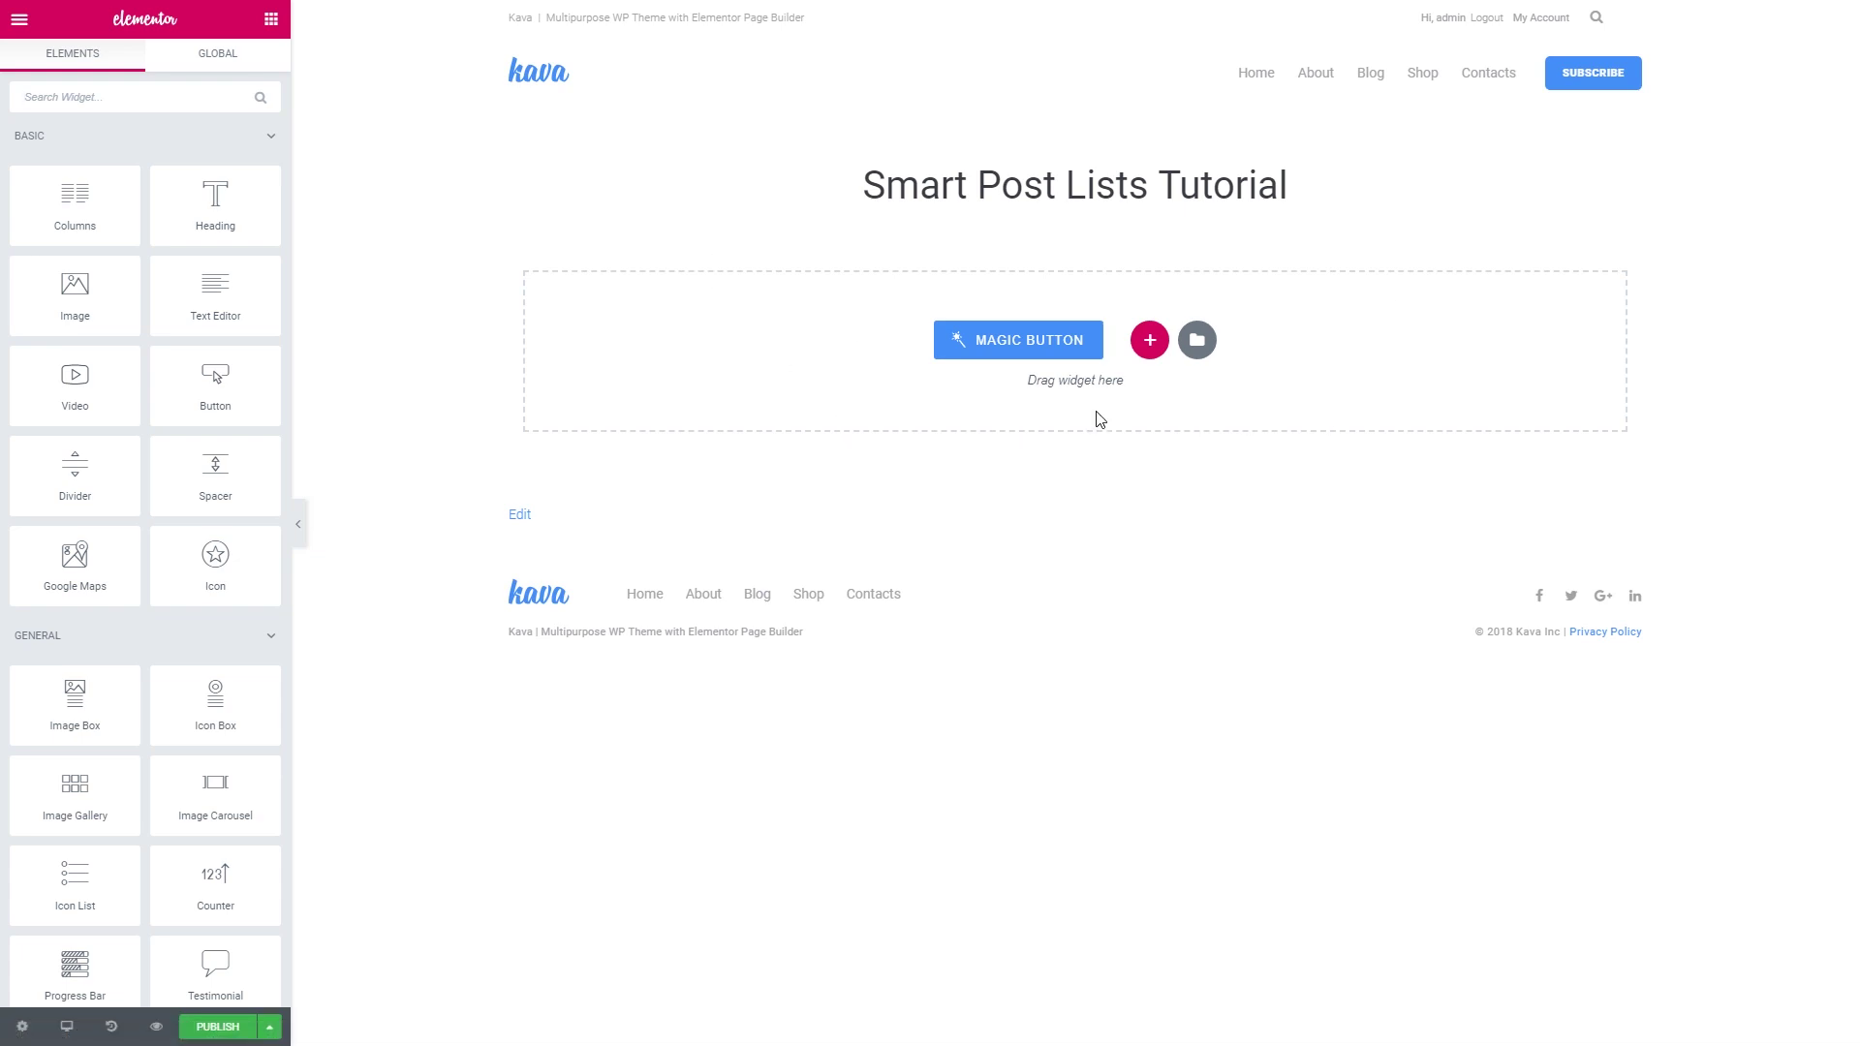
Search the Elements panel for 'sma' and drop the Smart Posts List widget into the empty section
{"action": "left_click", "coordinate": [168, 97]}
{"action": "type", "text": "smart"}
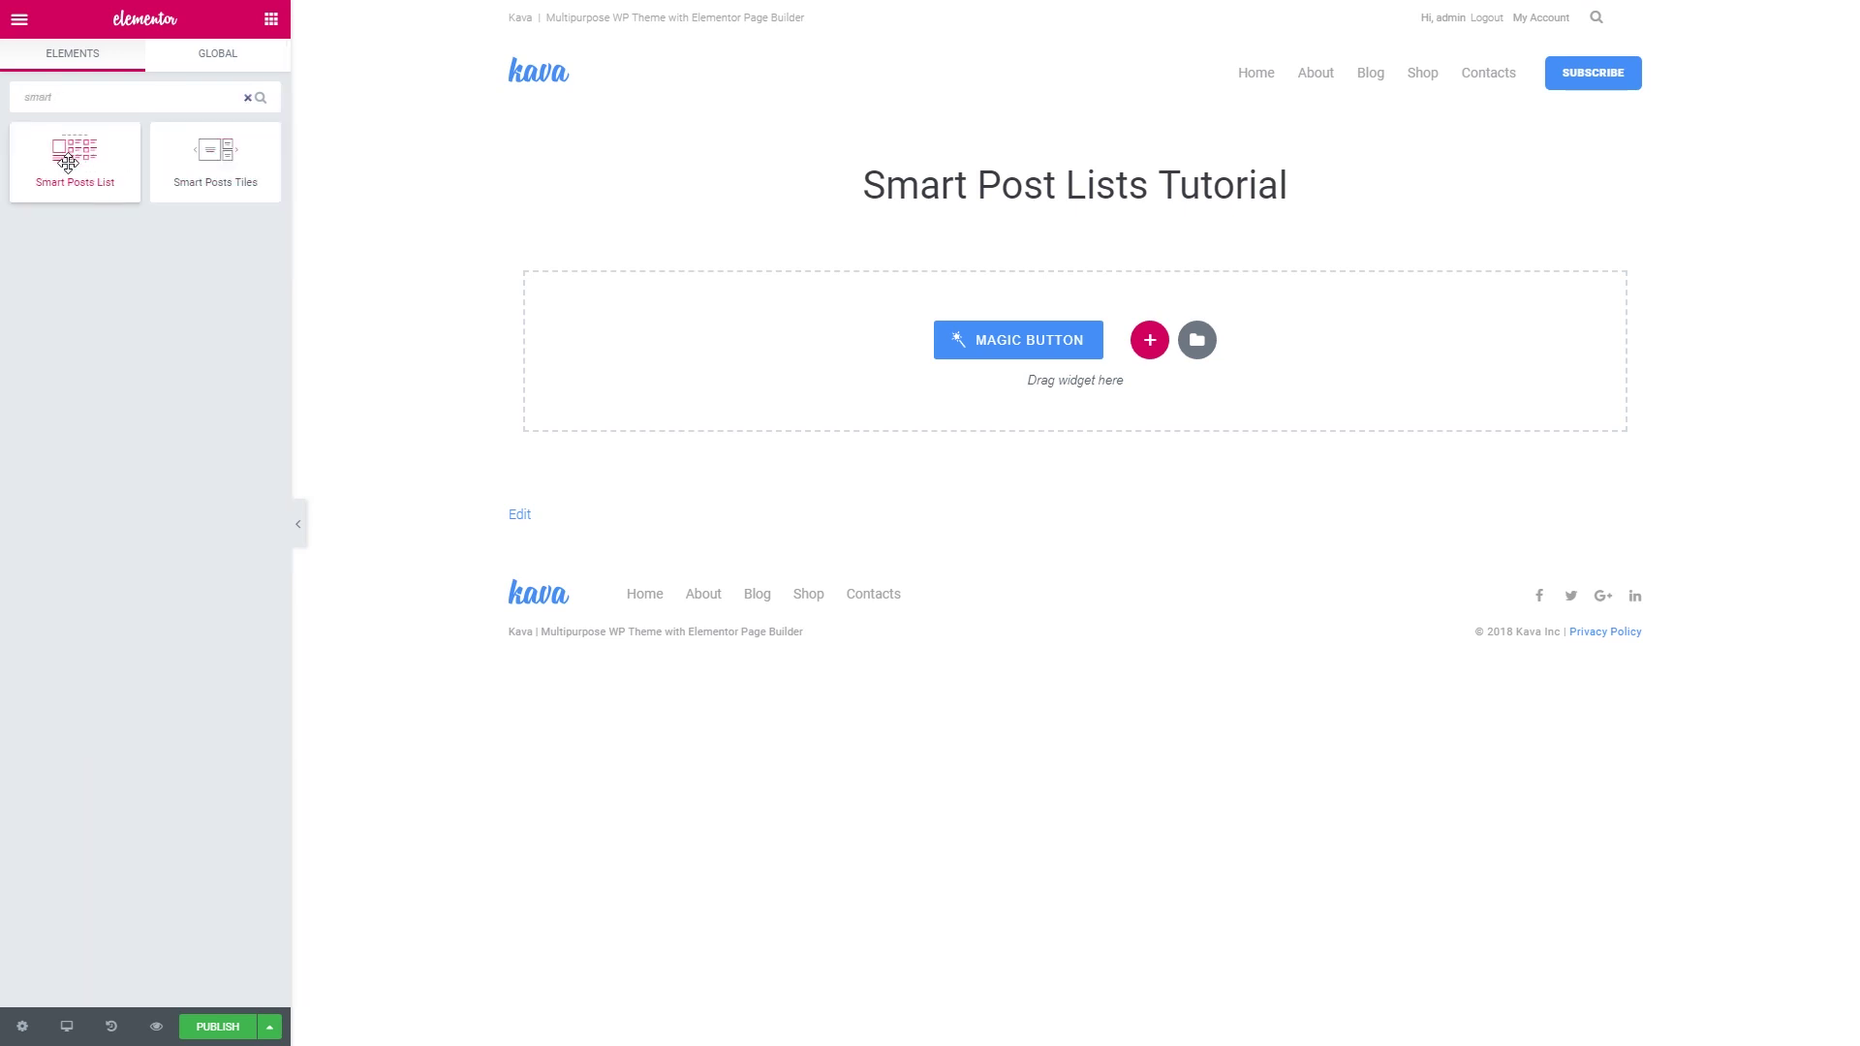
{"action": "left_click_drag", "start_coordinate": [58, 159], "coordinate": [623, 324]}
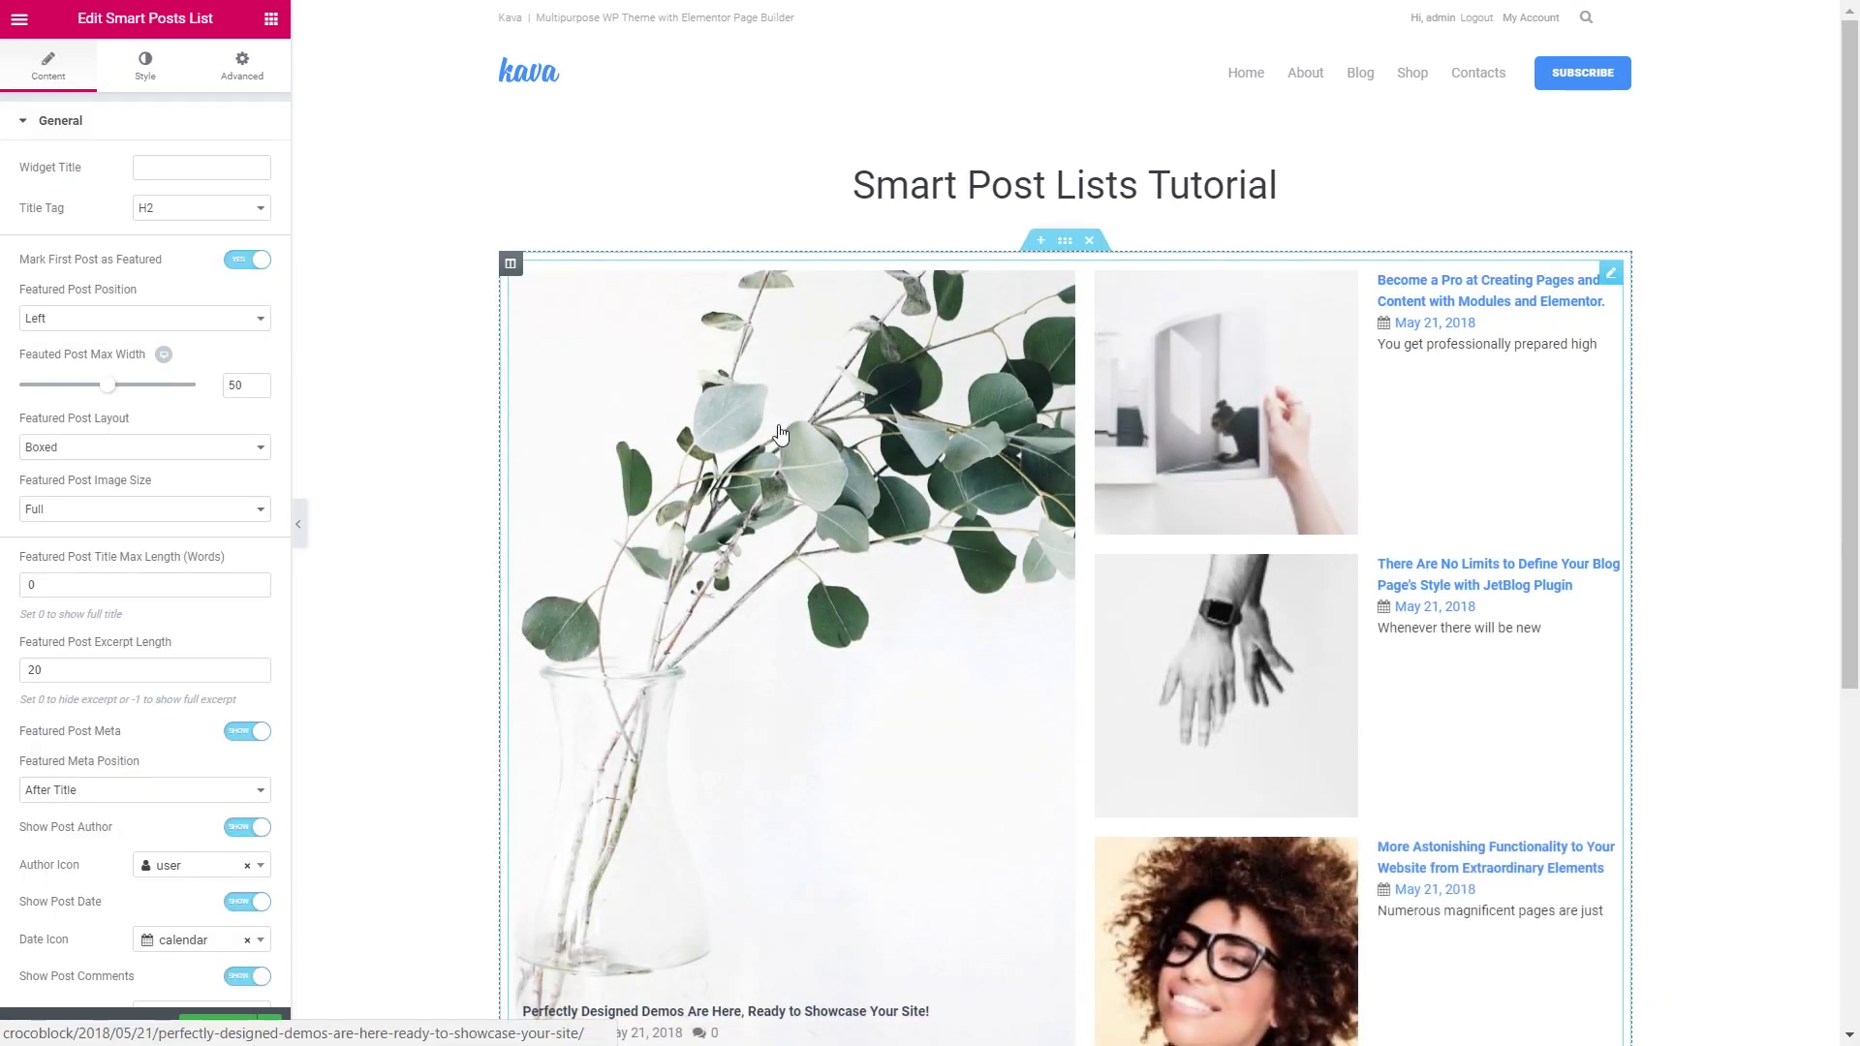
{"action": "scroll", "coordinate": [792, 433], "scroll_direction": "down", "scroll_amount": 1}
{"action": "scroll", "coordinate": [791, 429], "scroll_direction": "down", "scroll_amount": 1}
{"action": "scroll", "coordinate": [789, 431], "scroll_direction": "up", "scroll_amount": 1}
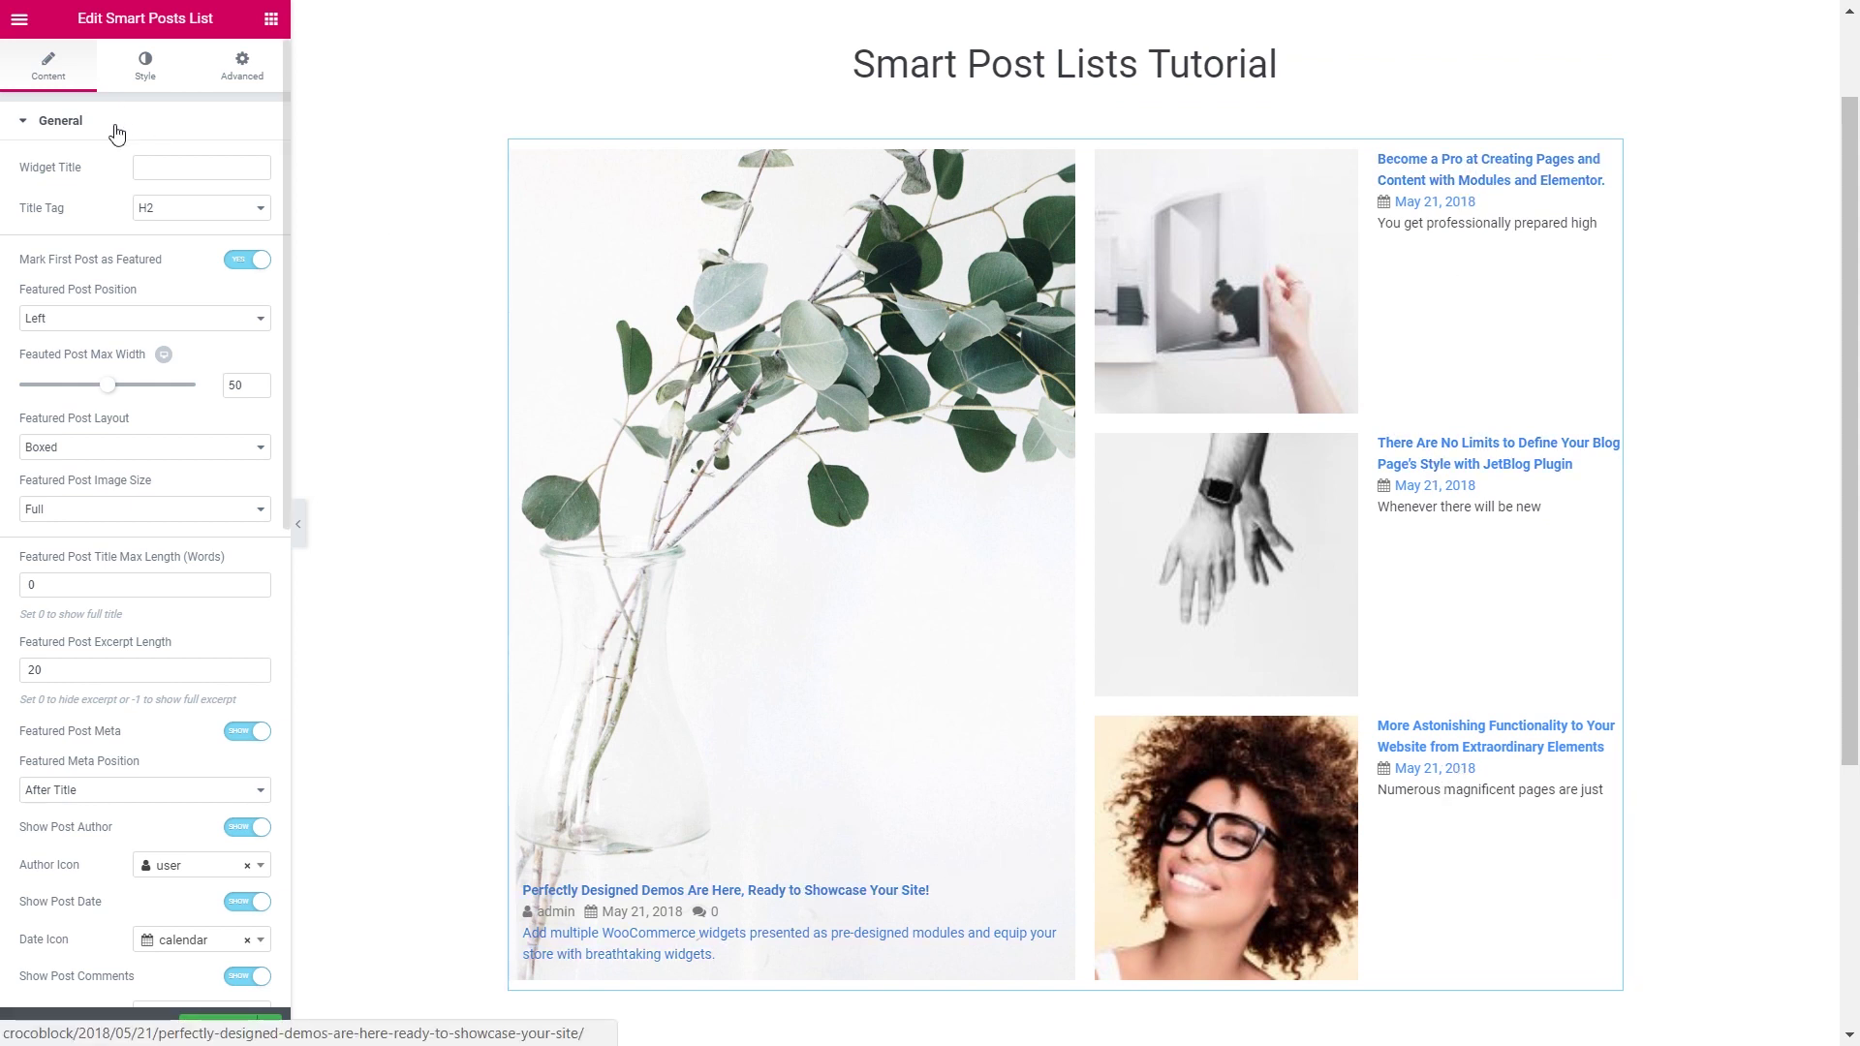
Title the widget 'Trending News' with an H3 heading tag
{"action": "left_click", "coordinate": [170, 166]}
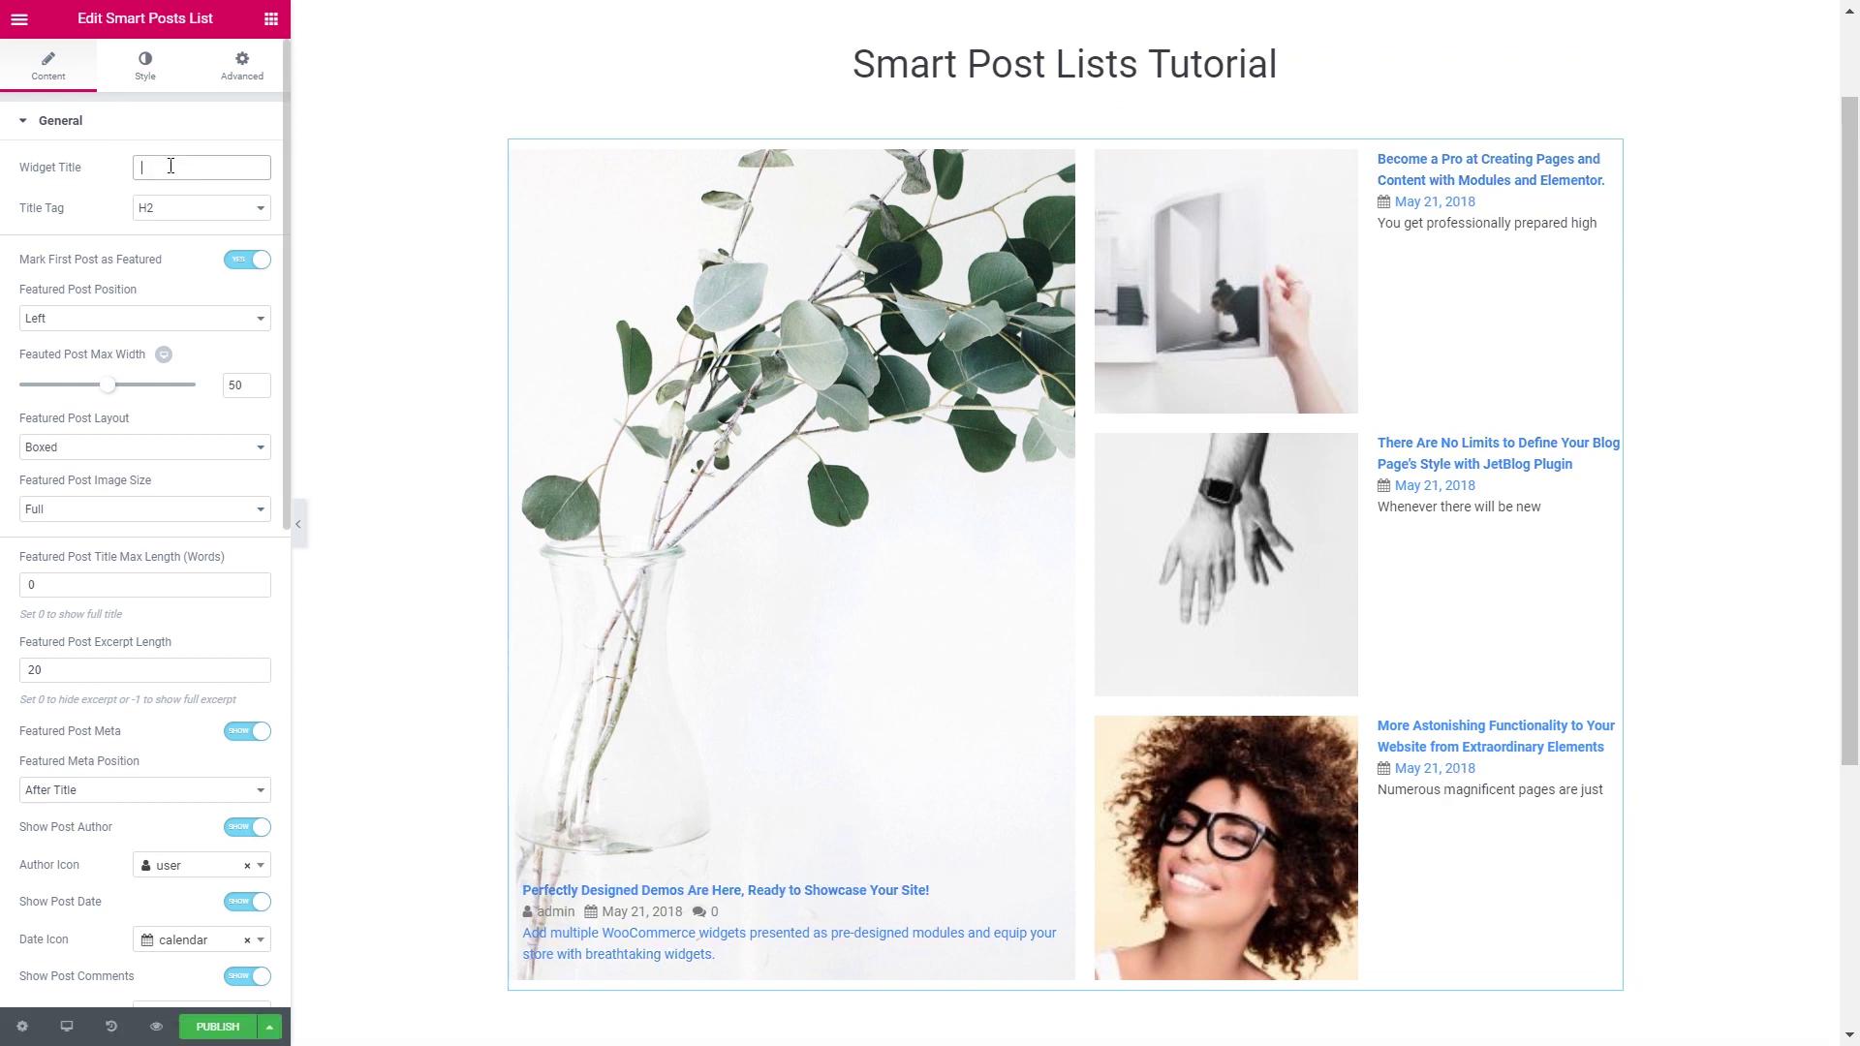
{"action": "type", "text": "Trend"}
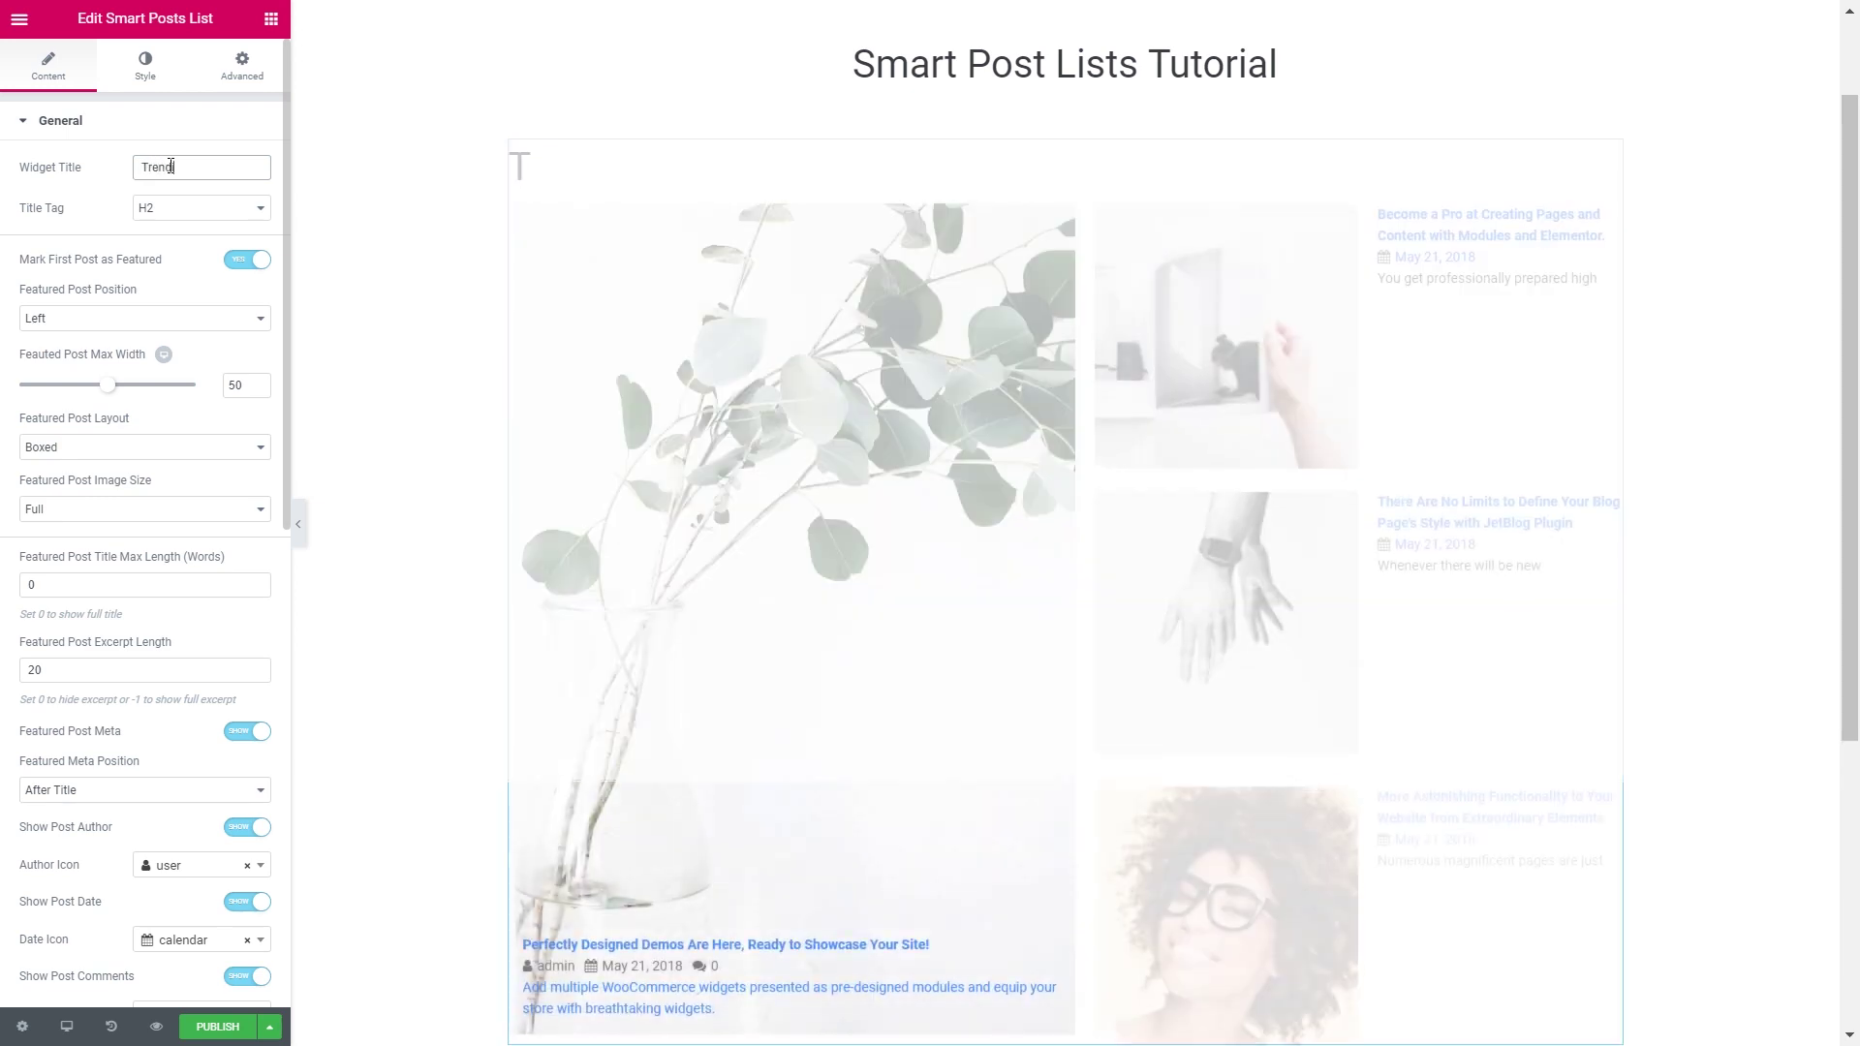
{"action": "type", "text": "ing News"}
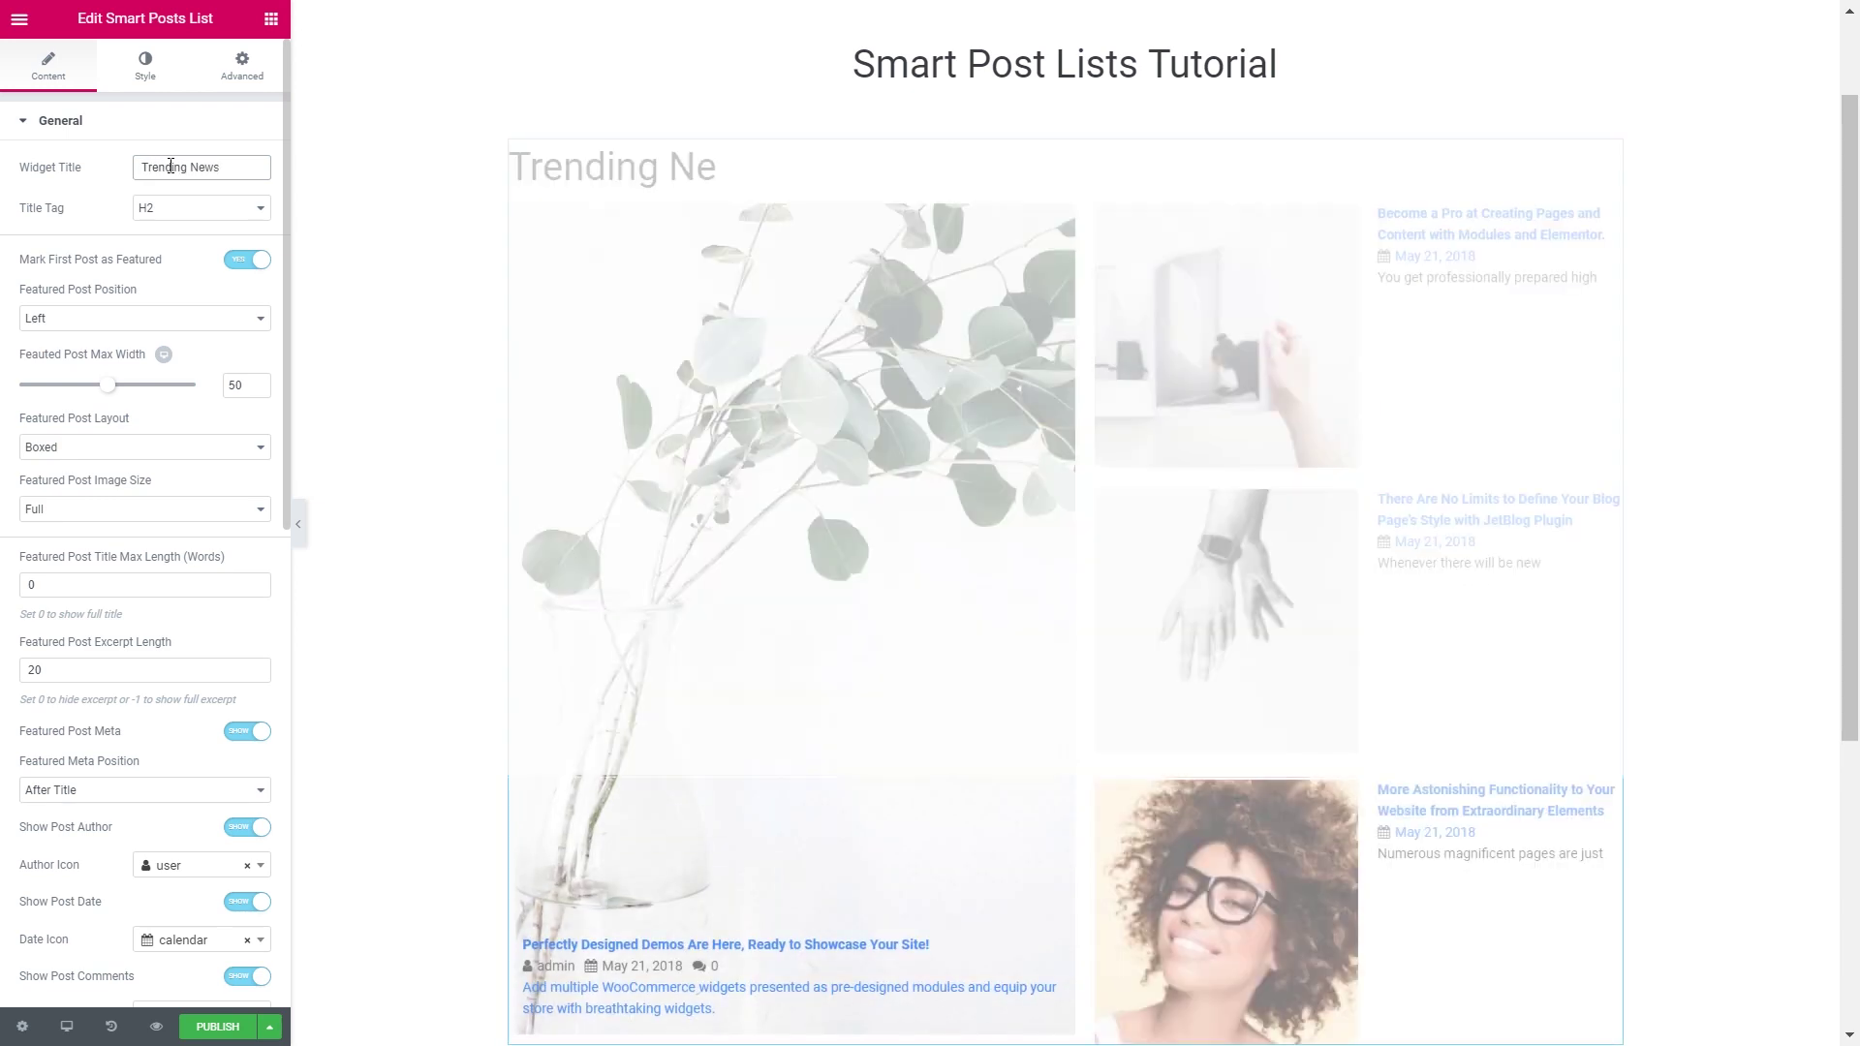
{"action": "left_click", "coordinate": [184, 207]}
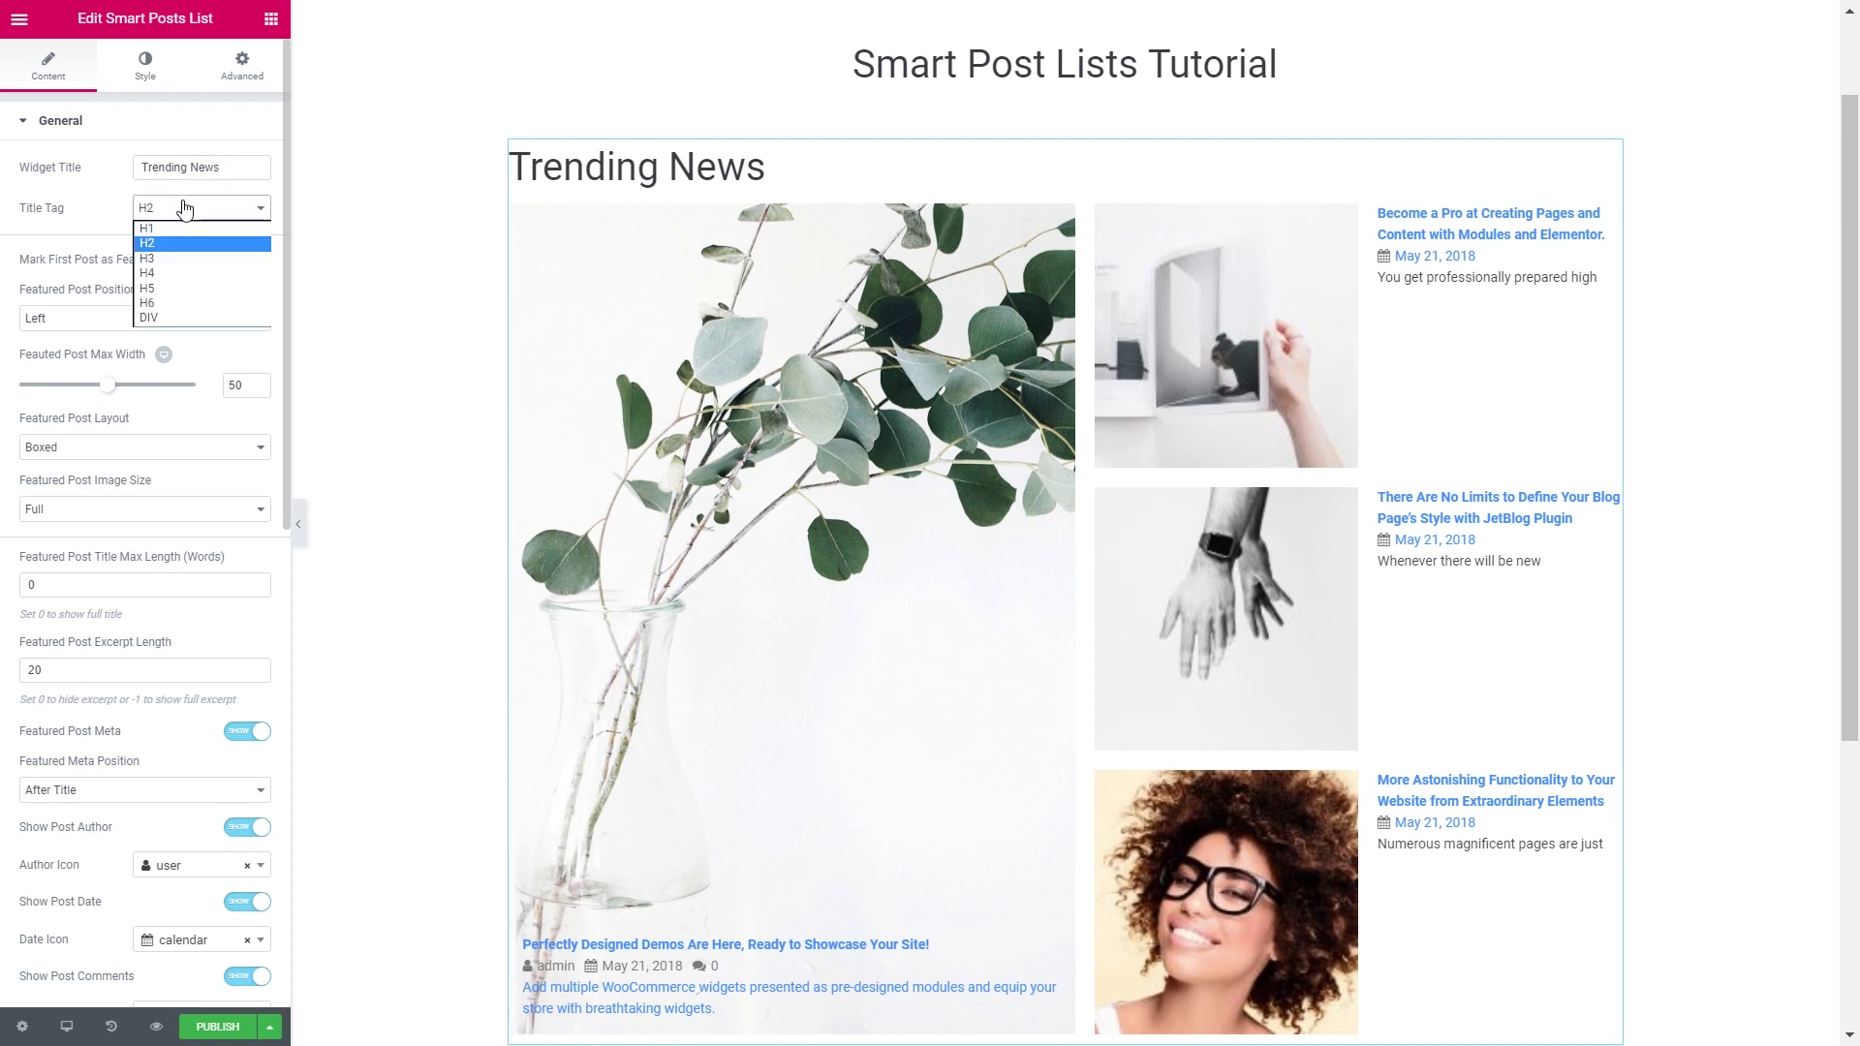
{"action": "left_click", "coordinate": [159, 259]}
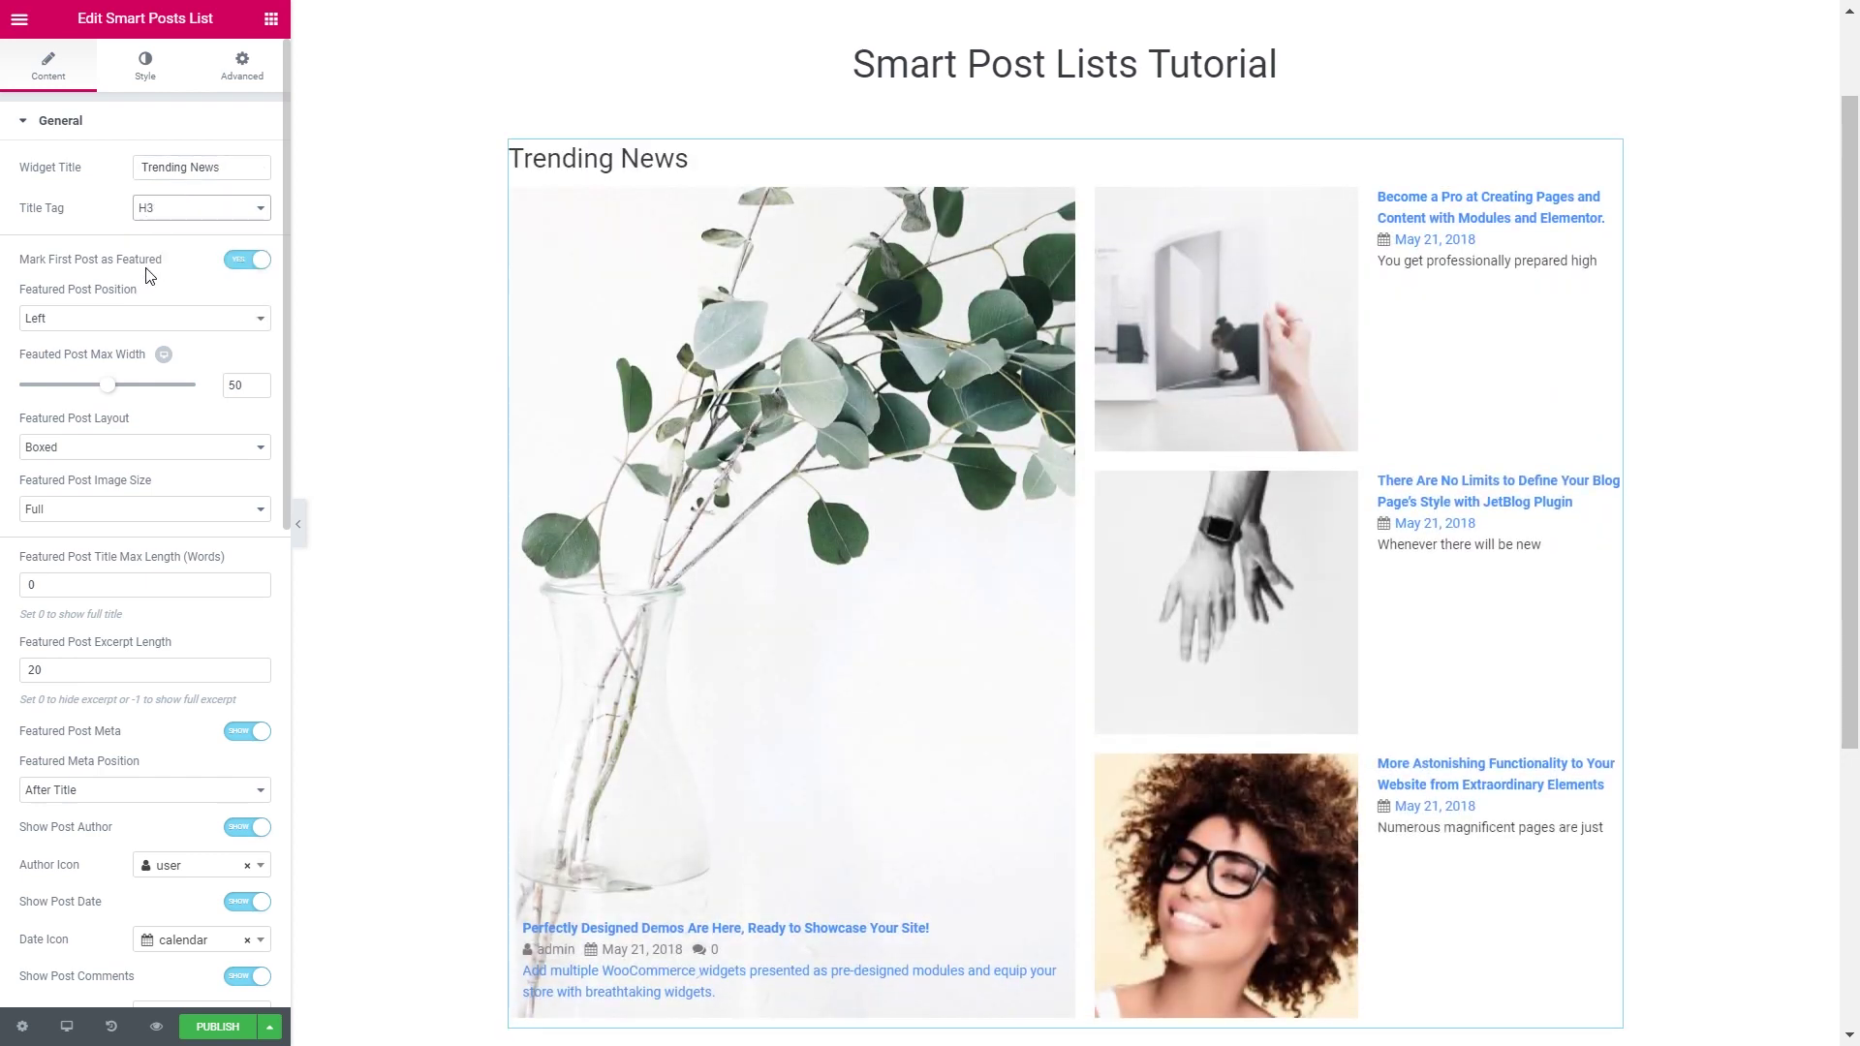
Keep the first post featured, positioned at the top in the Simple layout
{"action": "scroll", "coordinate": [101, 278], "scroll_direction": "down", "scroll_amount": 1}
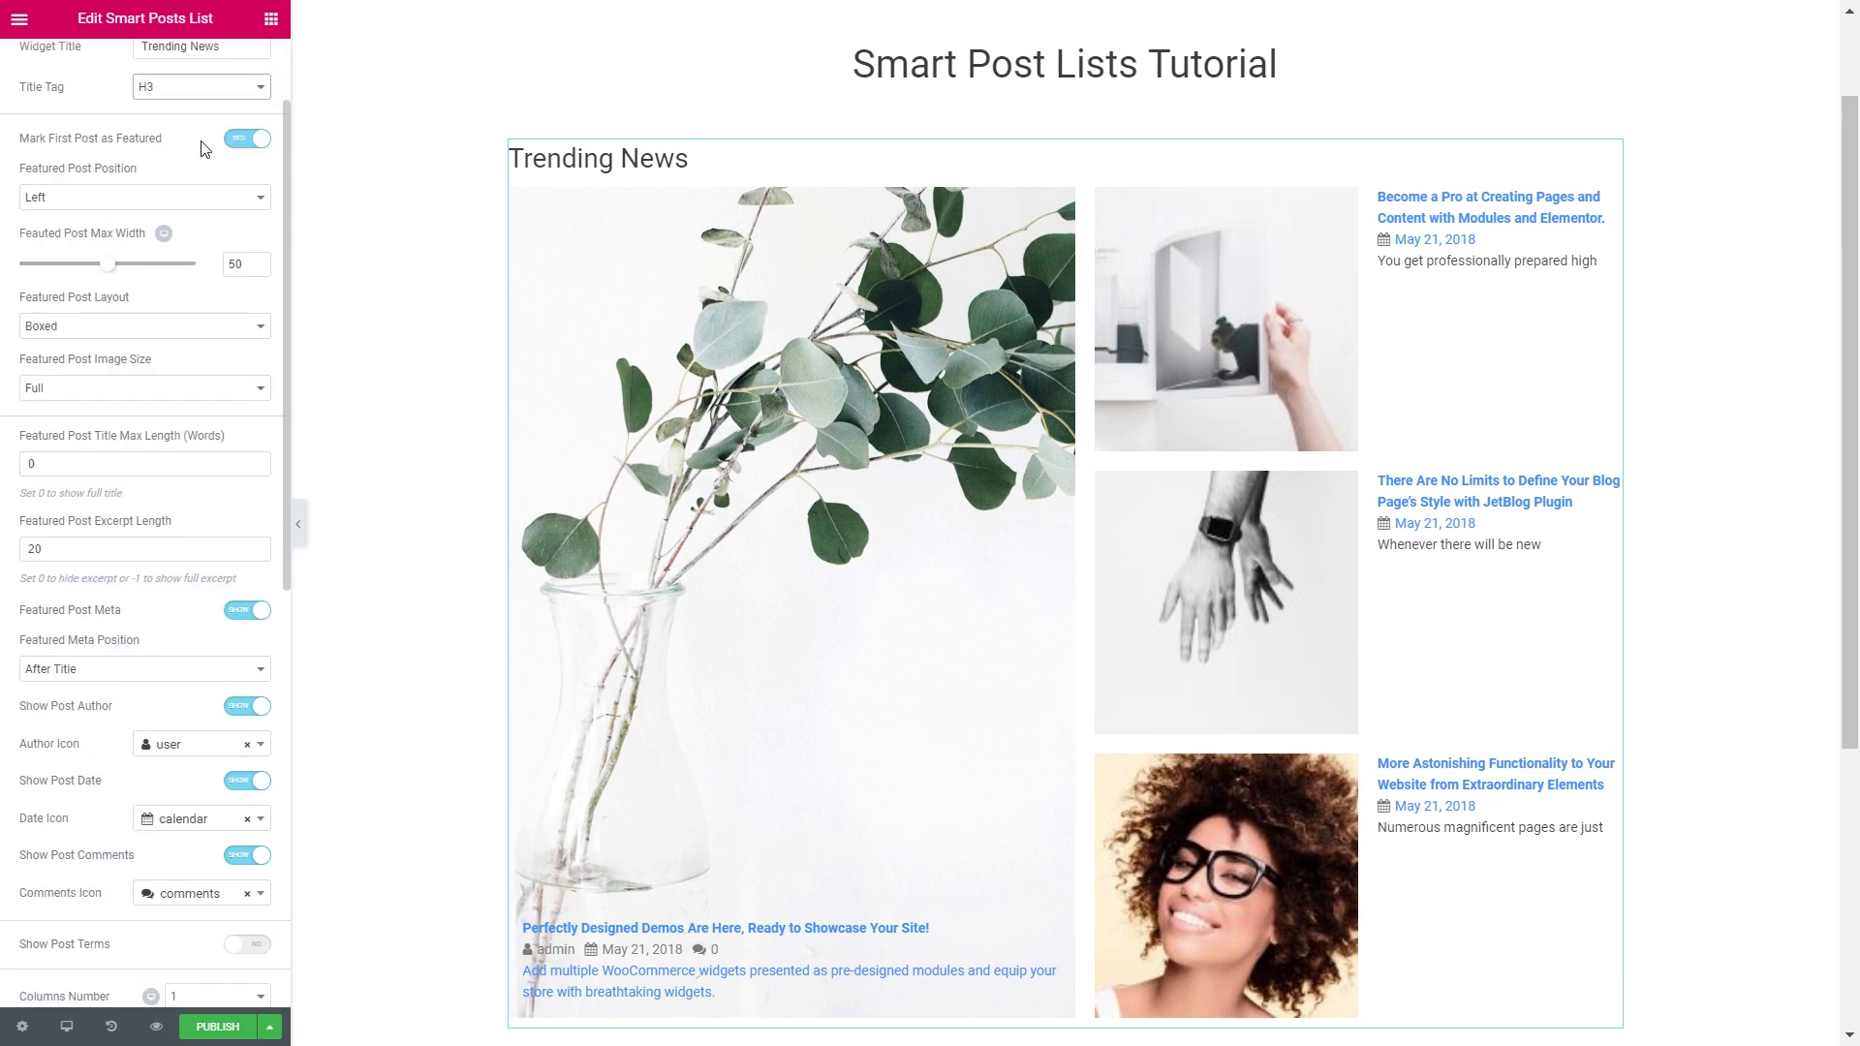
{"action": "left_click", "coordinate": [254, 141]}
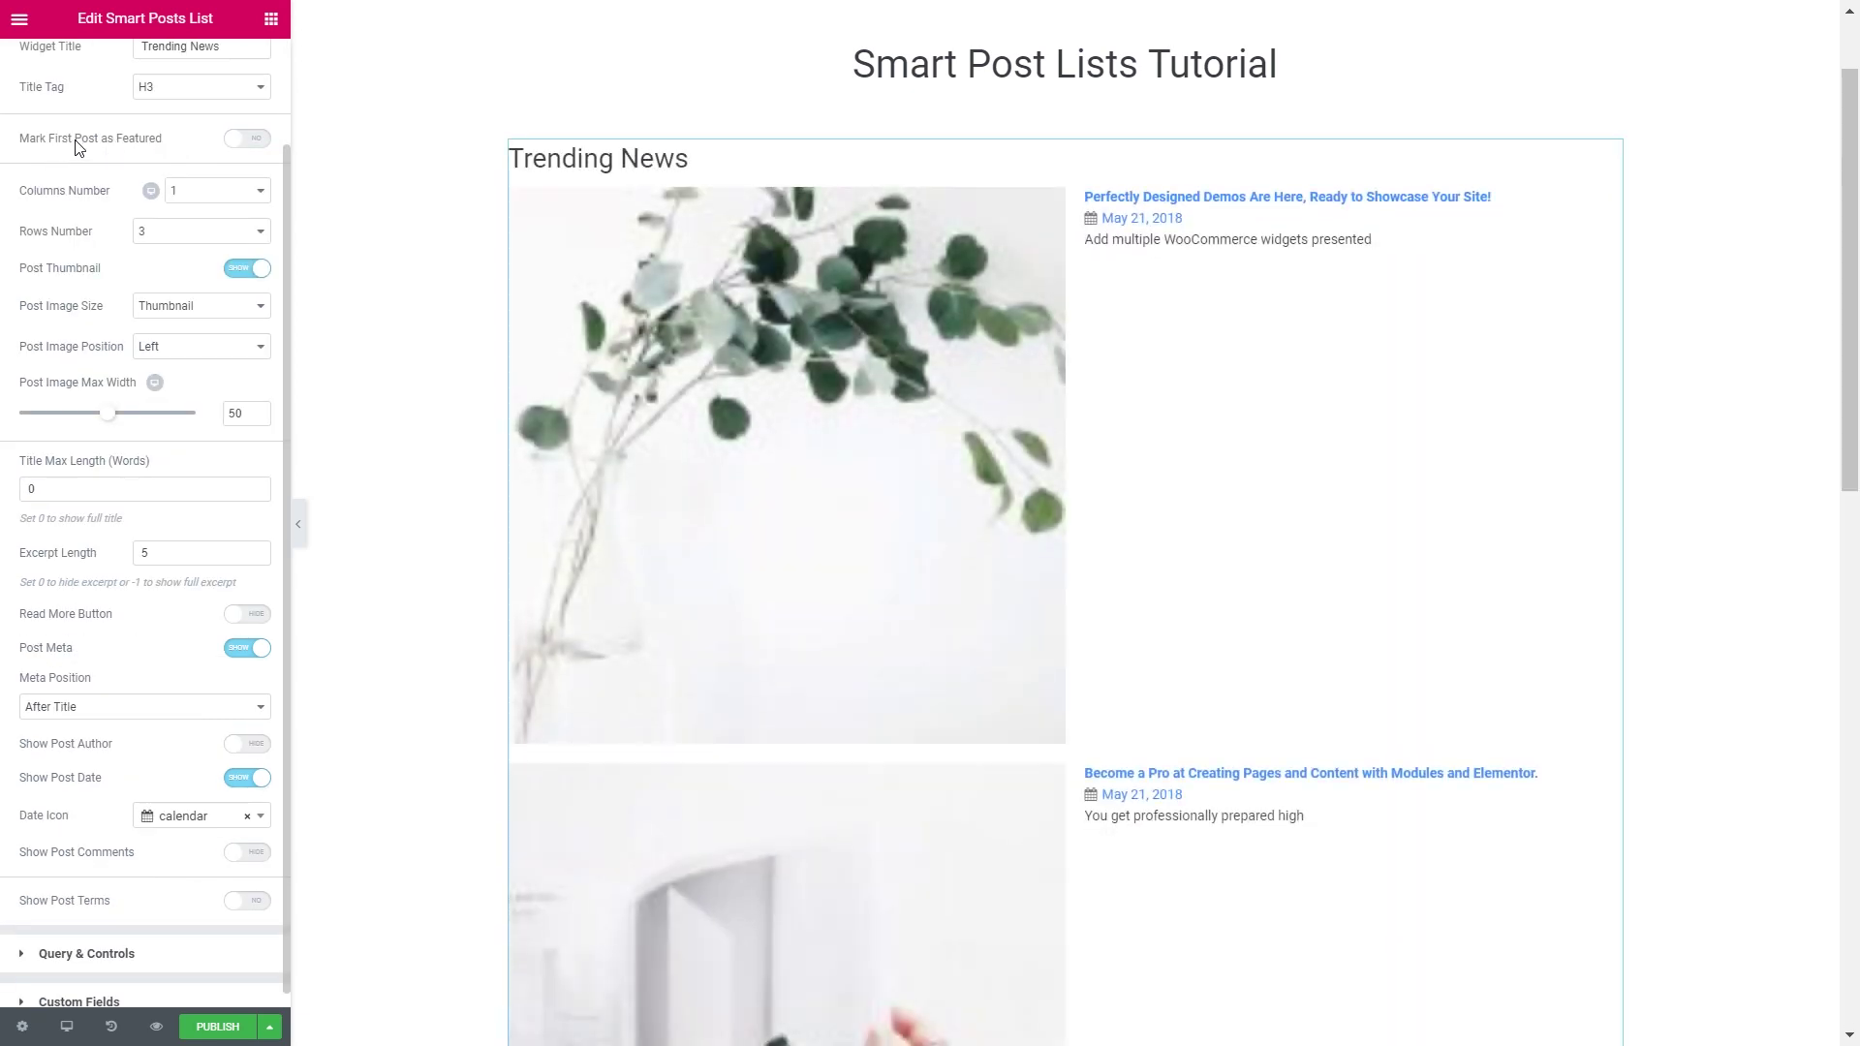
{"action": "left_click", "coordinate": [234, 141]}
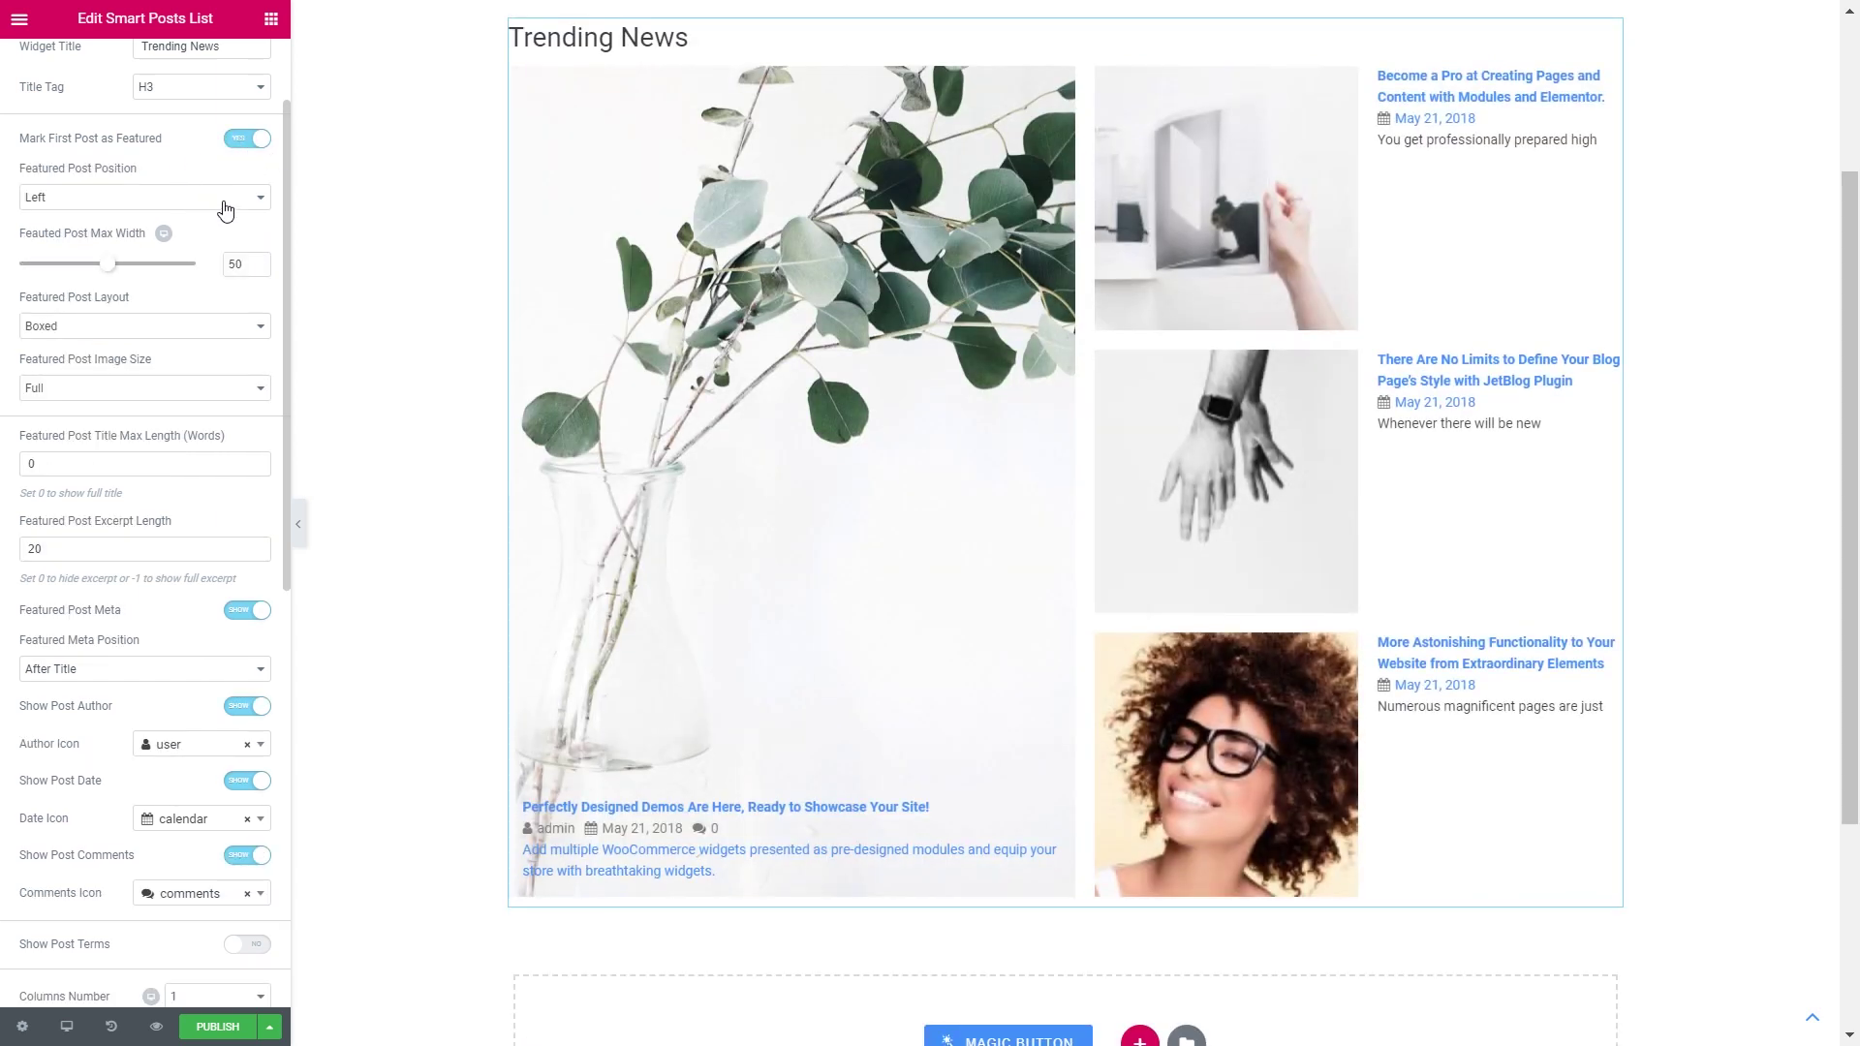
{"action": "left_click", "coordinate": [225, 209]}
{"action": "left_click", "coordinate": [143, 226]}
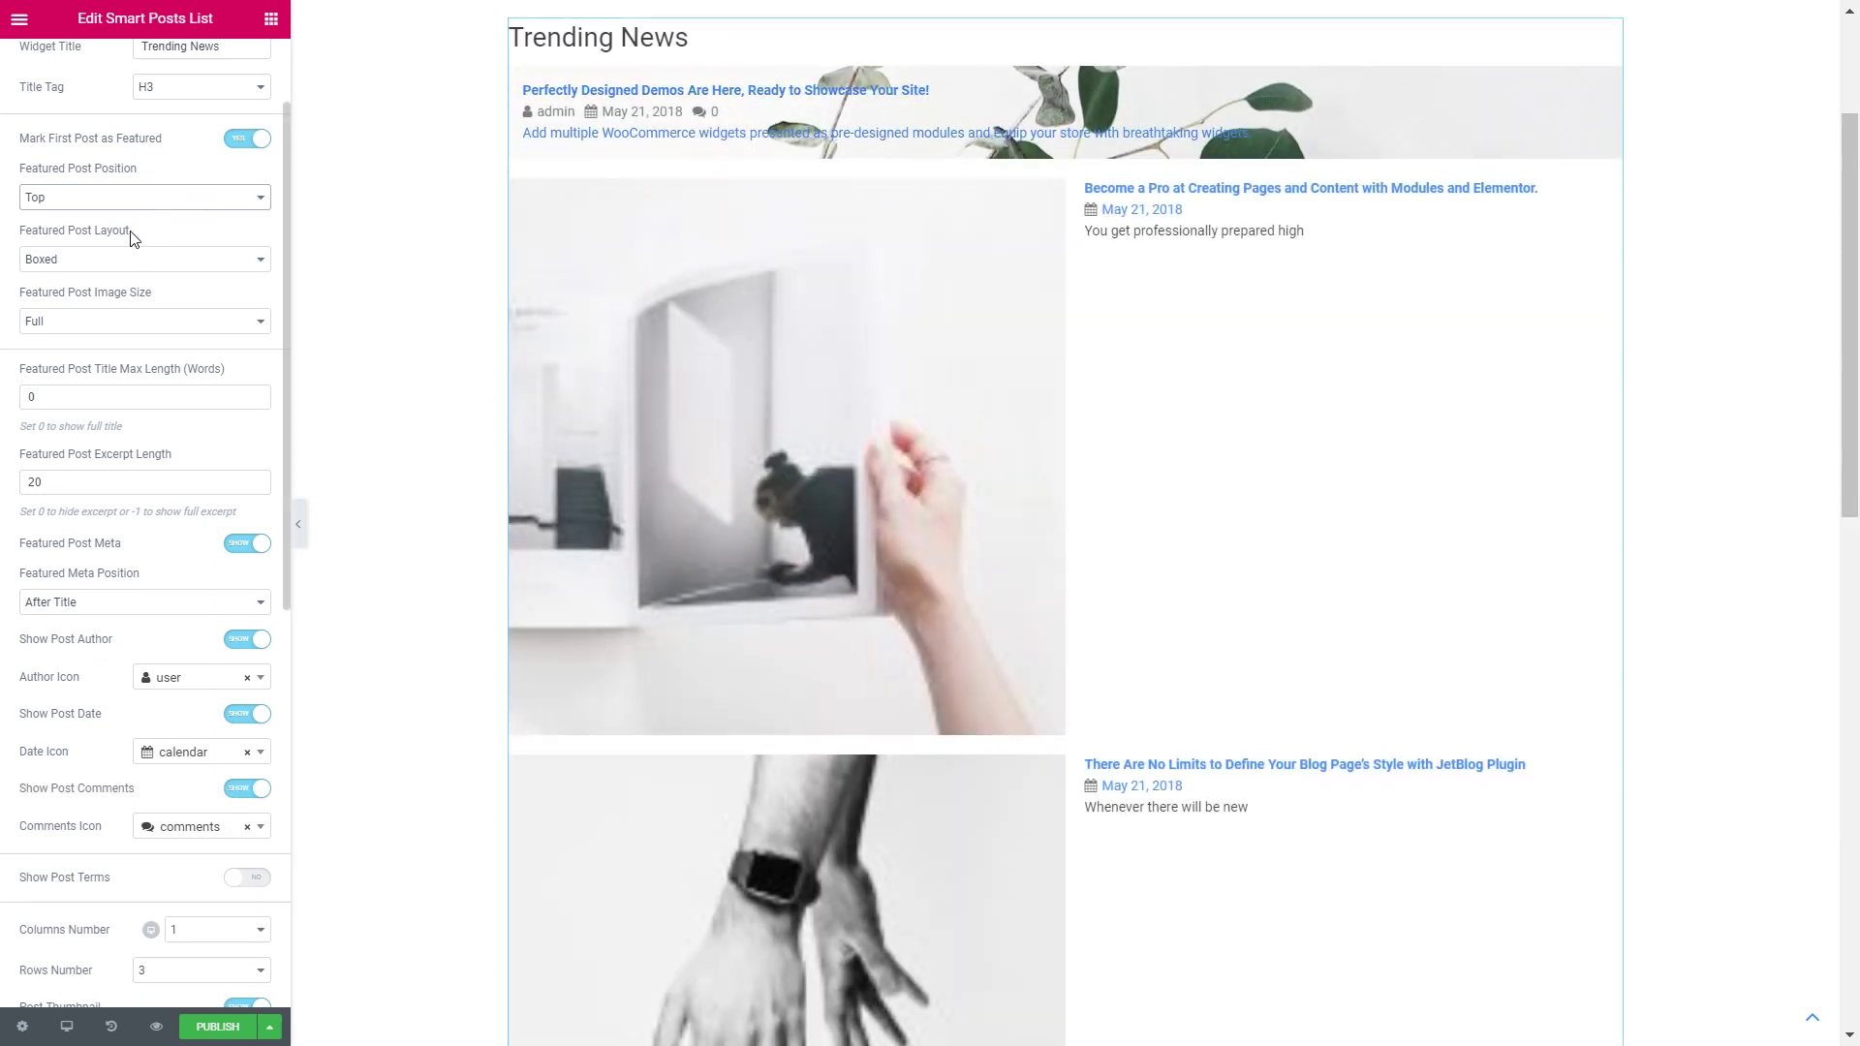
{"action": "left_click", "coordinate": [158, 266]}
{"action": "left_click", "coordinate": [153, 282]}
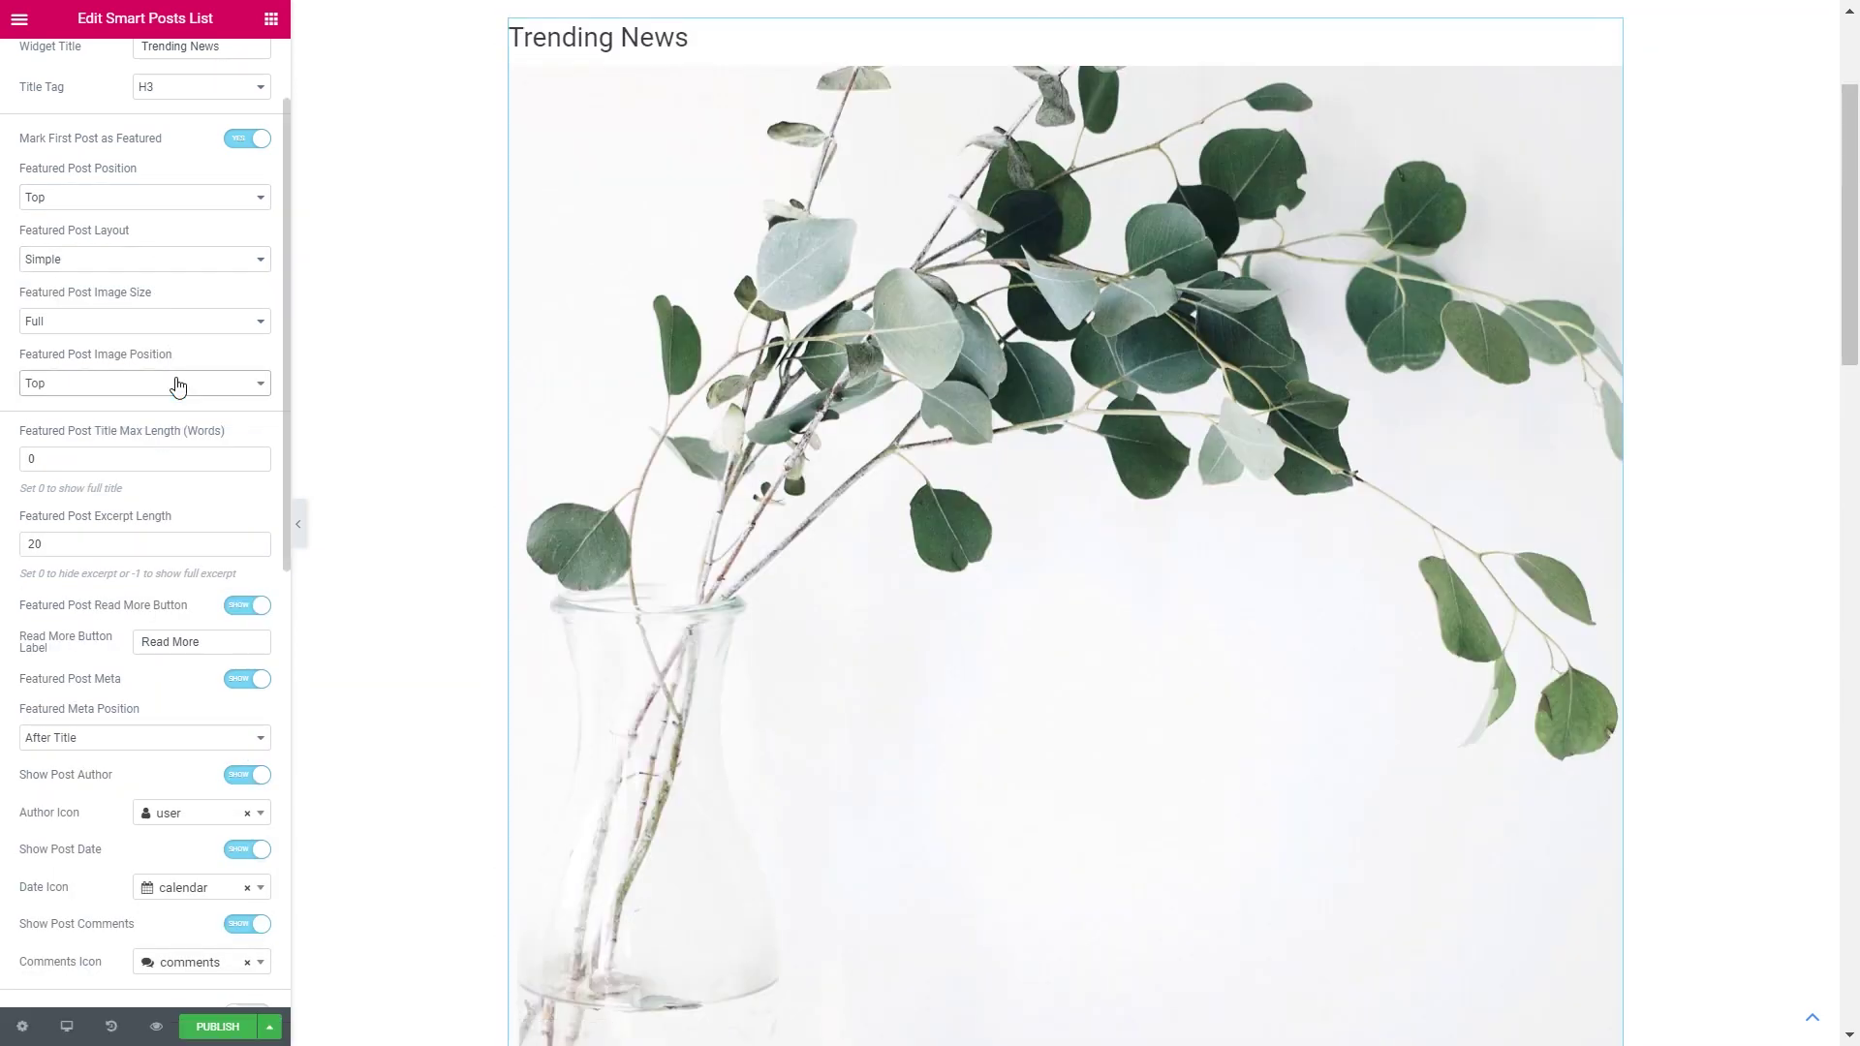
Put the featured image on the left and the featured meta before the title
{"action": "left_click", "coordinate": [178, 387]}
{"action": "left_click", "coordinate": [153, 416]}
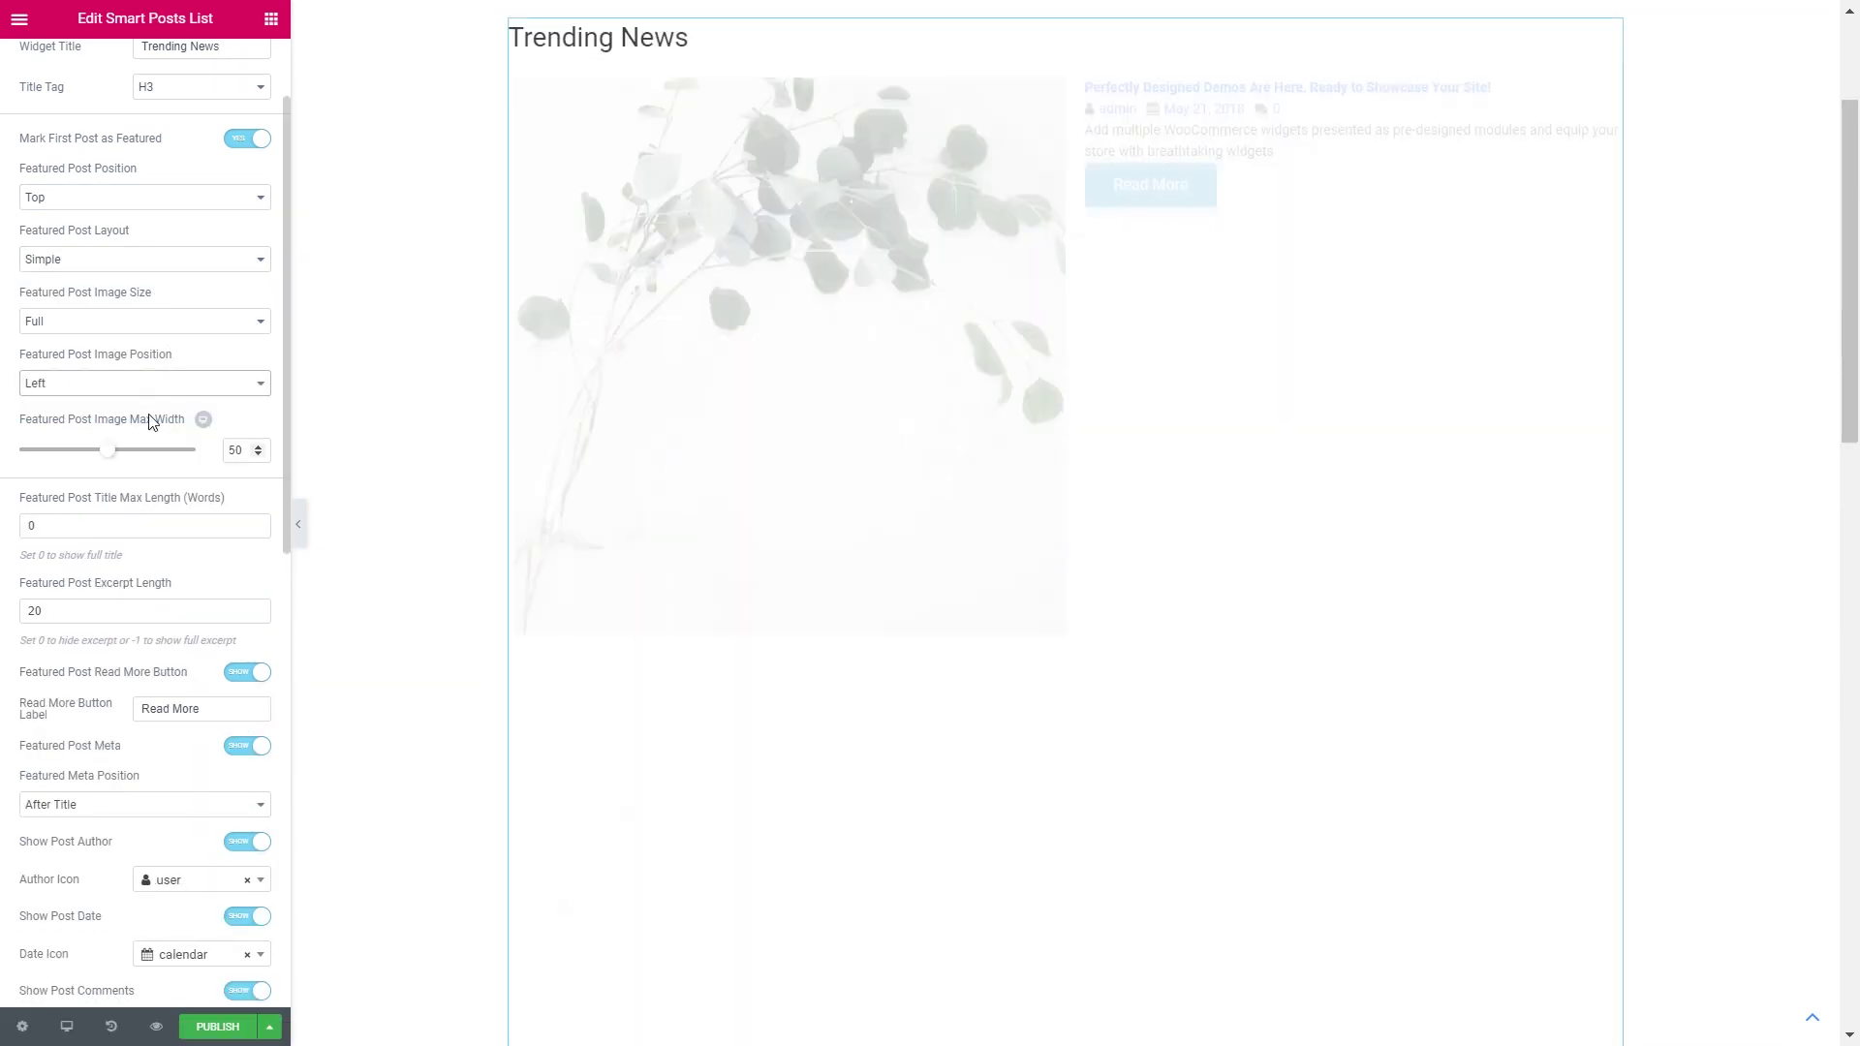
{"action": "scroll", "coordinate": [178, 495], "scroll_direction": "down", "scroll_amount": 1}
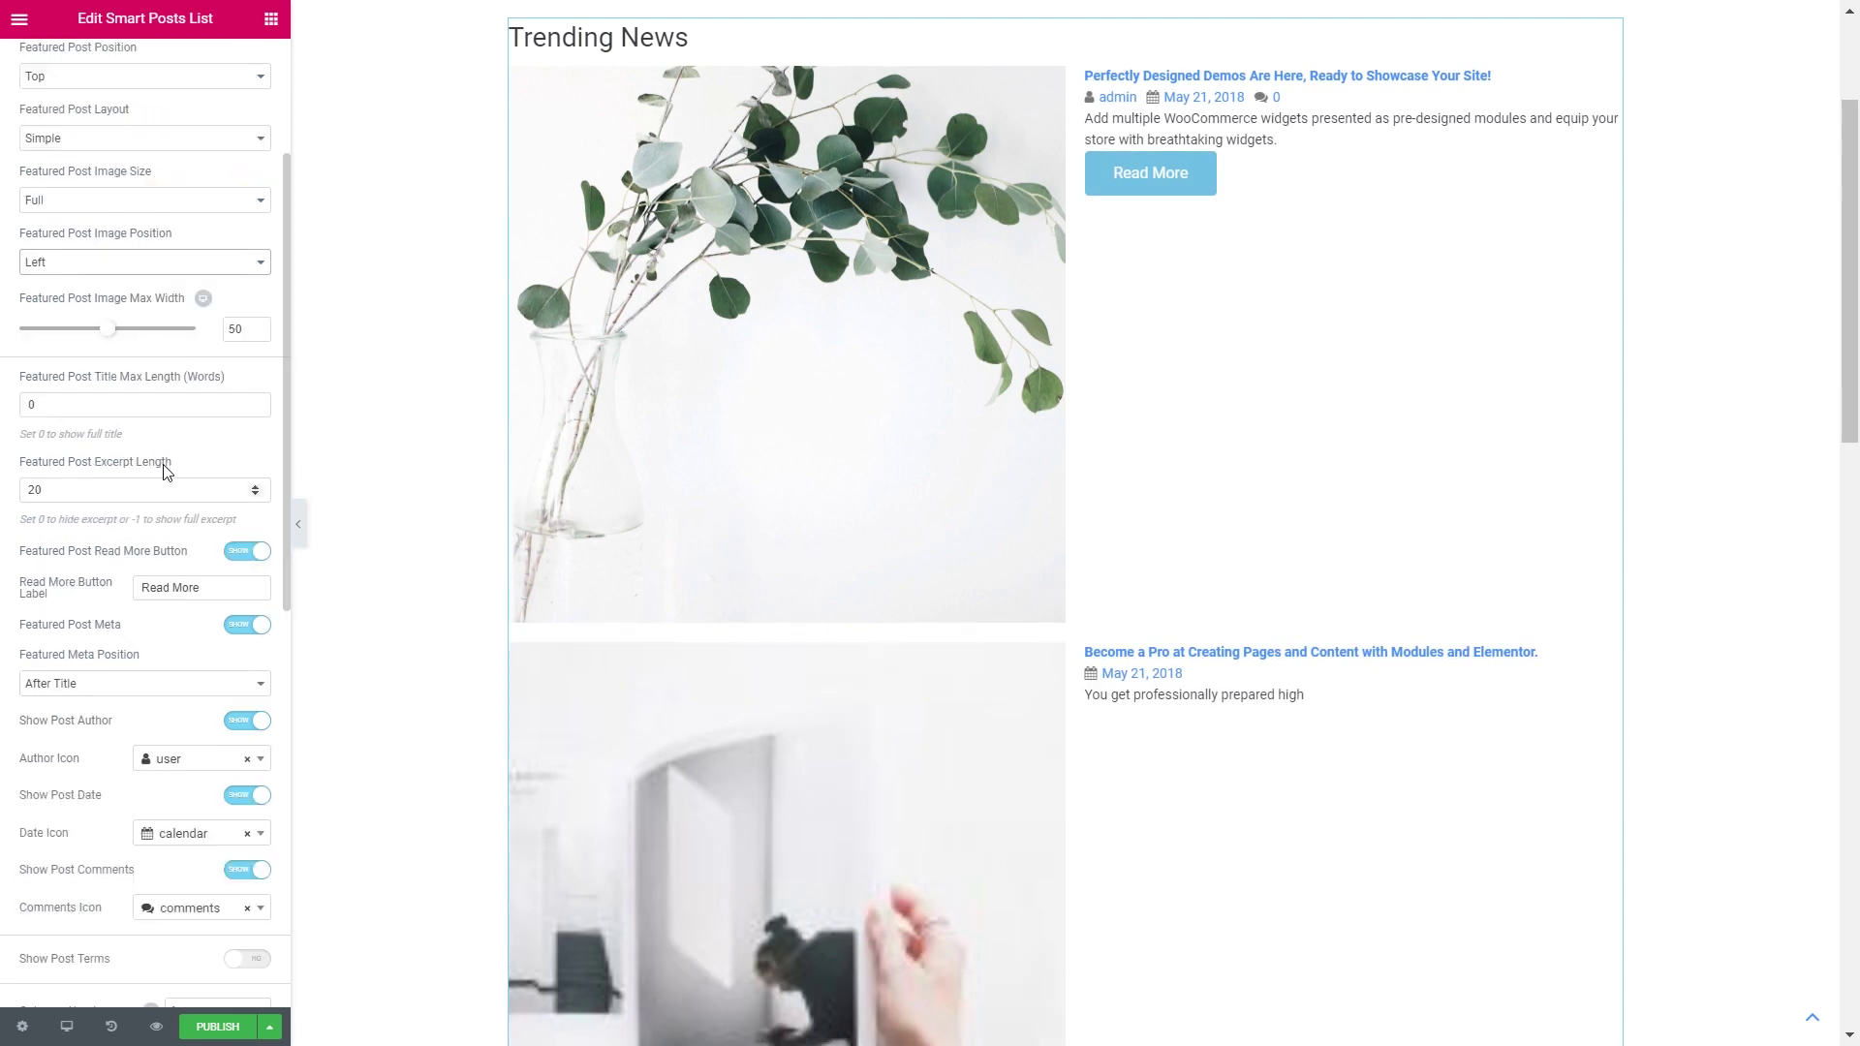
{"action": "left_click", "coordinate": [146, 683]}
{"action": "left_click", "coordinate": [163, 717]}
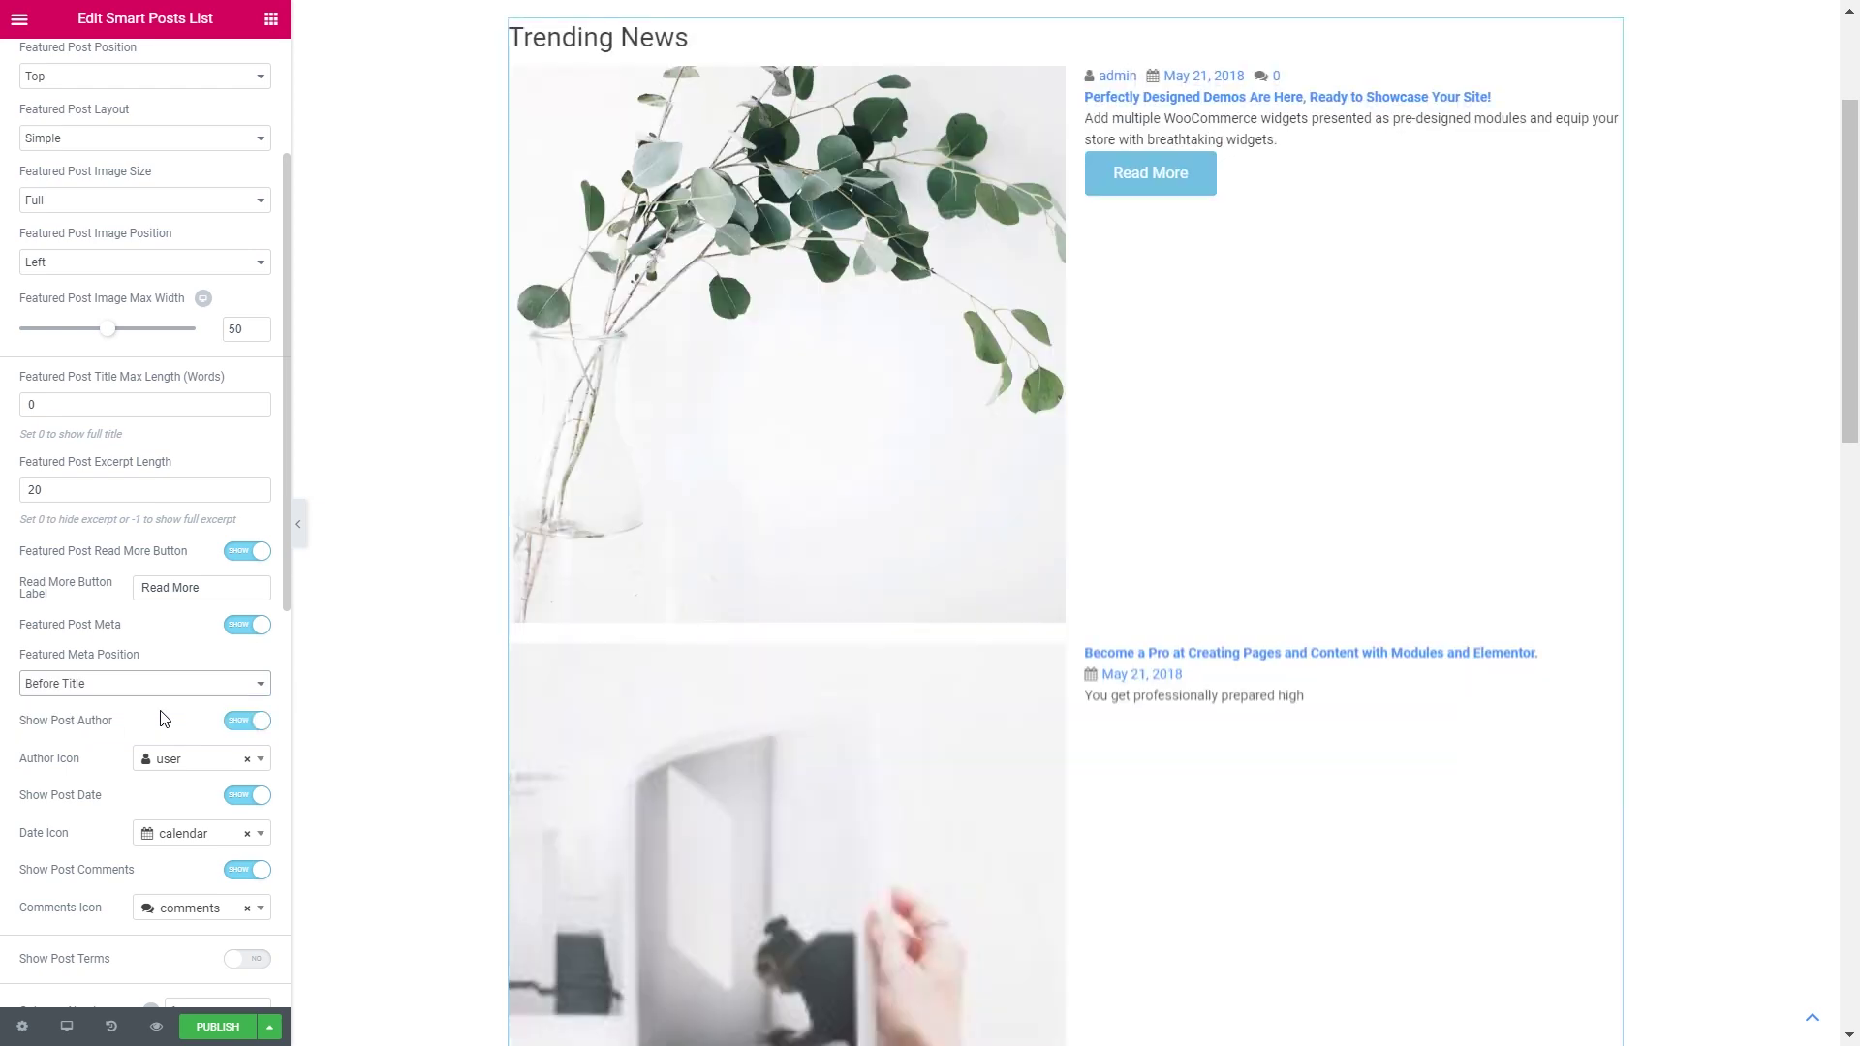
{"action": "scroll", "coordinate": [163, 717], "scroll_direction": "down", "scroll_amount": 3}
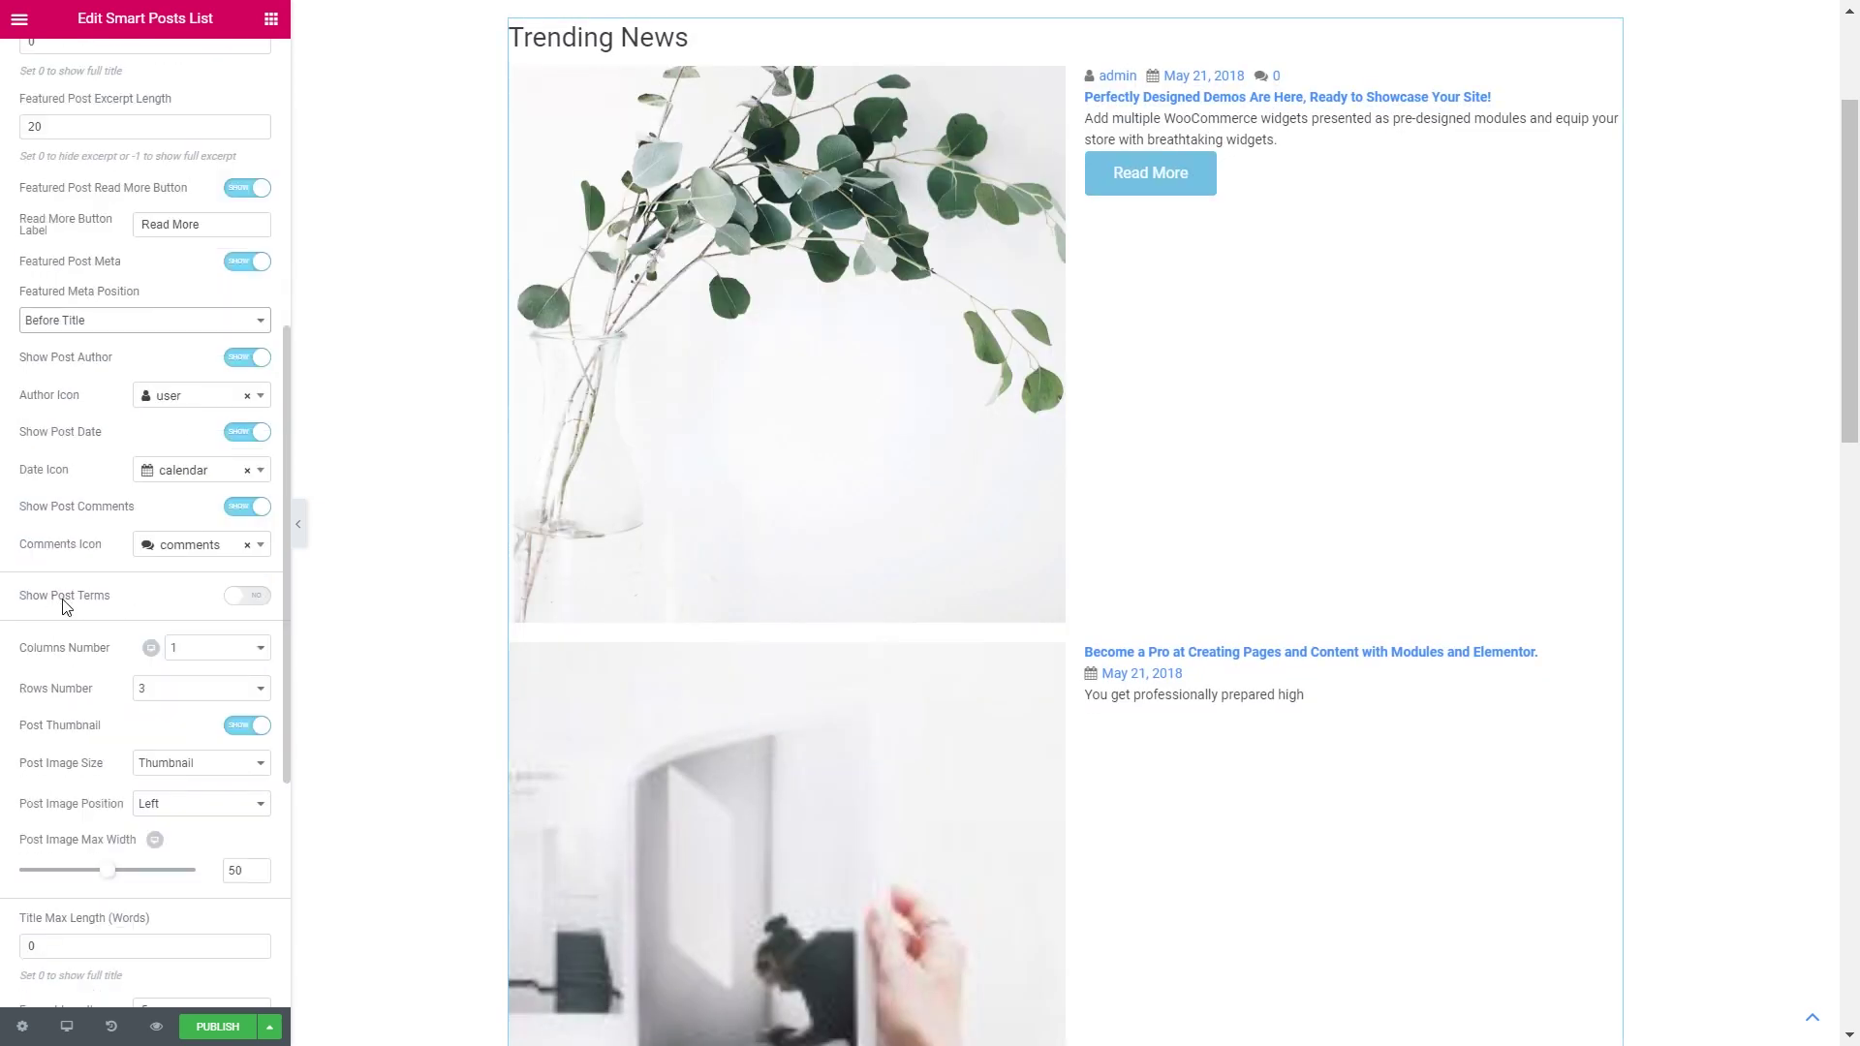
Lay out the other posts in 2 columns and 2 rows, leaving post terms hidden
{"action": "left_click", "coordinate": [248, 599]}
{"action": "left_click", "coordinate": [248, 599]}
{"action": "scroll", "coordinate": [124, 600], "scroll_direction": "down", "scroll_amount": 1}
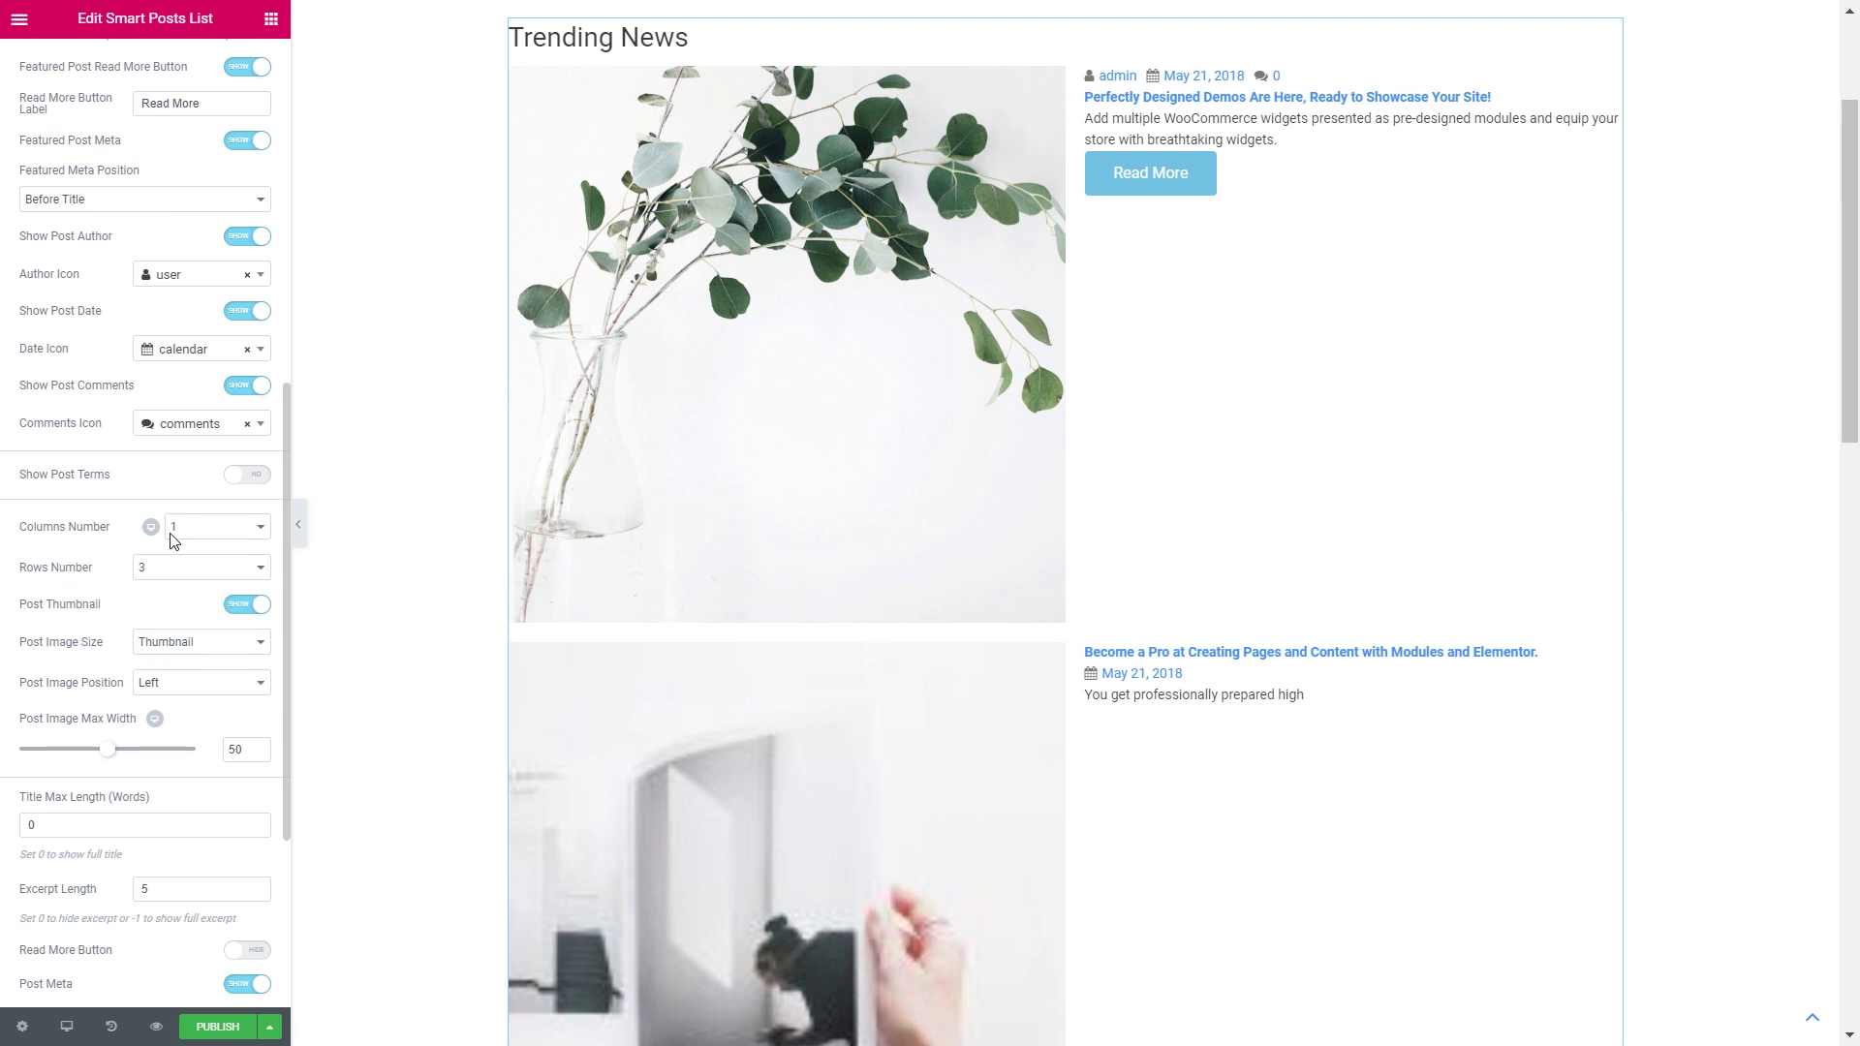
{"action": "left_click", "coordinate": [243, 528]}
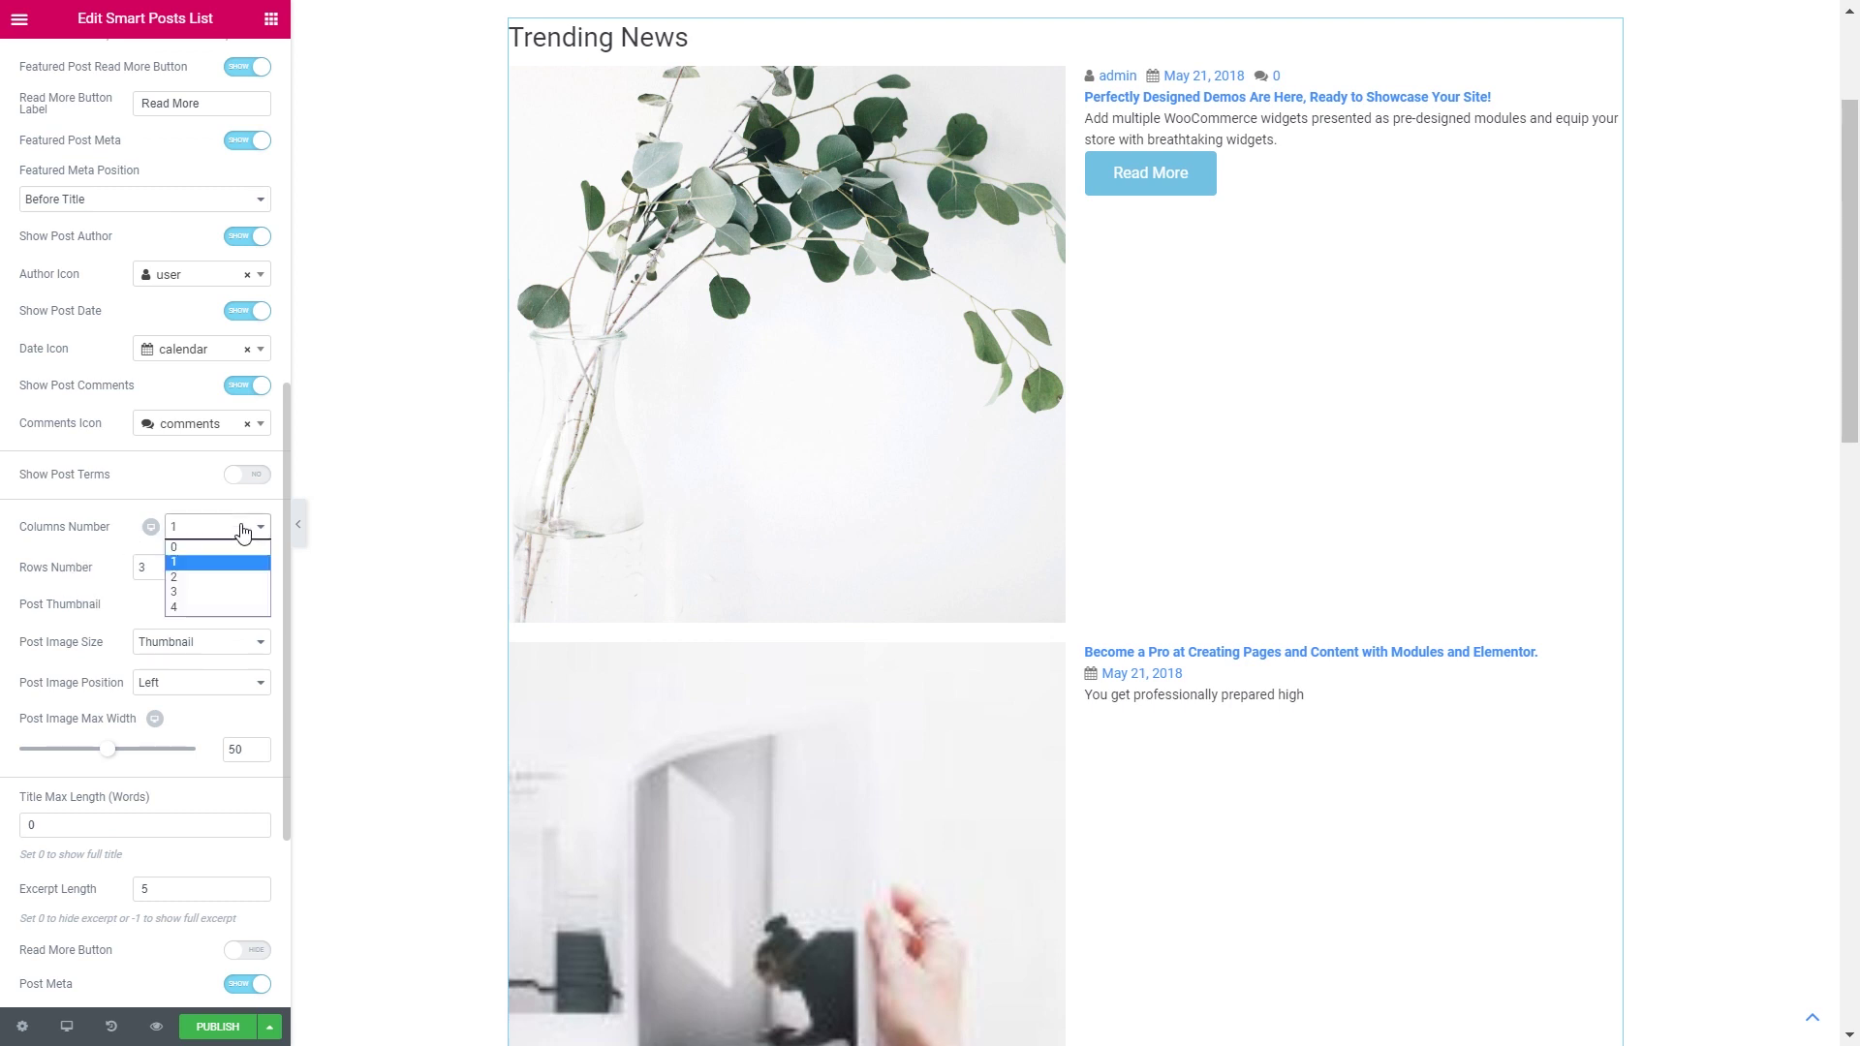
{"action": "left_click", "coordinate": [201, 578]}
{"action": "left_click", "coordinate": [200, 532]}
{"action": "left_click", "coordinate": [194, 562]}
{"action": "left_click", "coordinate": [194, 568]}
{"action": "left_click", "coordinate": [178, 604]}
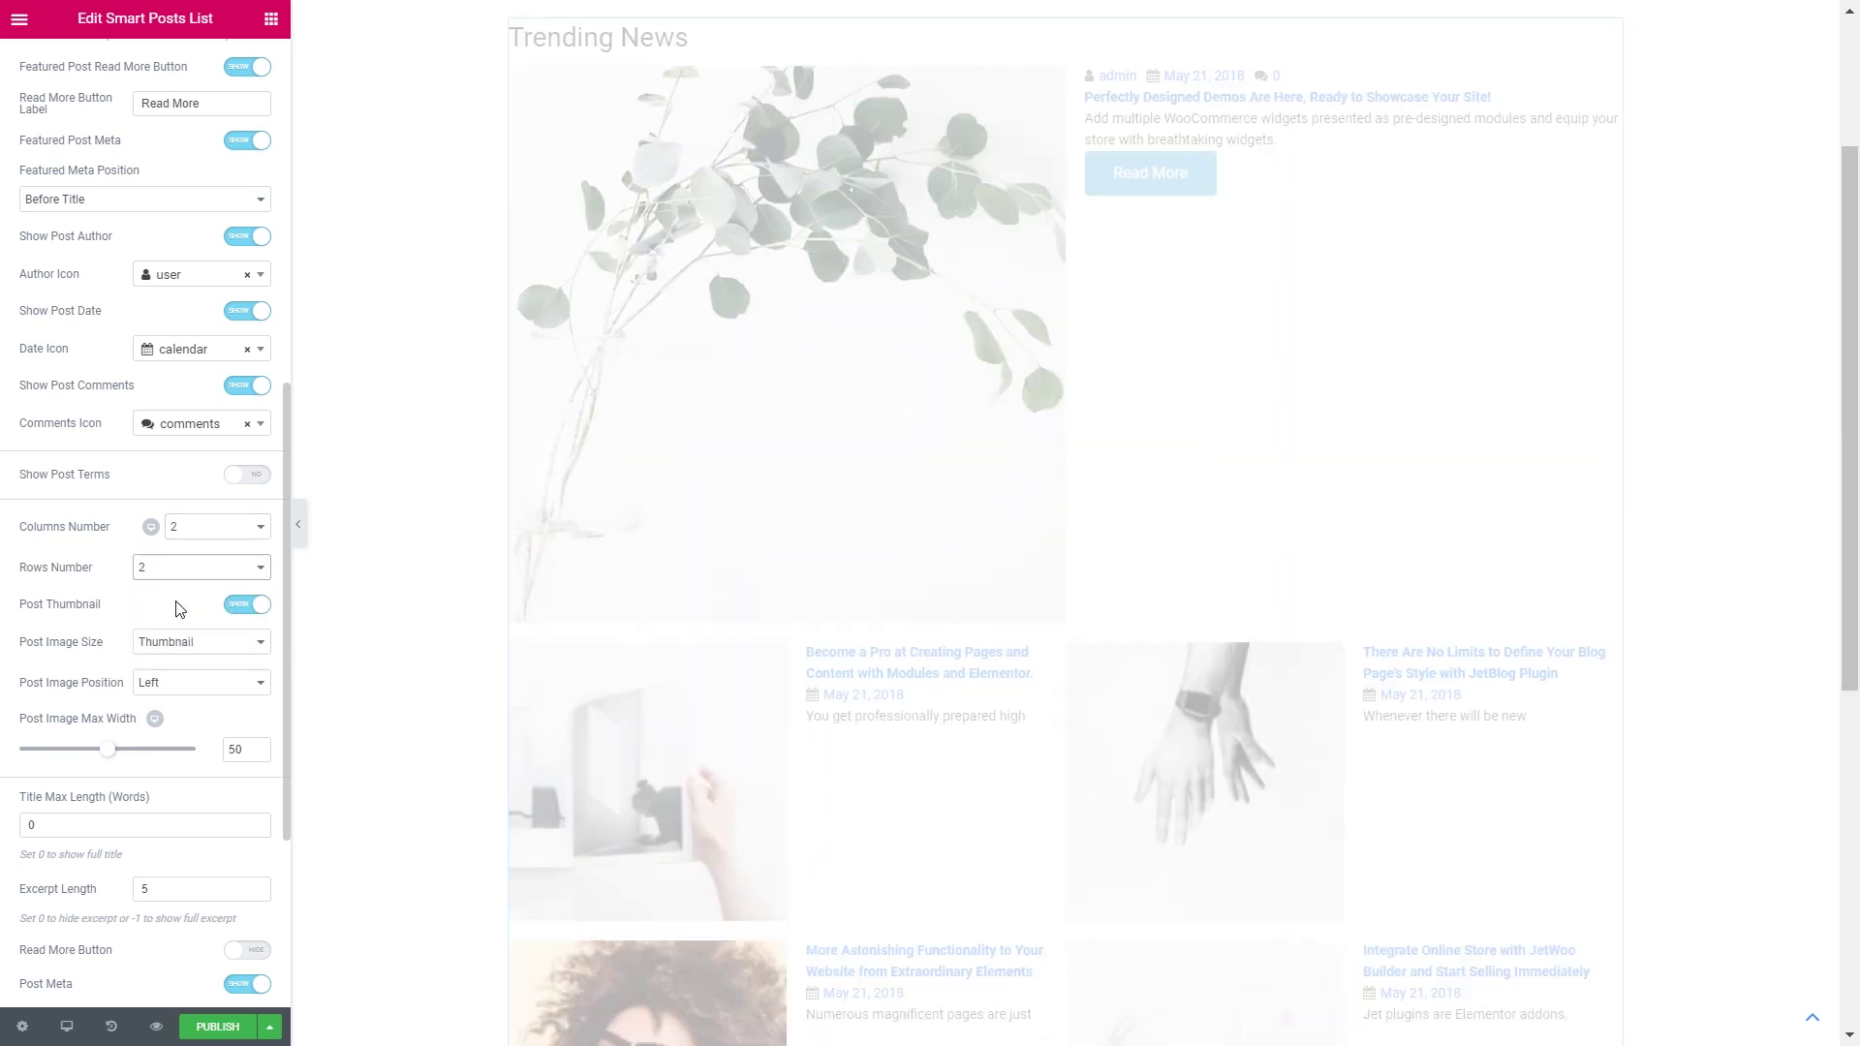
{"action": "scroll", "coordinate": [752, 758], "scroll_direction": "down", "scroll_amount": 2}
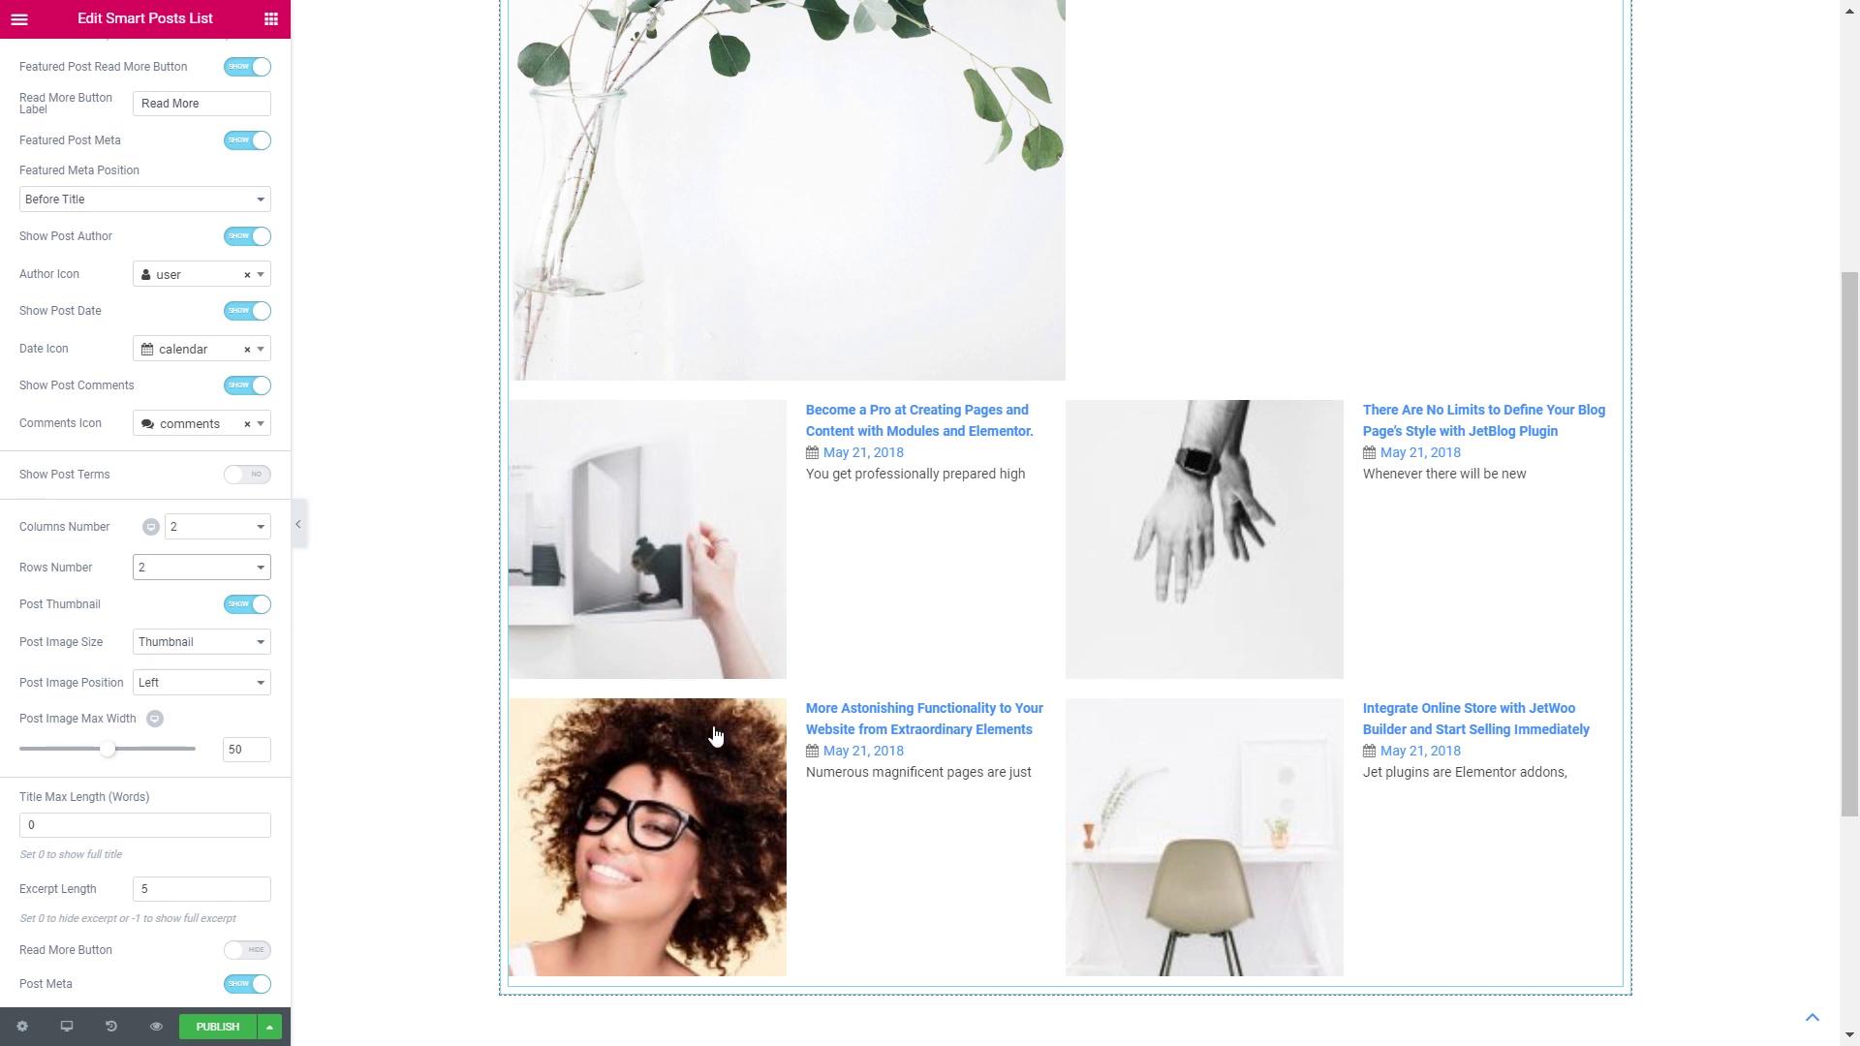
Use Kava Thumb L for post and featured images, and set post image max width to 40
{"action": "left_click", "coordinate": [195, 642]}
{"action": "left_click", "coordinate": [260, 826]}
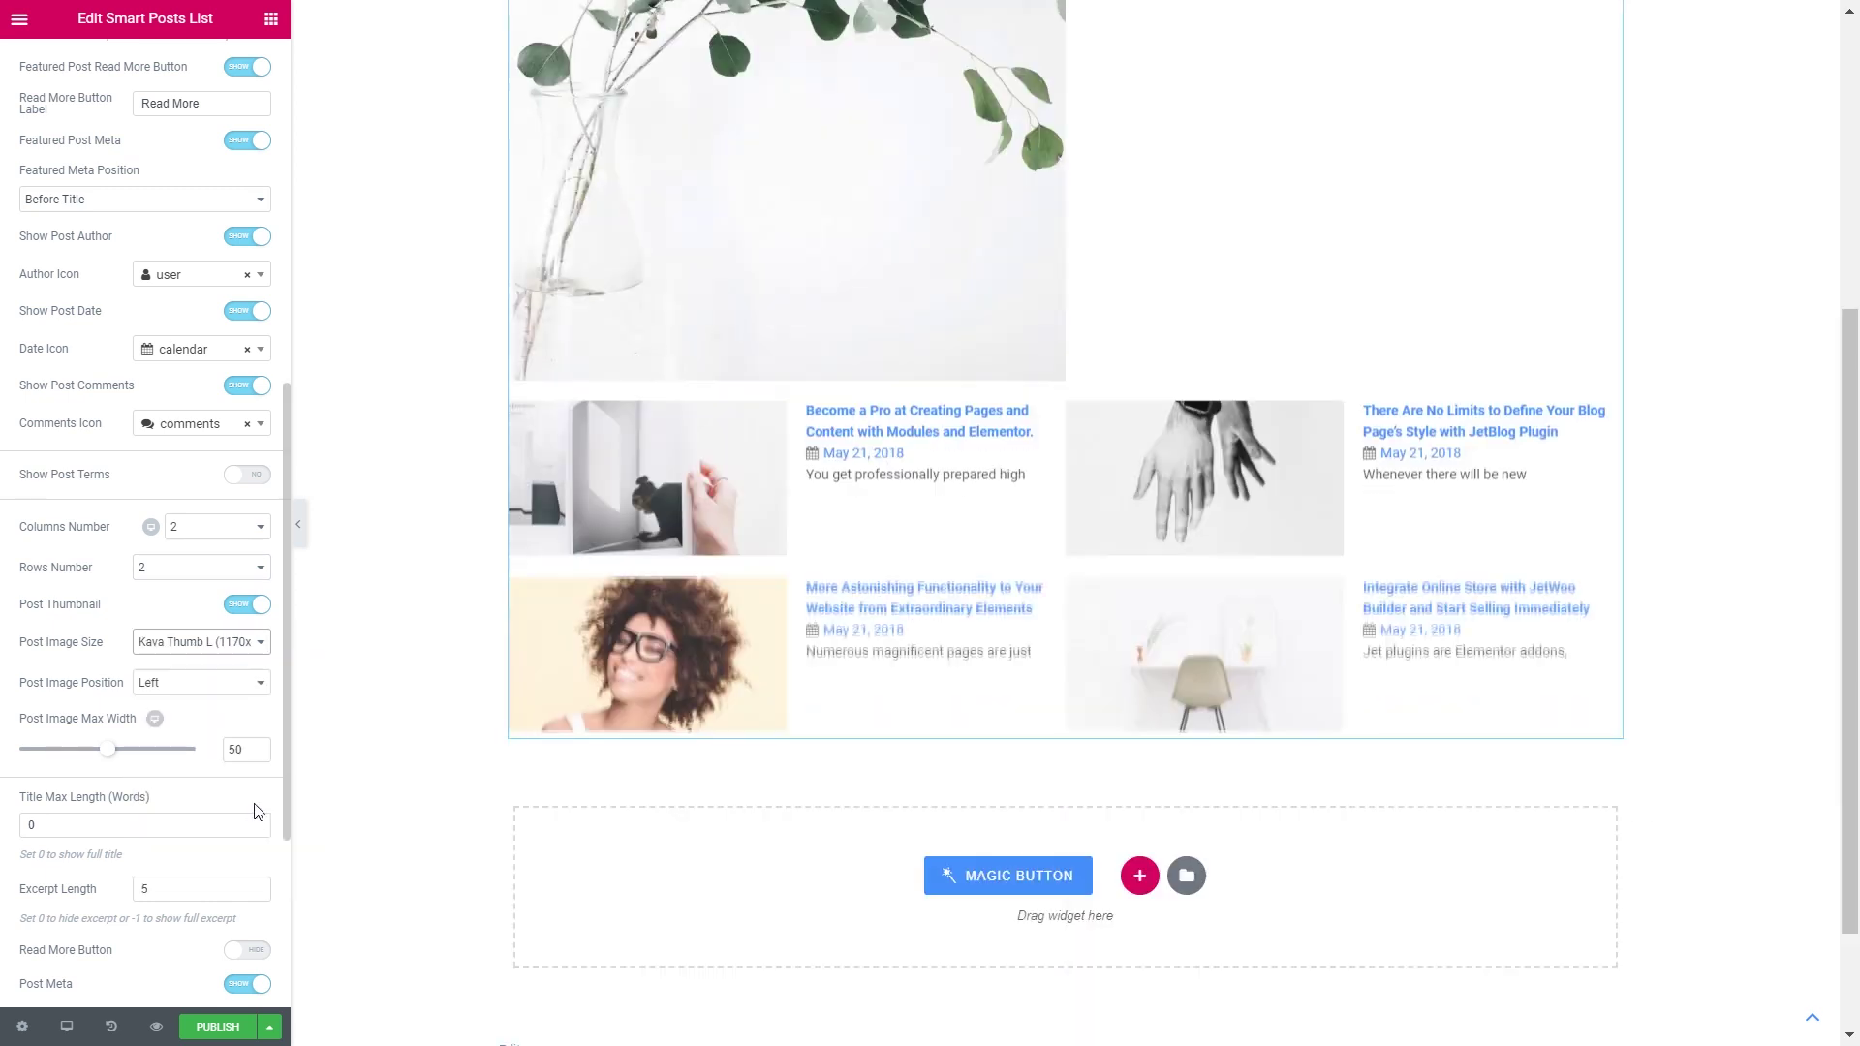
{"action": "scroll", "coordinate": [111, 699], "scroll_direction": "up", "scroll_amount": 6}
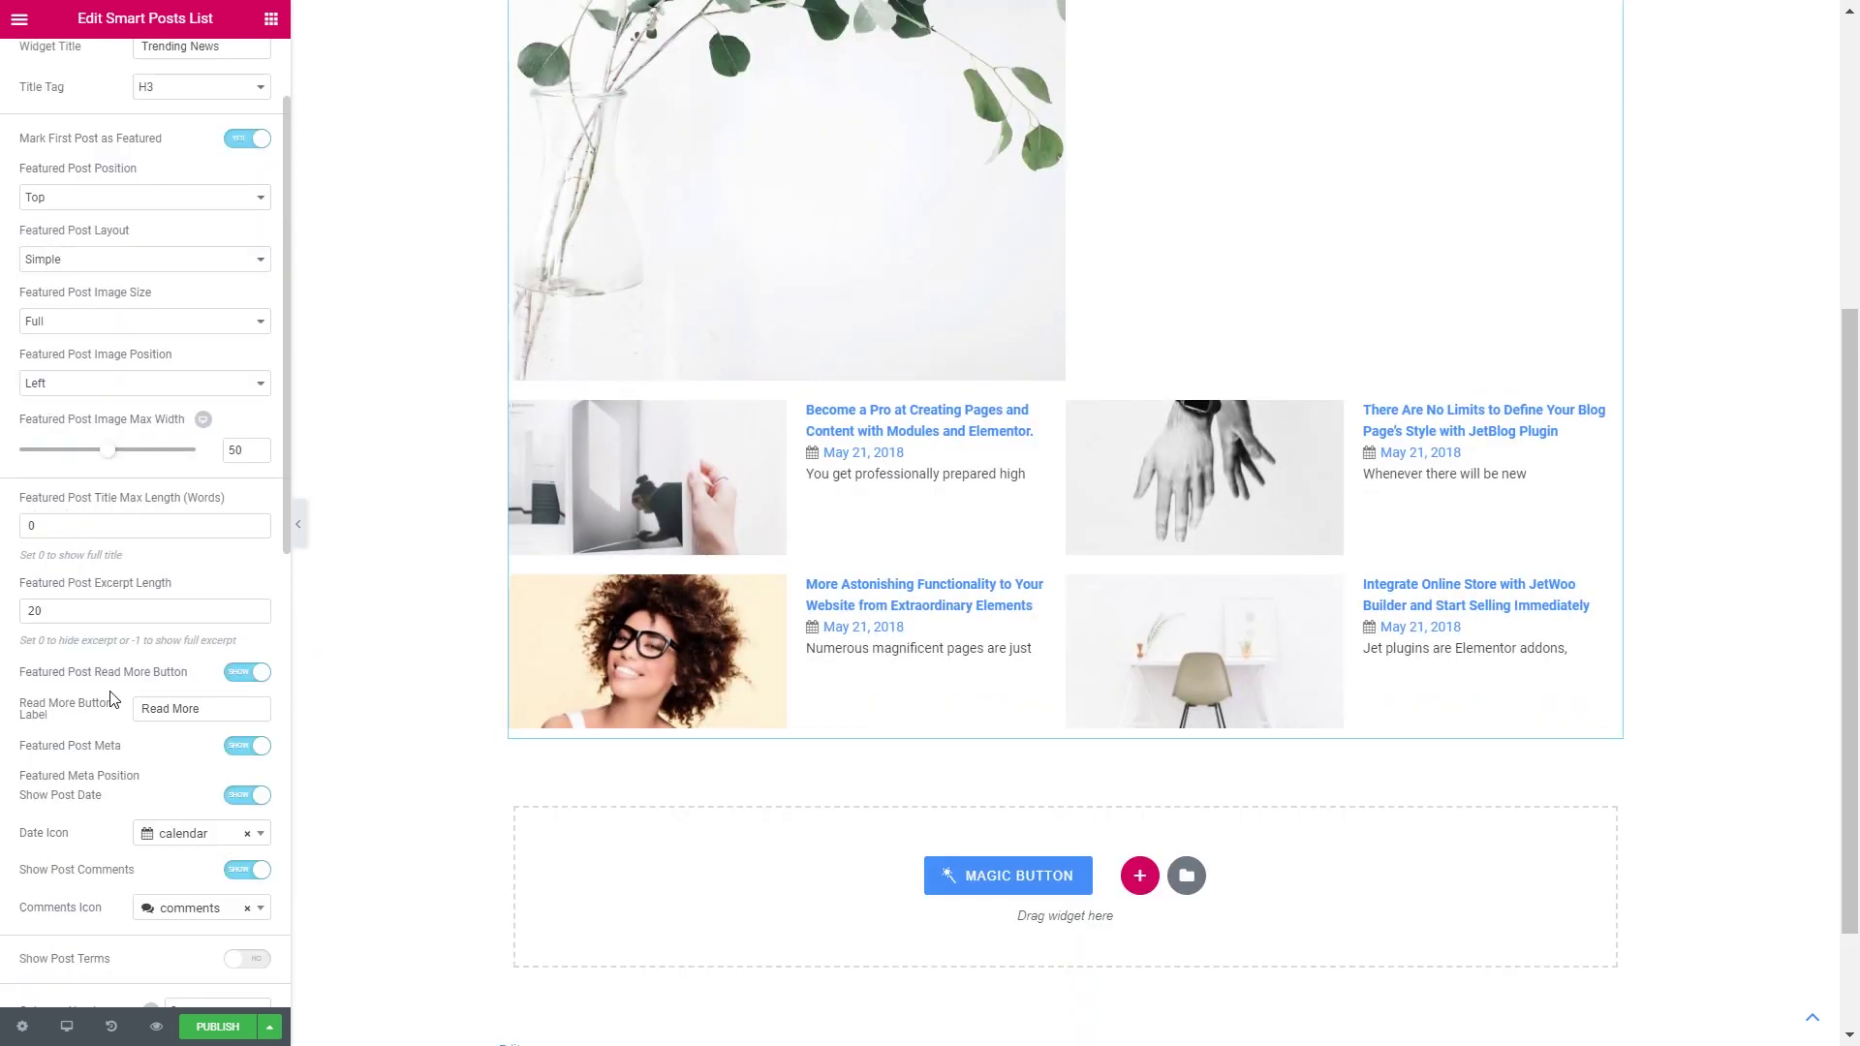
{"action": "left_click", "coordinate": [153, 320]}
{"action": "left_click", "coordinate": [162, 517]}
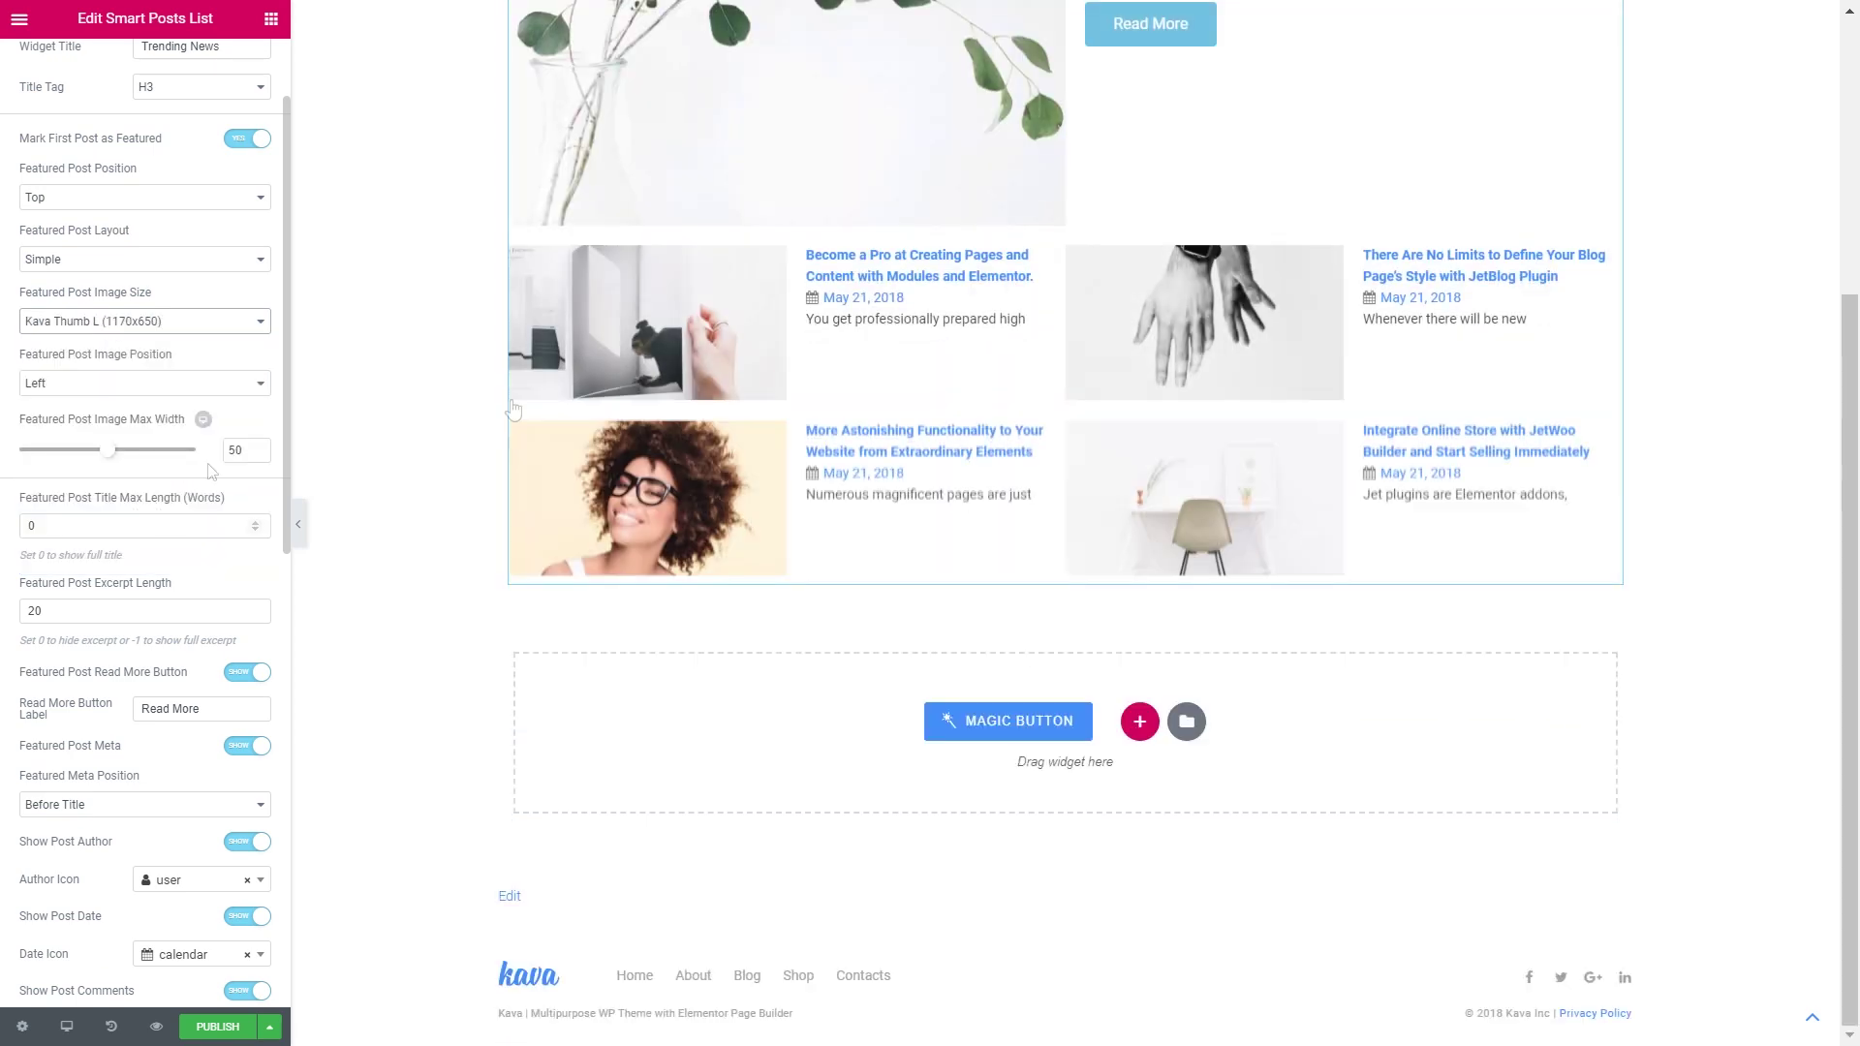
{"action": "scroll", "coordinate": [162, 572], "scroll_direction": "down", "scroll_amount": 5}
{"action": "scroll", "coordinate": [165, 627], "scroll_direction": "down", "scroll_amount": 2}
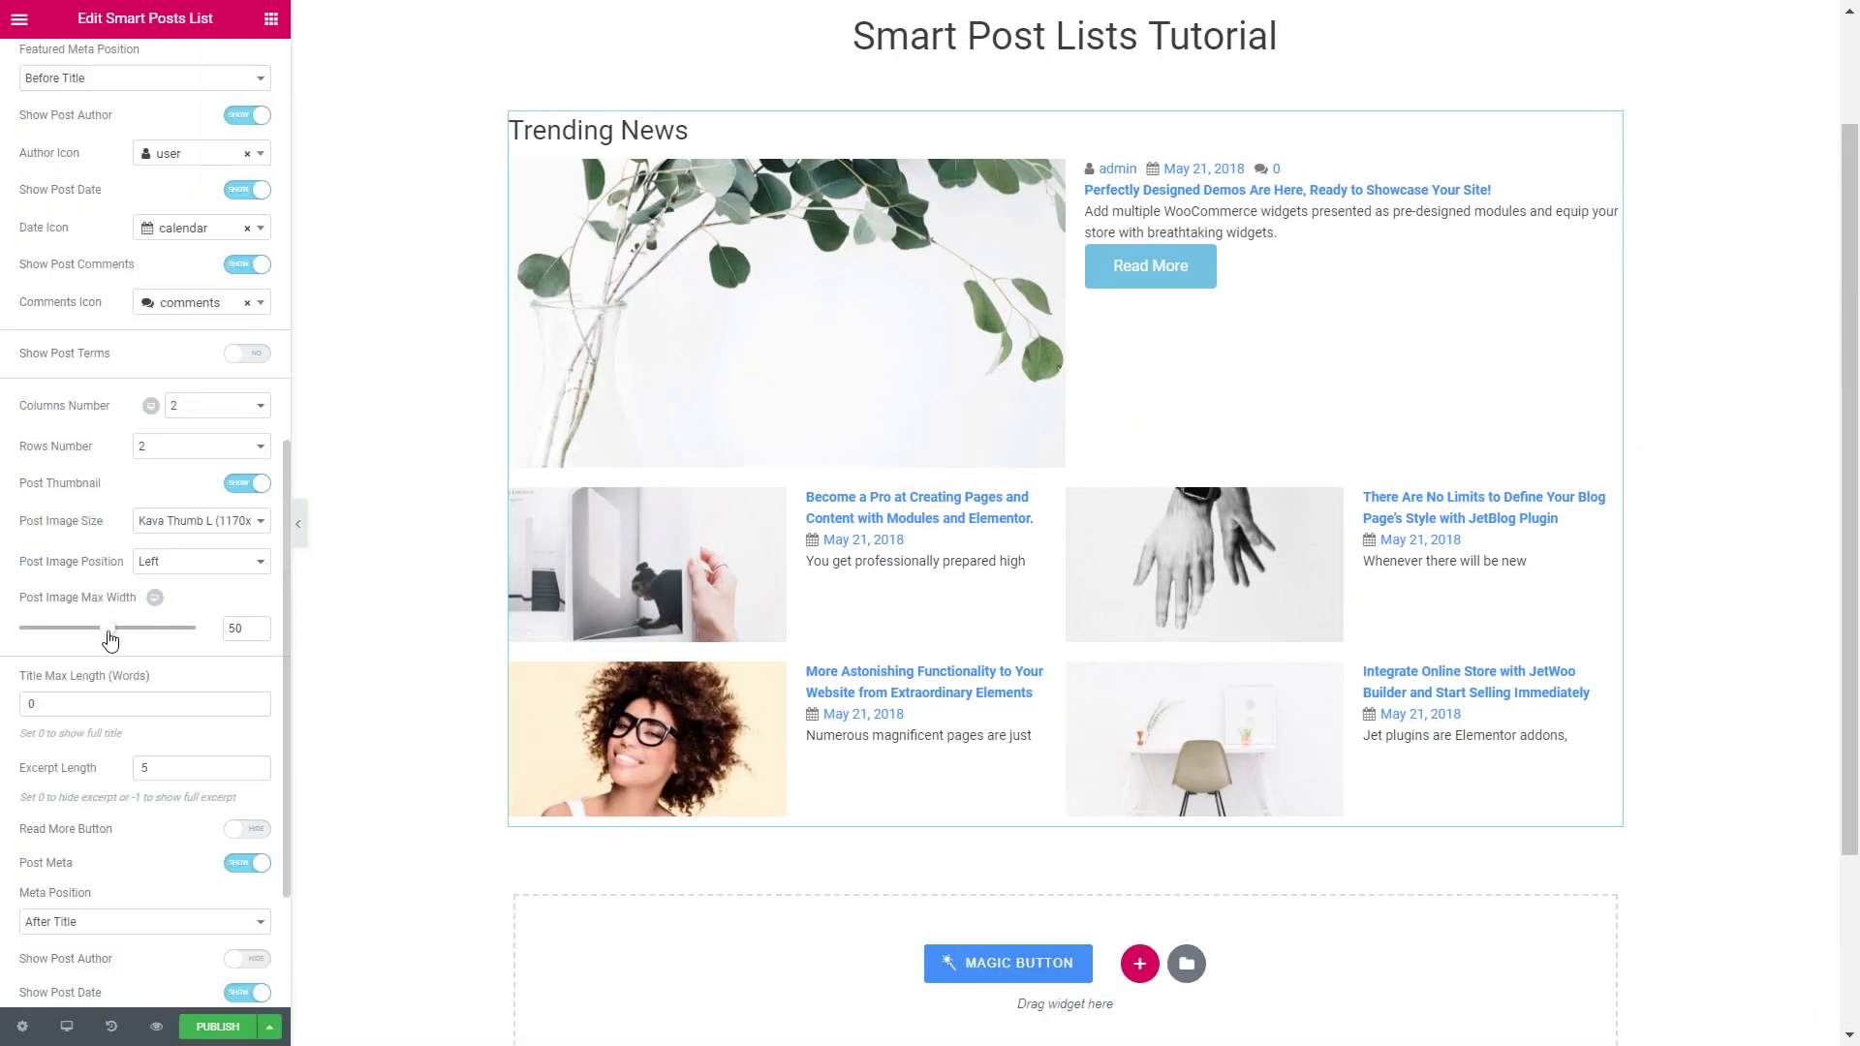
{"action": "left_click_drag", "start_coordinate": [107, 635], "coordinate": [93, 644]}
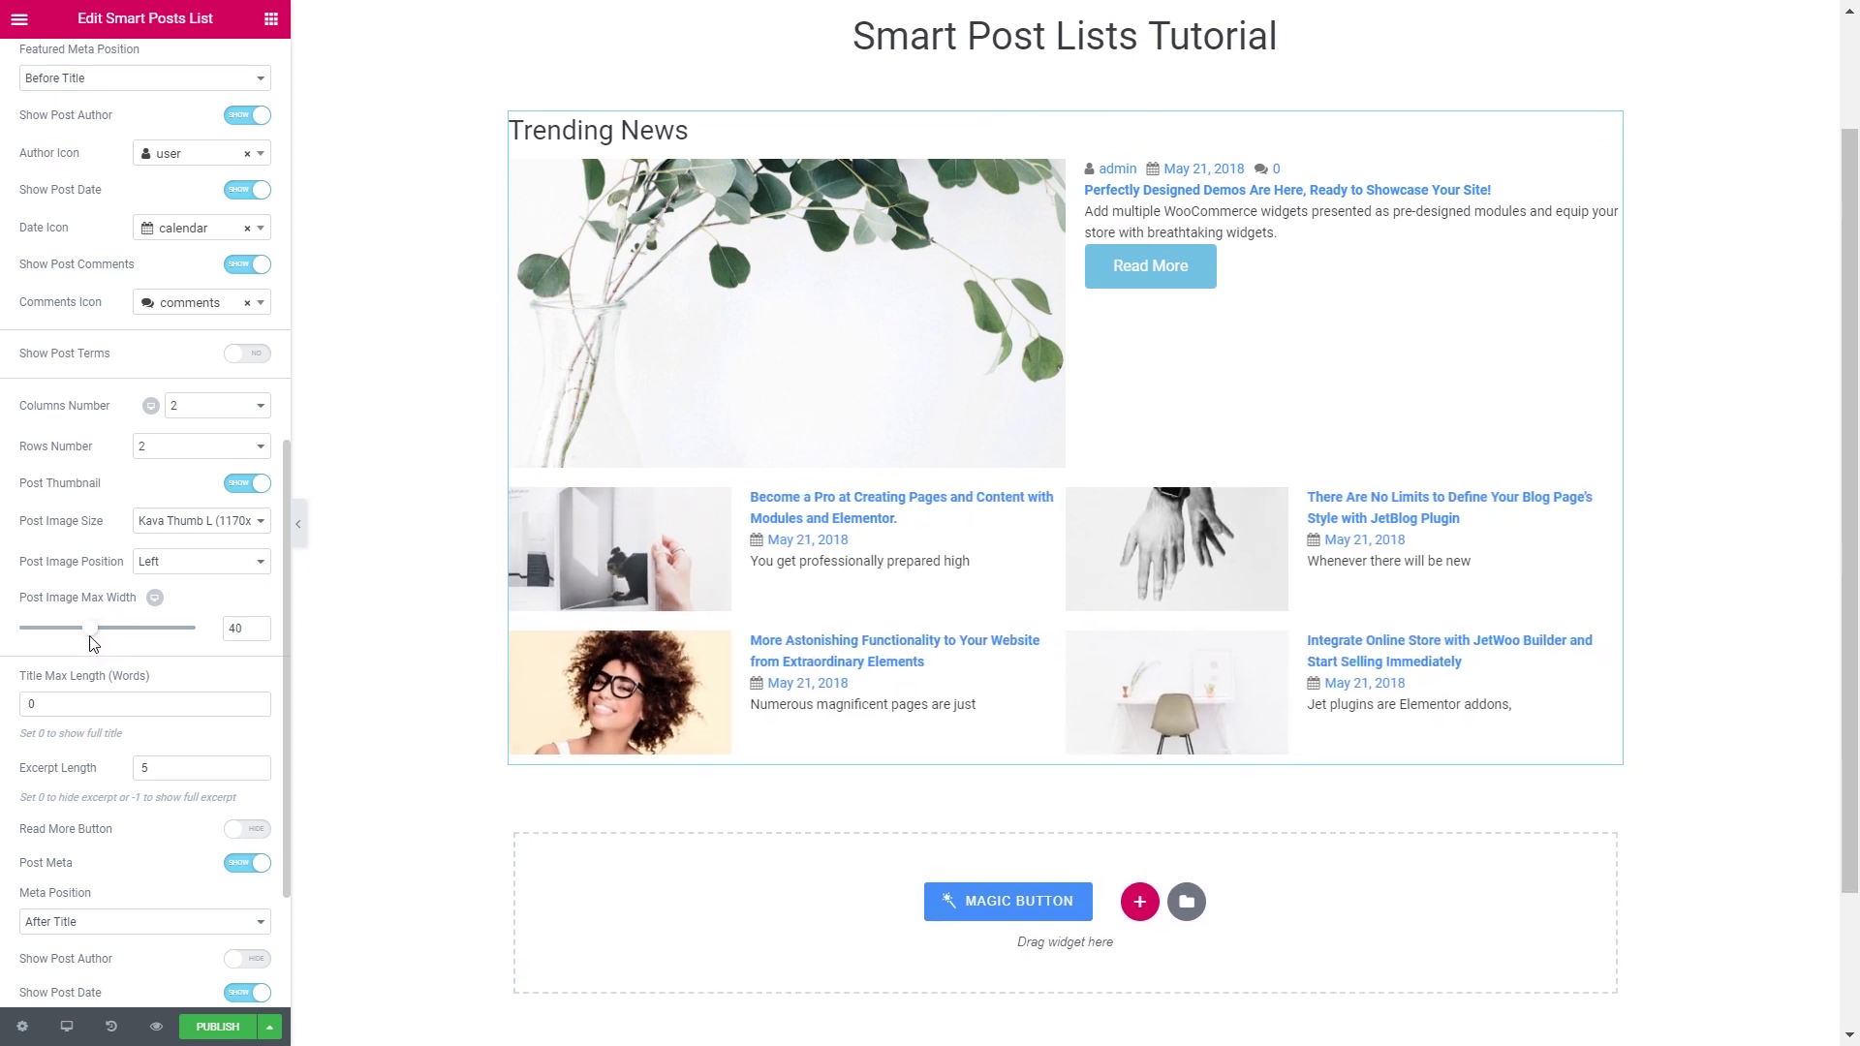
{"action": "scroll", "coordinate": [110, 694], "scroll_direction": "down", "scroll_amount": 1}
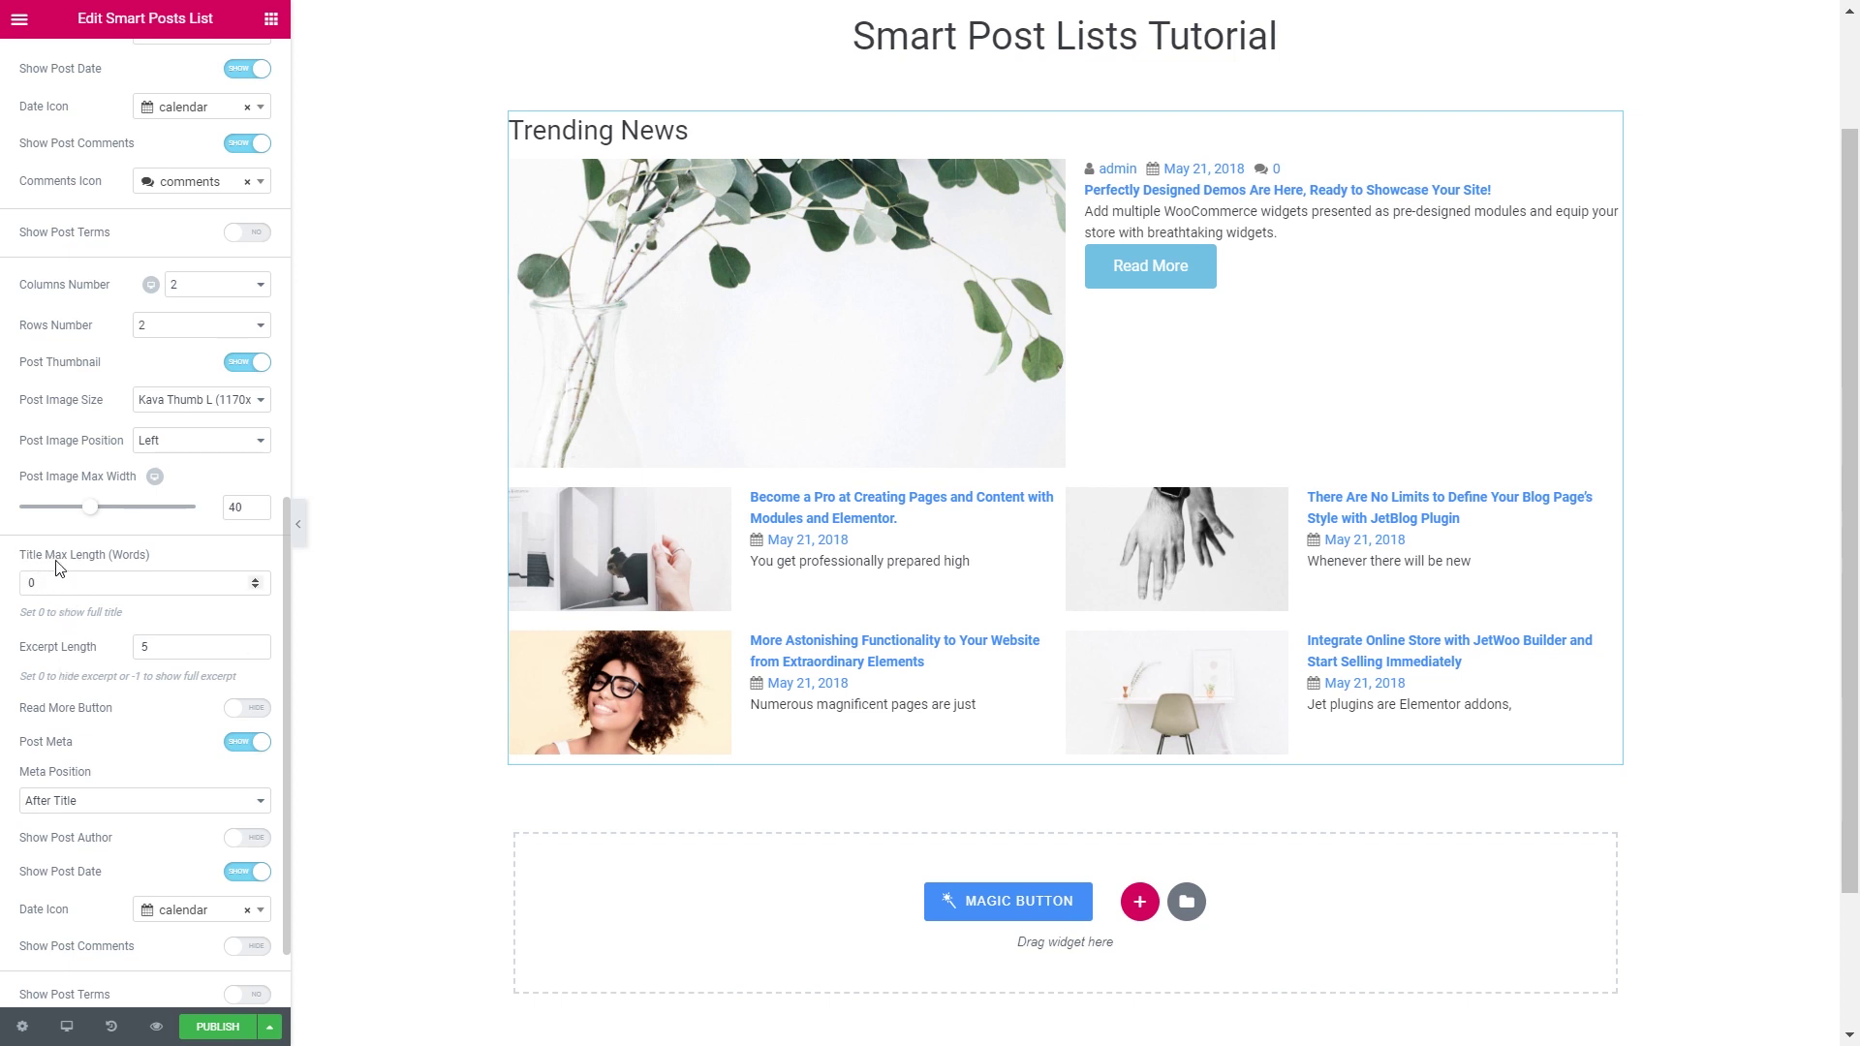
{"action": "scroll", "coordinate": [89, 606], "scroll_direction": "down", "scroll_amount": 1}
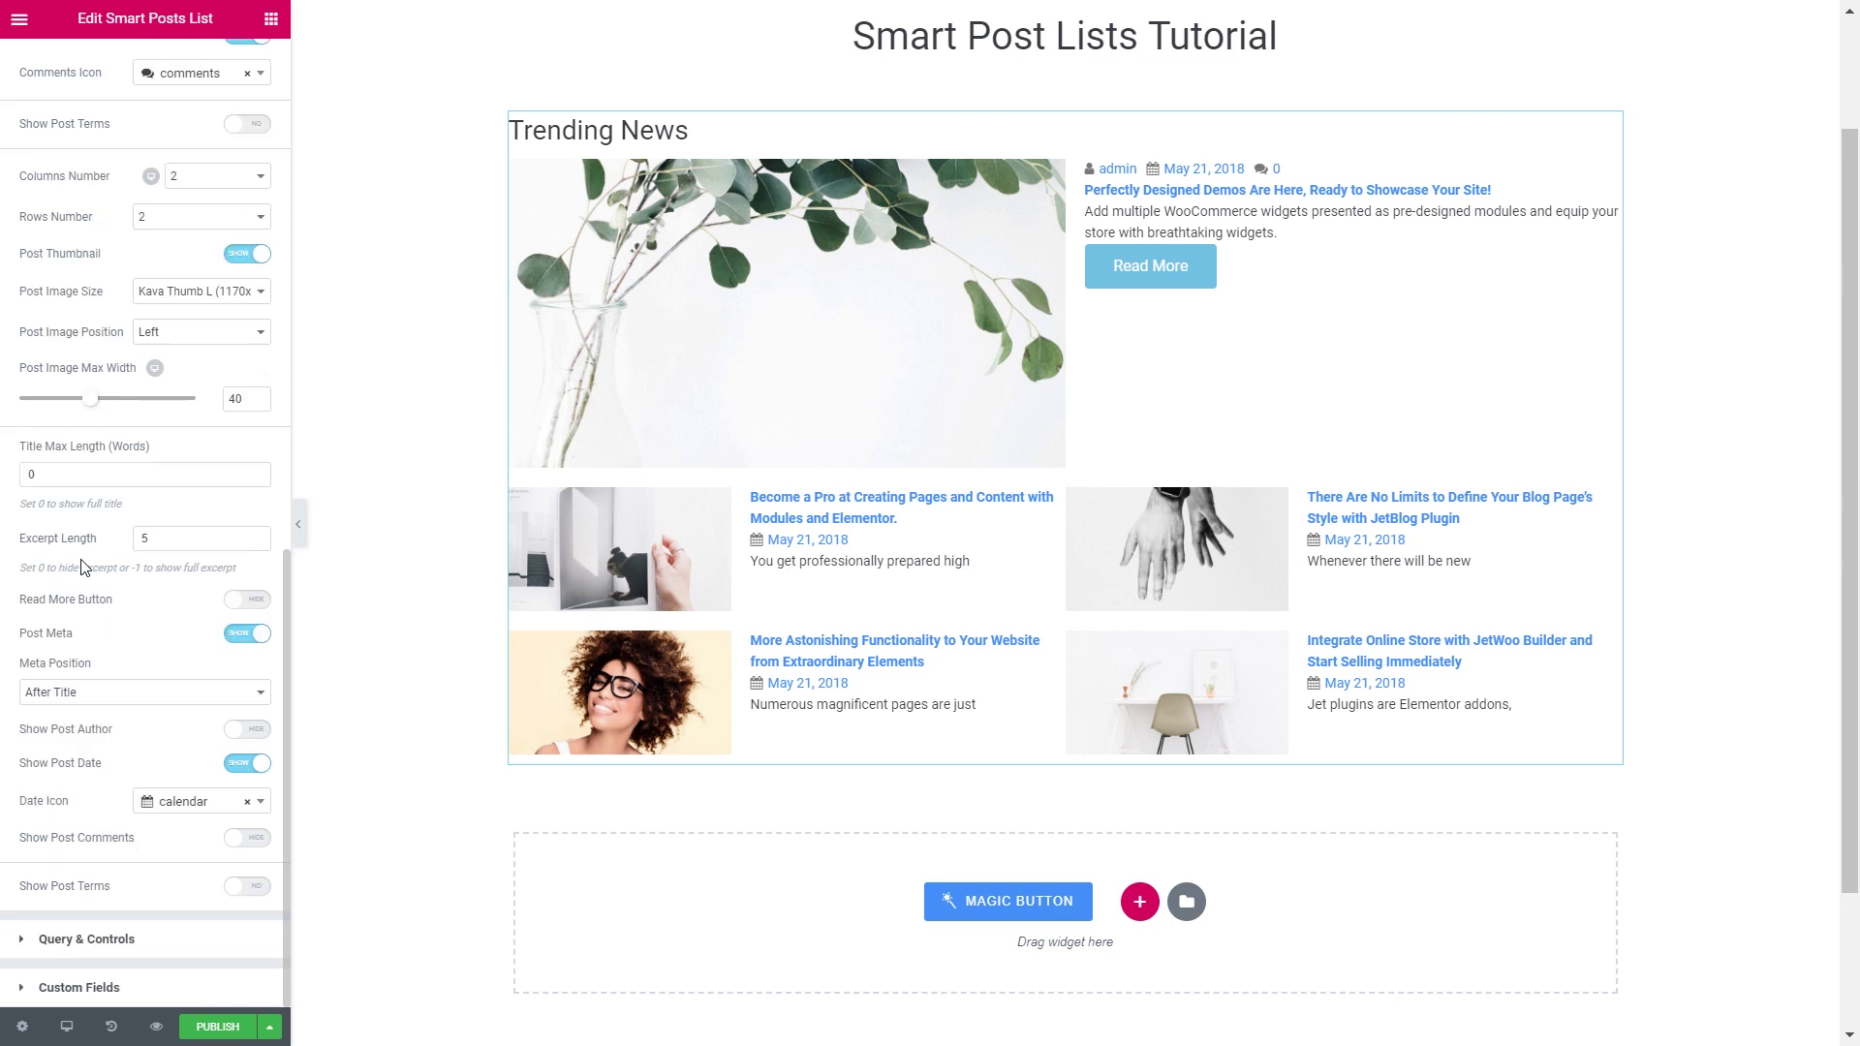
Show the listed posts' dates above their titles, keeping category labels off
{"action": "left_click", "coordinate": [51, 545]}
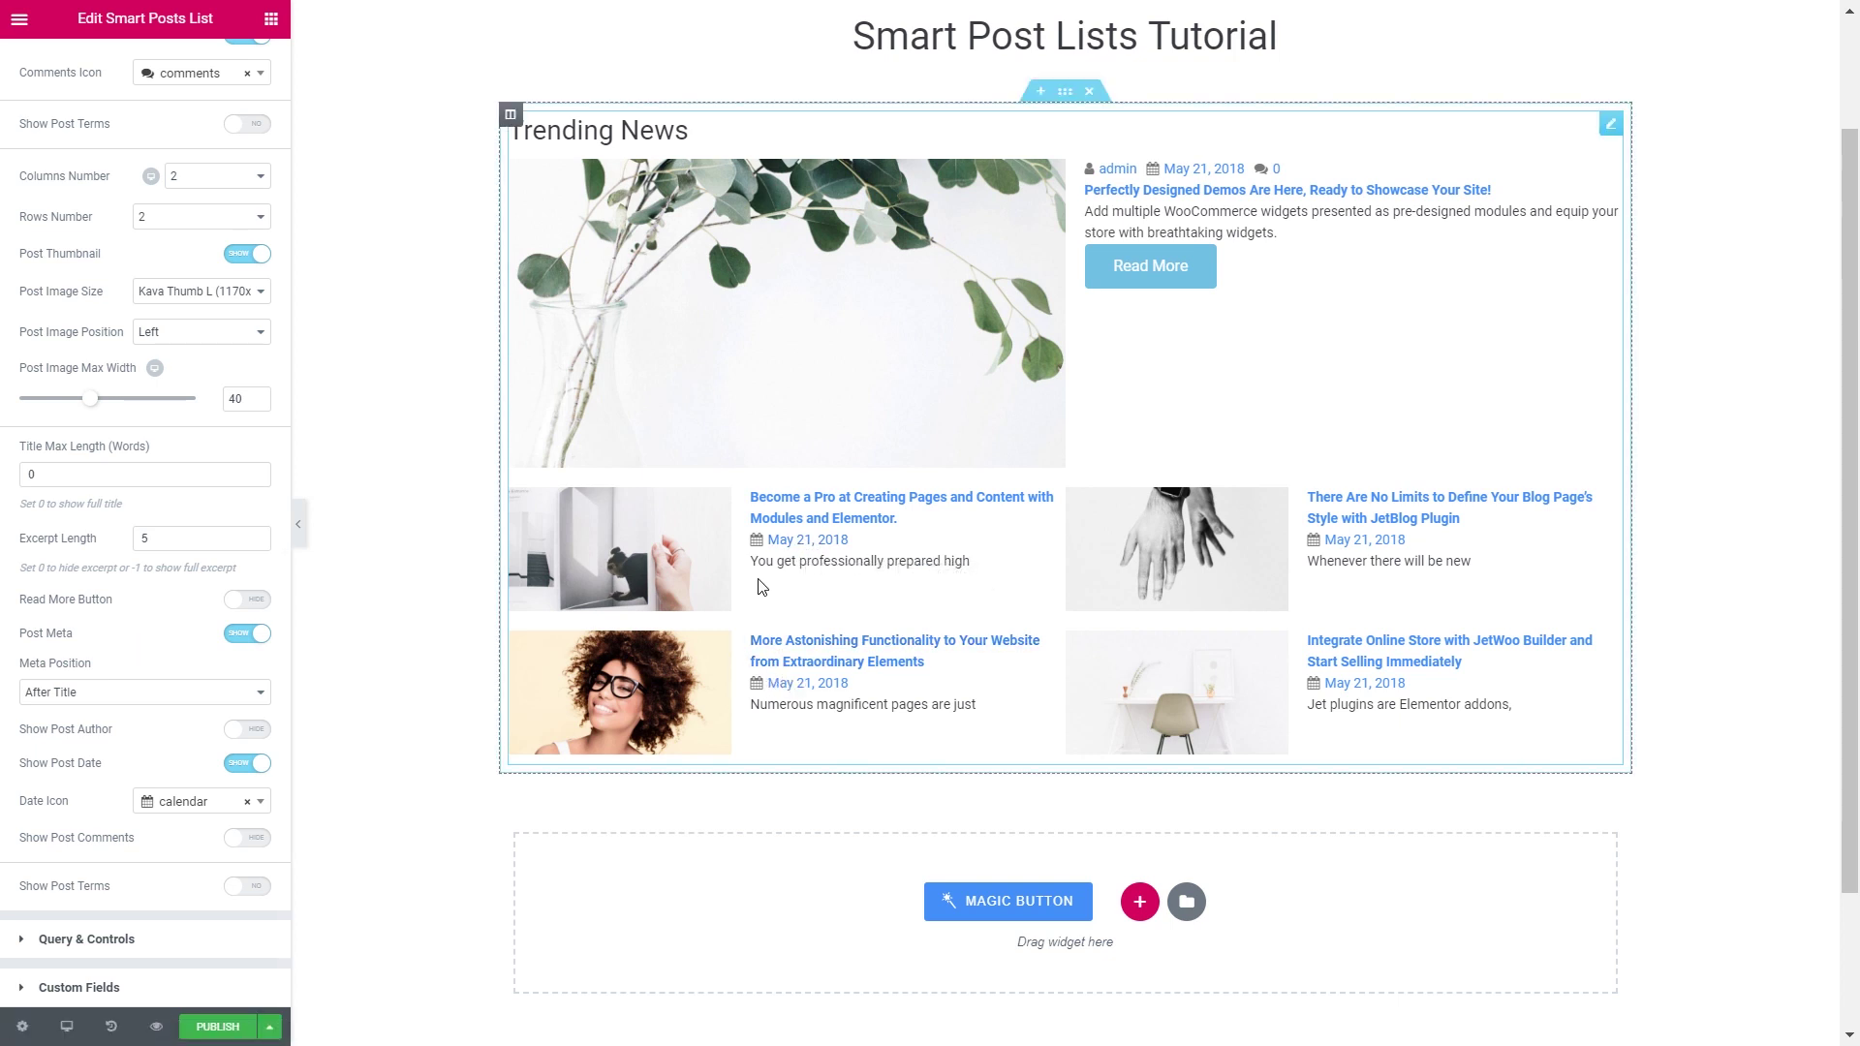
{"action": "left_click", "coordinate": [148, 694]}
{"action": "left_click", "coordinate": [150, 715]}
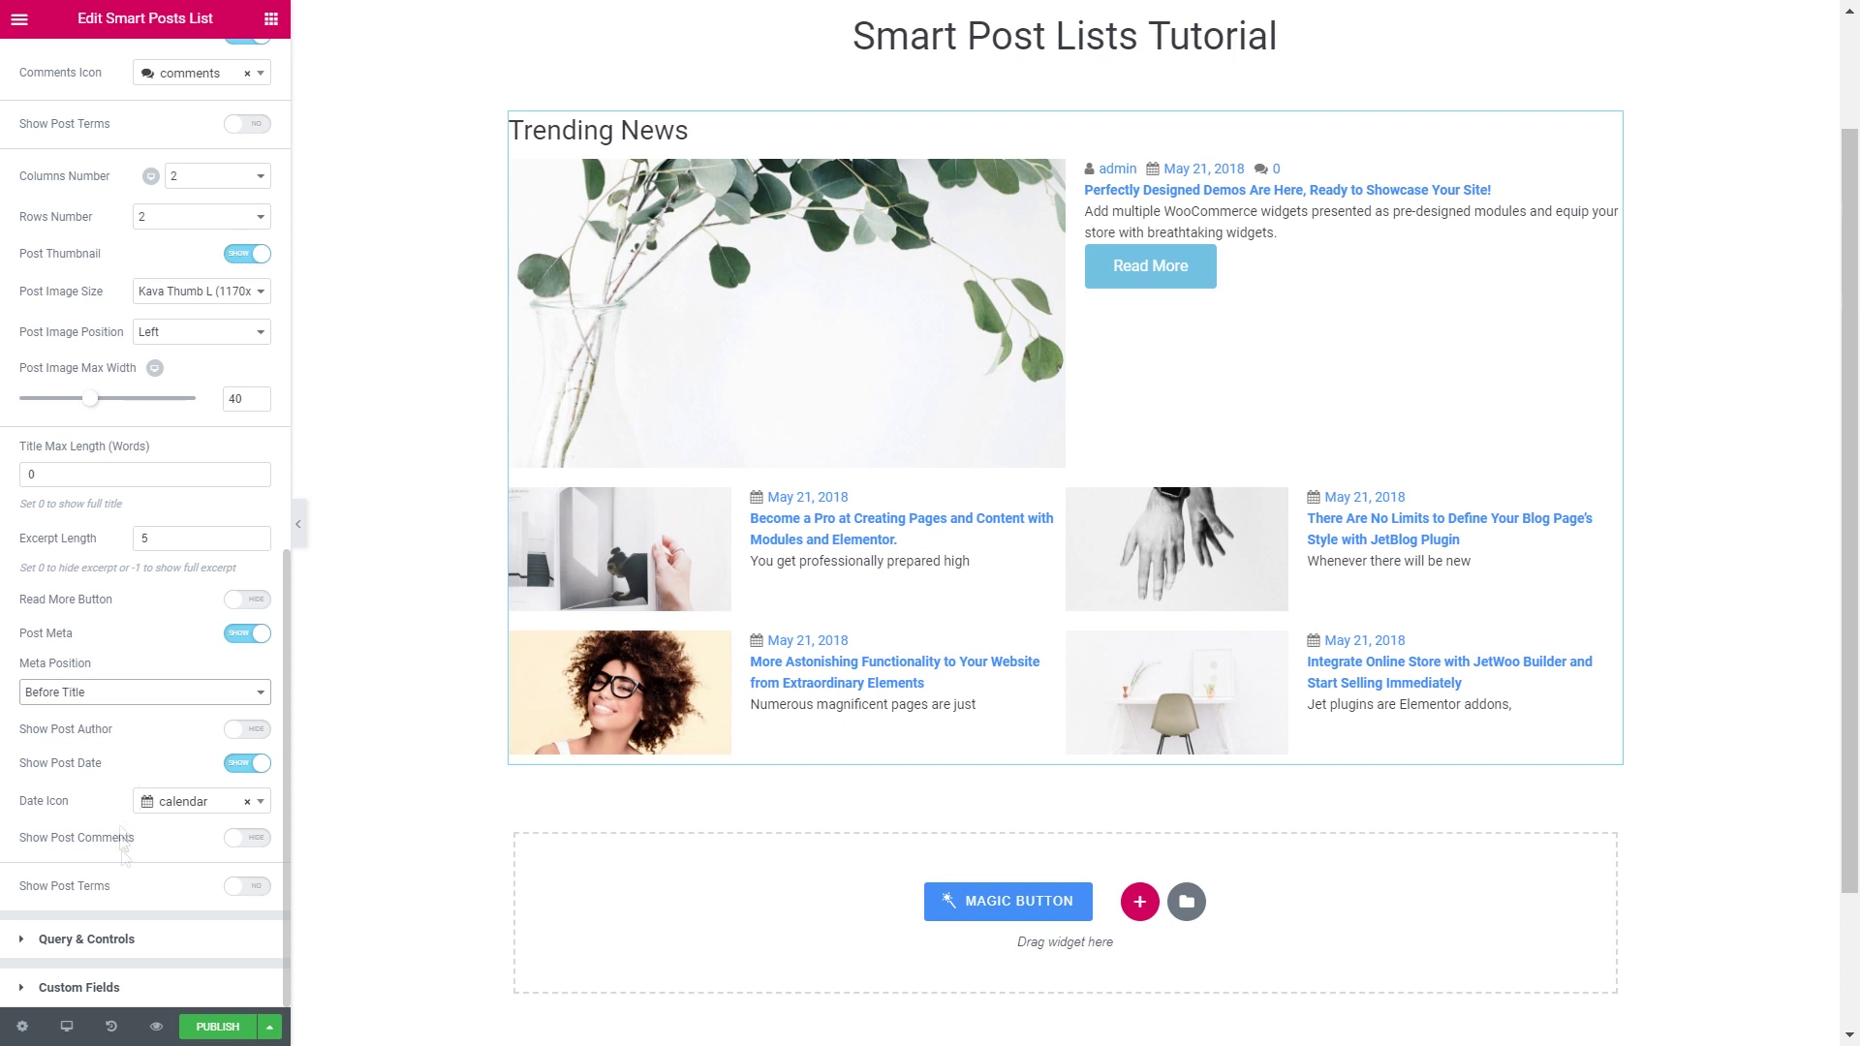
{"action": "left_click", "coordinate": [245, 888]}
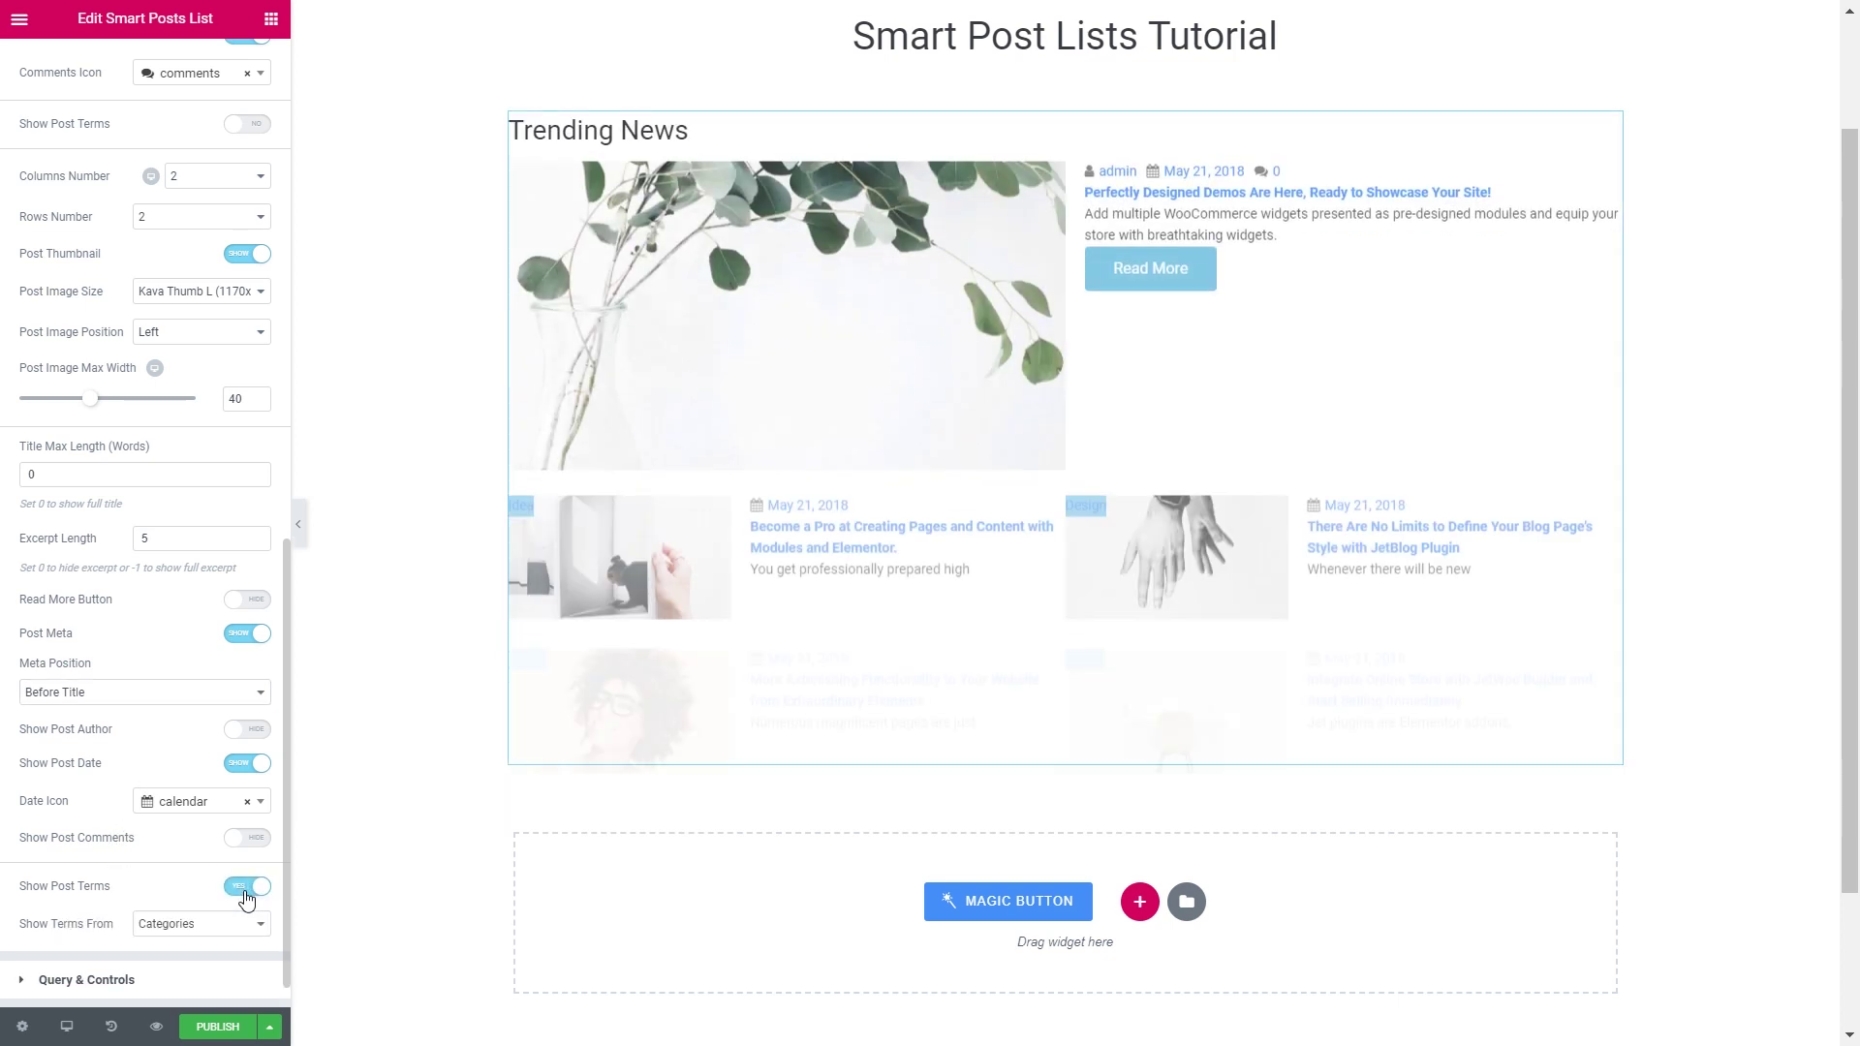
{"action": "left_click", "coordinate": [246, 888]}
{"action": "scroll", "coordinate": [136, 697], "scroll_direction": "up", "scroll_amount": 6}
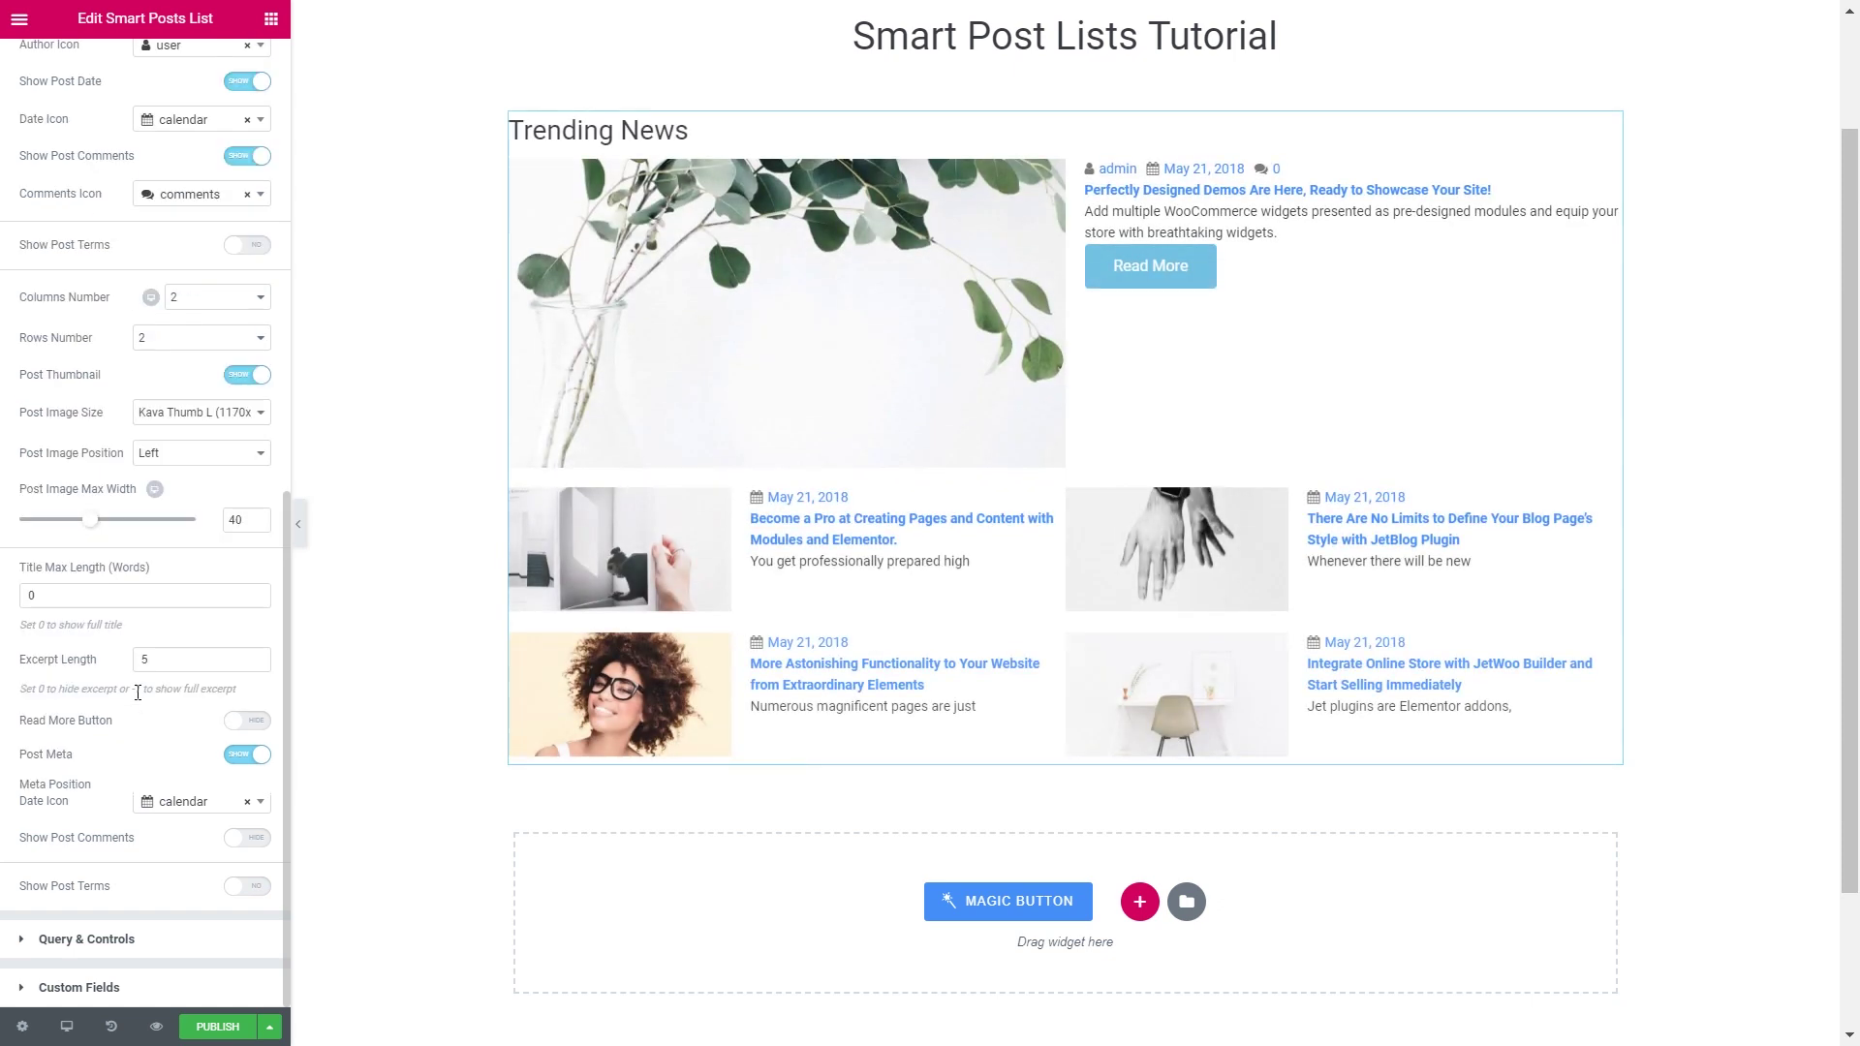
{"action": "scroll", "coordinate": [137, 698], "scroll_direction": "up", "scroll_amount": 5}
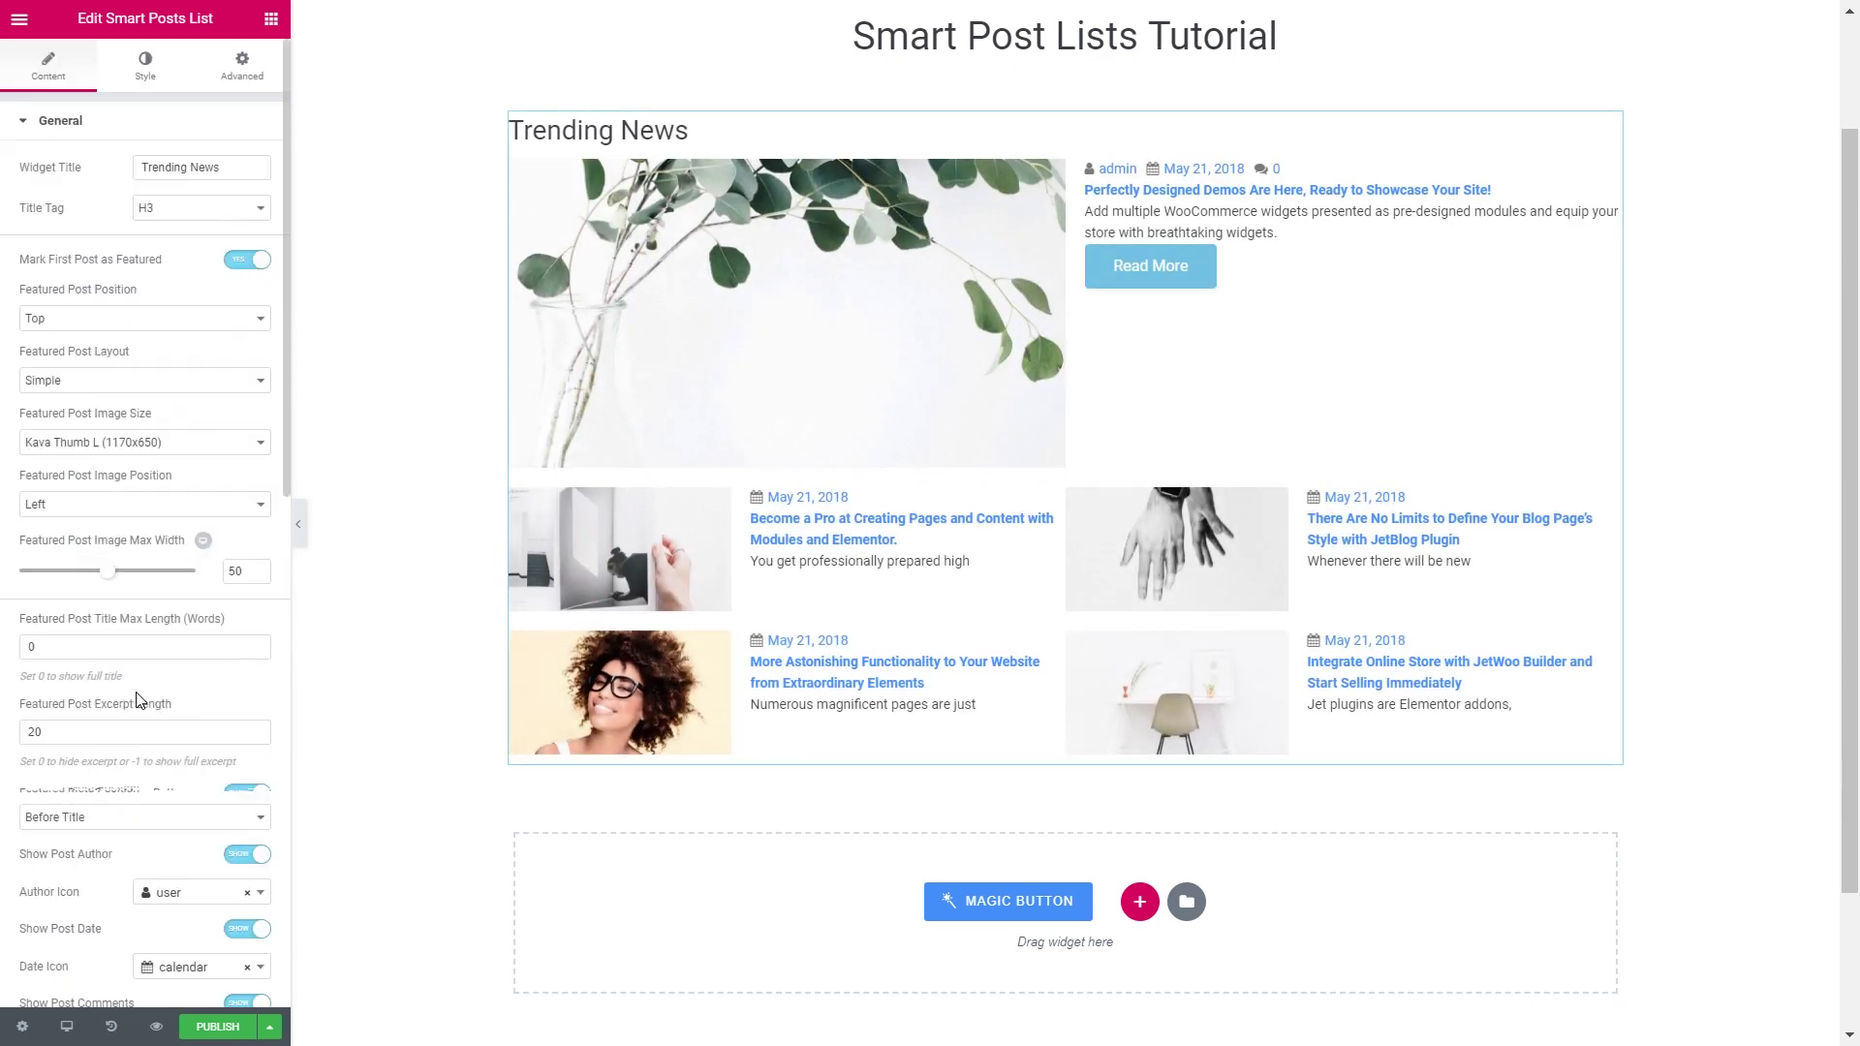
{"action": "left_click", "coordinate": [85, 126]}
Expand Query & Controls and try Use Custom Query, then switch it back off
{"action": "left_click", "coordinate": [28, 173]}
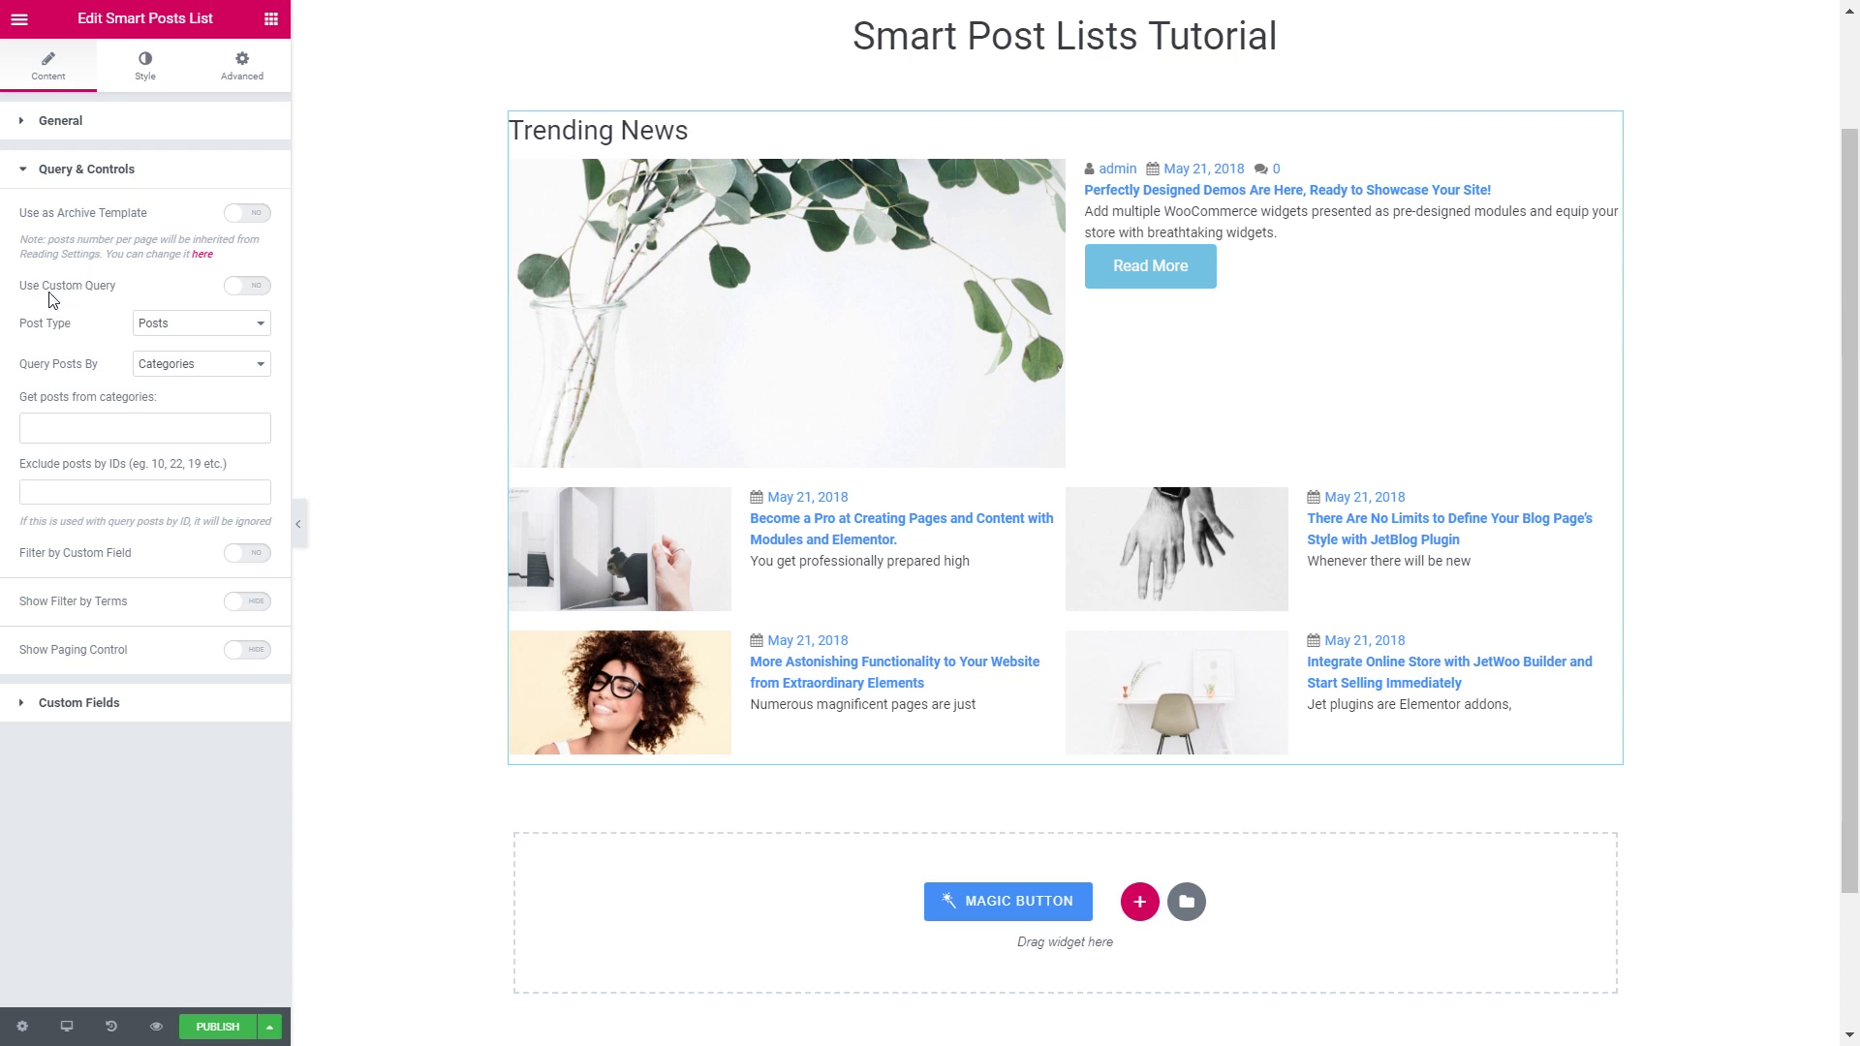
{"action": "left_click", "coordinate": [238, 291]}
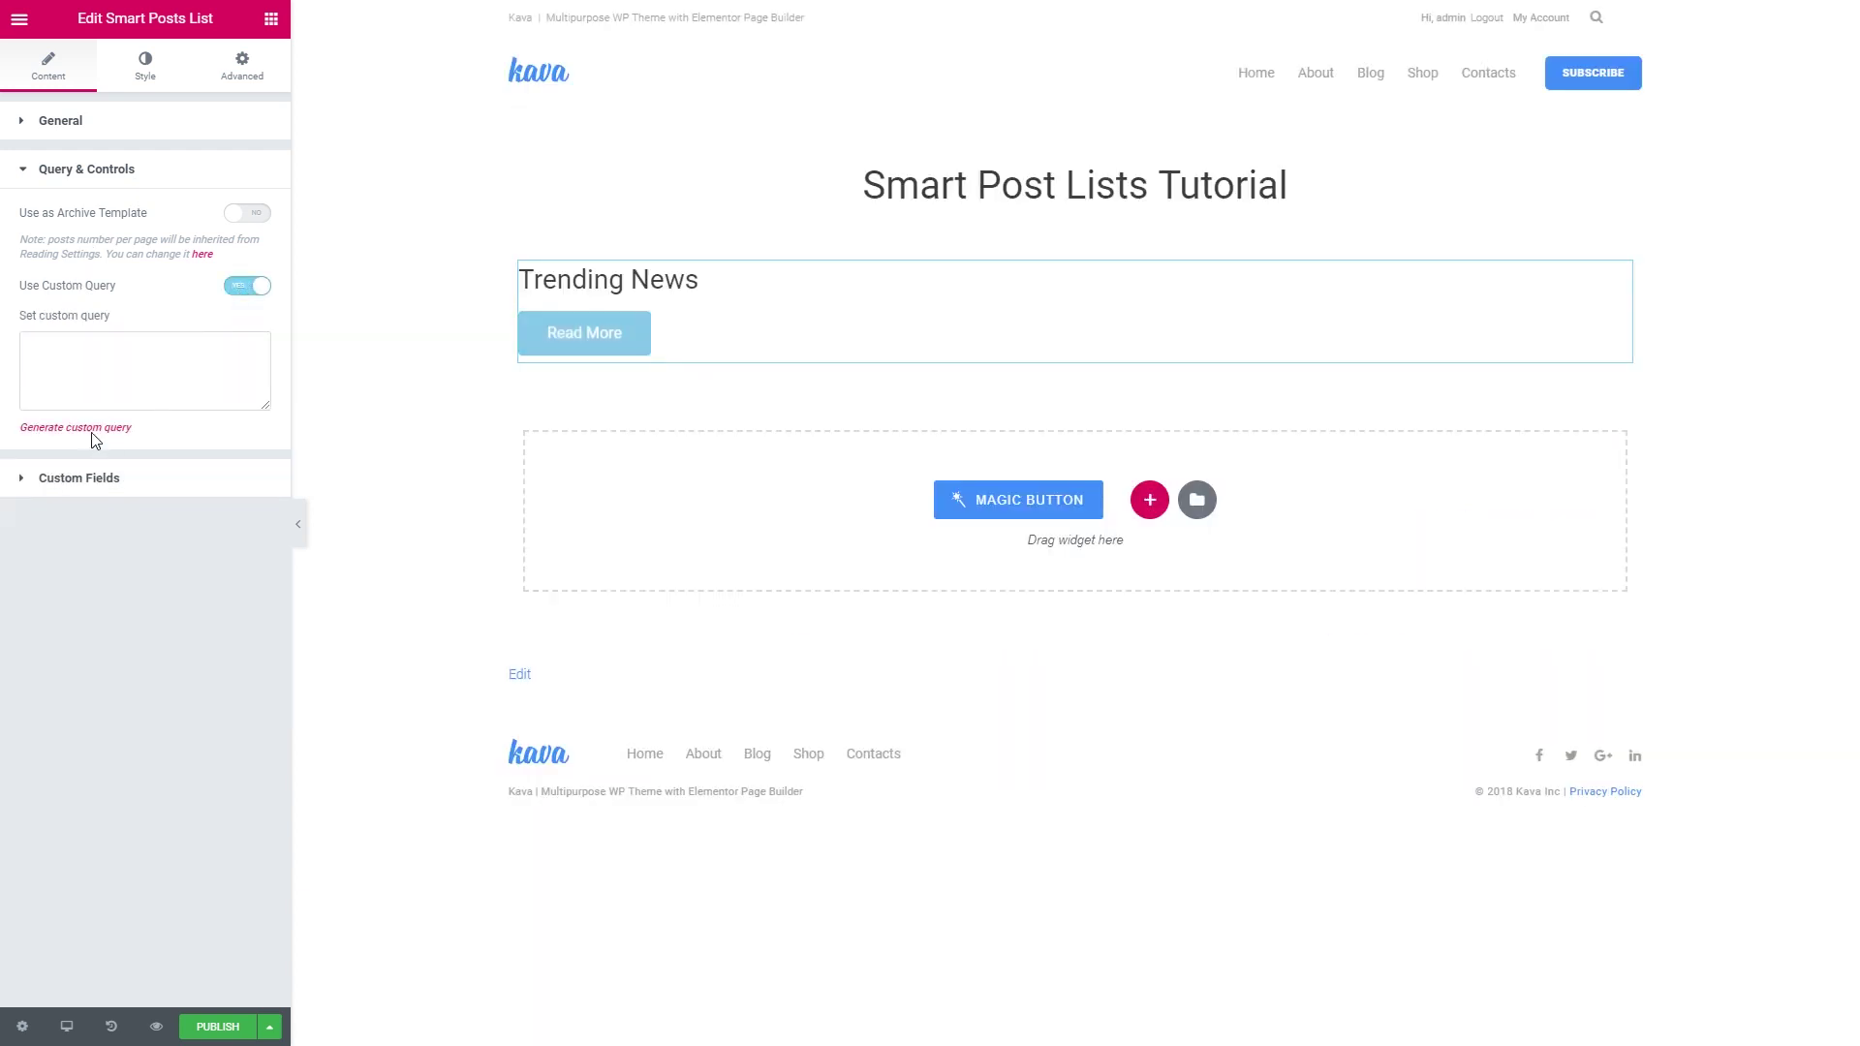
{"action": "left_click", "coordinate": [87, 424]}
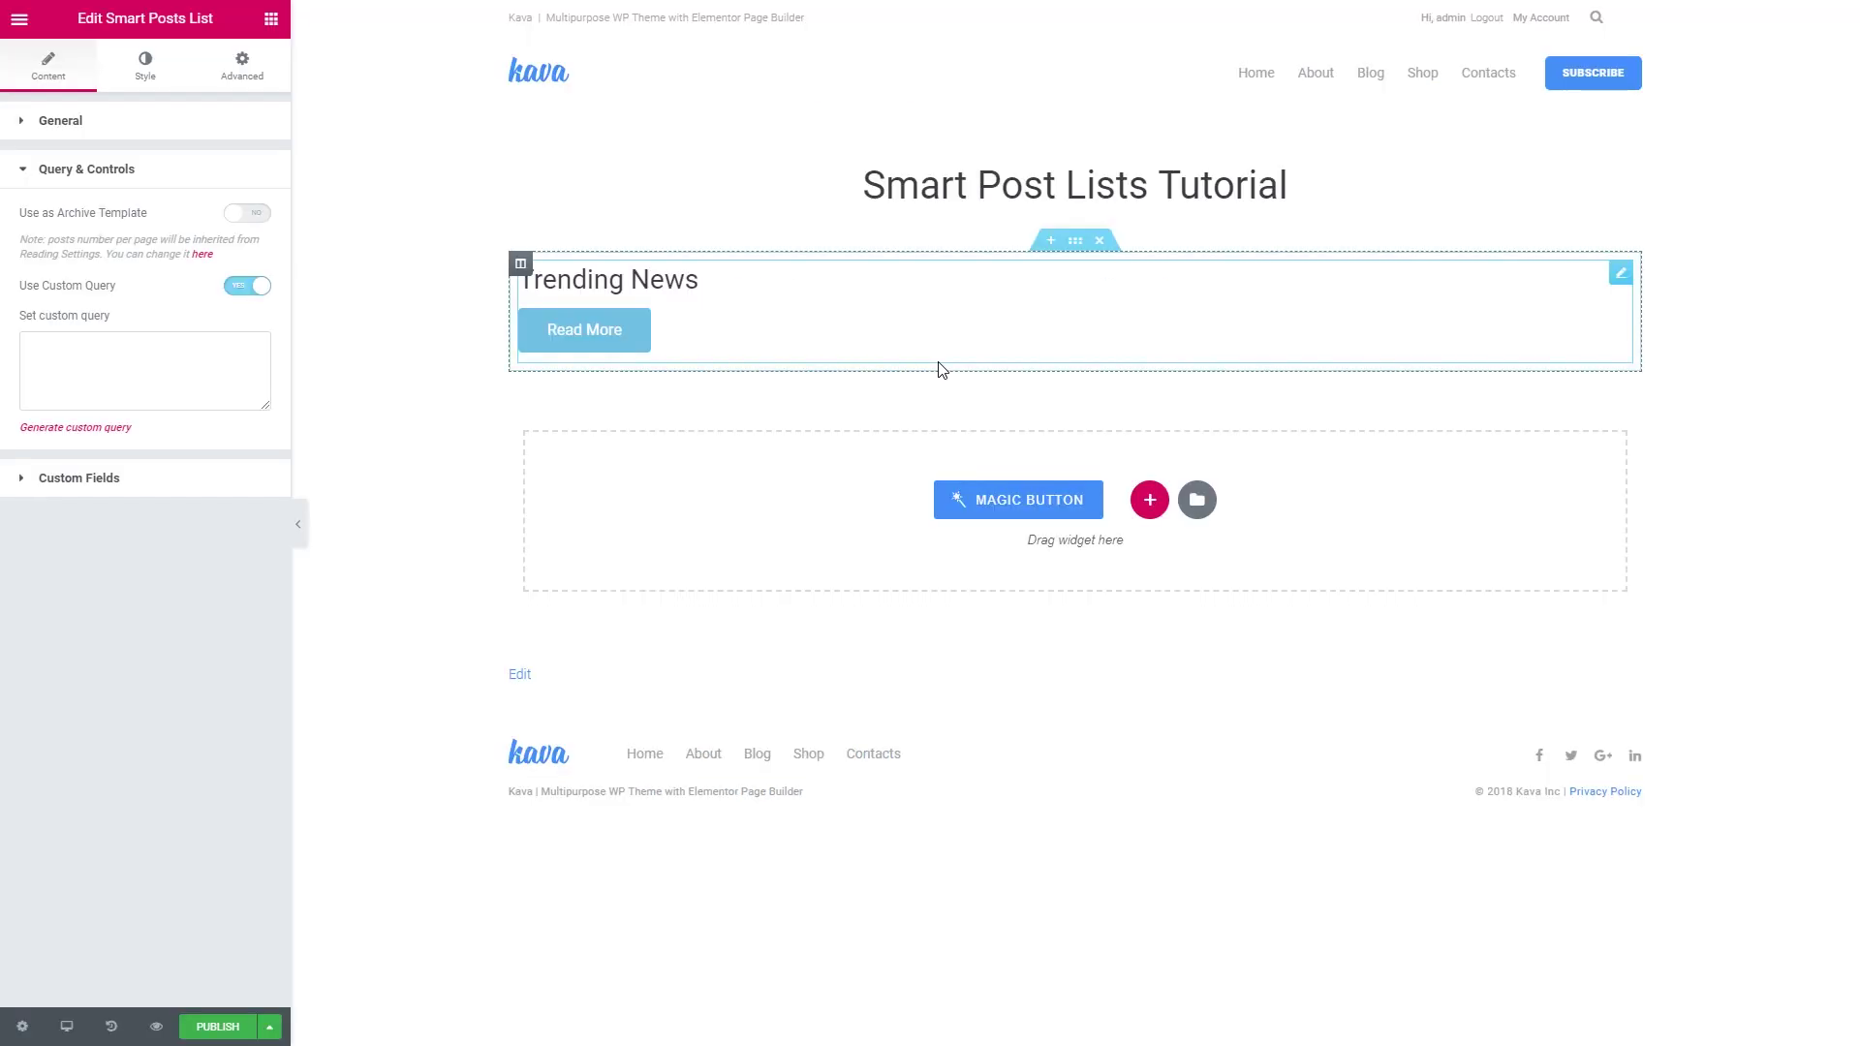
{"action": "left_click", "coordinate": [233, 289]}
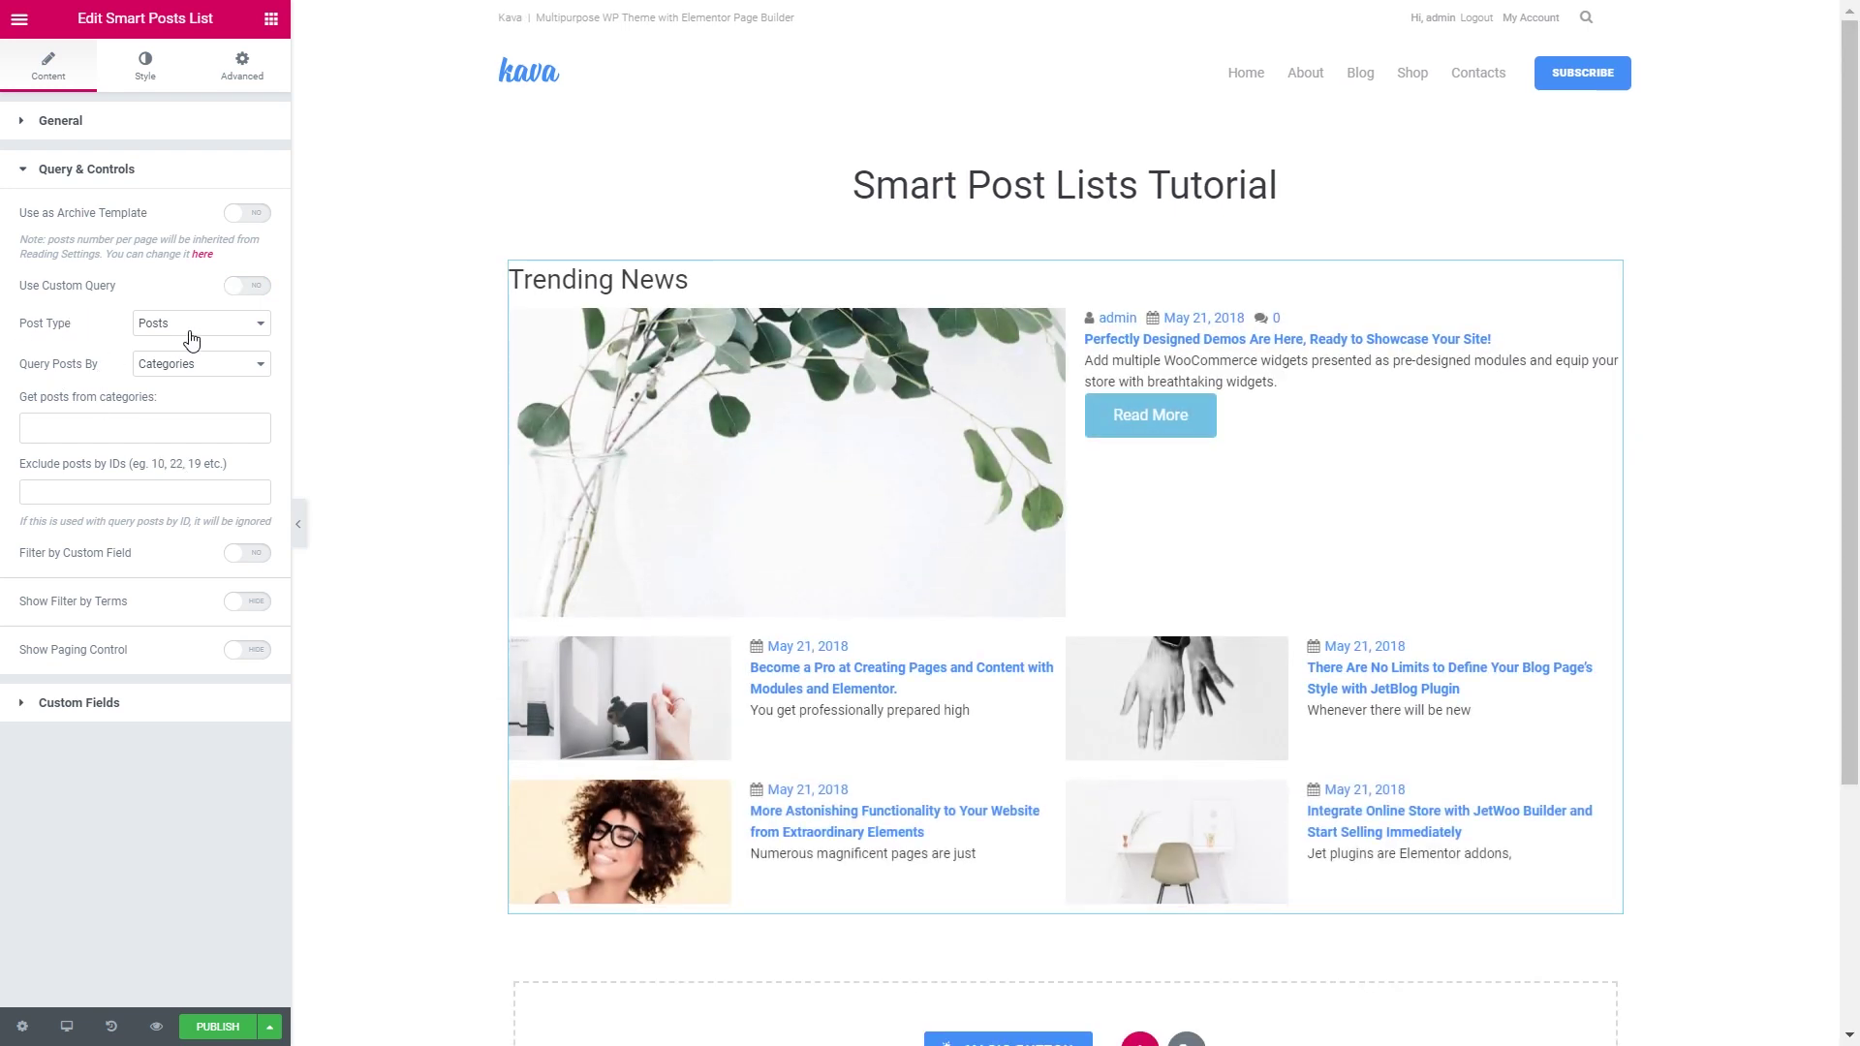
Keep Posts queried by categories, adding then removing Fashion and Idea to leave no restriction
{"action": "left_click", "coordinate": [192, 330]}
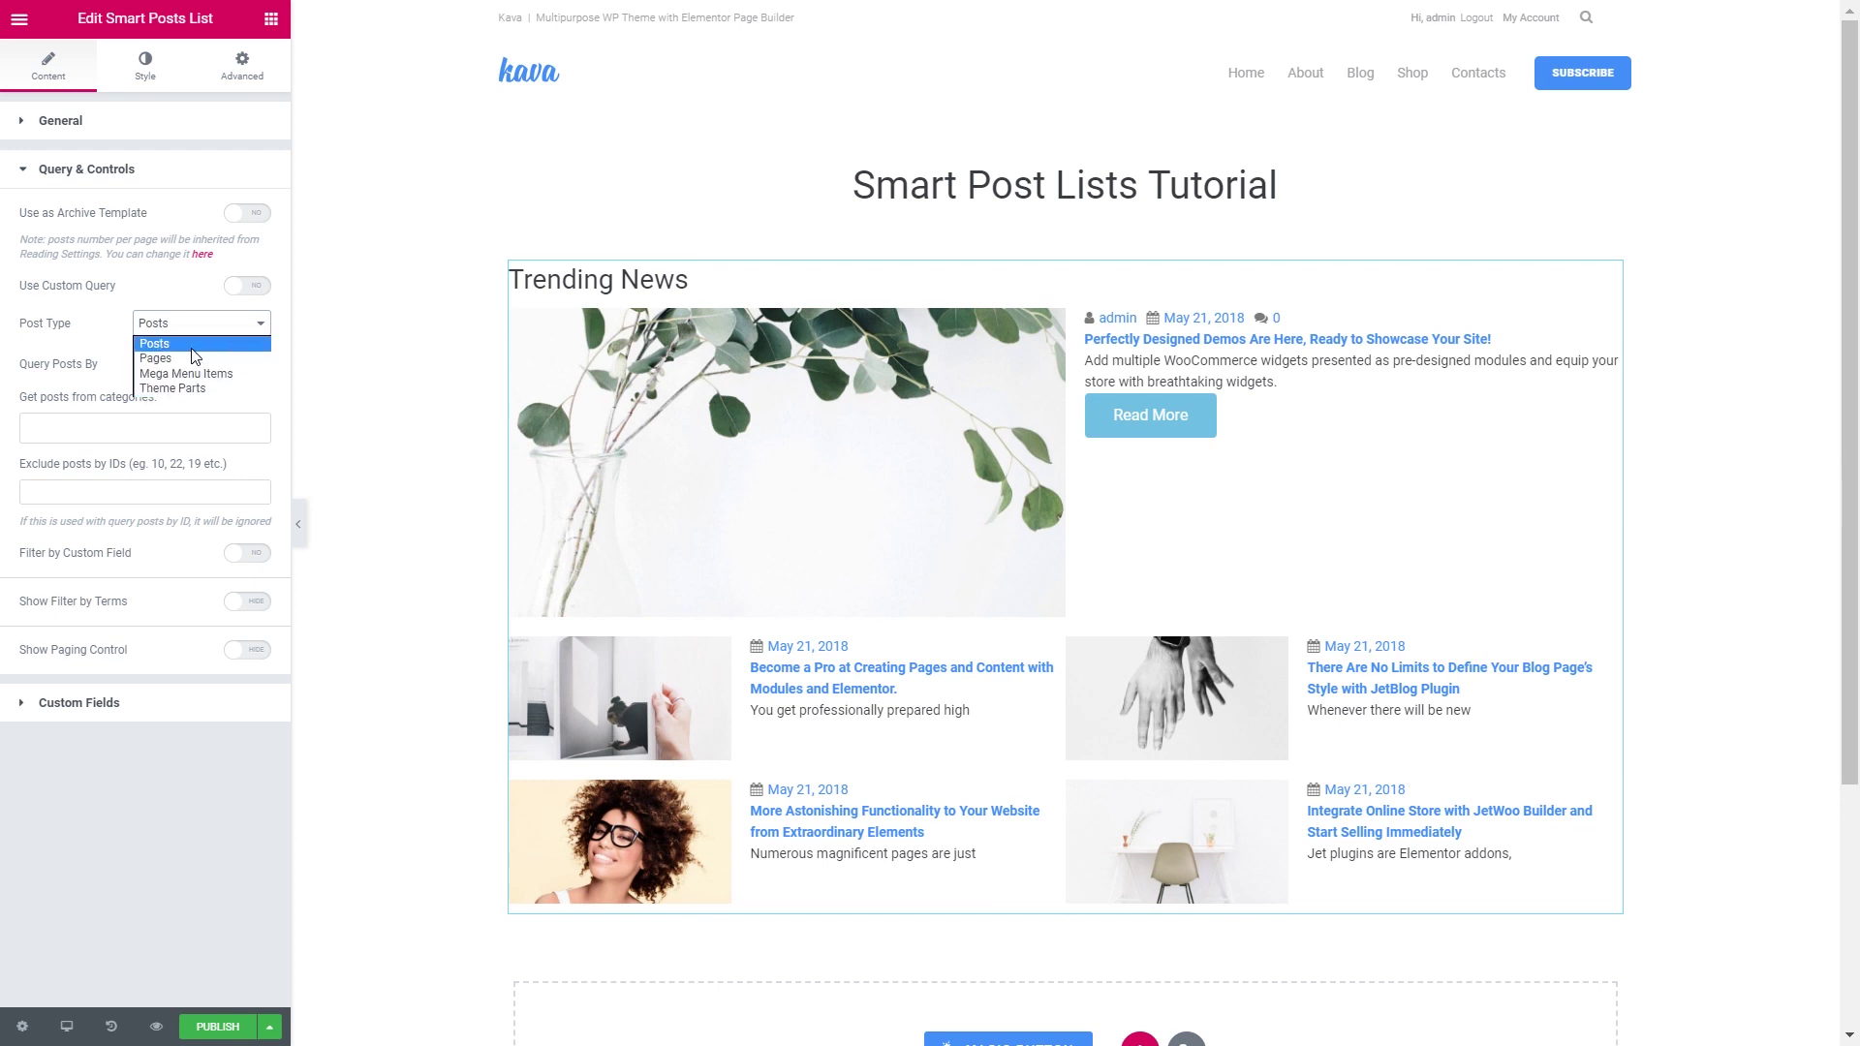
{"action": "left_click", "coordinate": [203, 327]}
{"action": "left_click", "coordinate": [184, 365]}
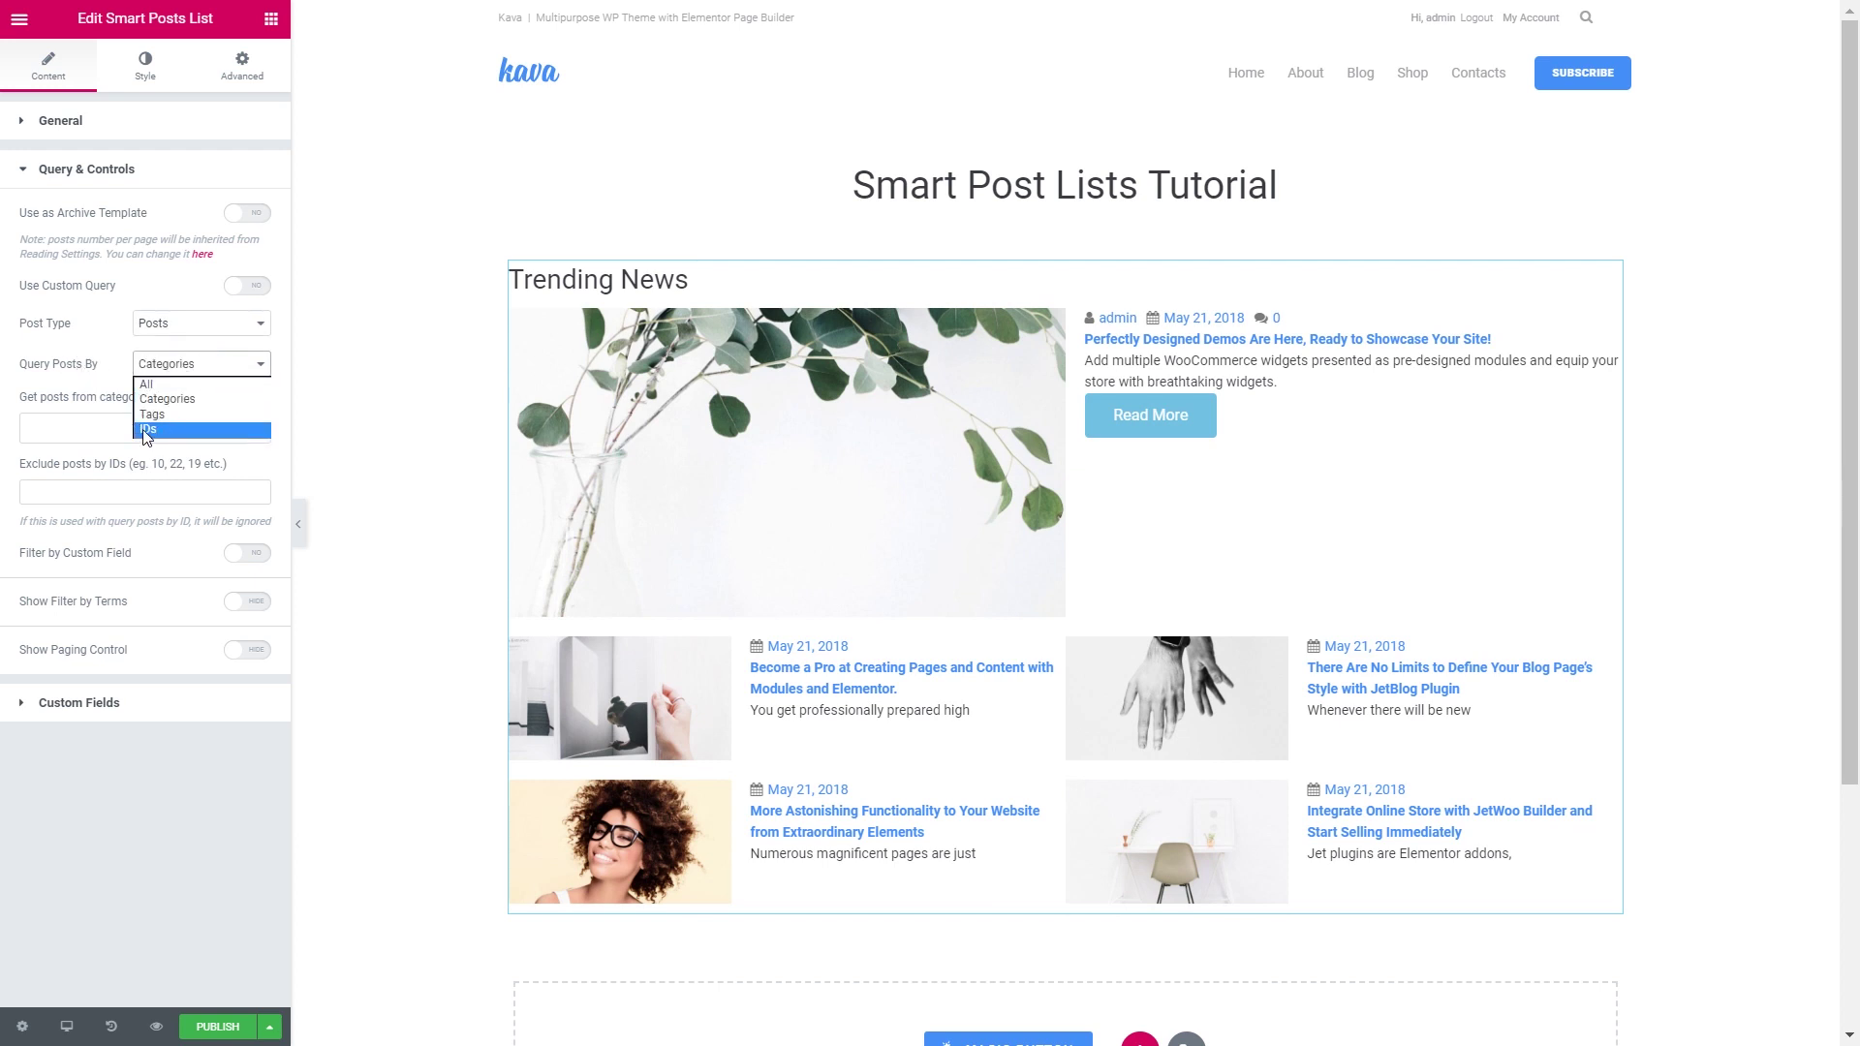
{"action": "left_click", "coordinate": [81, 376]}
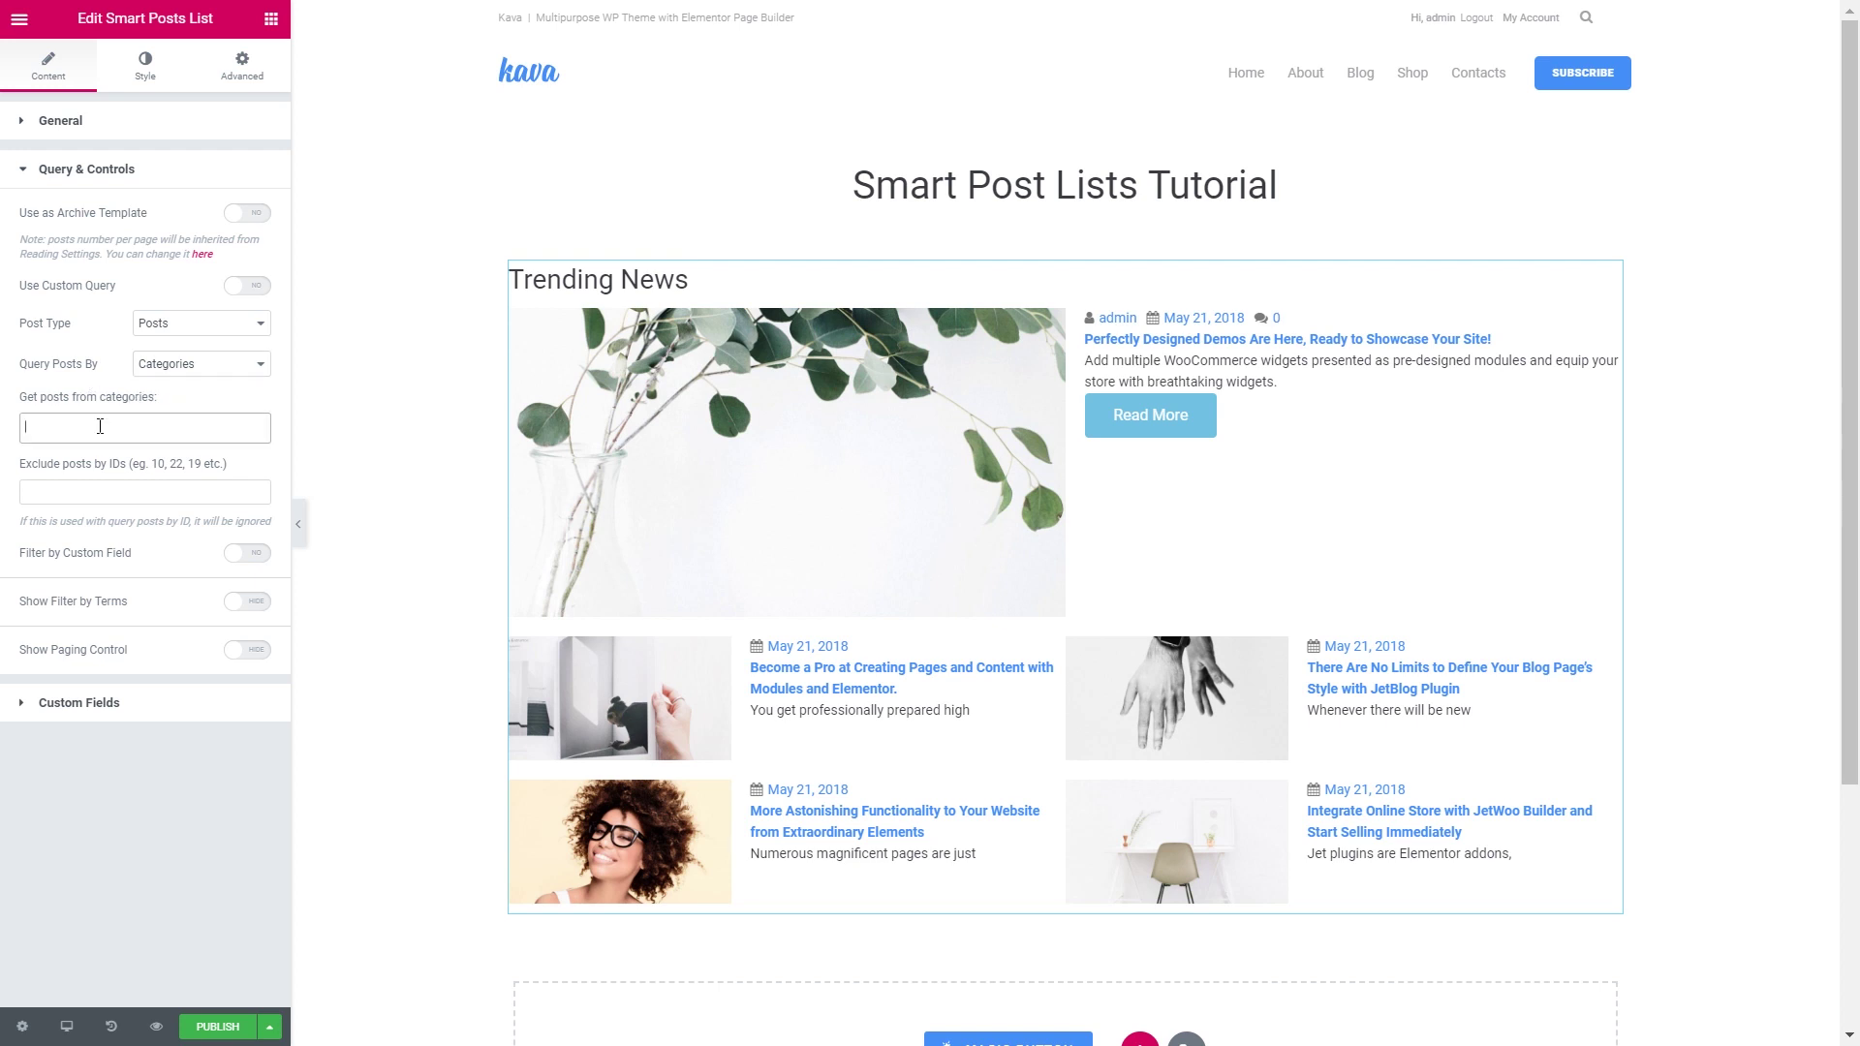
{"action": "left_click", "coordinate": [100, 426]}
{"action": "left_click", "coordinate": [53, 528]}
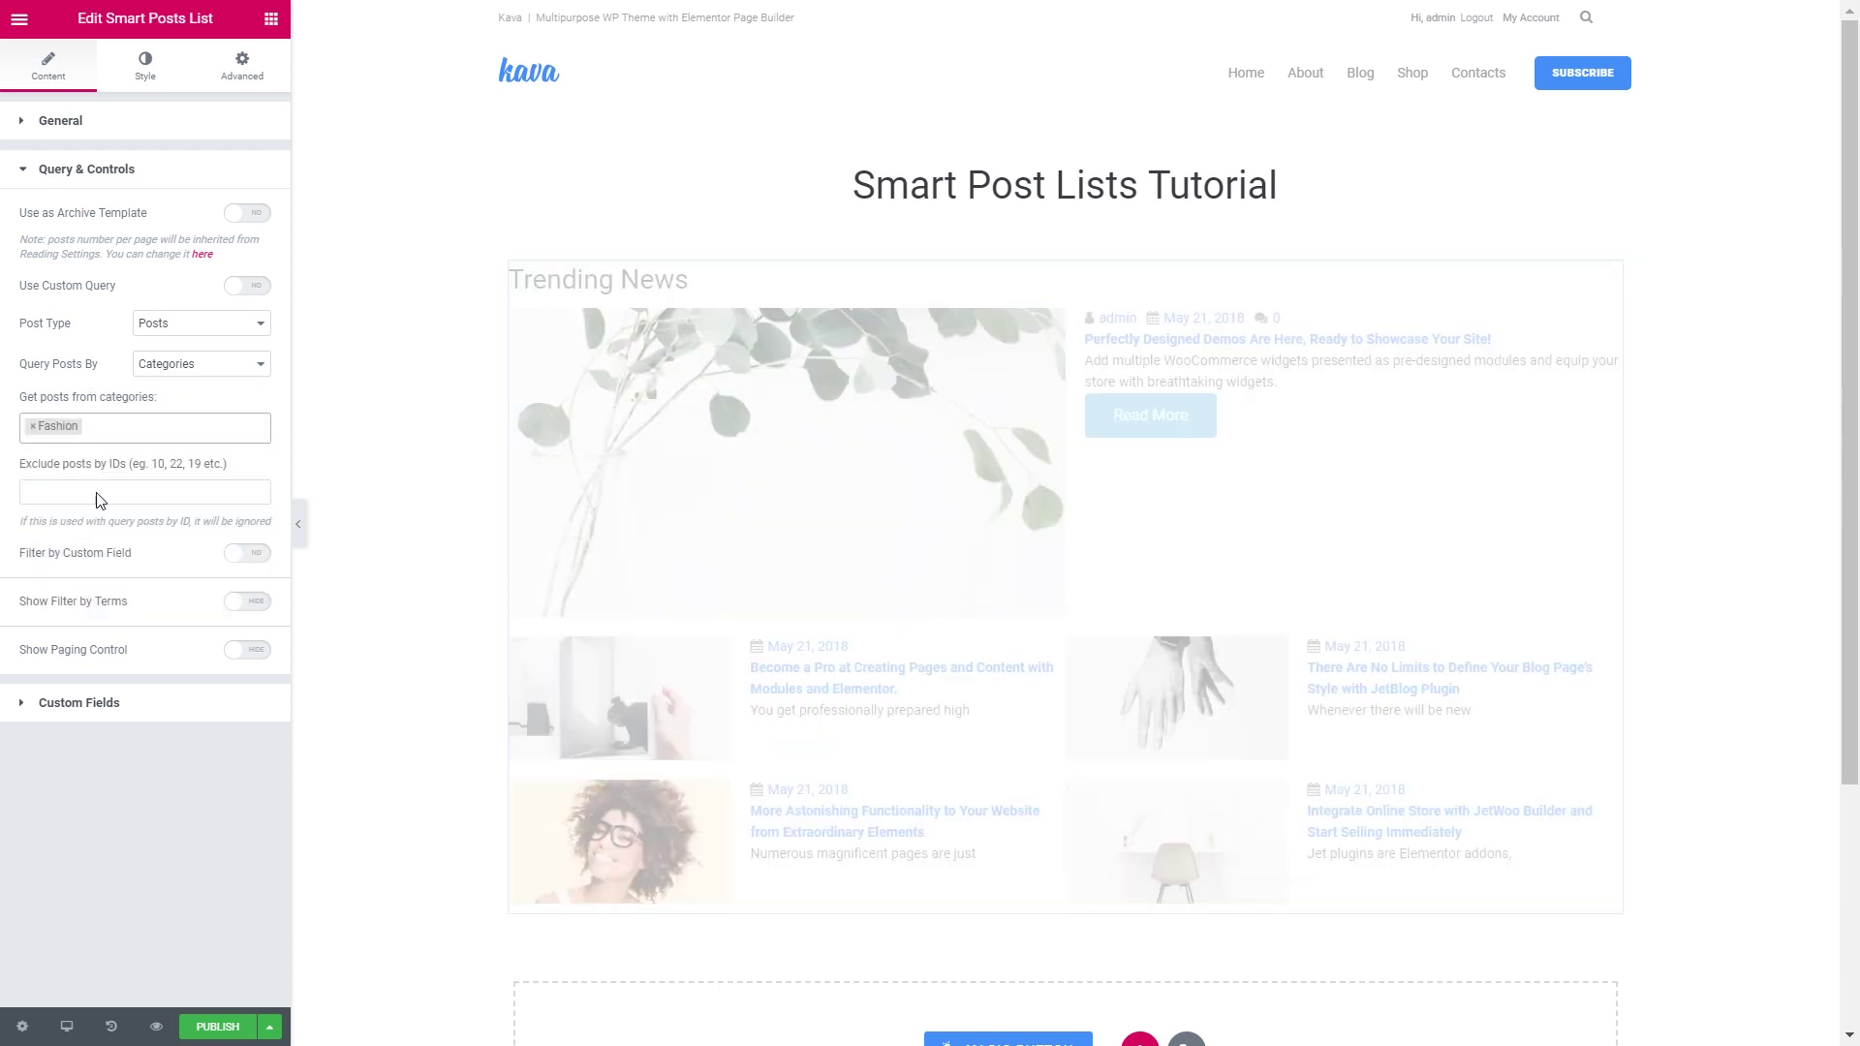
{"action": "left_click", "coordinate": [38, 552]}
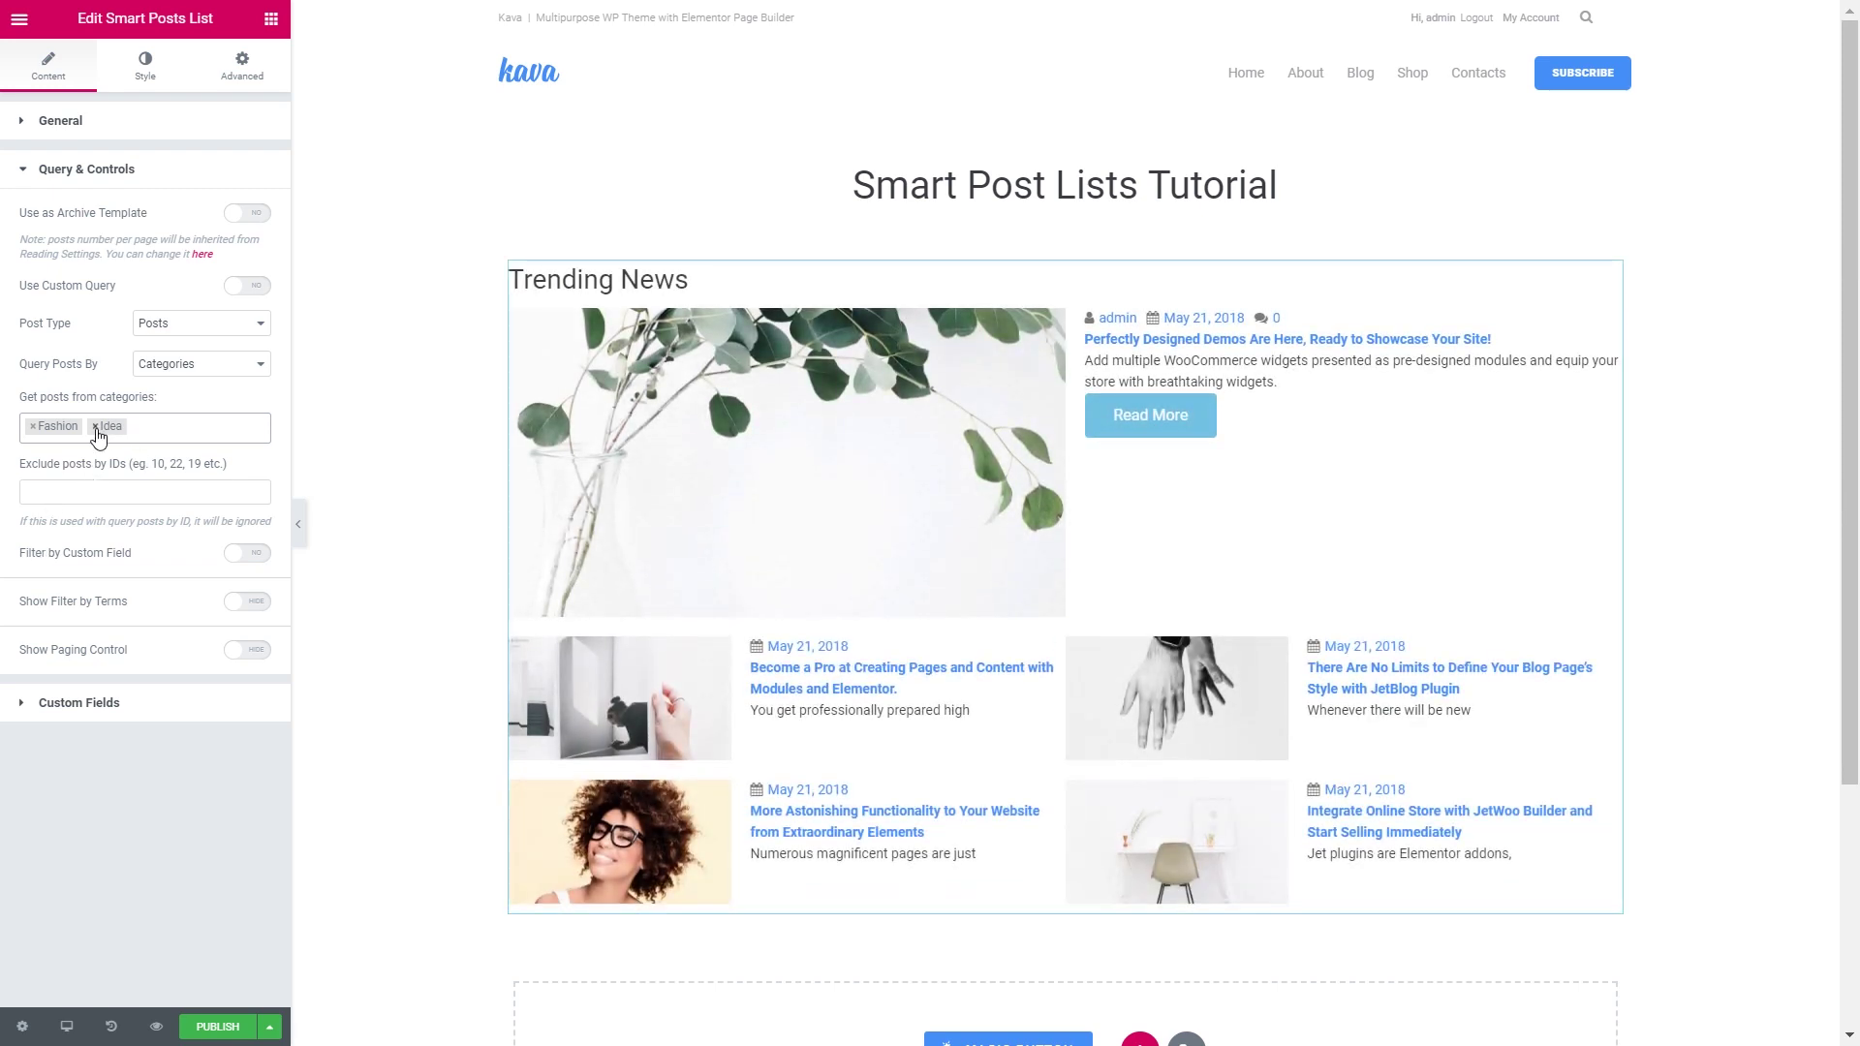
{"action": "left_click", "coordinate": [96, 428]}
{"action": "left_click", "coordinate": [32, 427]}
{"action": "left_click", "coordinate": [122, 424]}
Turn on Show Filter by Terms, leaving RollUp Extra Terms and Show Paging Control off
{"action": "left_click", "coordinate": [247, 602]}
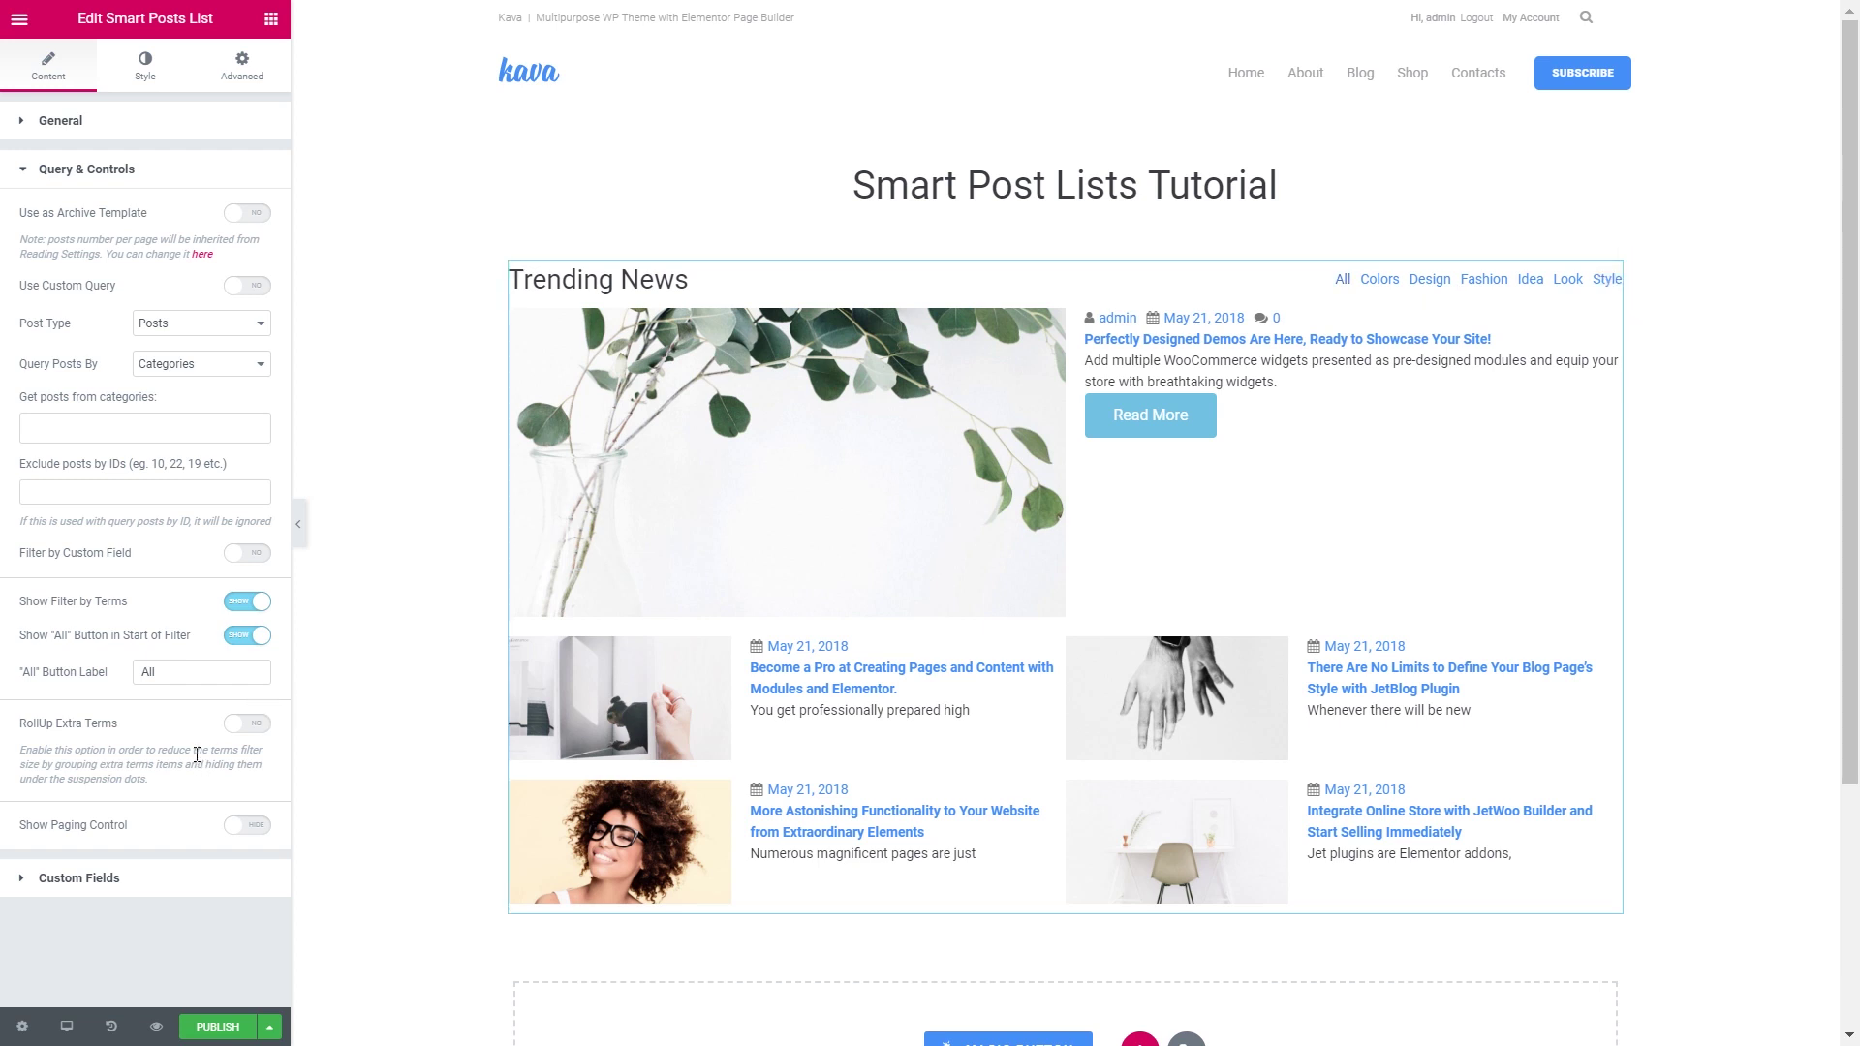
{"action": "left_click", "coordinate": [246, 726]}
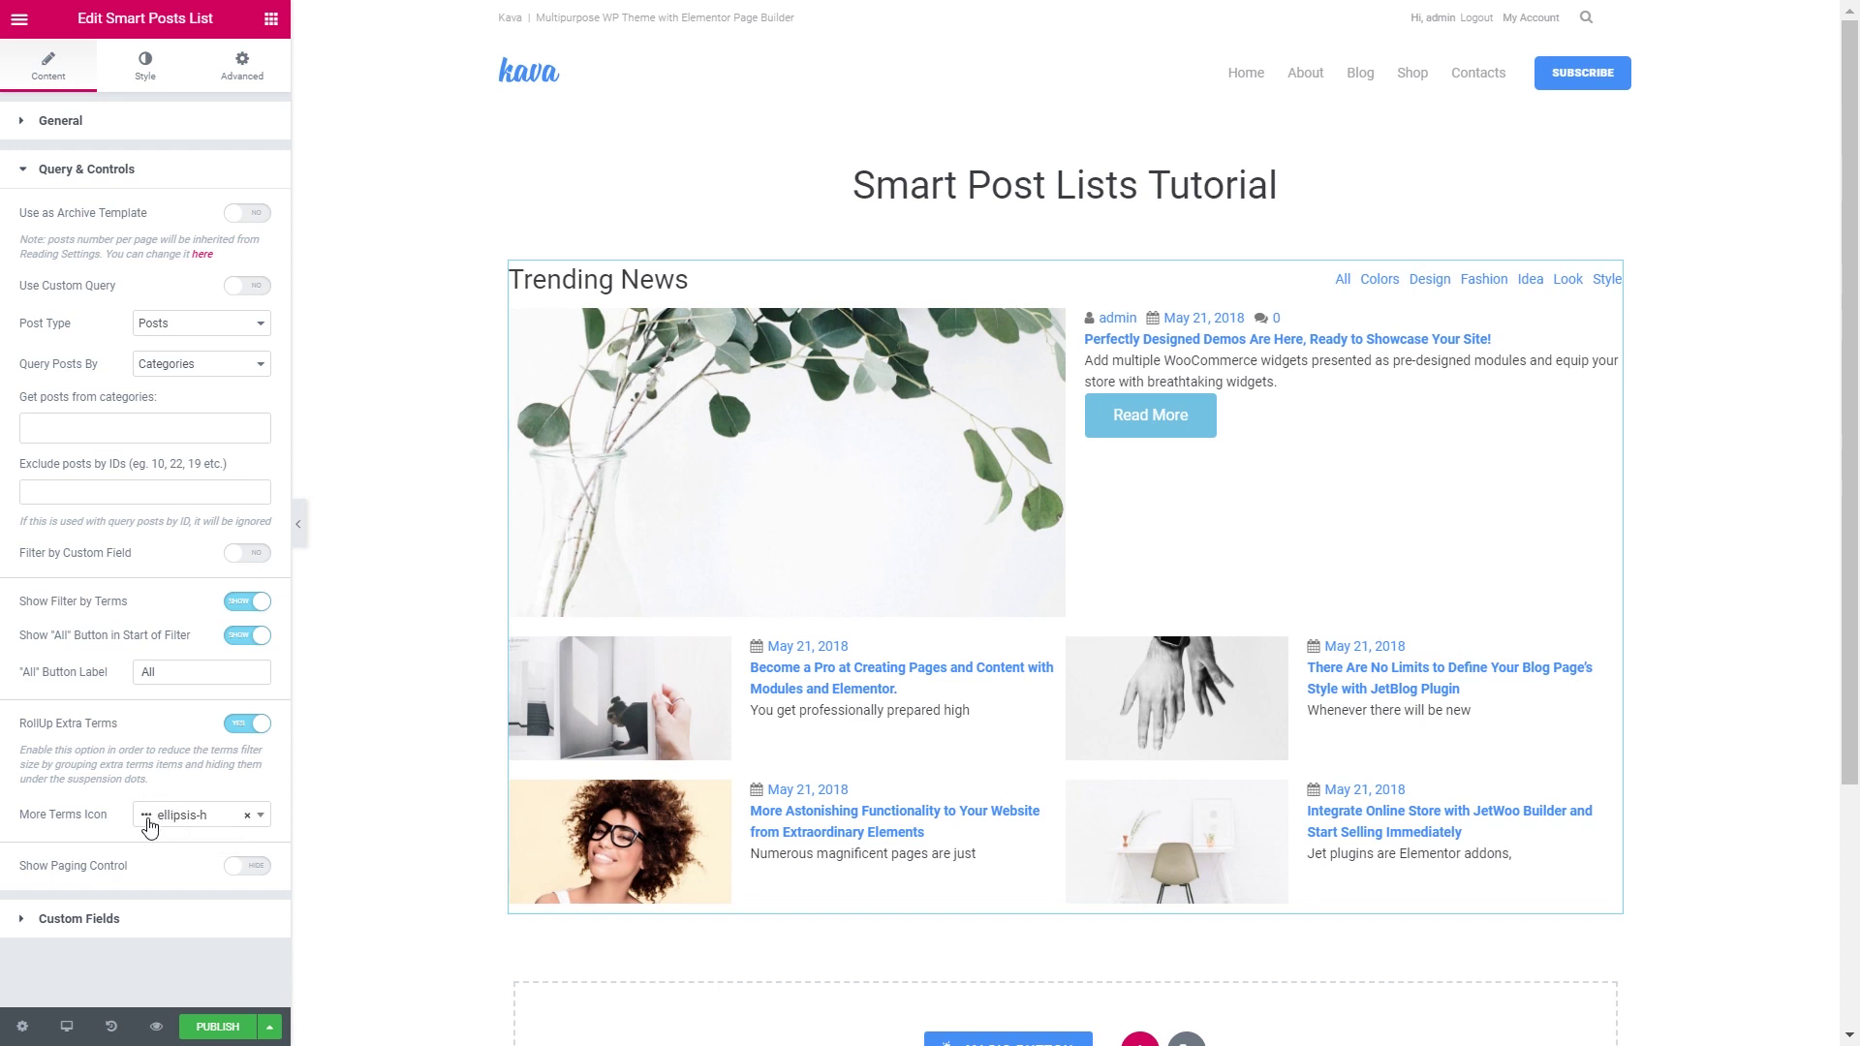
{"action": "left_click", "coordinate": [247, 727]}
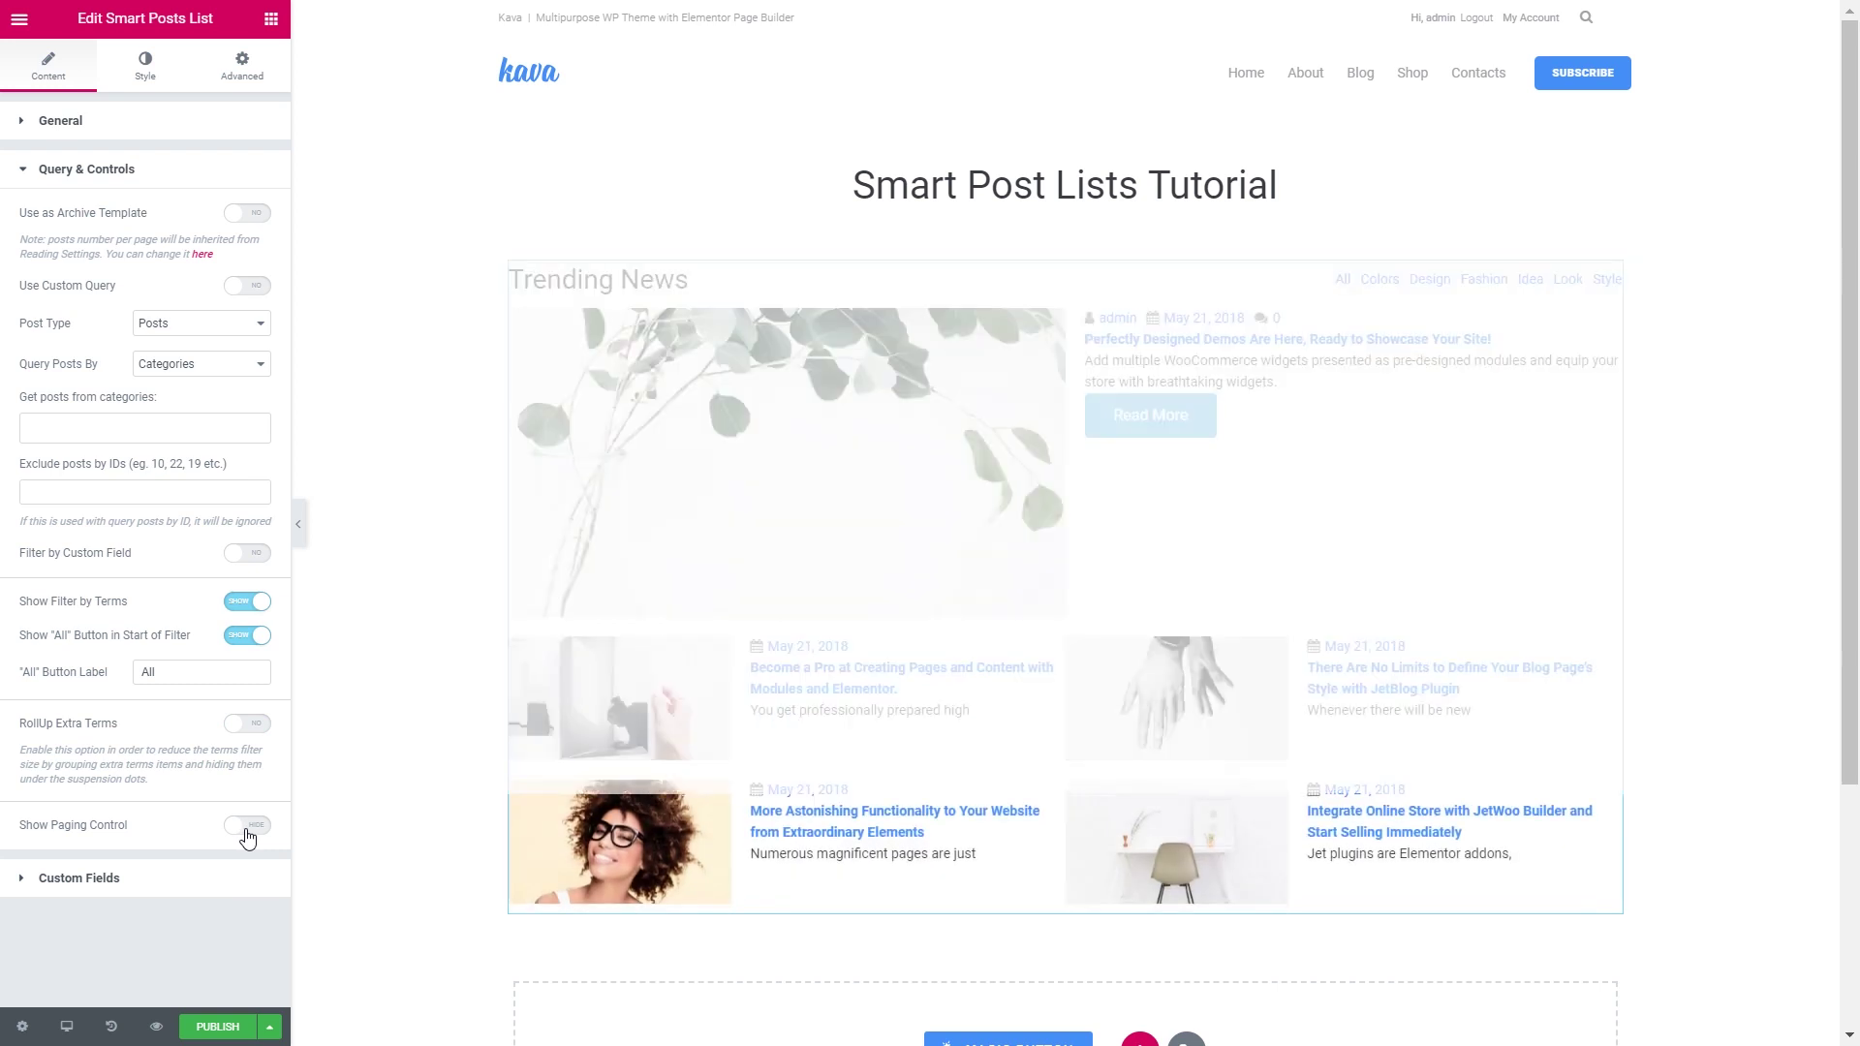
{"action": "left_click", "coordinate": [247, 829]}
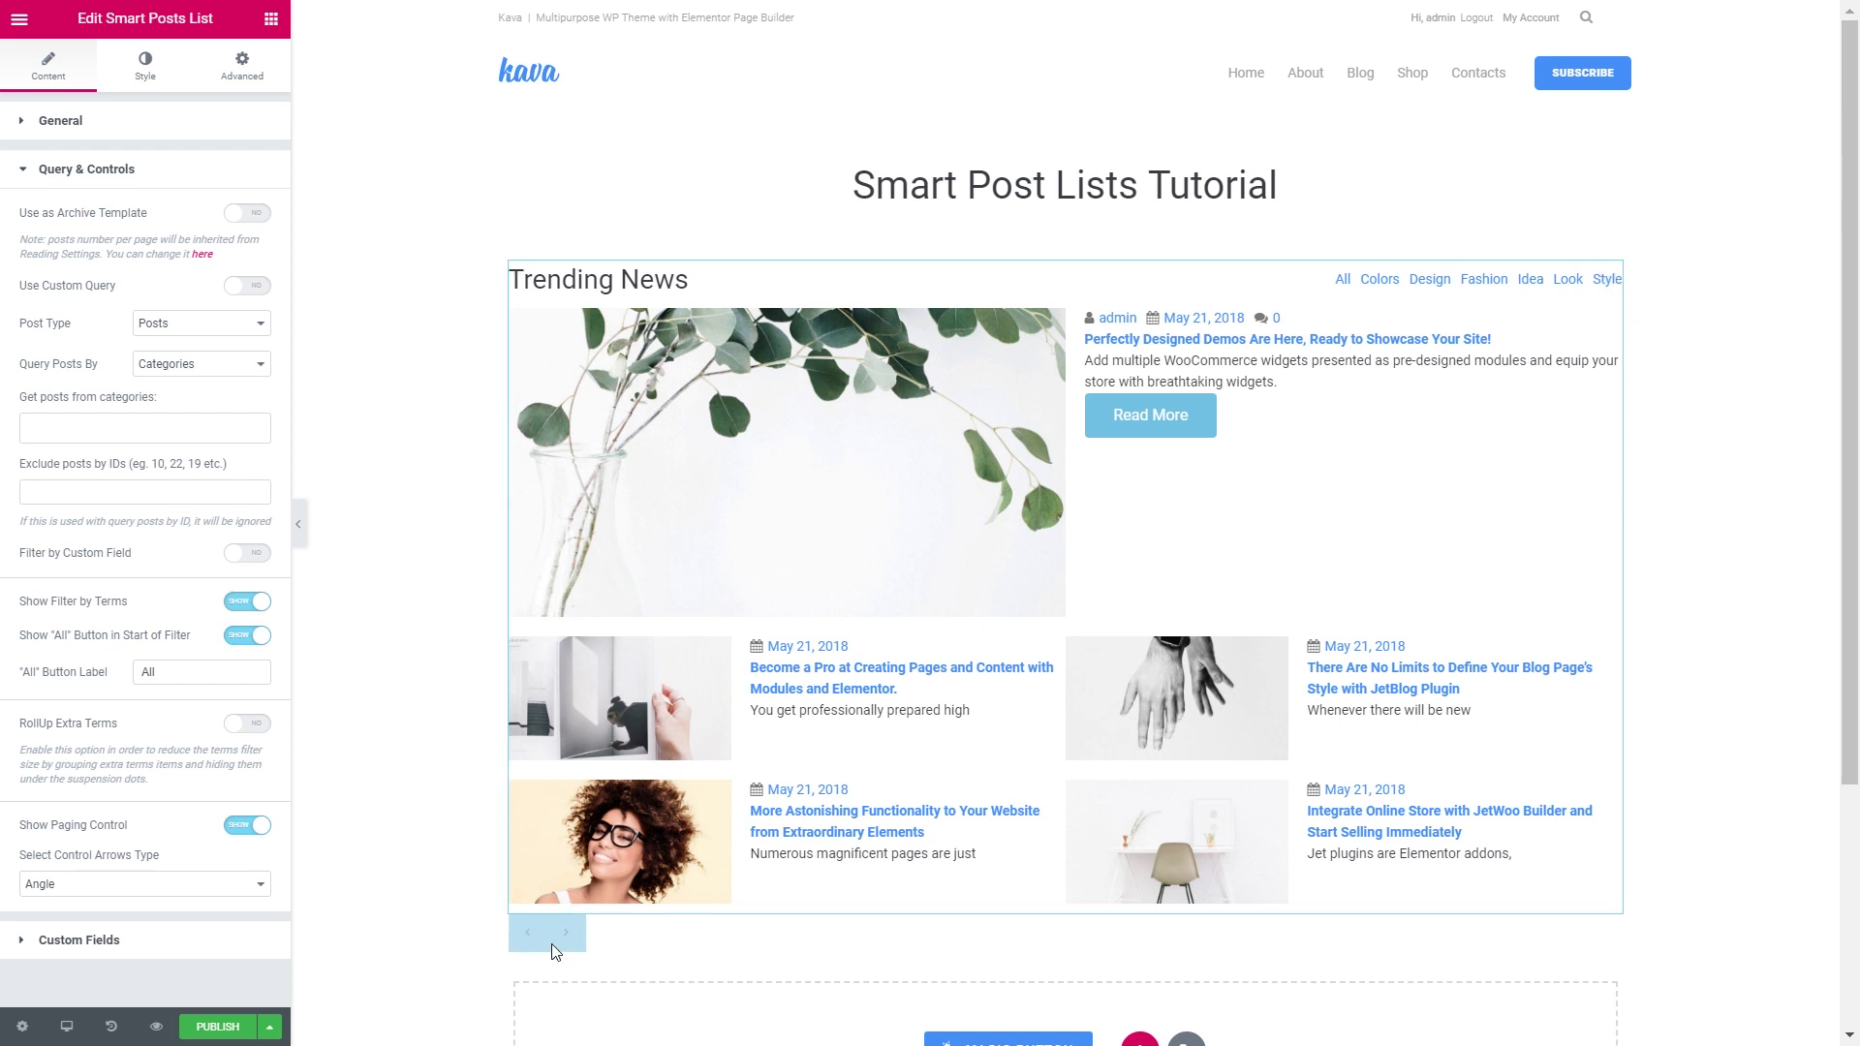
{"action": "left_click", "coordinate": [110, 172]}
{"action": "left_click", "coordinate": [98, 182]}
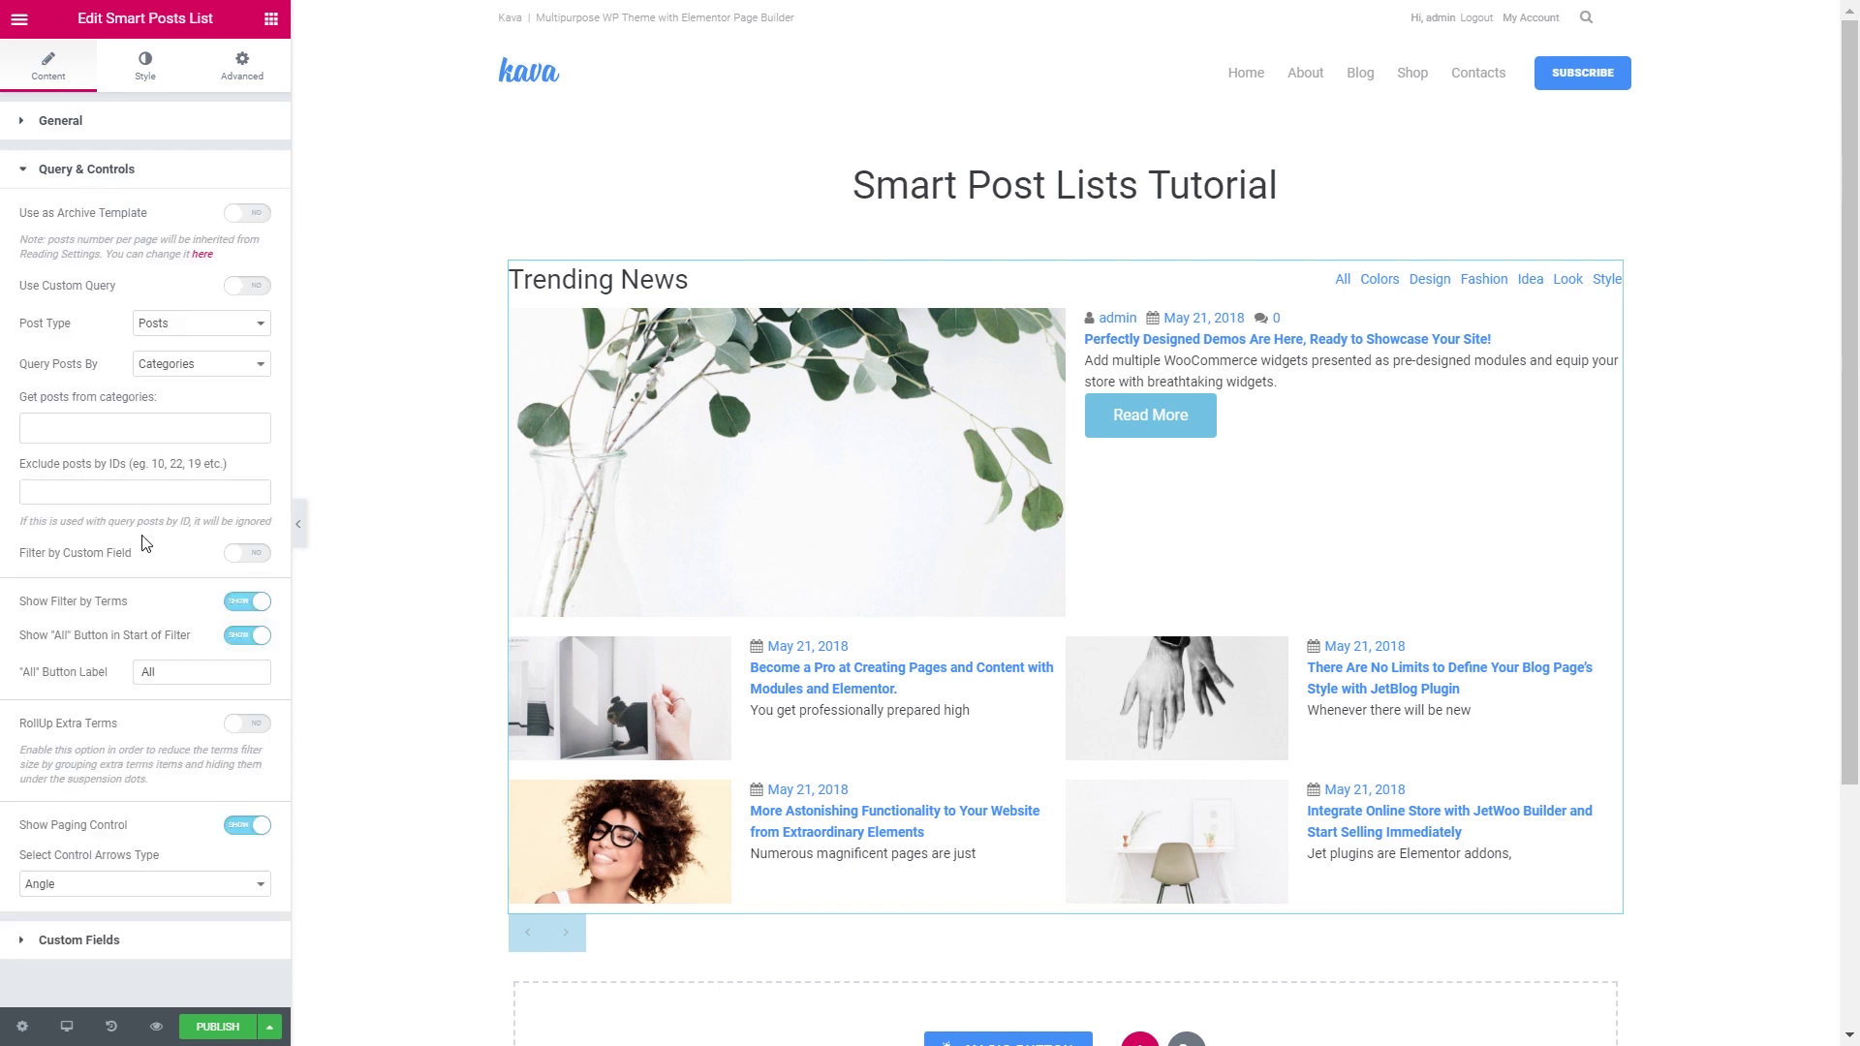
{"action": "left_click", "coordinate": [257, 845]}
Enable Show Meta Before/After Title in Custom Fields and inspect meta Item #1
{"action": "left_click", "coordinate": [116, 172]}
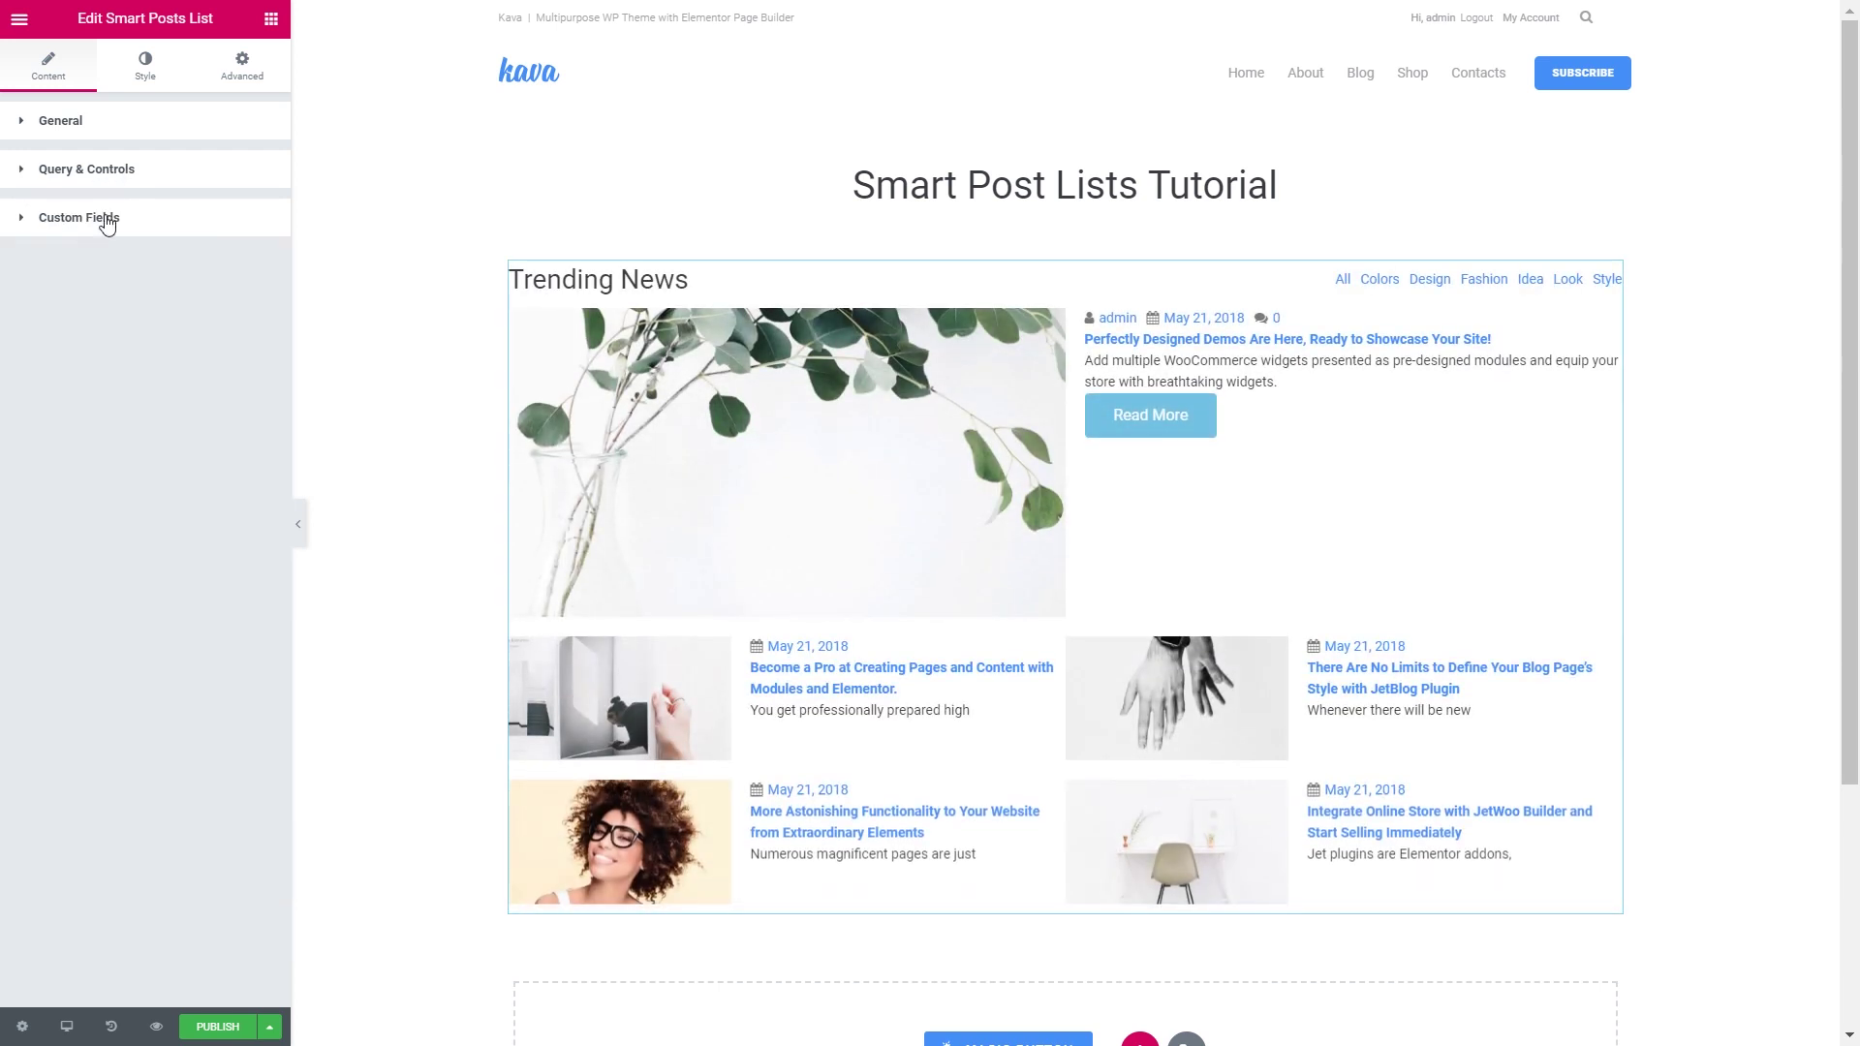
{"action": "left_click", "coordinate": [89, 229]}
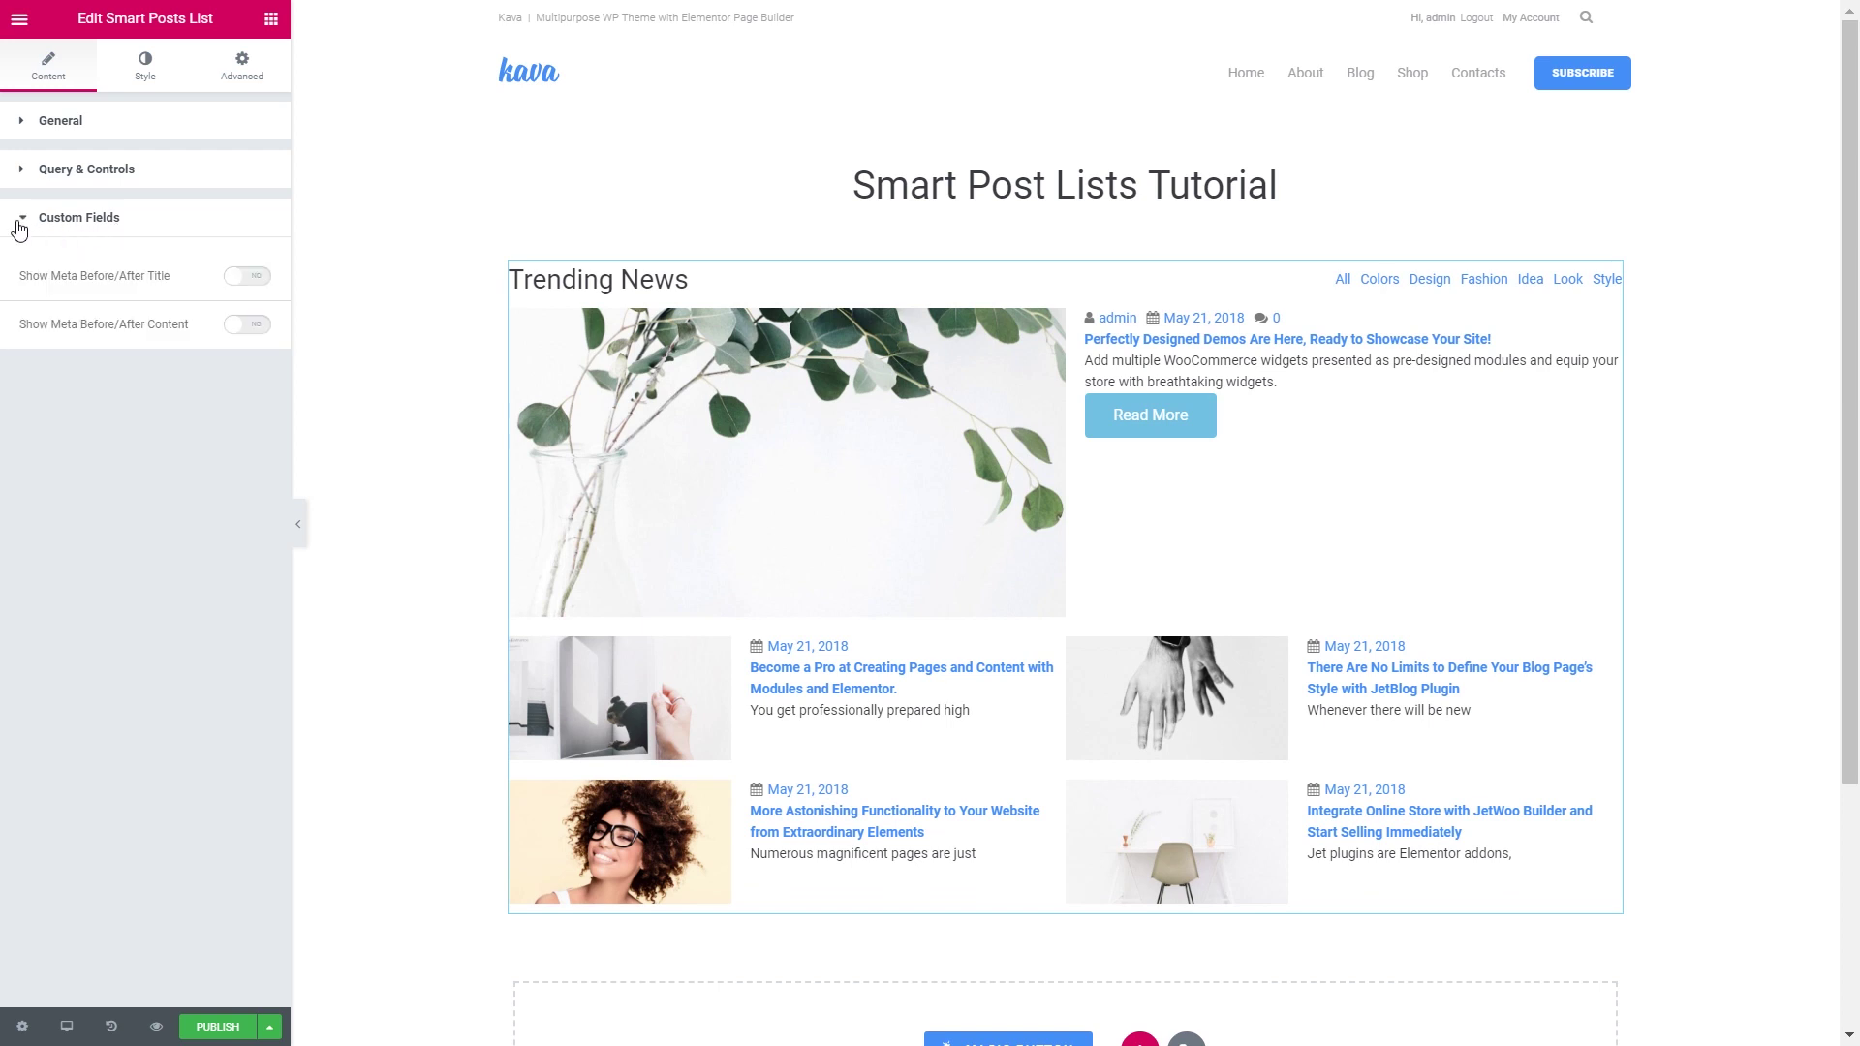
{"action": "left_click", "coordinate": [247, 276]}
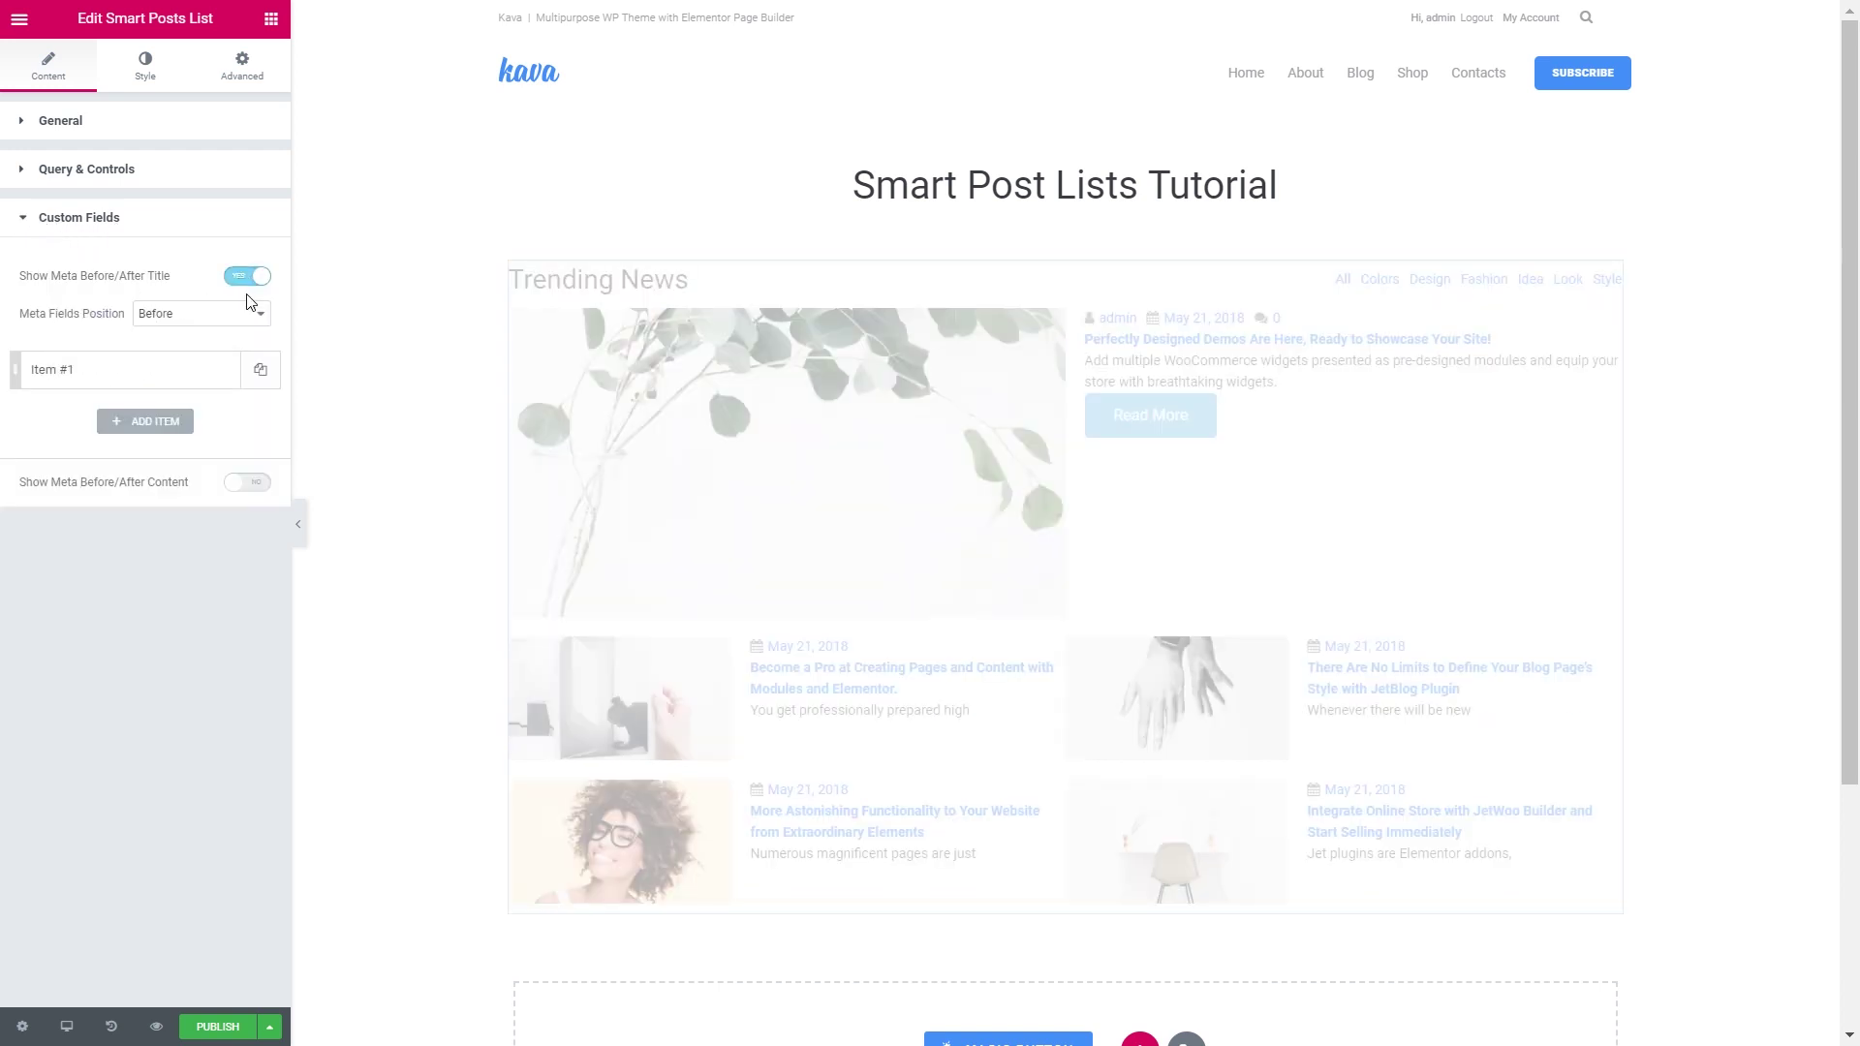
{"action": "left_click", "coordinate": [105, 370]}
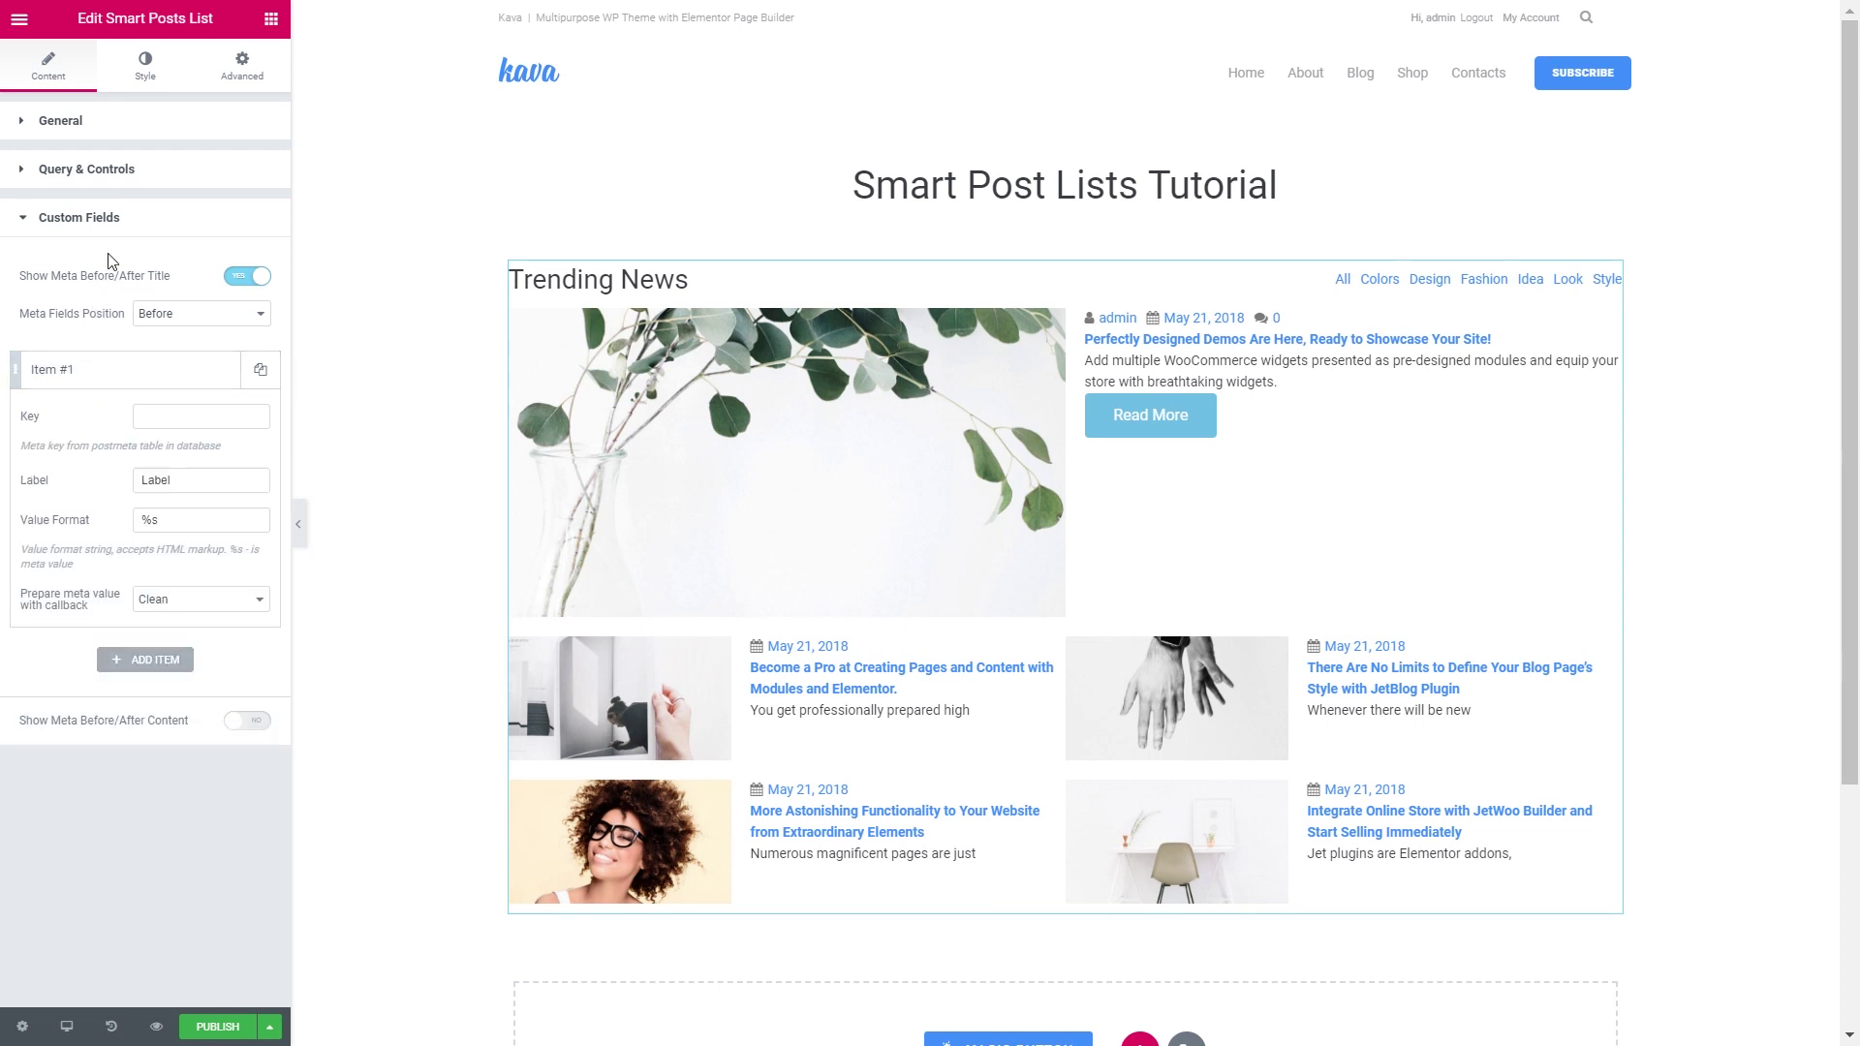
{"action": "left_click", "coordinate": [113, 223]}
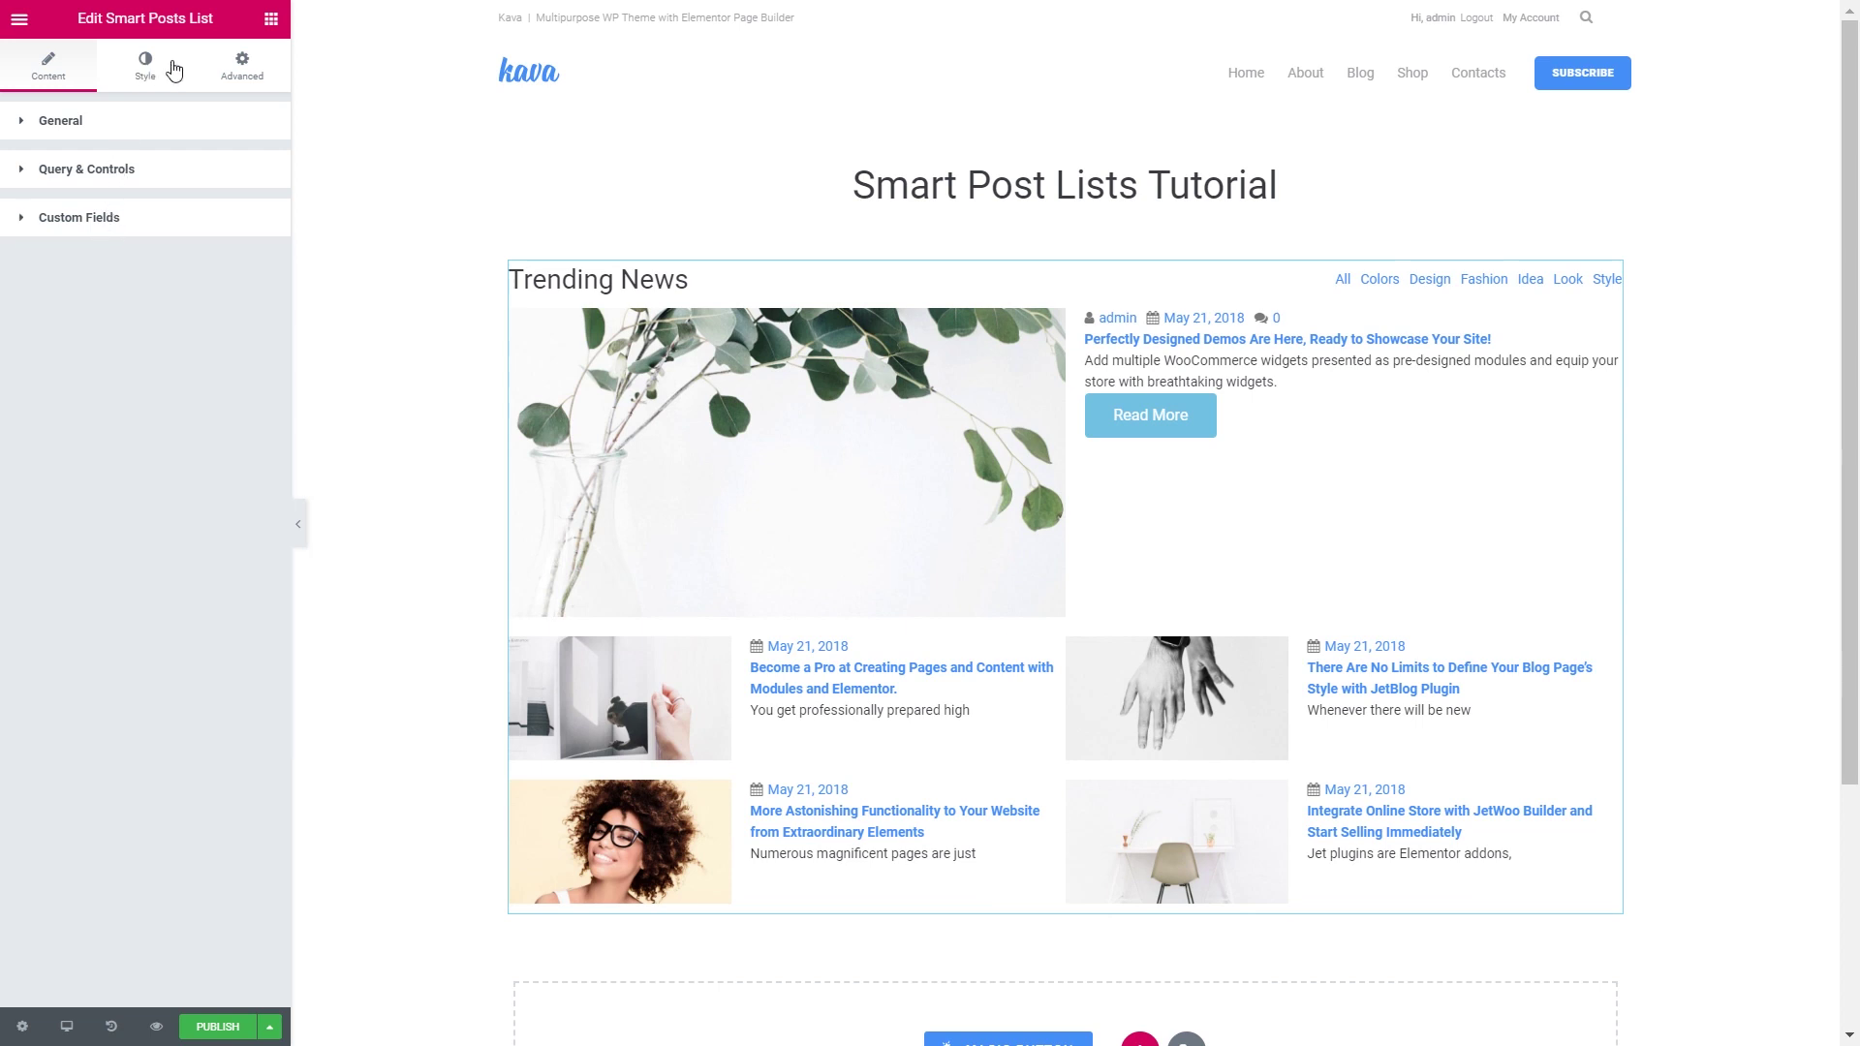
Set the posts wrapper margin to 5, and the featured post and posts list margins to 35
{"action": "left_click", "coordinate": [136, 82]}
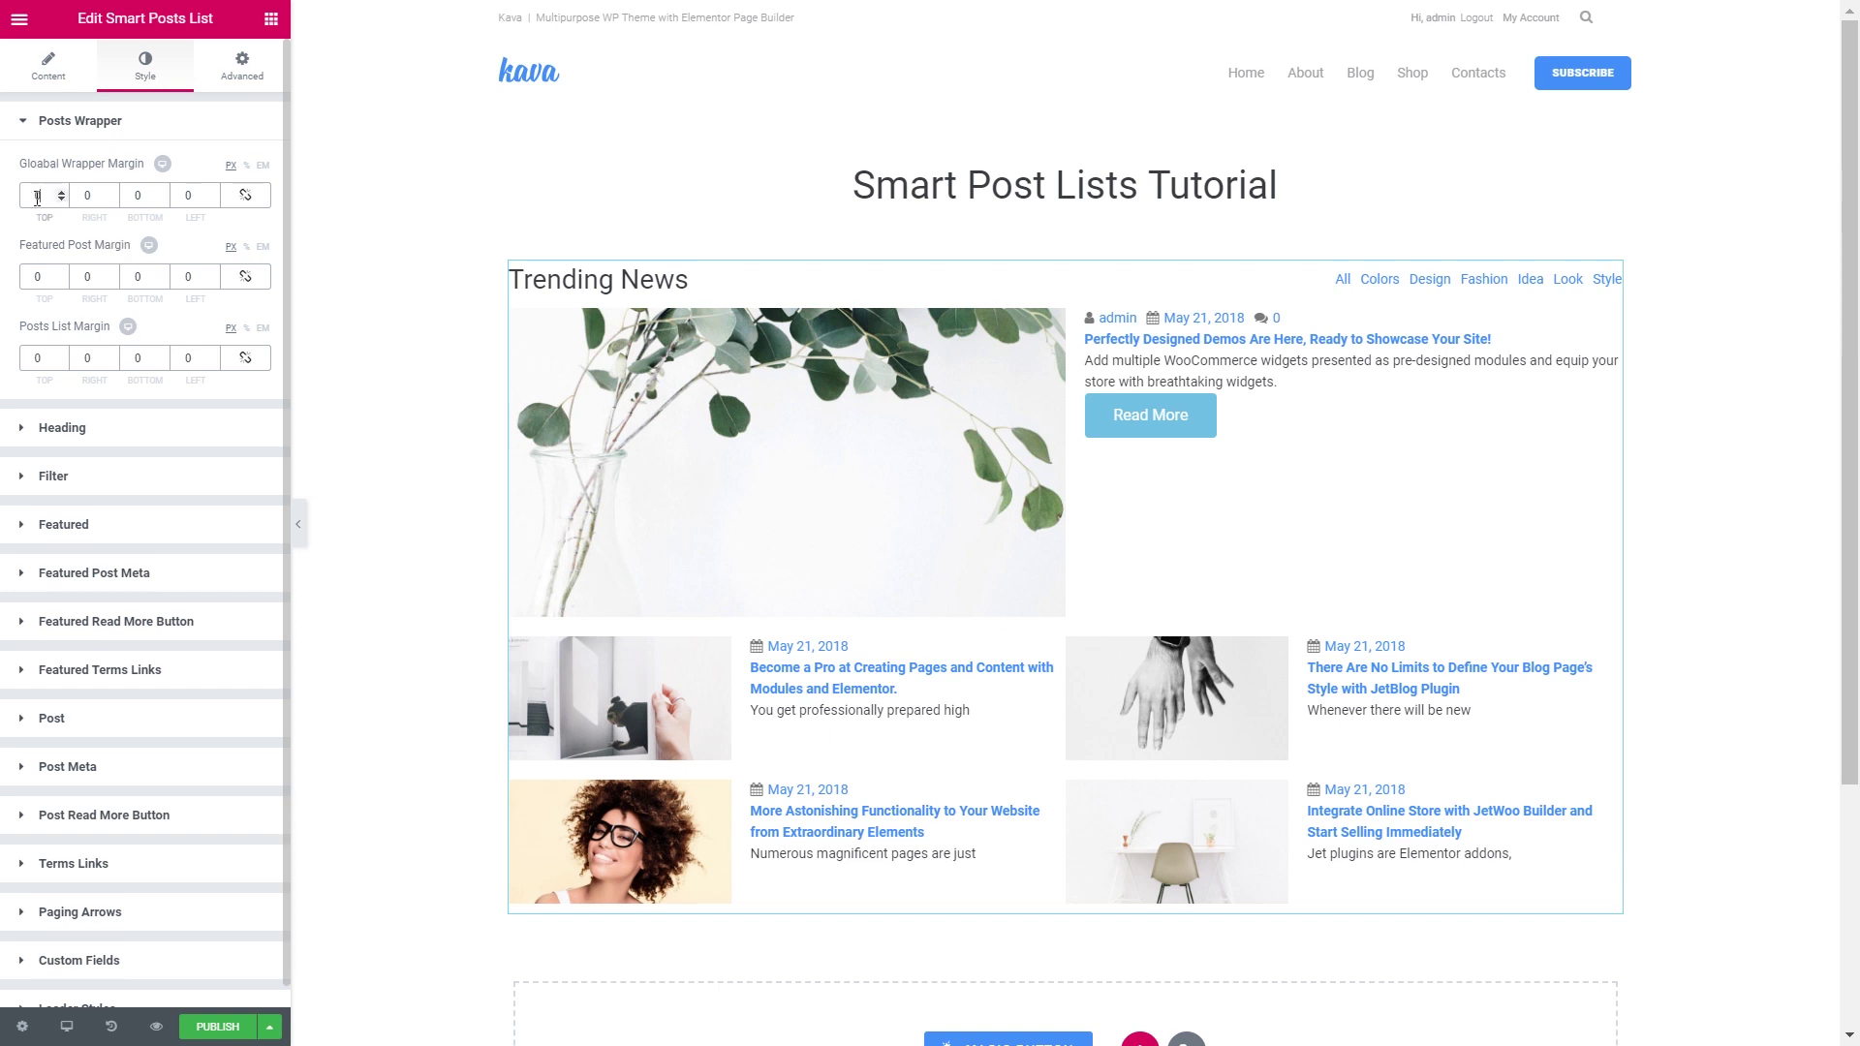
{"action": "left_click", "coordinate": [246, 195]}
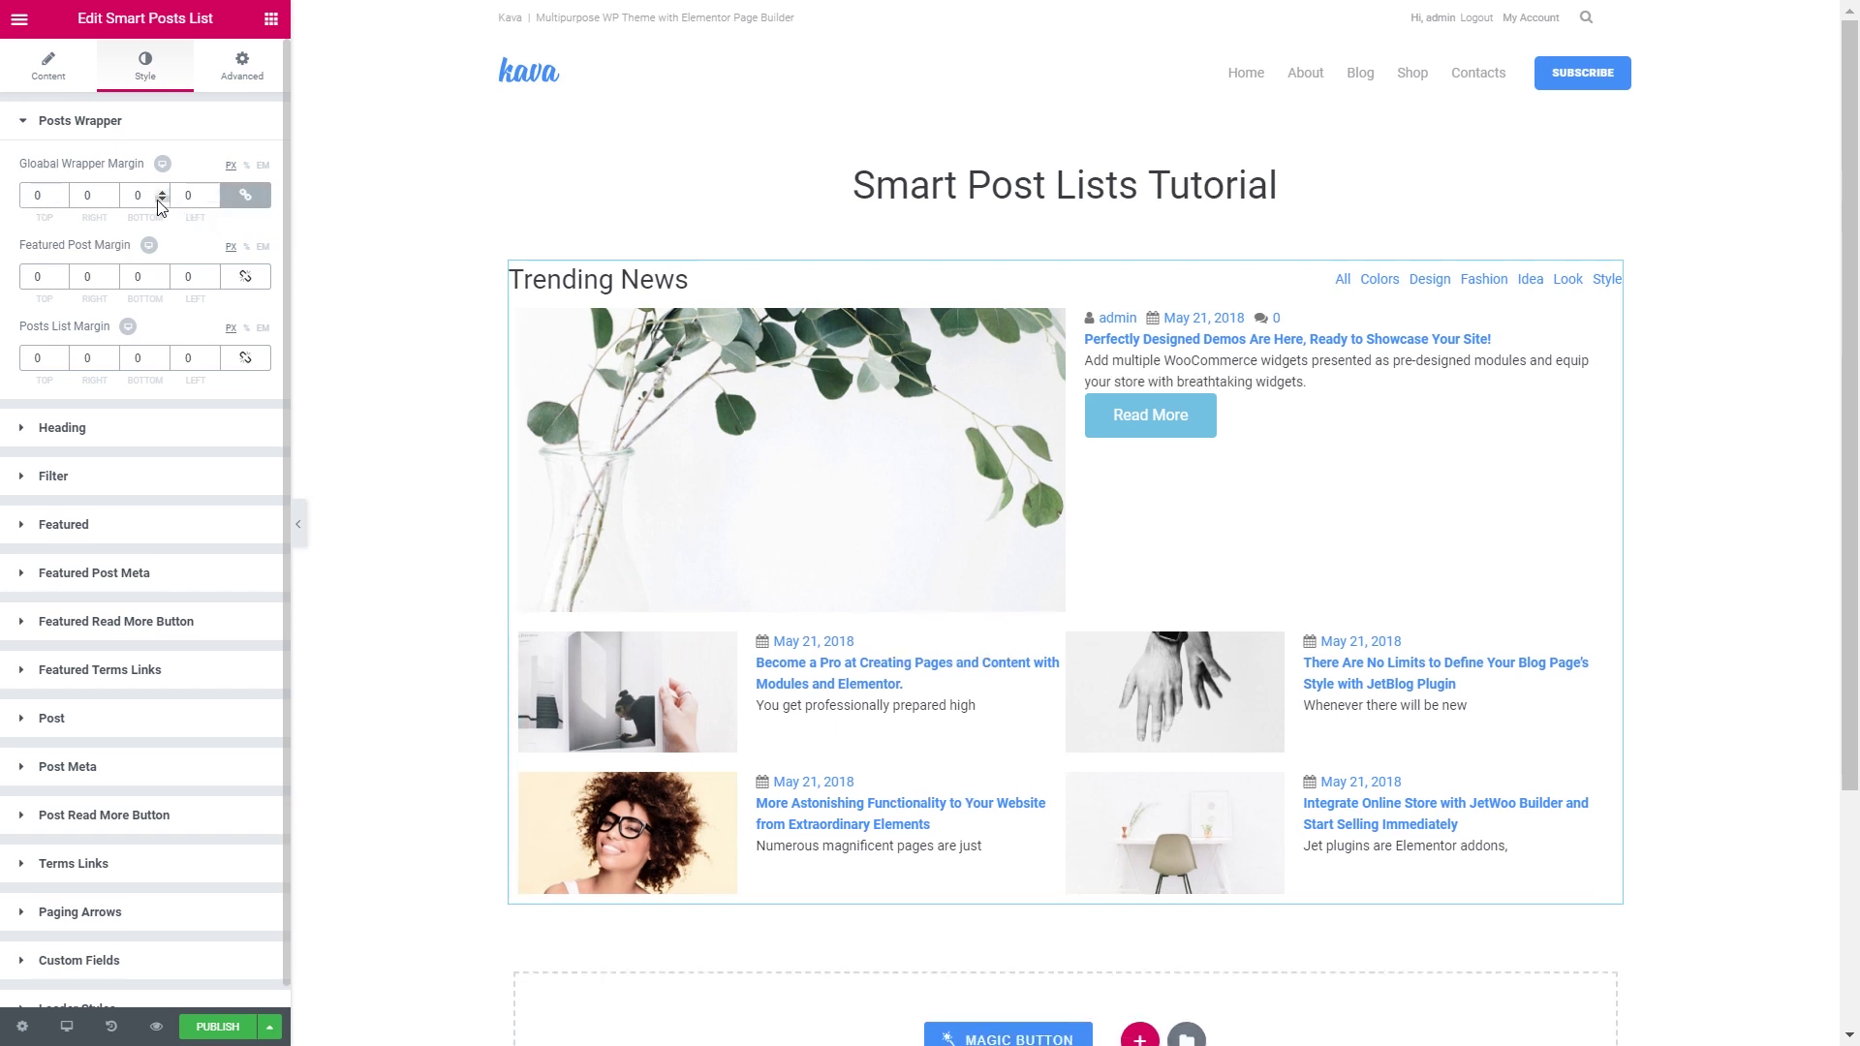
{"action": "double_click", "coordinate": [127, 198]}
{"action": "type", "text": "5"}
{"action": "double_click", "coordinate": [24, 281]}
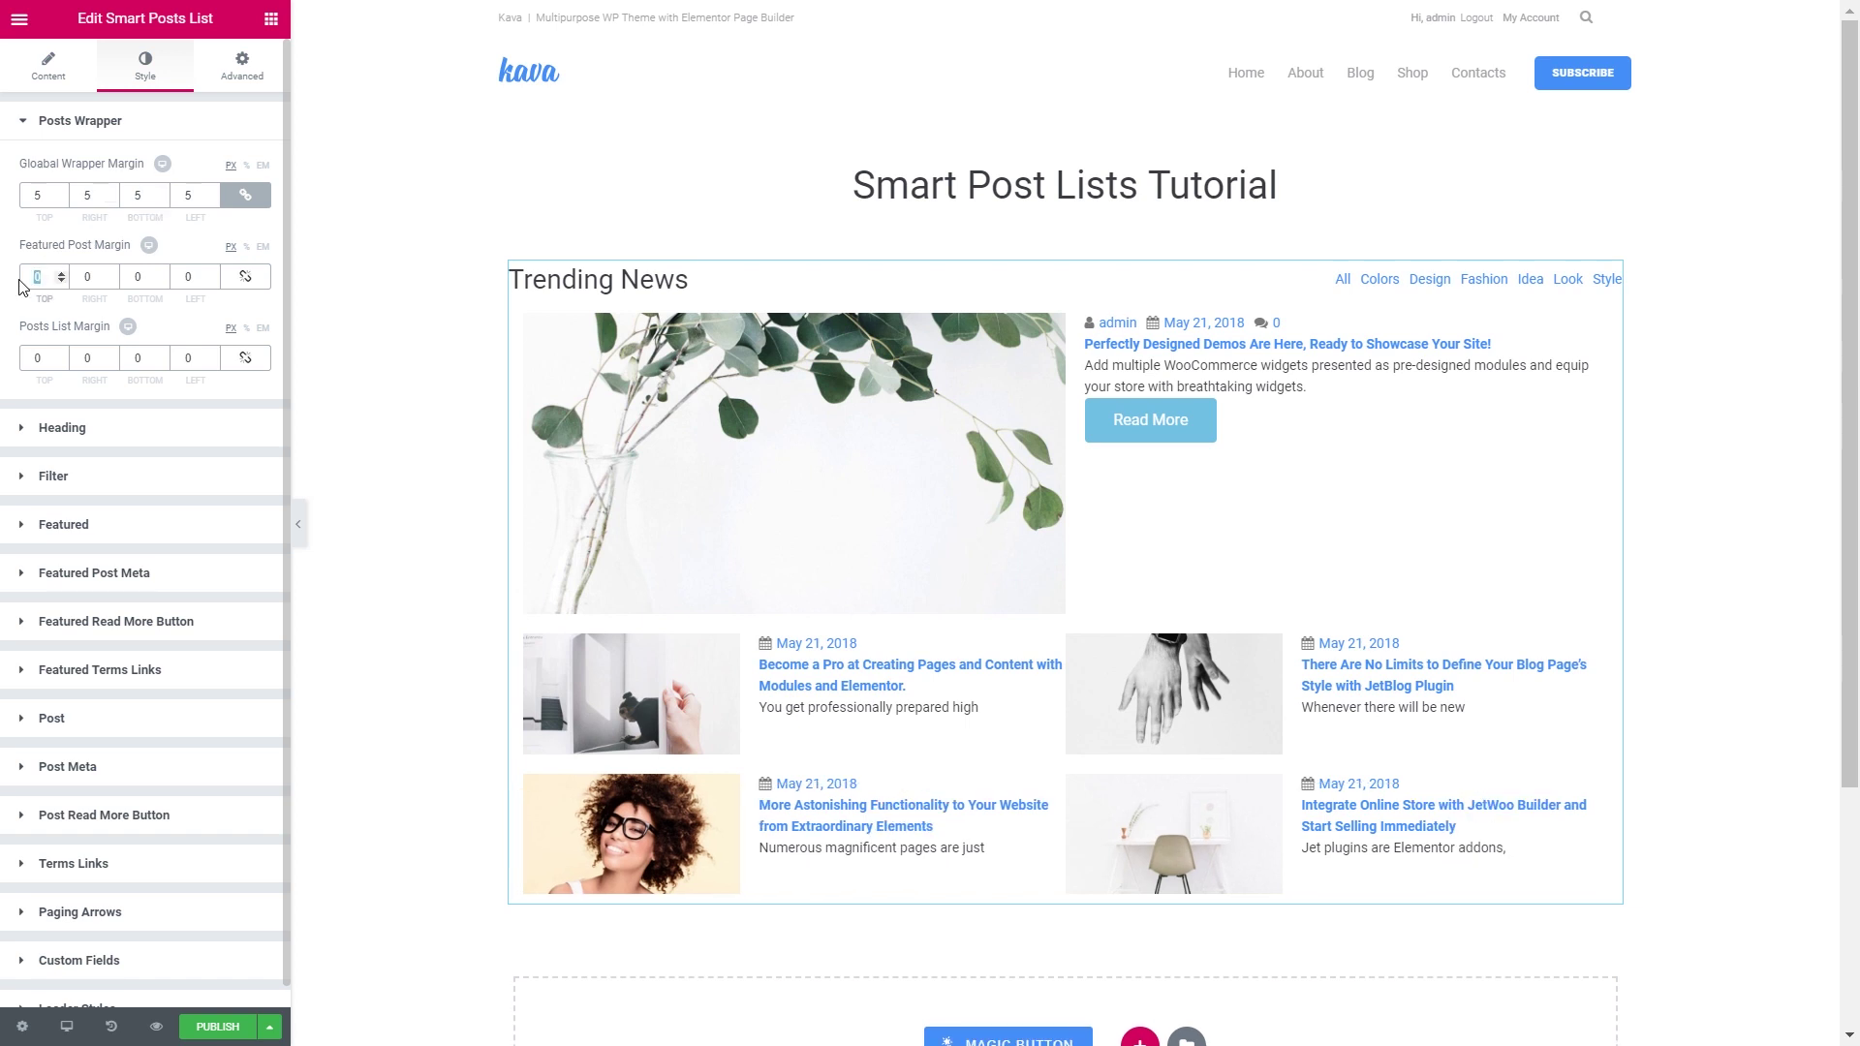
{"action": "type", "text": "35"}
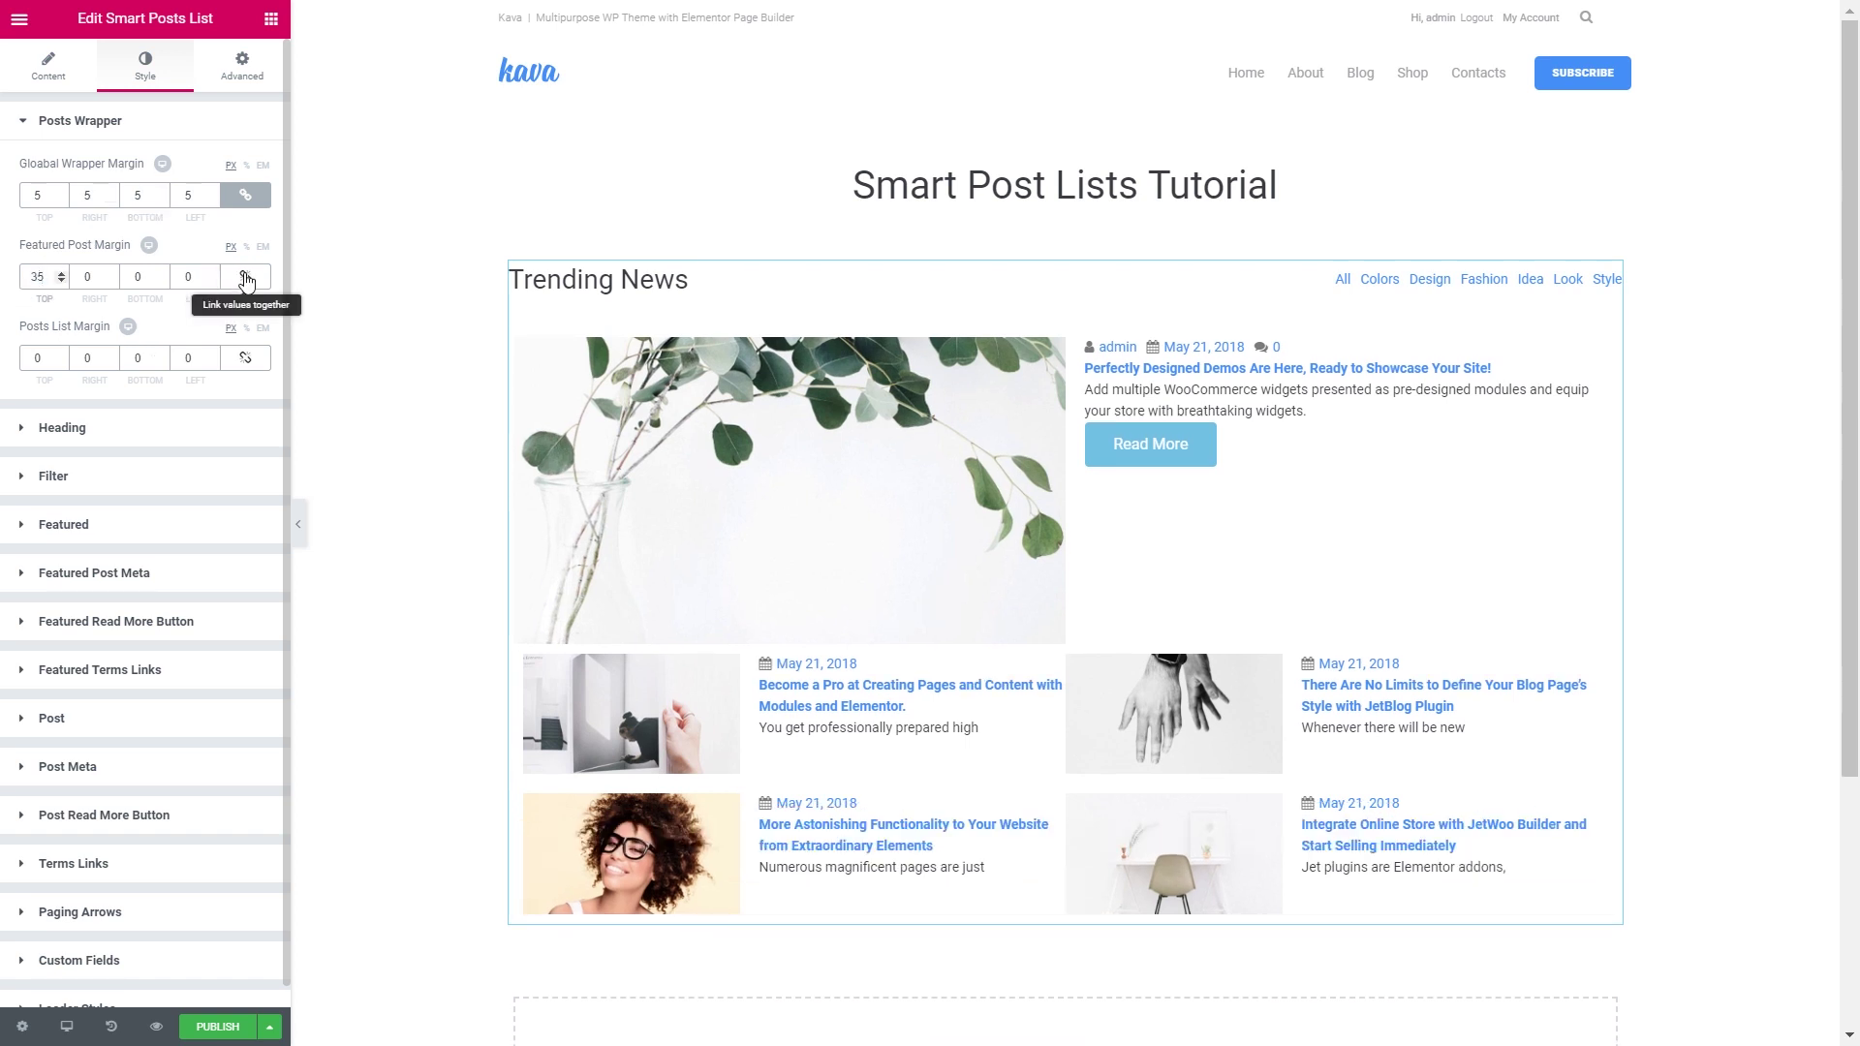
{"action": "left_click", "coordinate": [245, 276]}
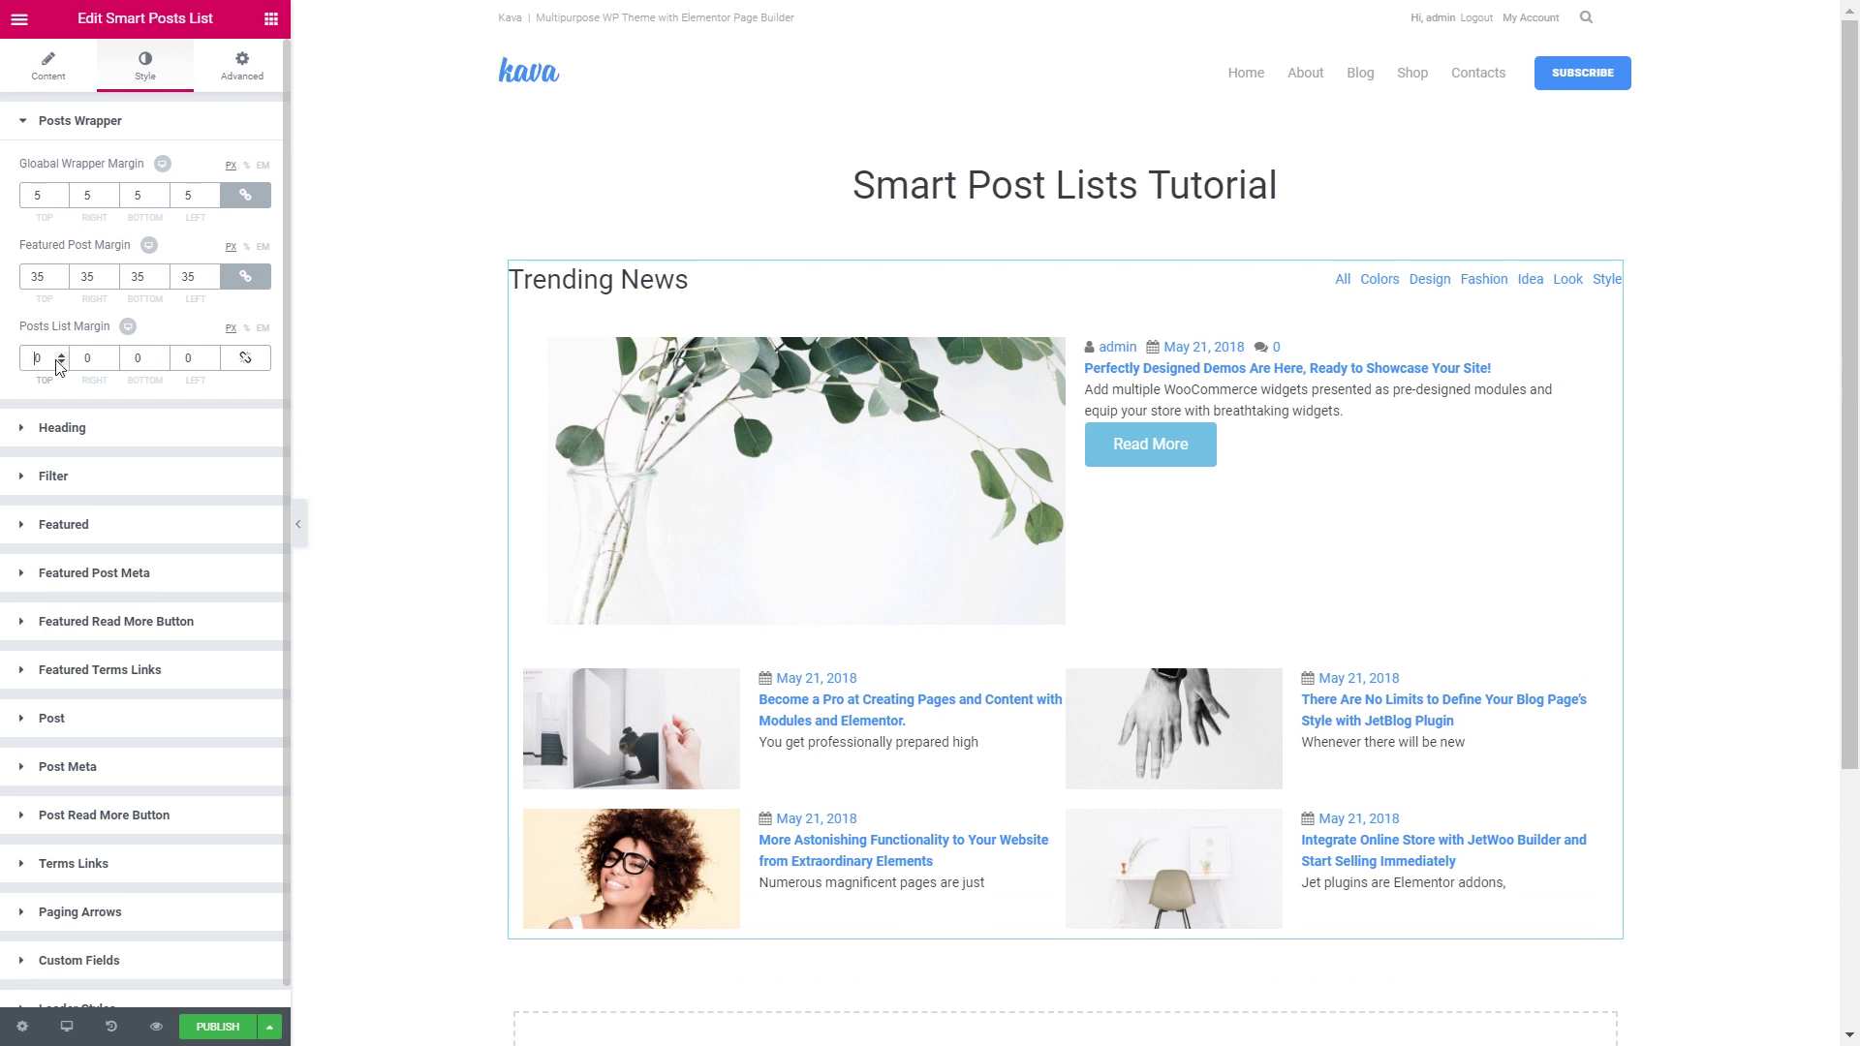
{"action": "type", "text": "35"}
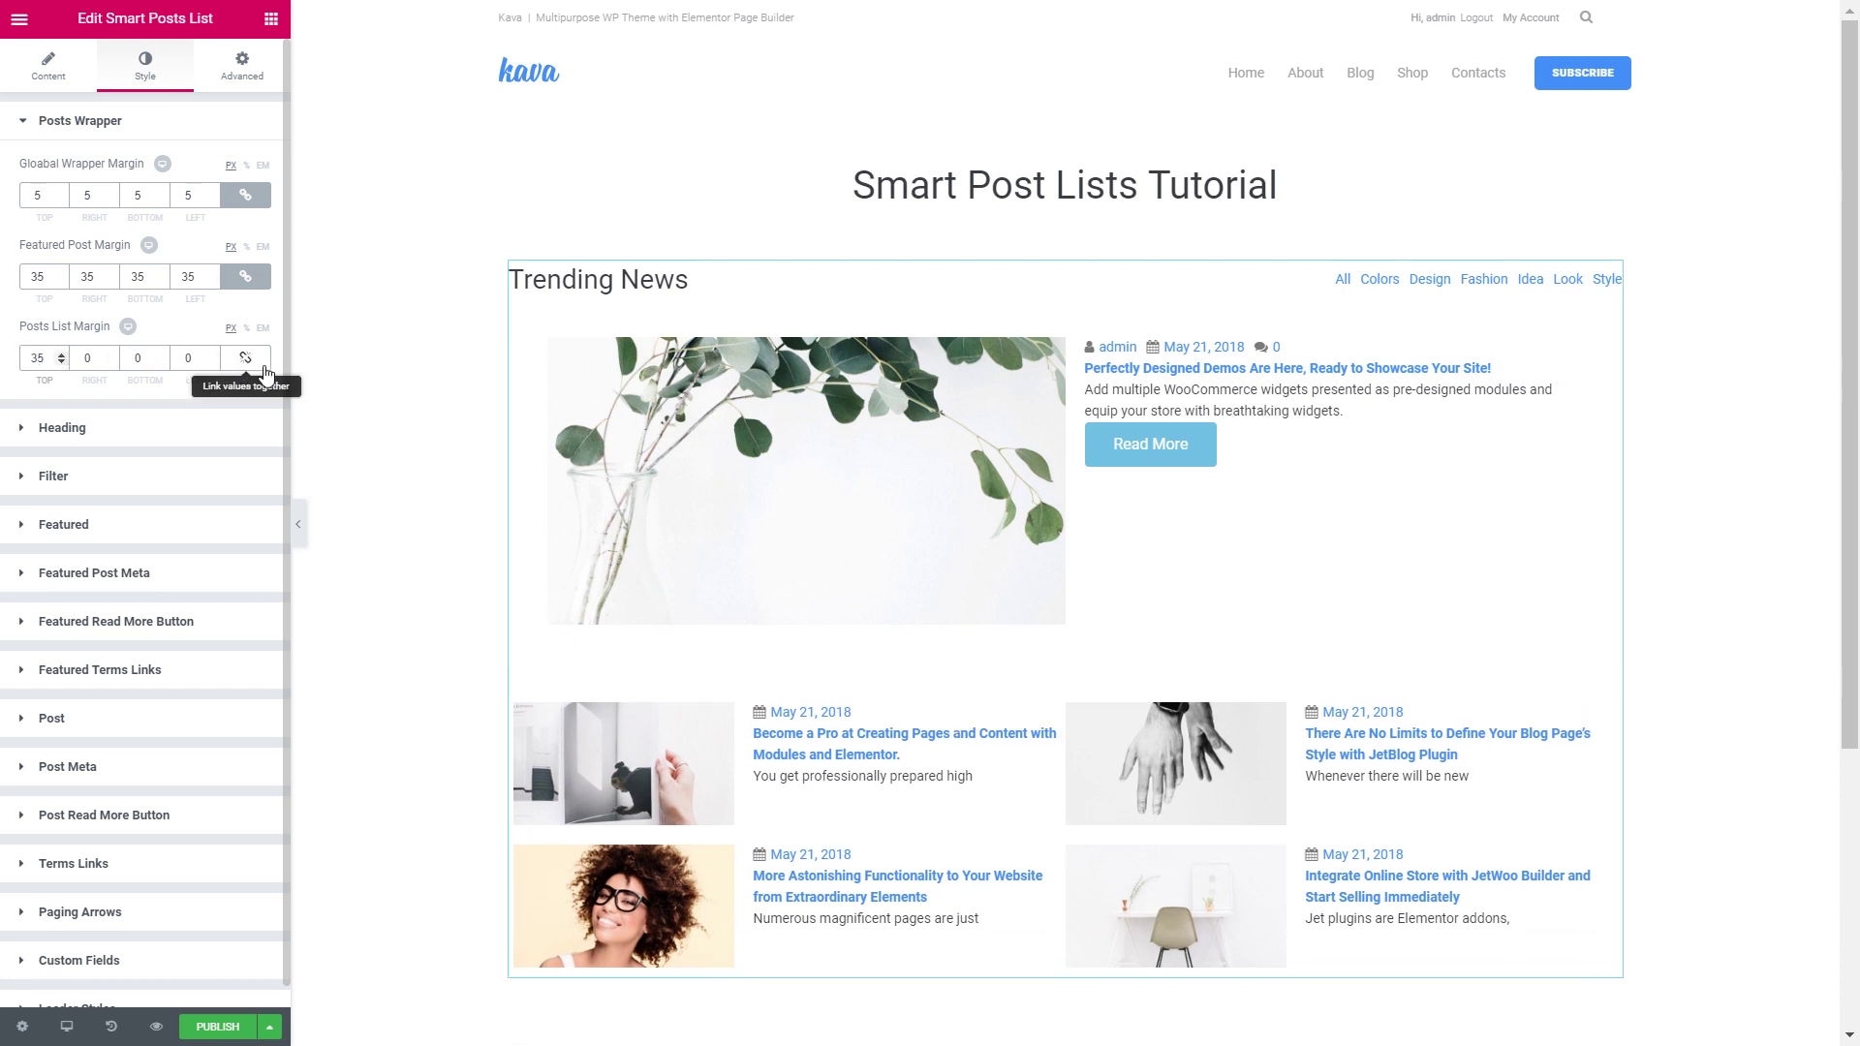
{"action": "left_click", "coordinate": [246, 359]}
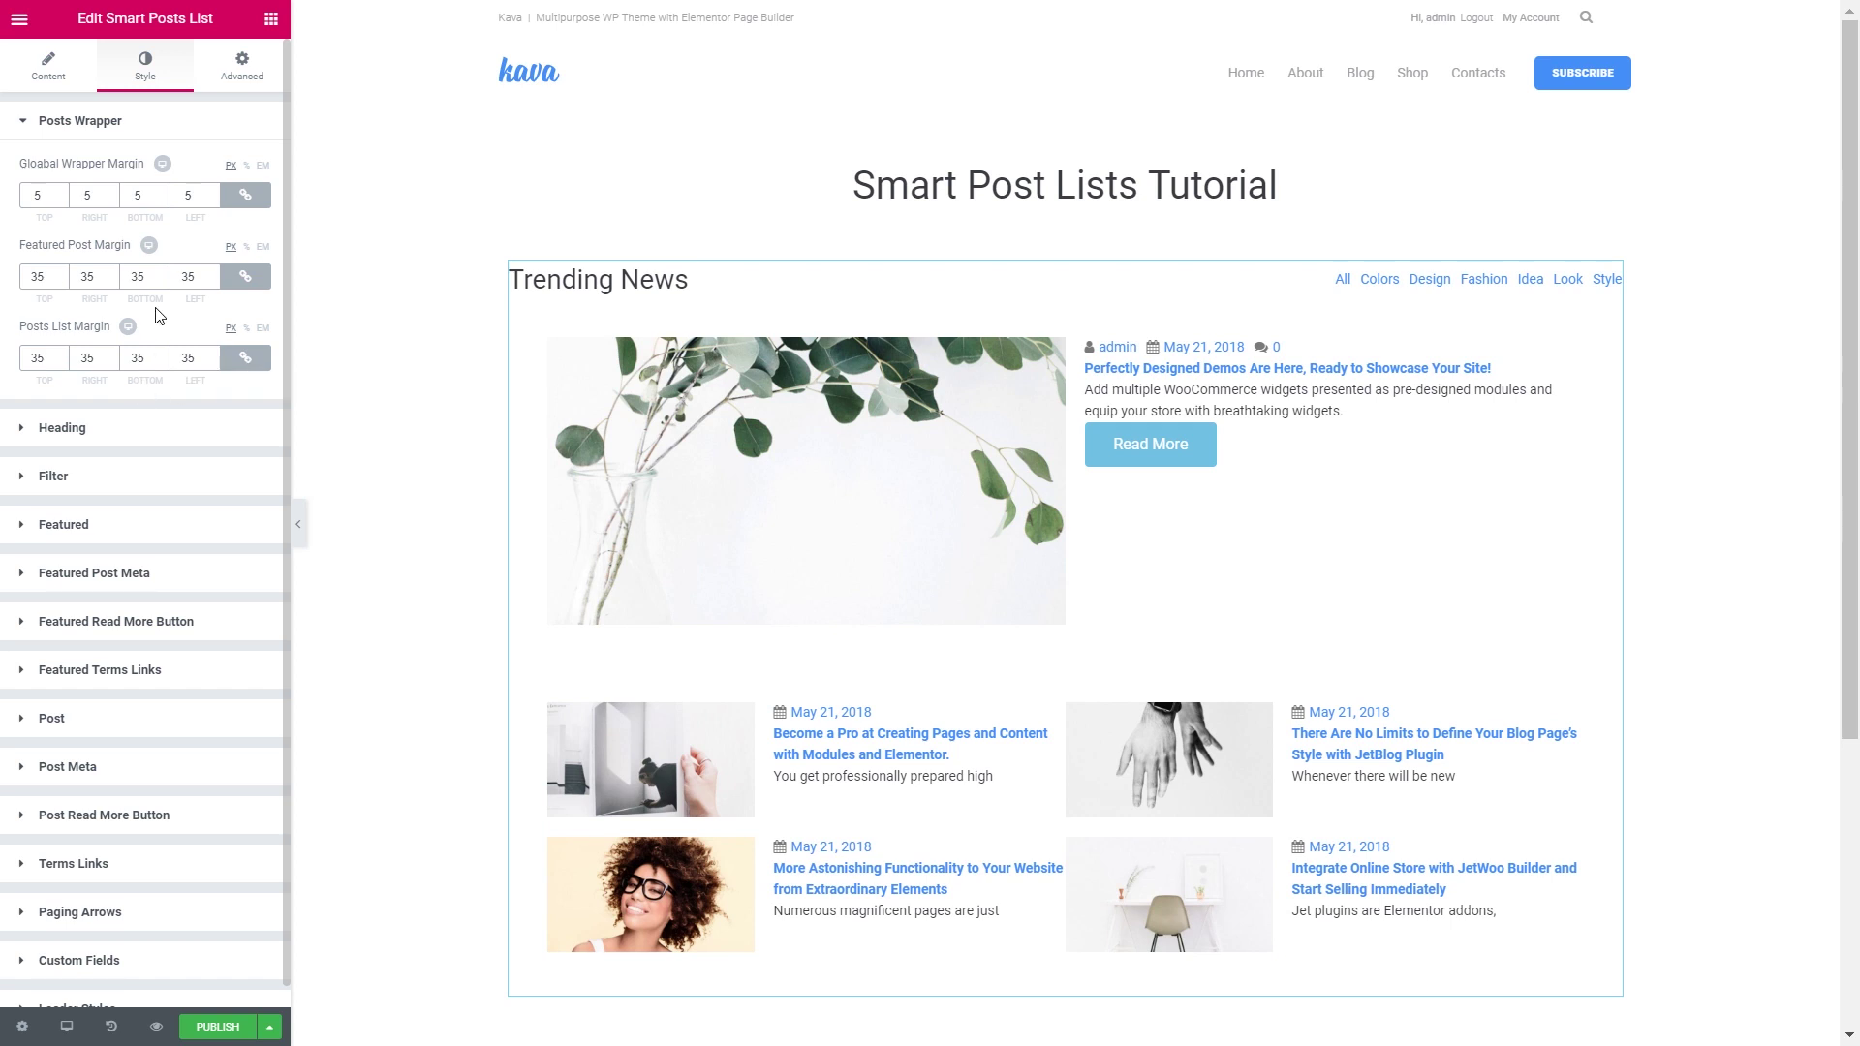
{"action": "left_click", "coordinate": [70, 130]}
Give the heading a solid grey-blue border, 2 px wide on the bottom only
{"action": "left_click", "coordinate": [54, 176]}
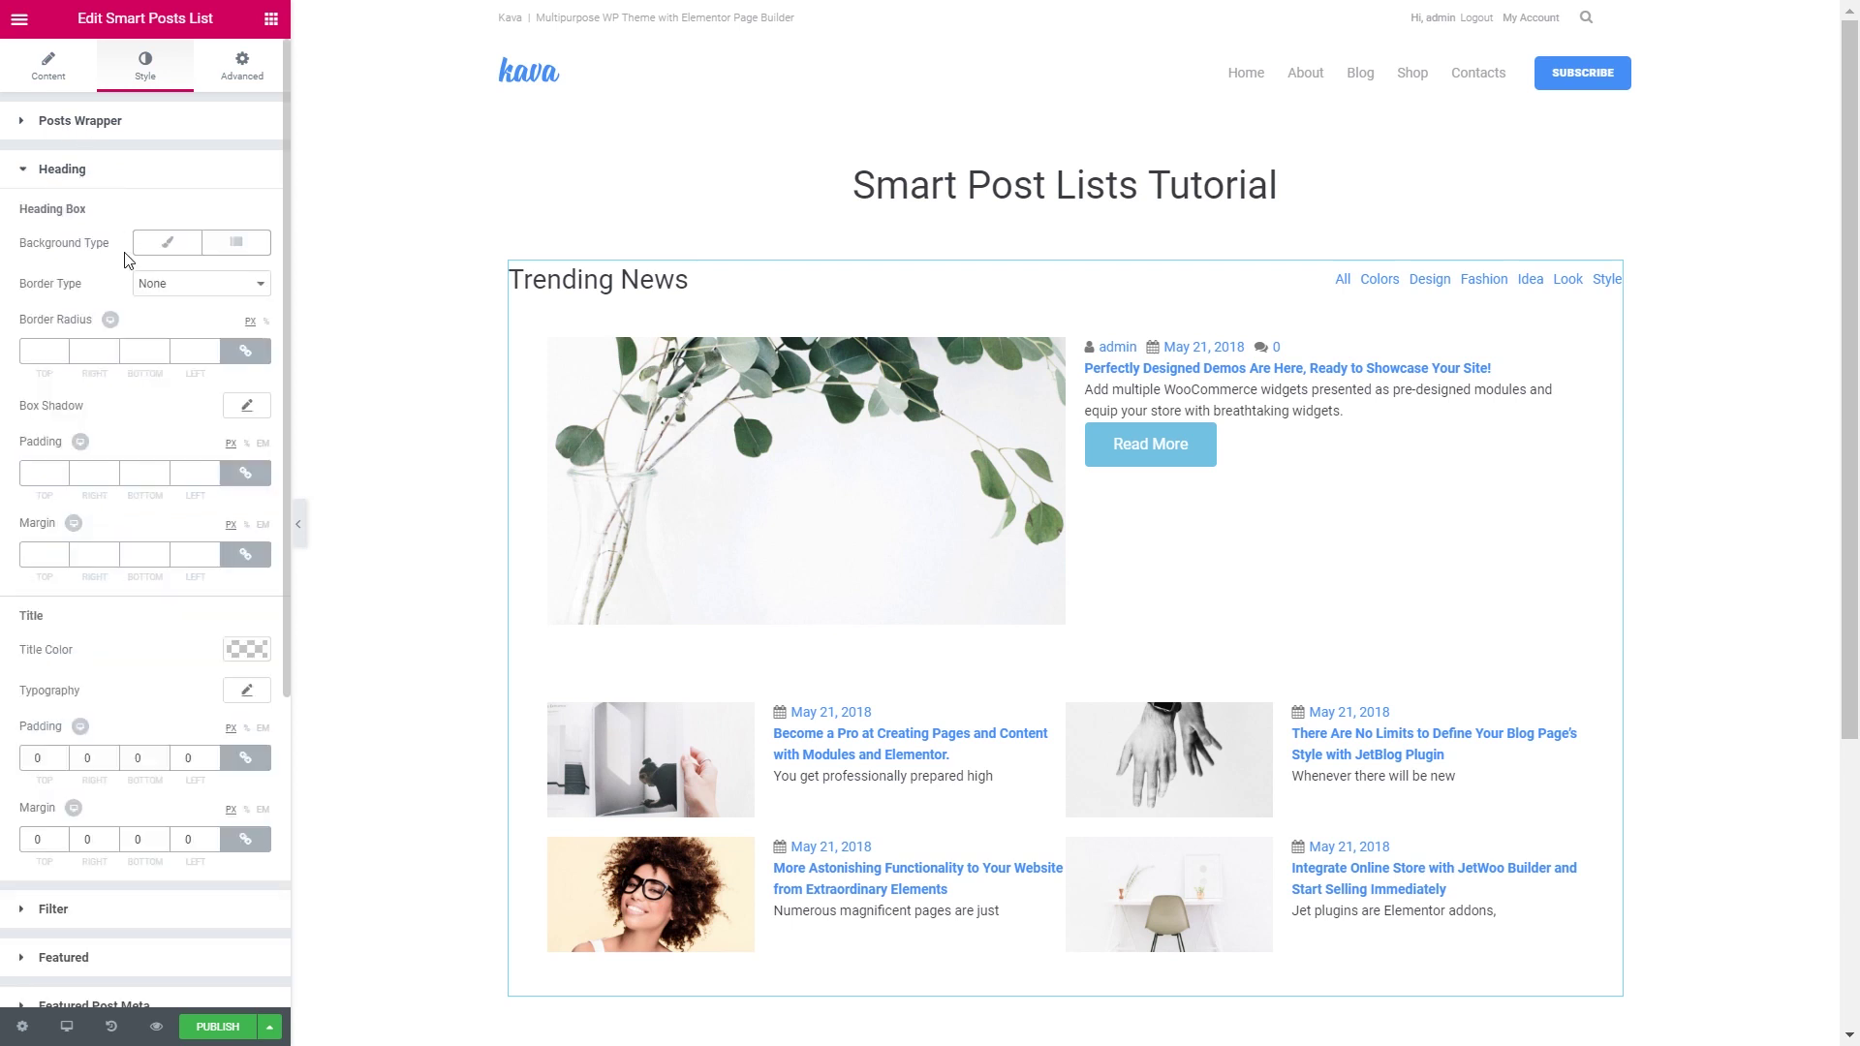
{"action": "left_click", "coordinate": [193, 293]}
{"action": "left_click", "coordinate": [174, 318]}
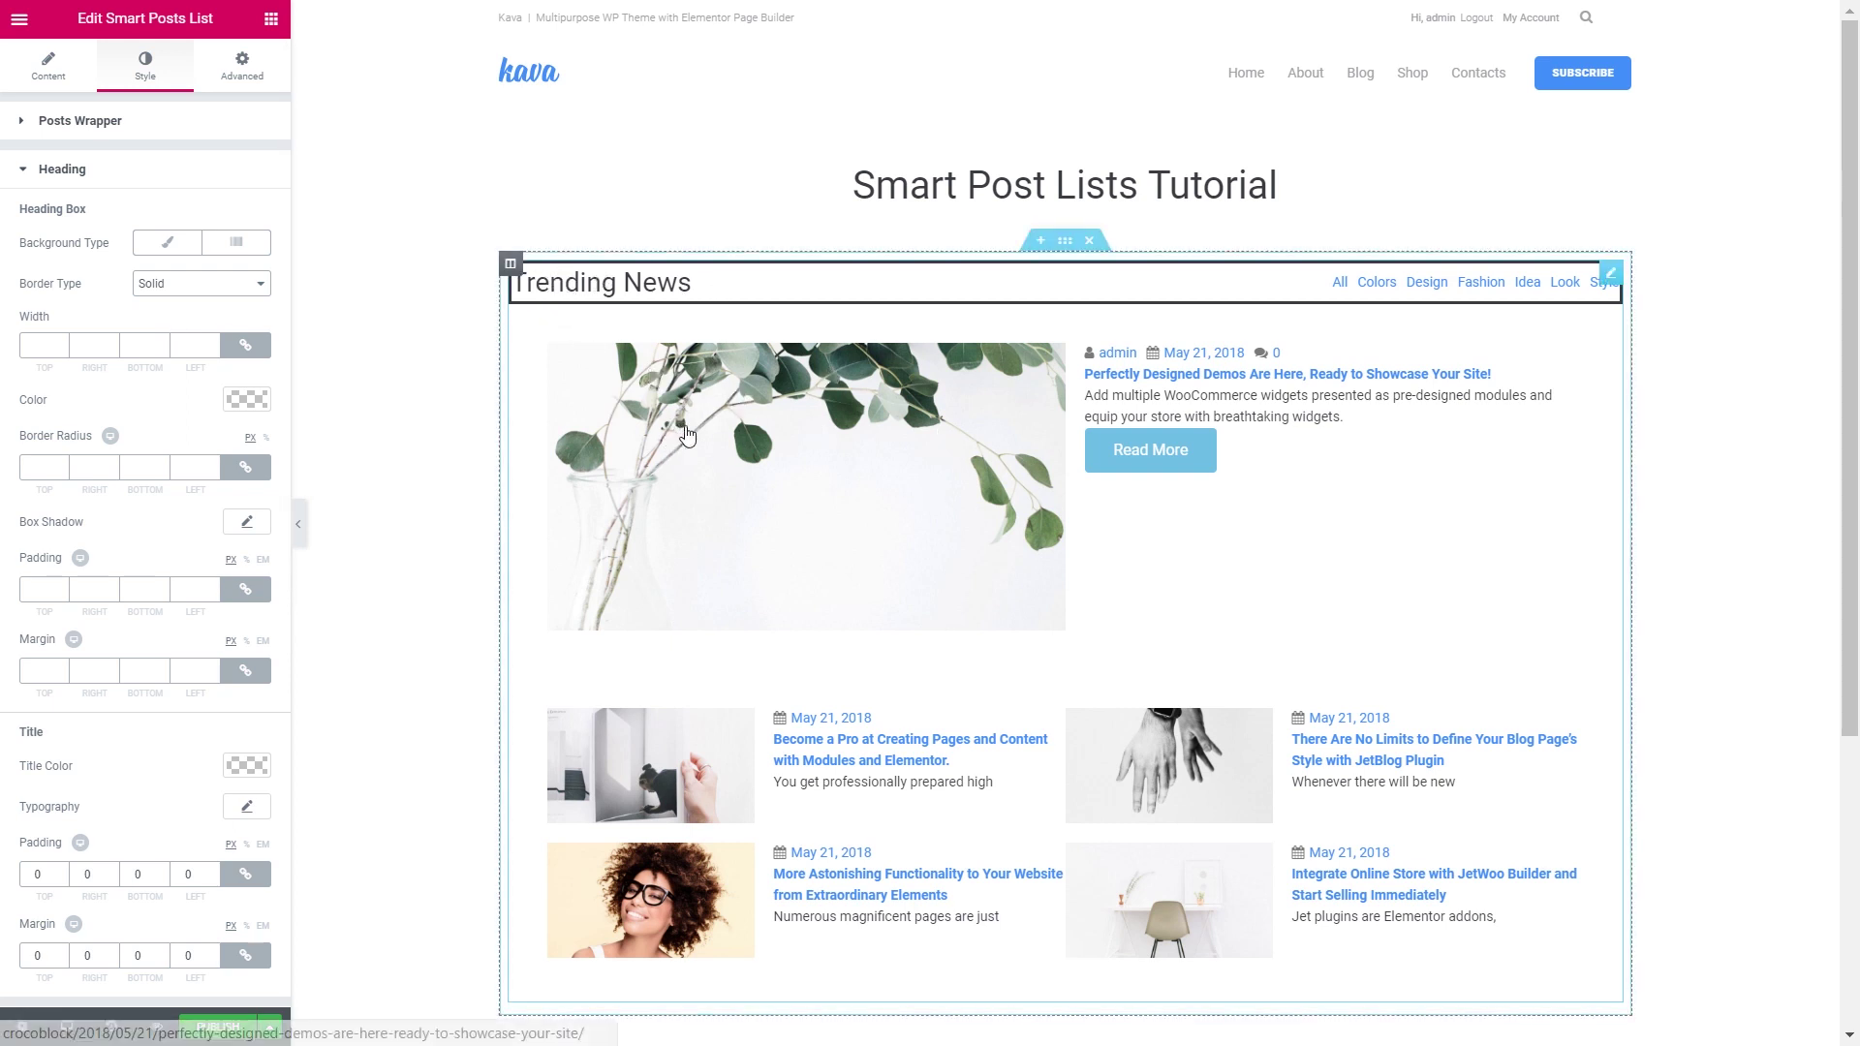
{"action": "left_click", "coordinate": [184, 283]}
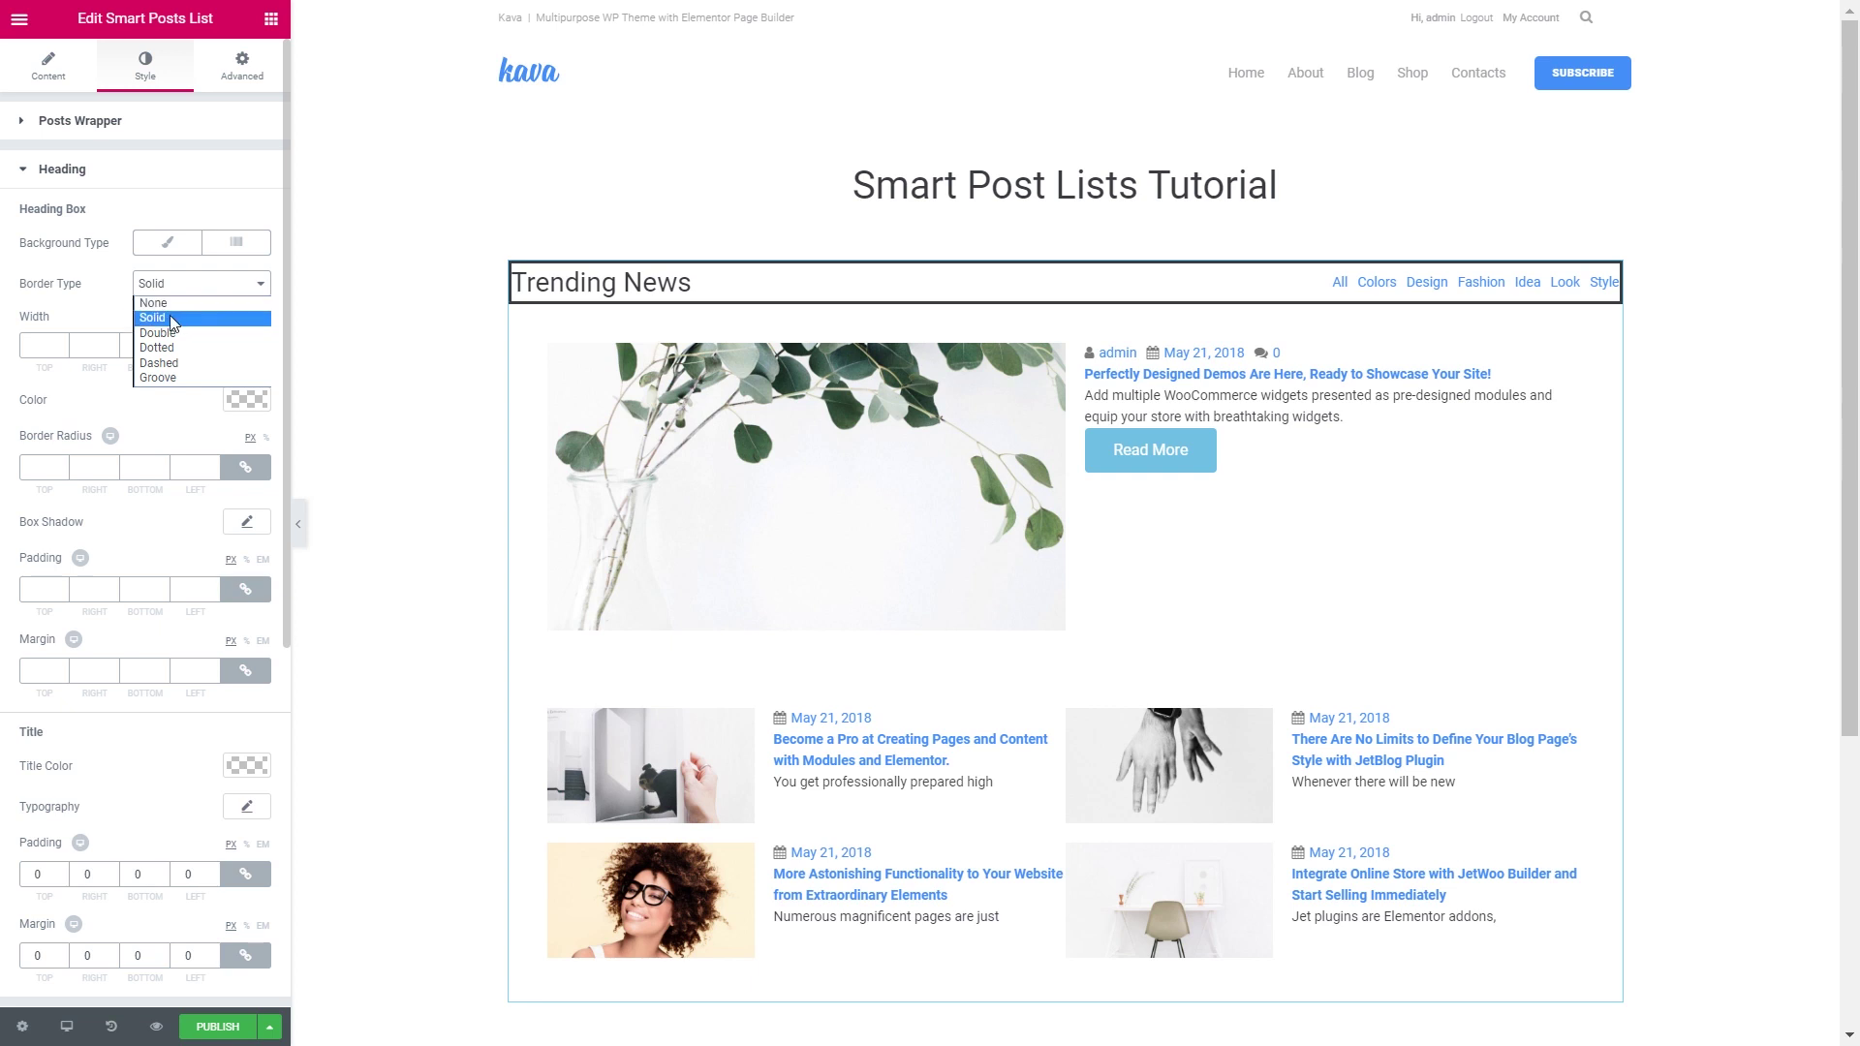
{"action": "left_click", "coordinate": [171, 318]}
{"action": "left_click", "coordinate": [245, 345]}
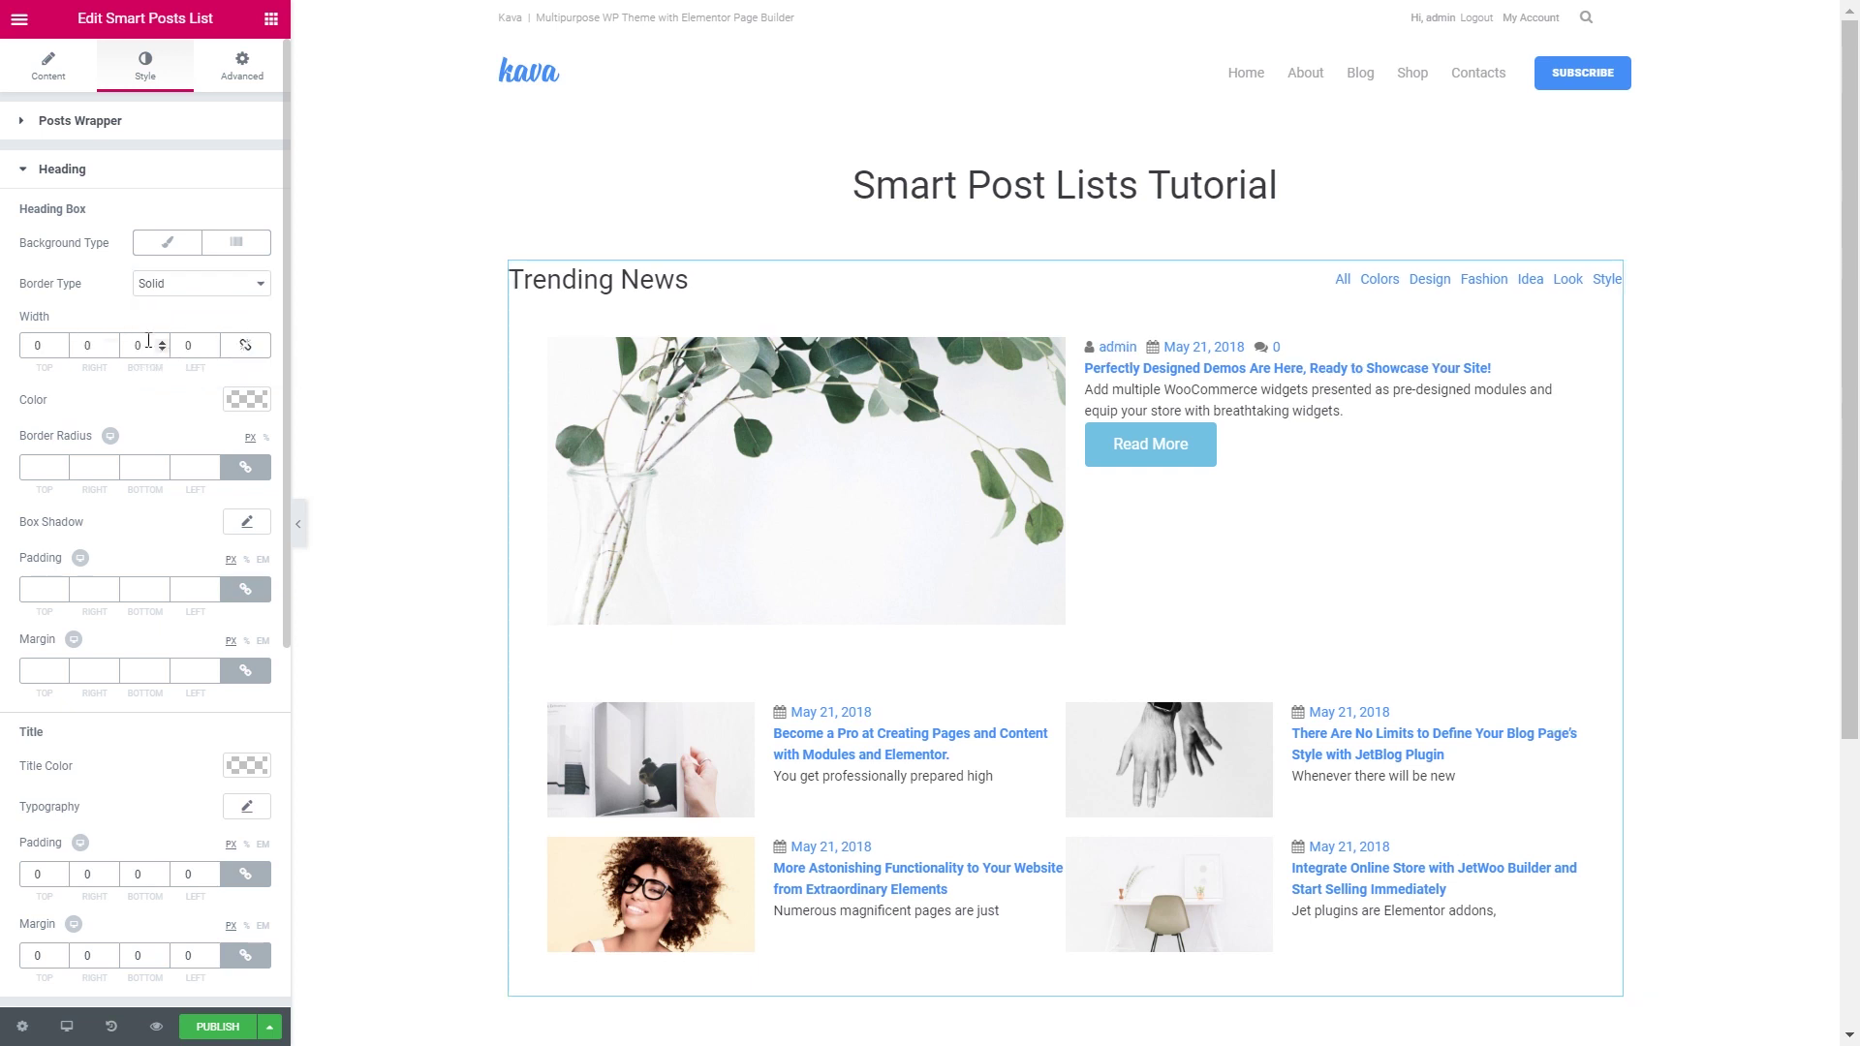
{"action": "left_click", "coordinate": [133, 345]}
{"action": "type", "text": "2"}
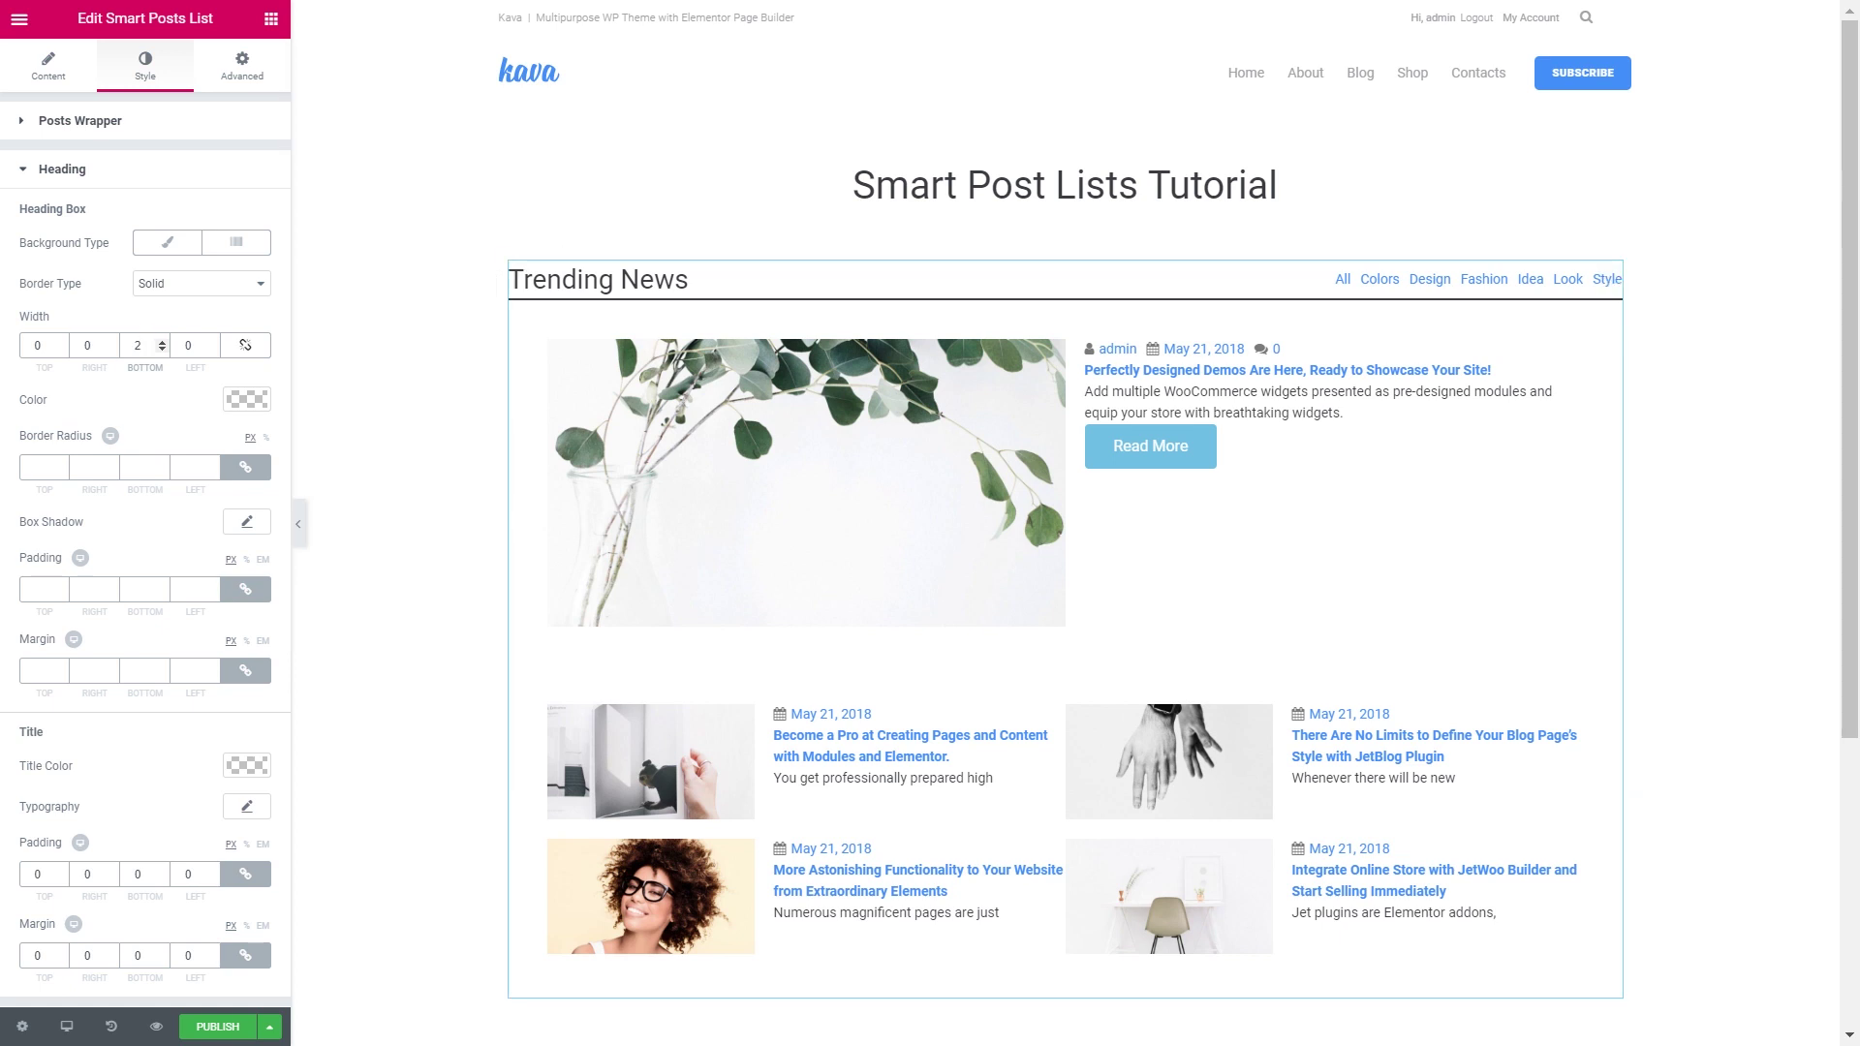
{"action": "left_click", "coordinate": [246, 400]}
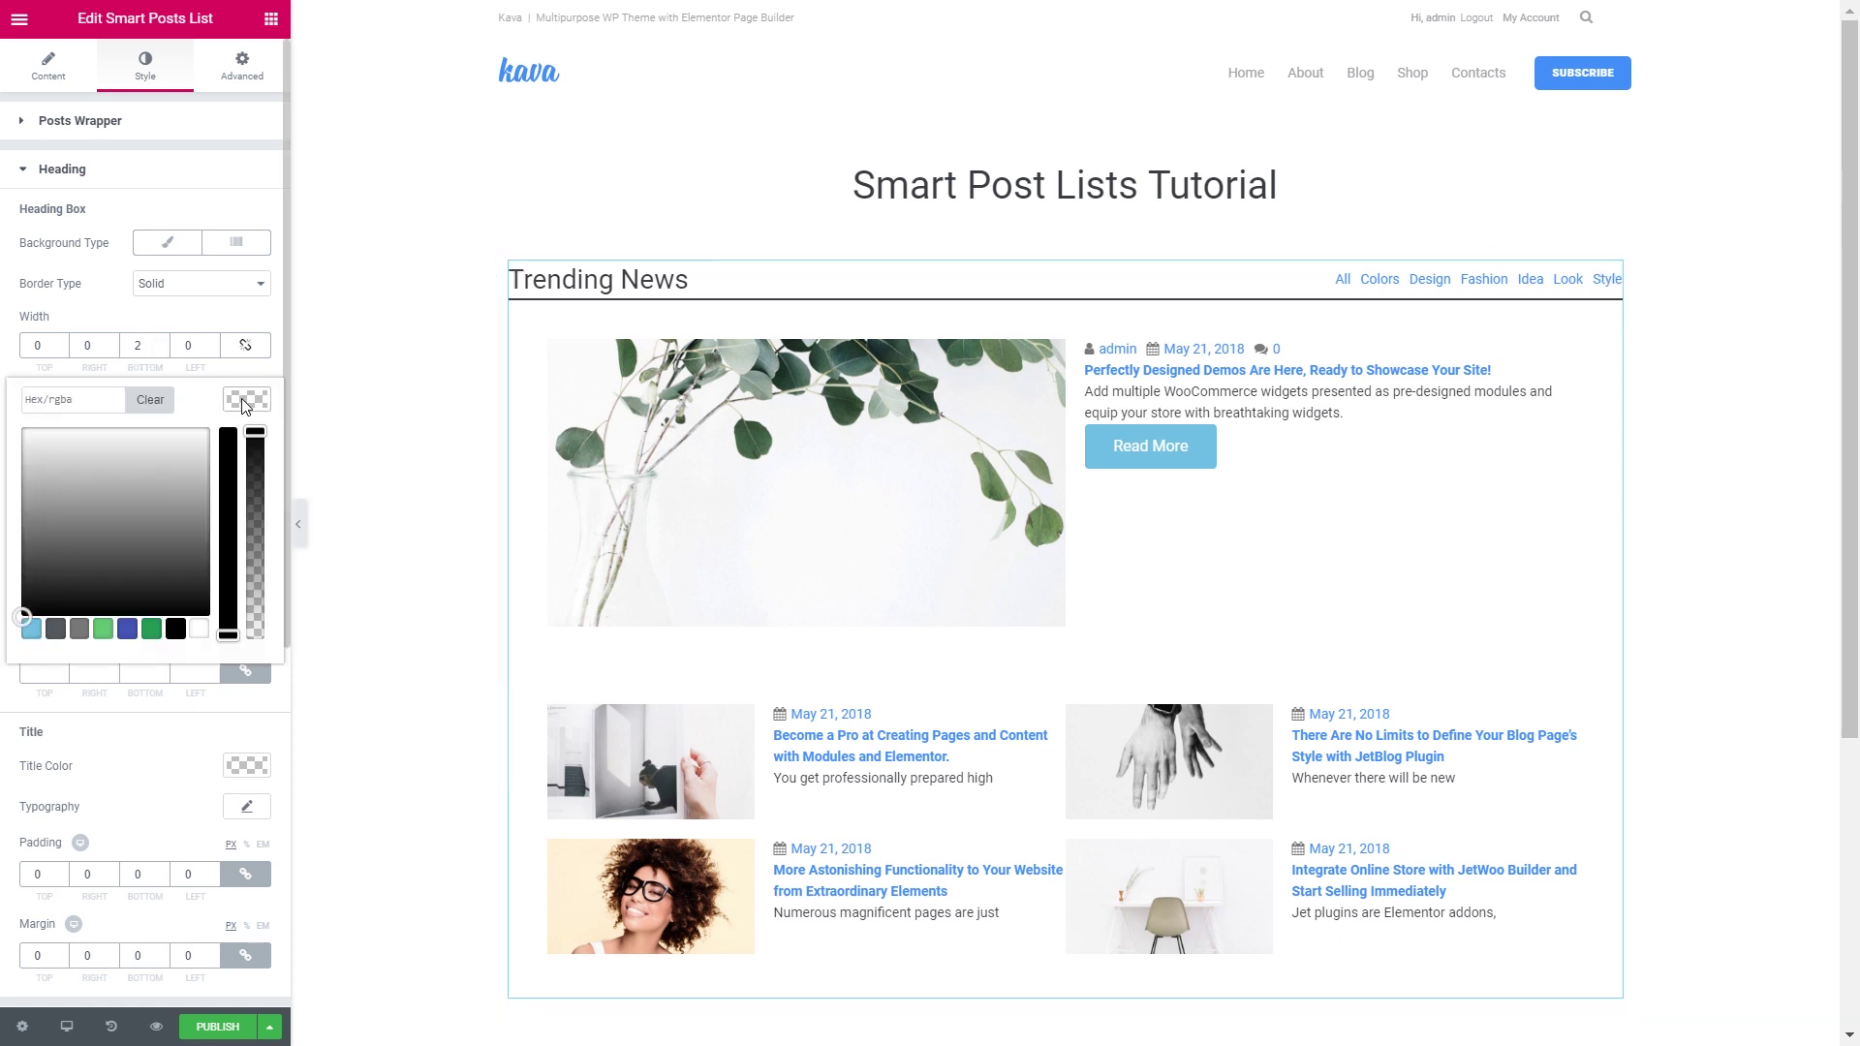
{"action": "key", "text": "ctrl+v"}
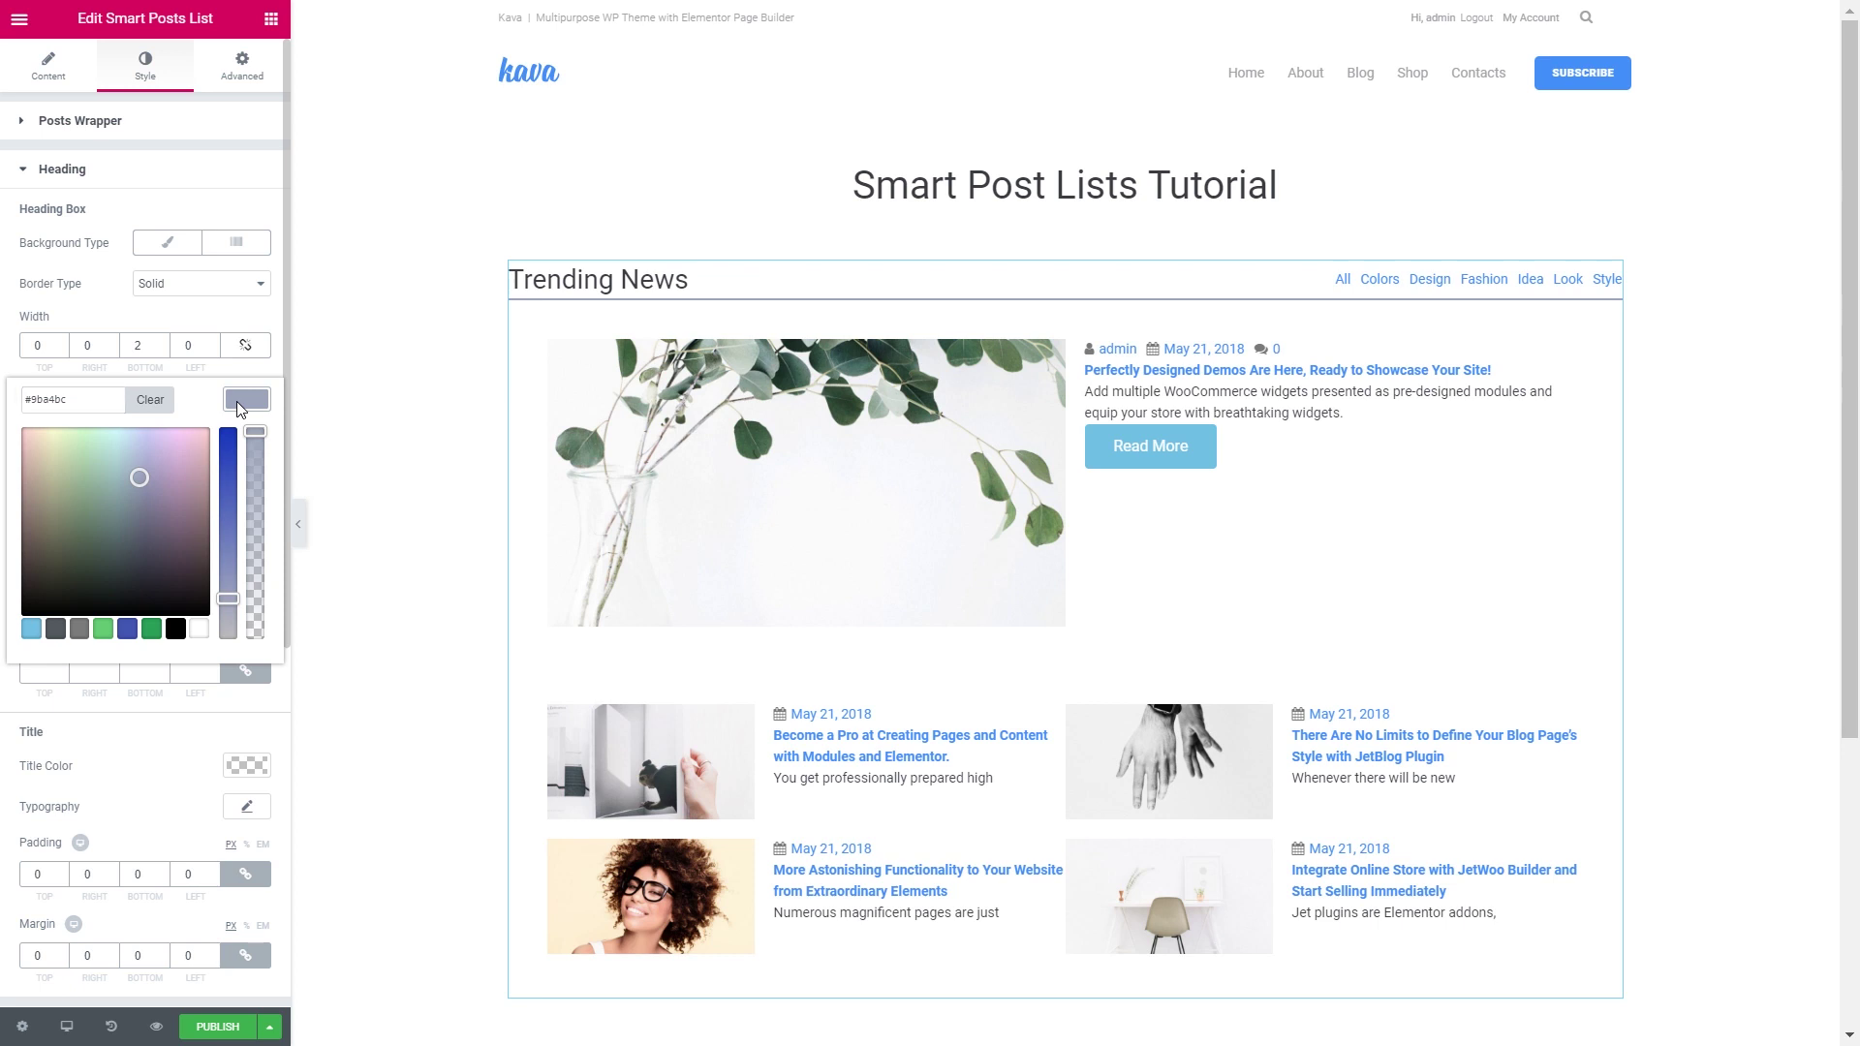
{"action": "left_click", "coordinate": [236, 401]}
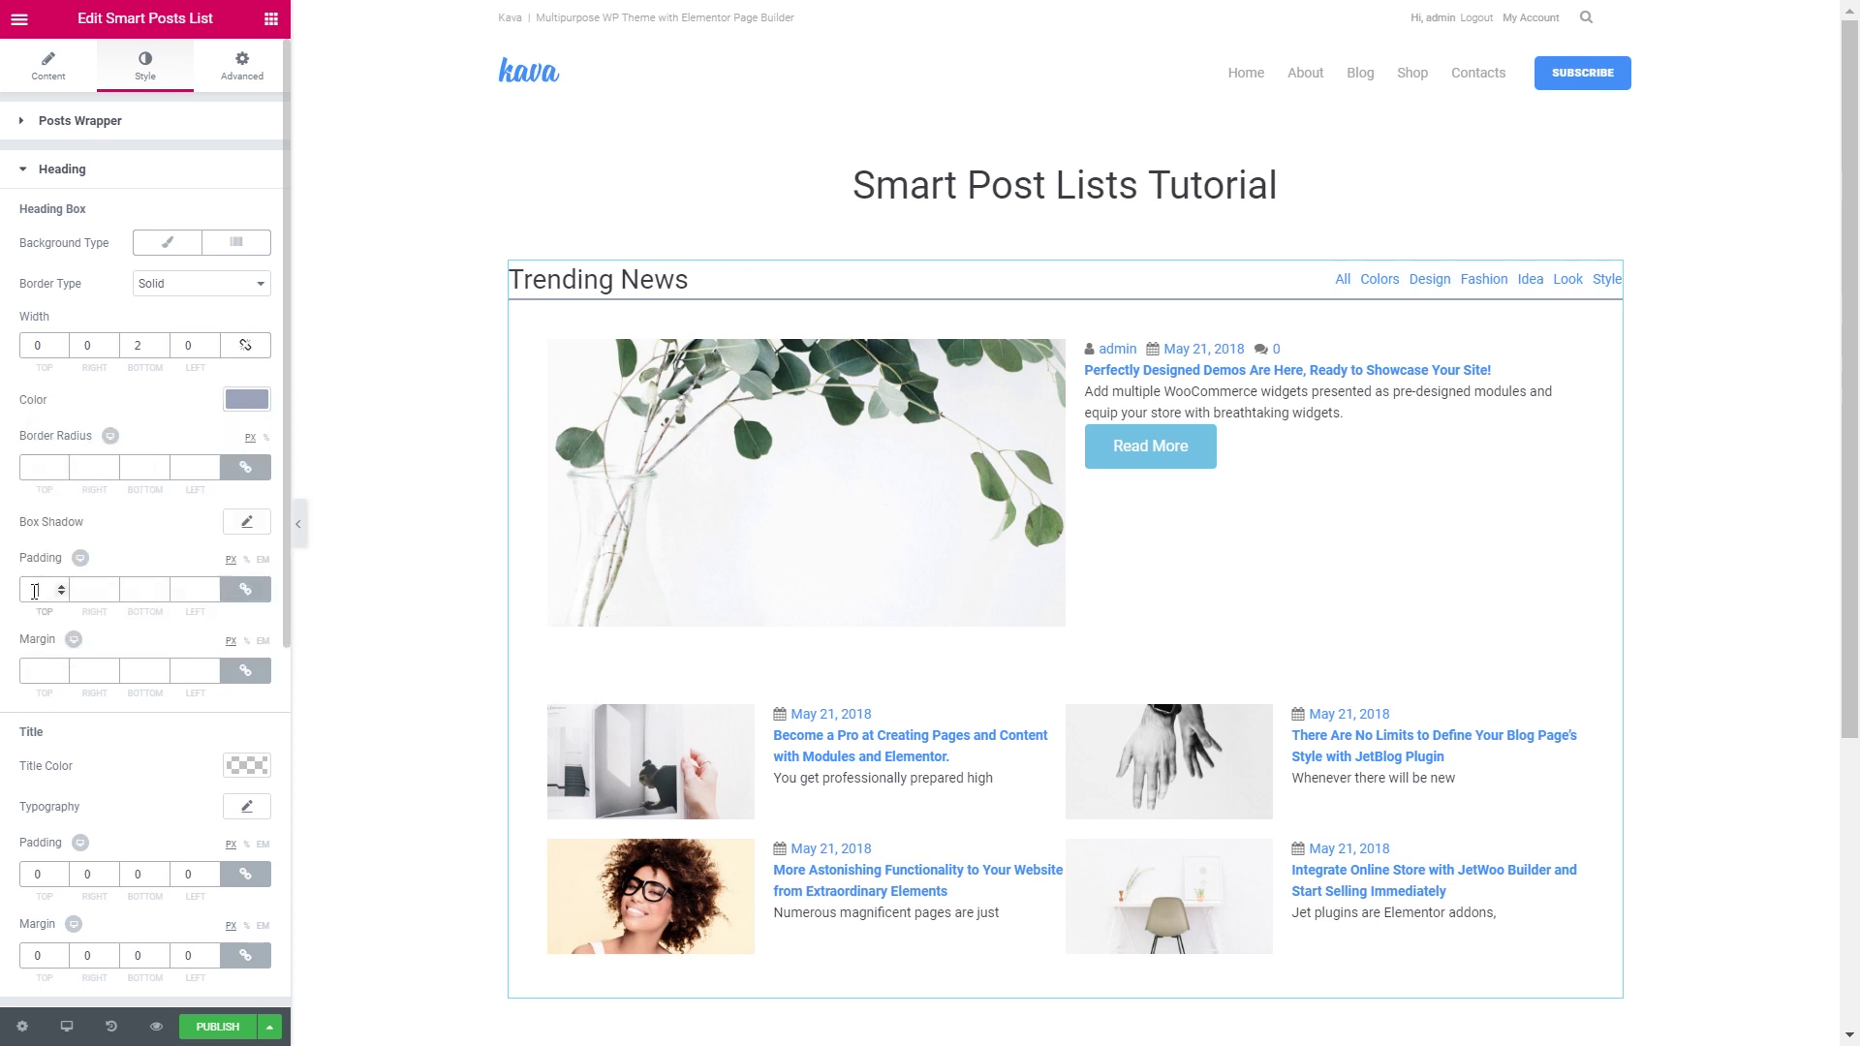
Set the heading margin to 35 px on every side
{"action": "left_click", "coordinate": [46, 674]}
{"action": "type", "text": "35"}
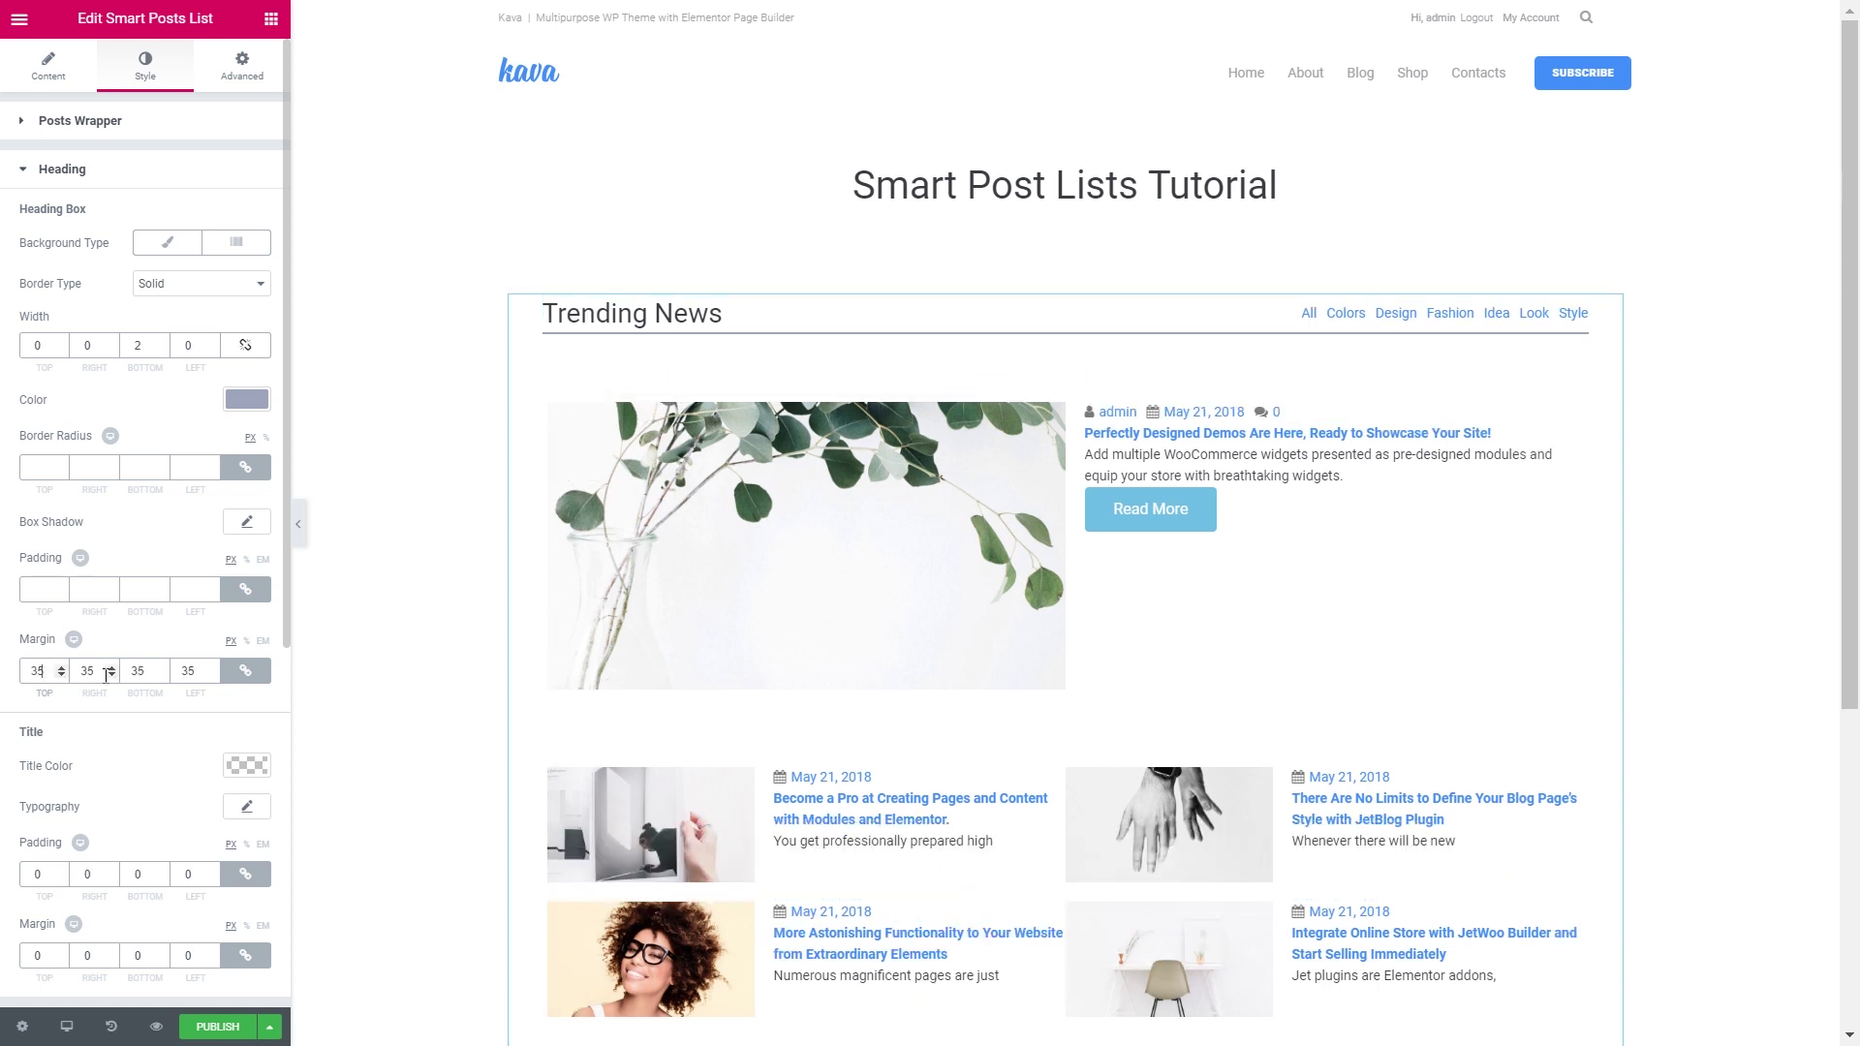
{"action": "scroll", "coordinate": [141, 681], "scroll_direction": "down", "scroll_amount": 1}
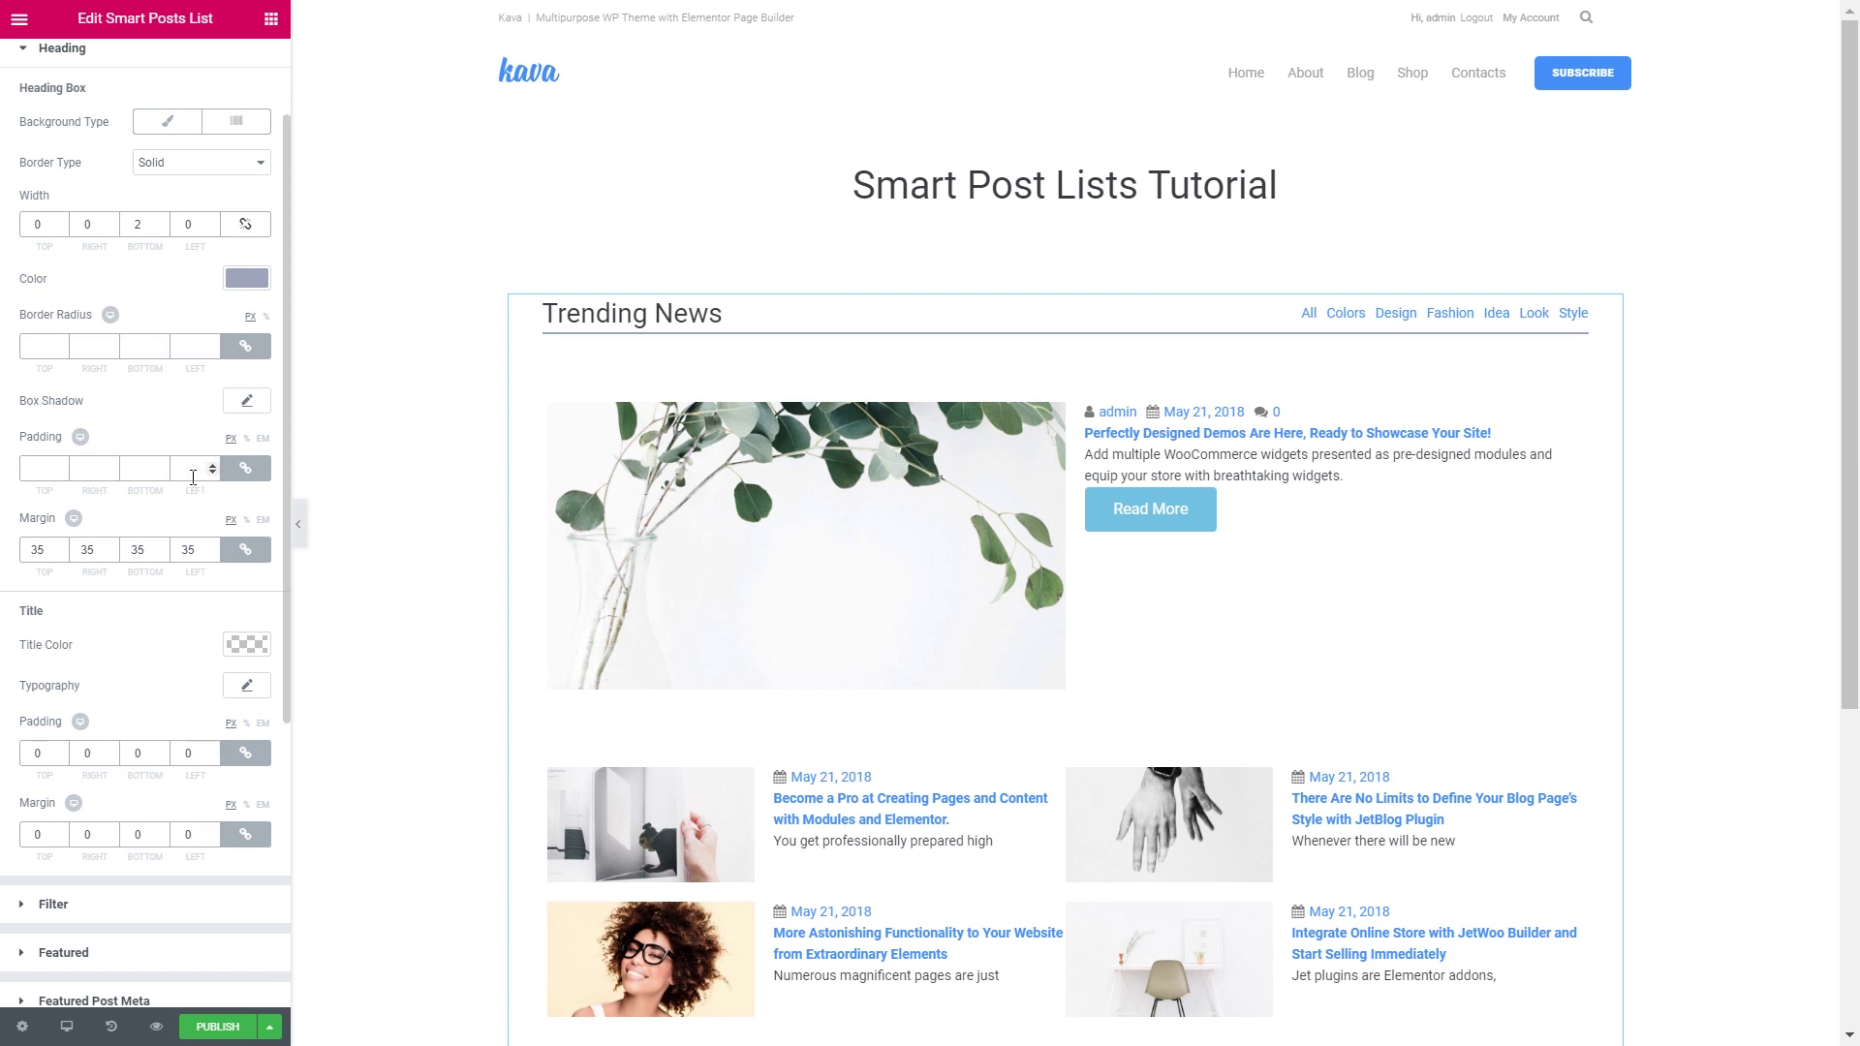
{"action": "scroll", "coordinate": [174, 436], "scroll_direction": "up", "scroll_amount": 1}
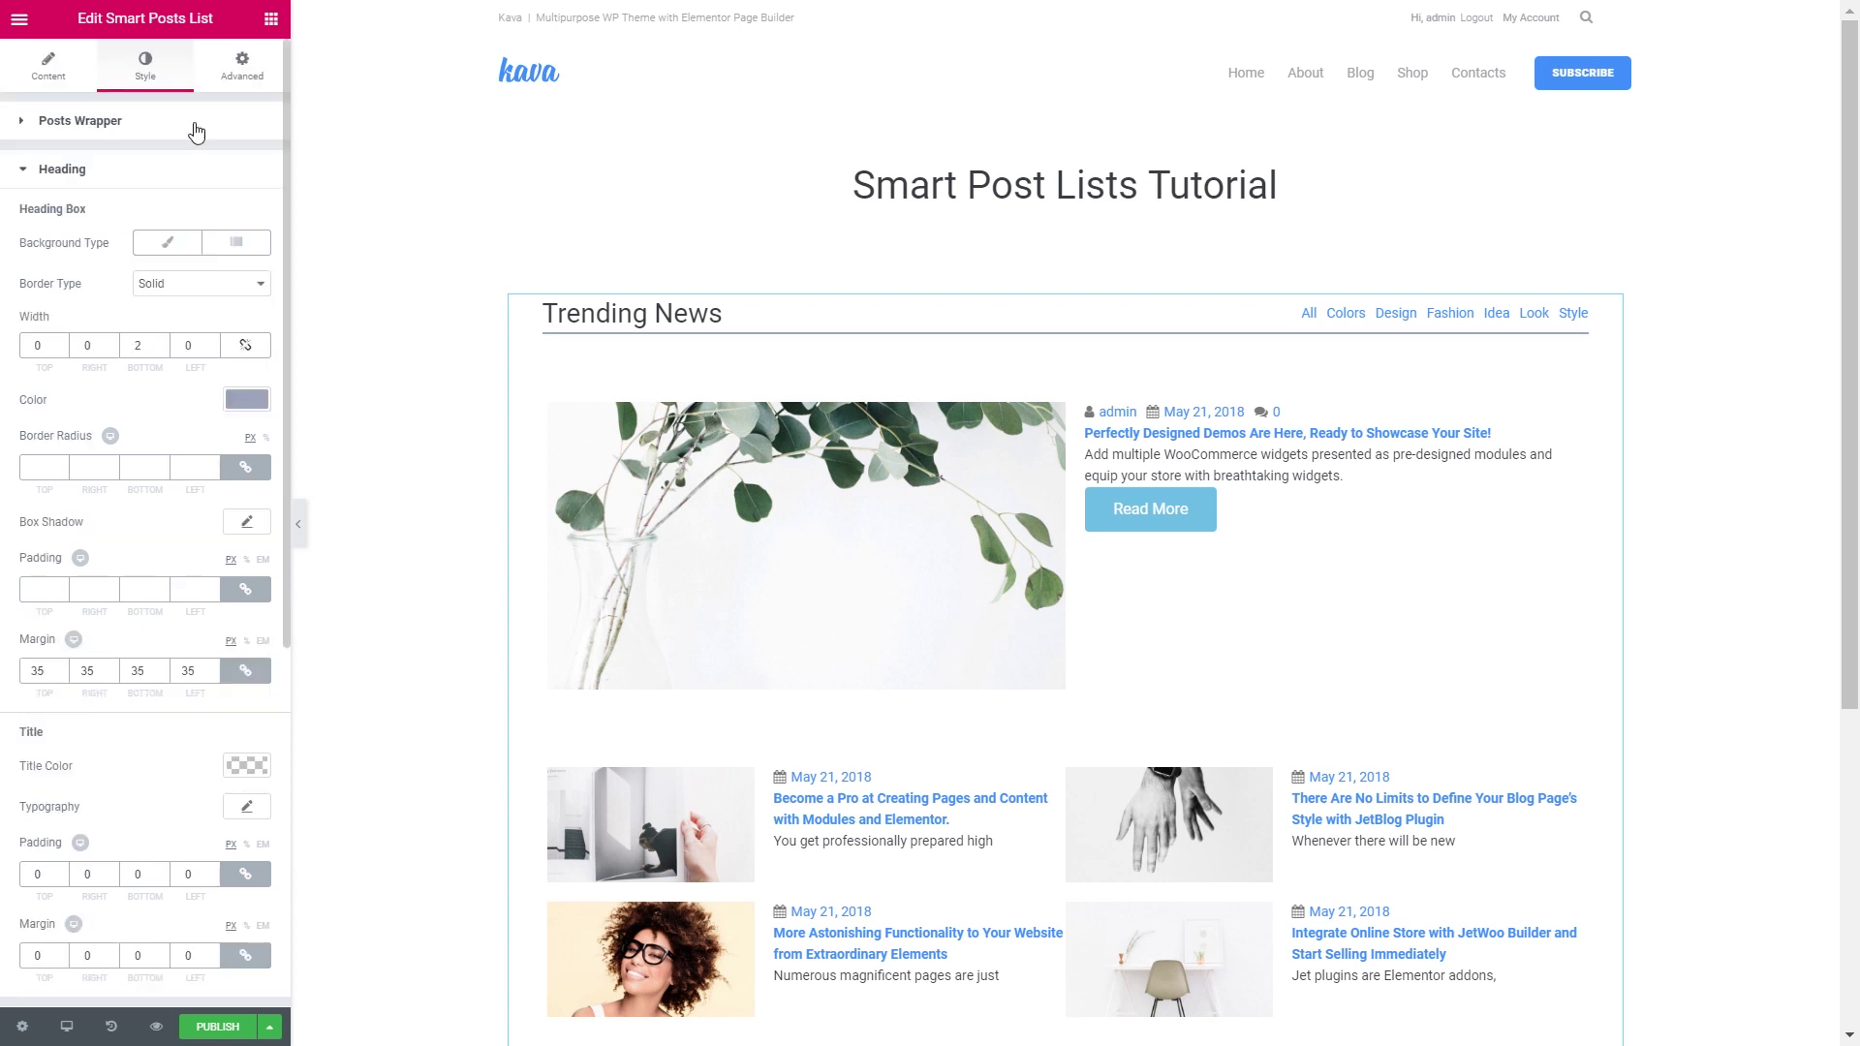
Give the widget a Classic #252d43 background and a 10 px border radius
{"action": "left_click", "coordinate": [233, 77]}
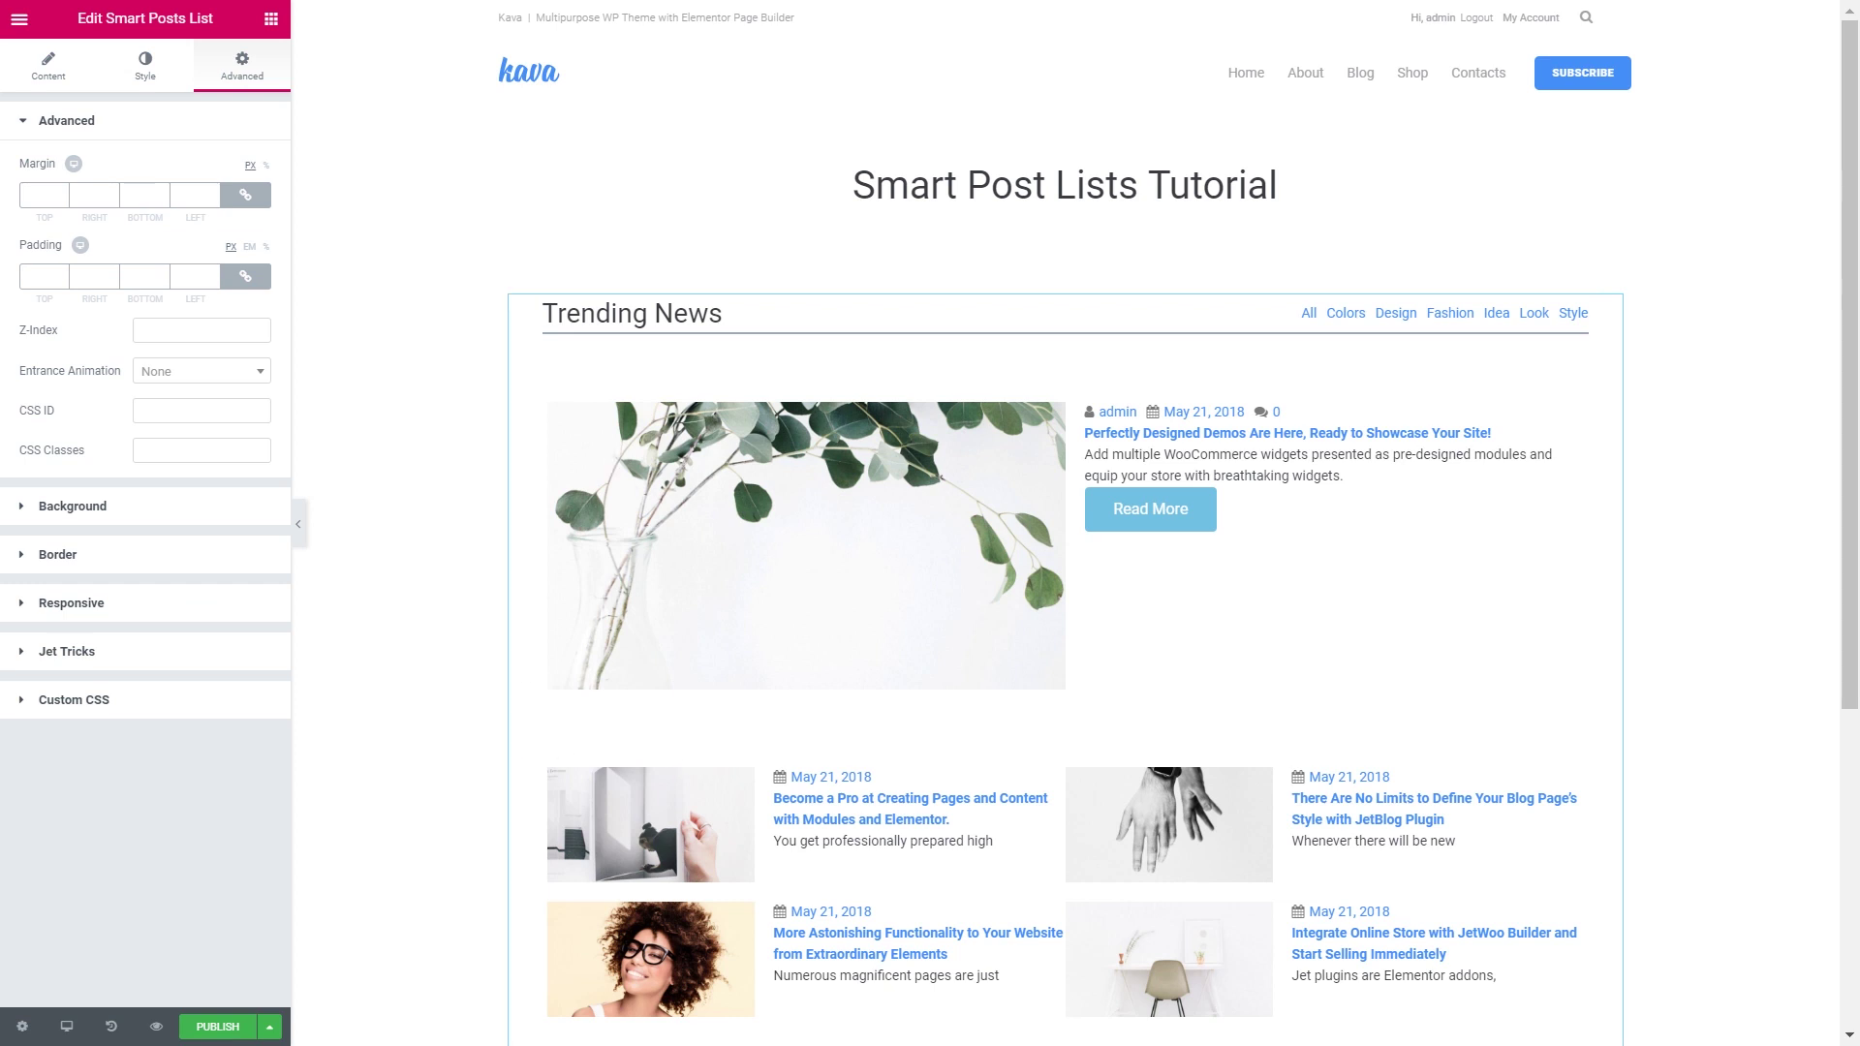
{"action": "left_click", "coordinate": [98, 511]}
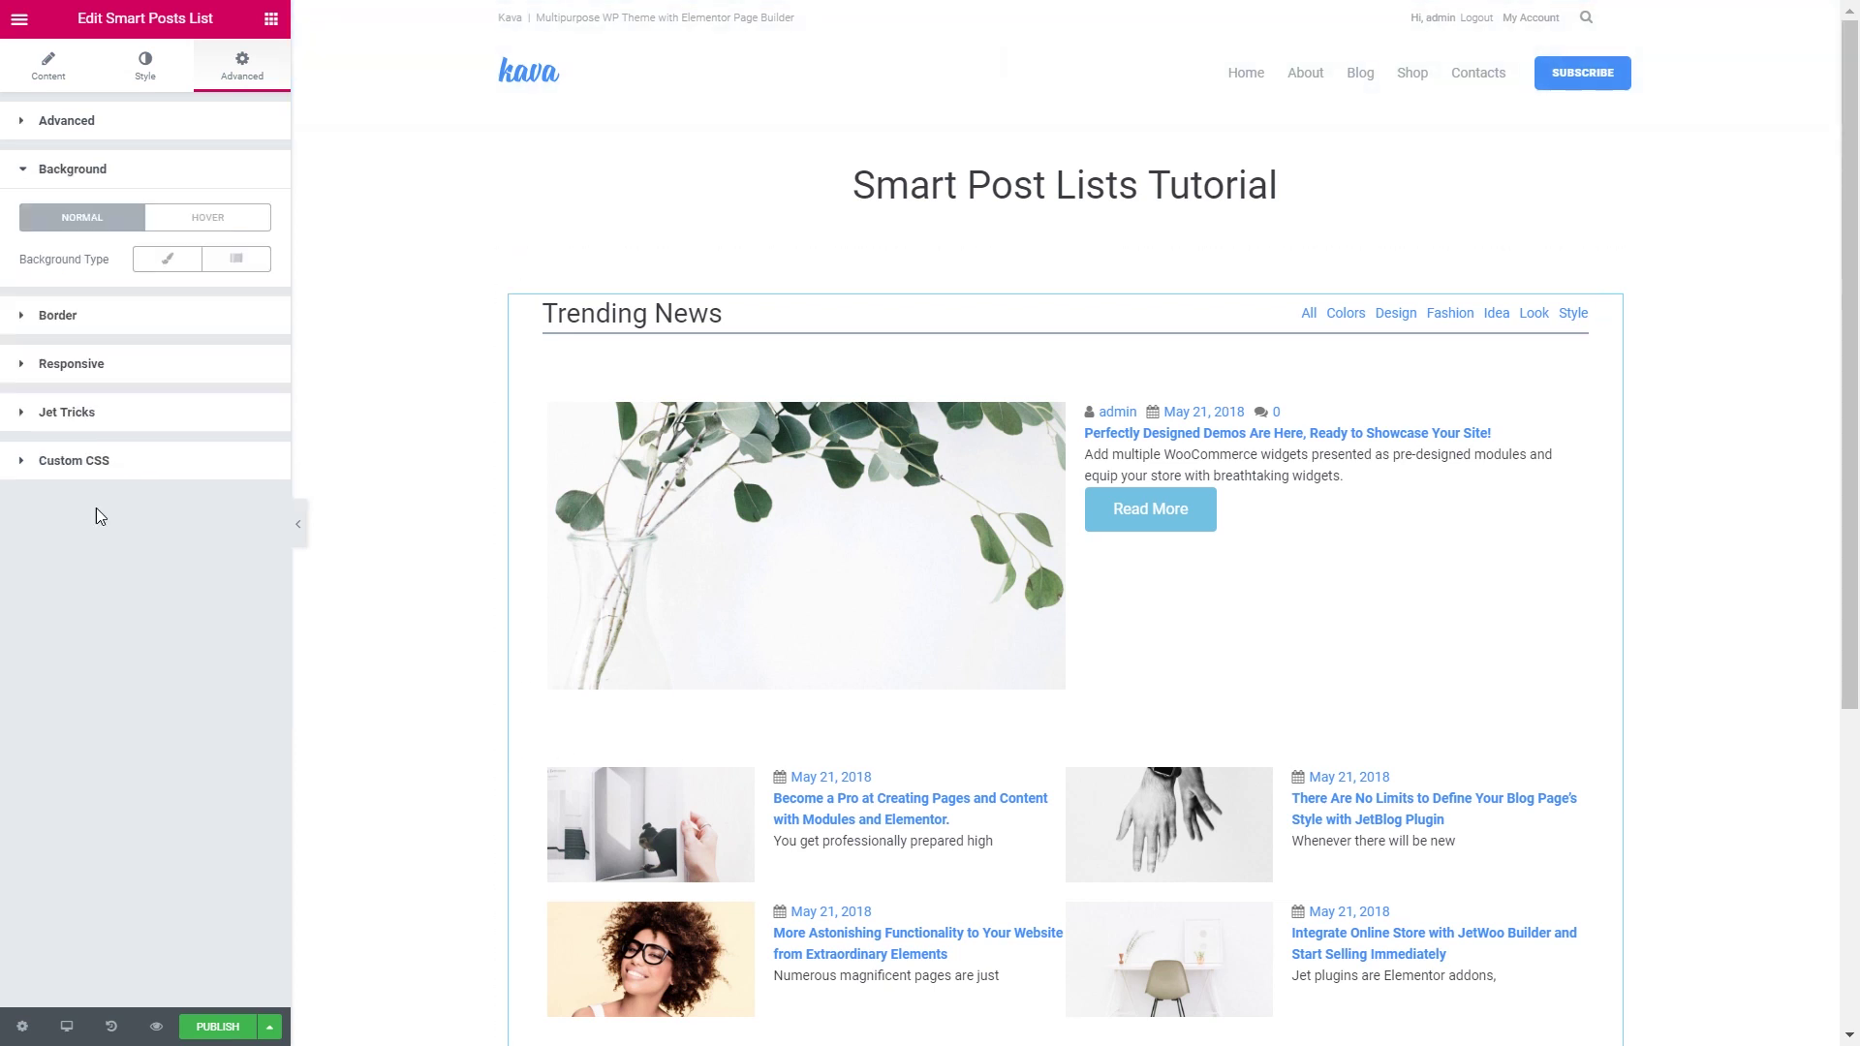
{"action": "left_click", "coordinate": [160, 264]}
{"action": "left_click", "coordinate": [247, 300]}
{"action": "type", "text": "#252d43"}
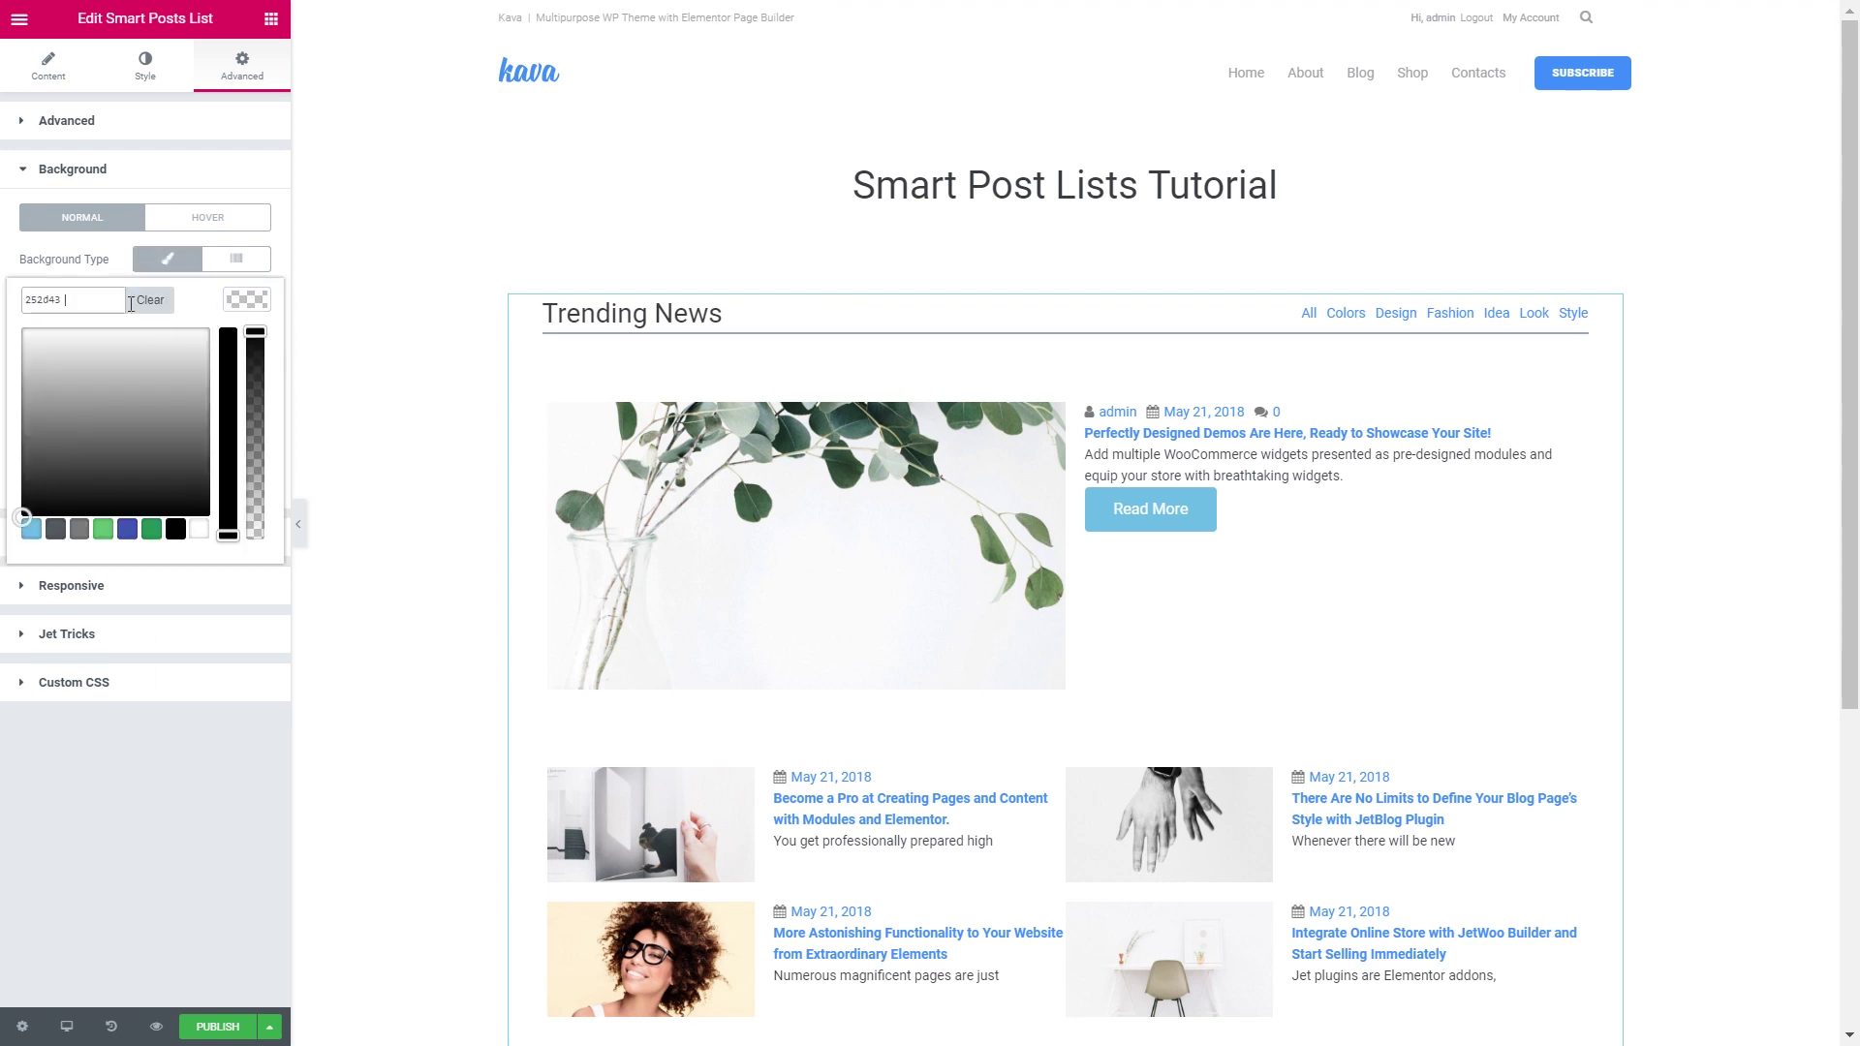
{"action": "left_click", "coordinate": [254, 304]}
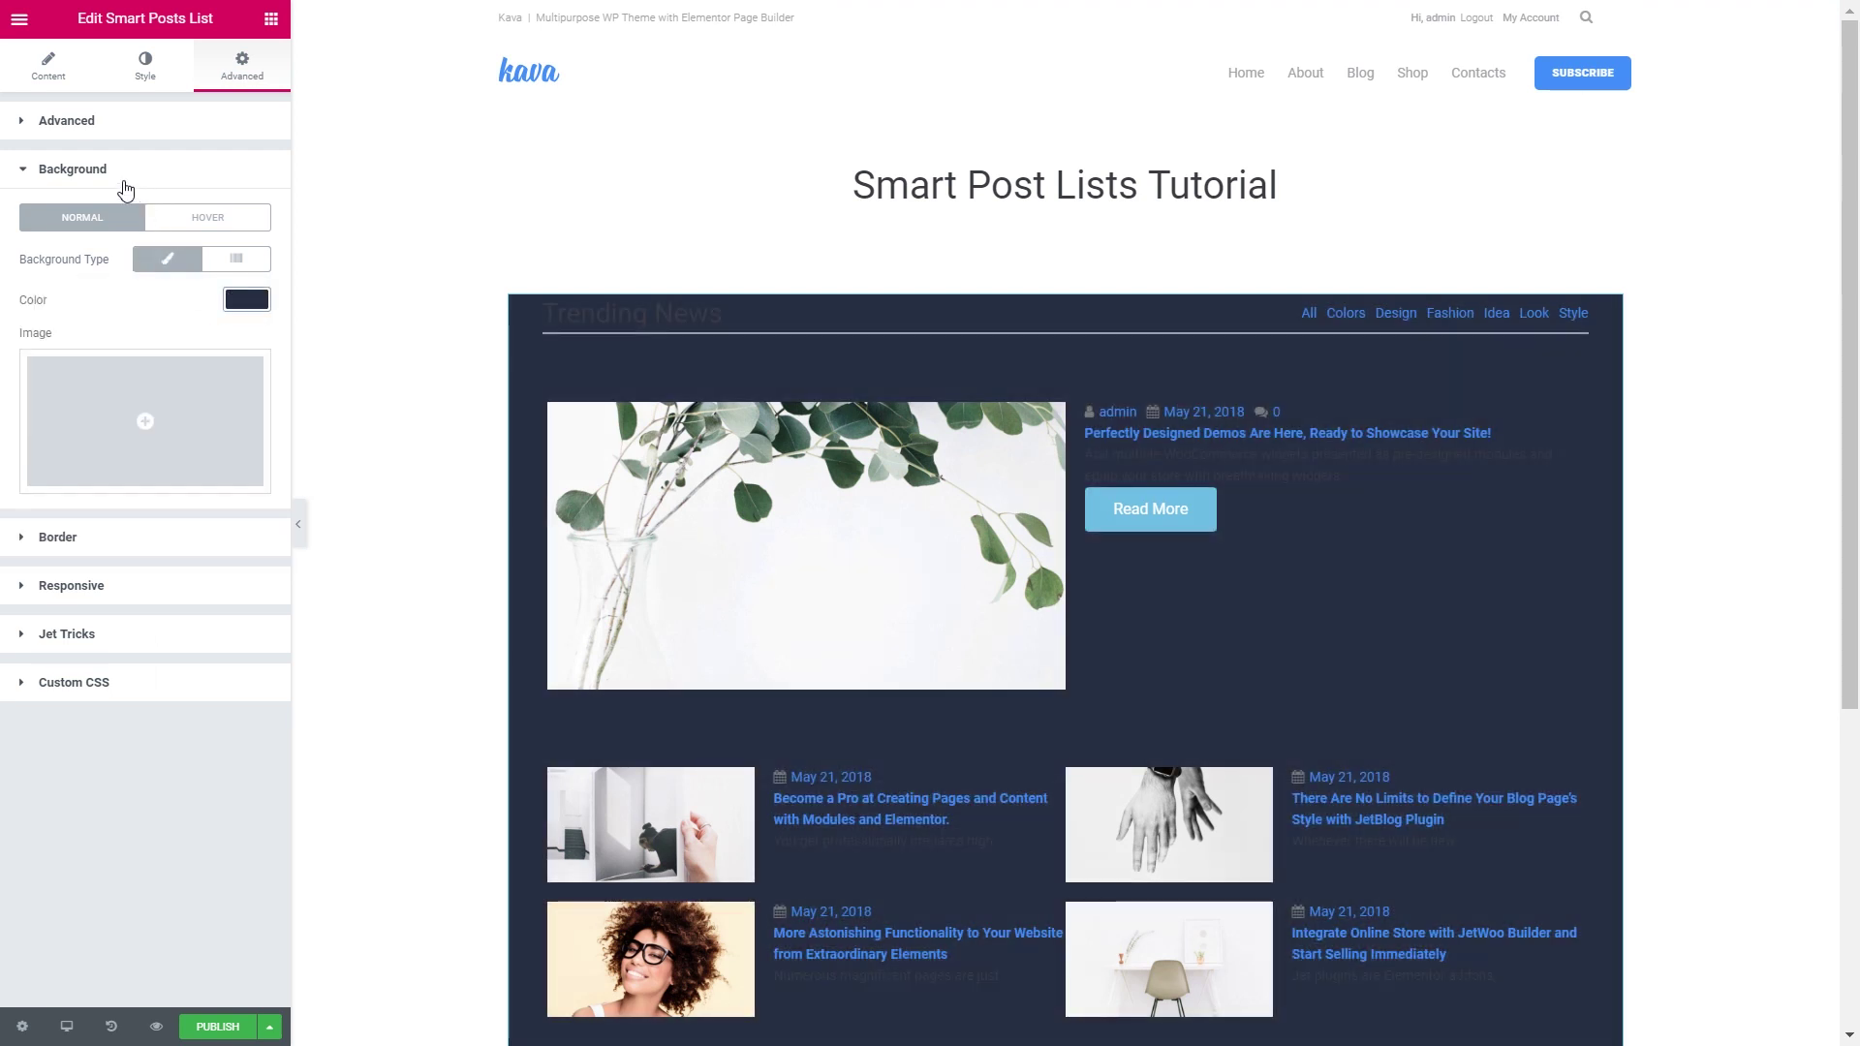
{"action": "left_click", "coordinate": [109, 182]}
{"action": "left_click", "coordinate": [89, 217]}
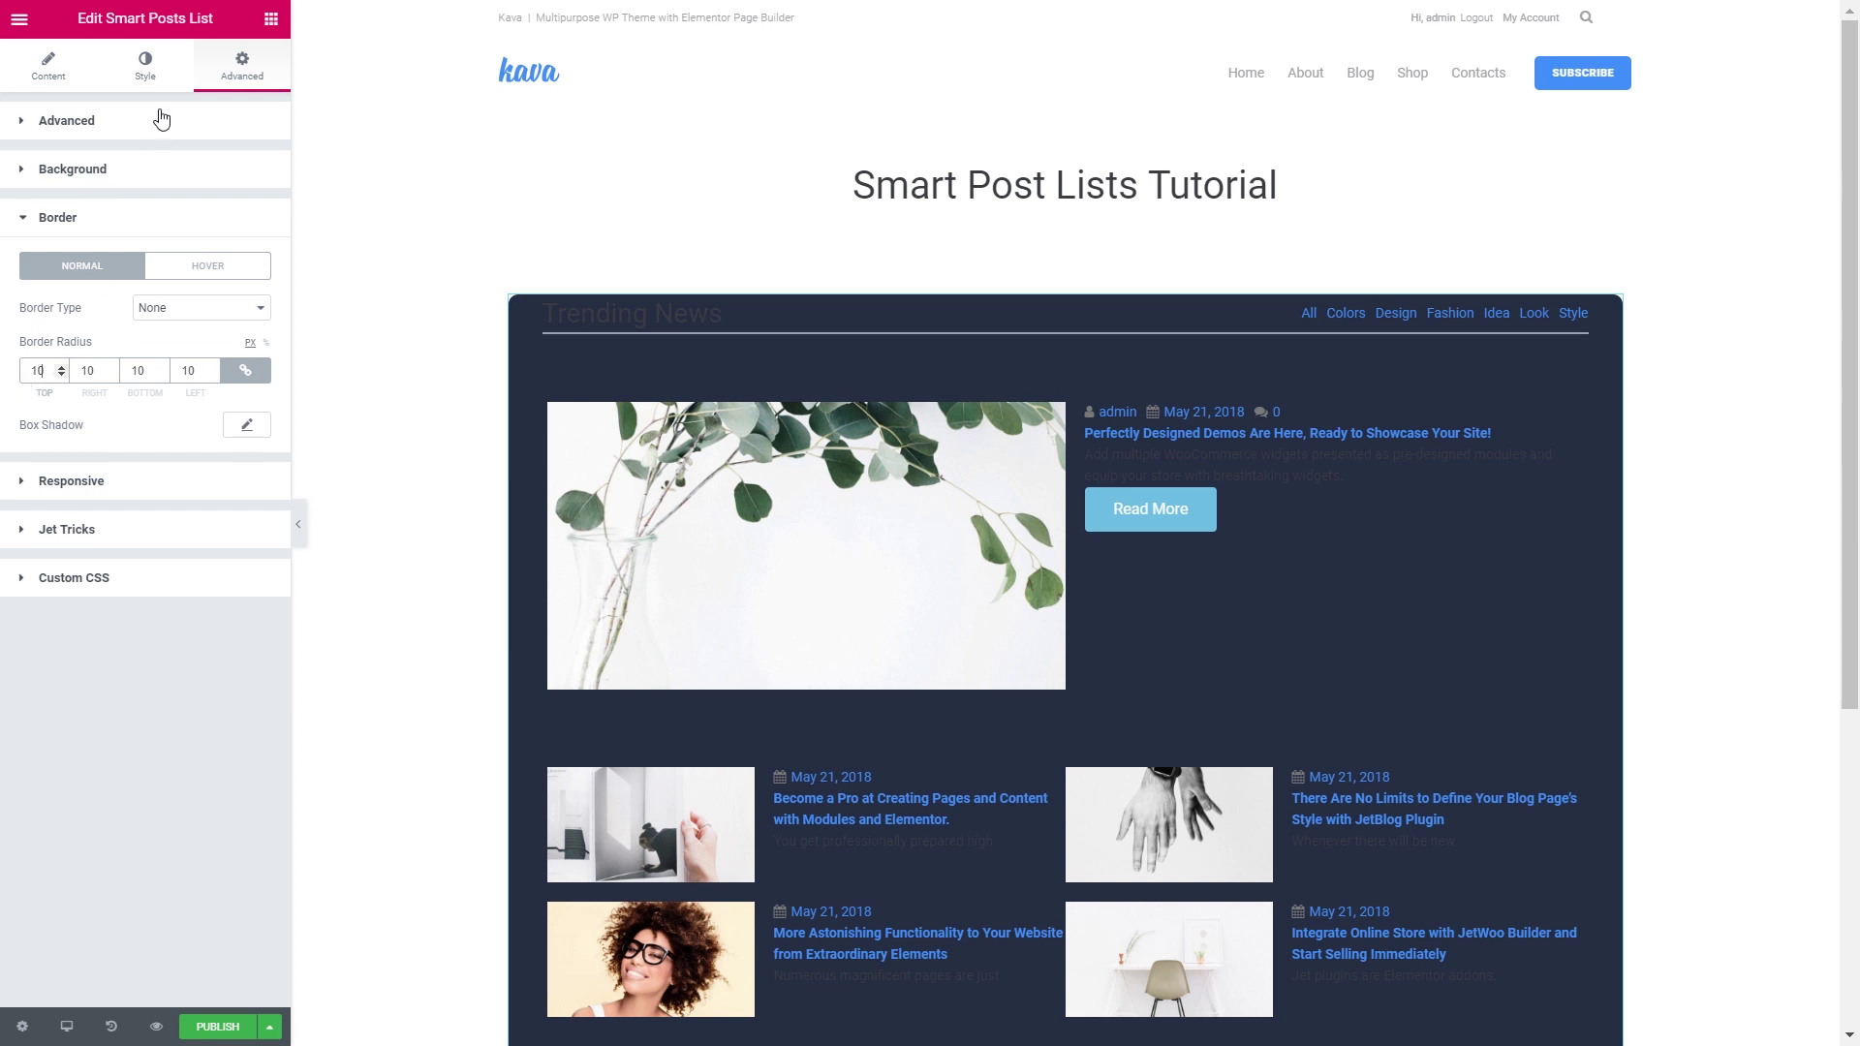
{"action": "left_click", "coordinate": [145, 66]}
Make the Trending News title white with a font weight of 900
{"action": "left_click", "coordinate": [96, 429]}
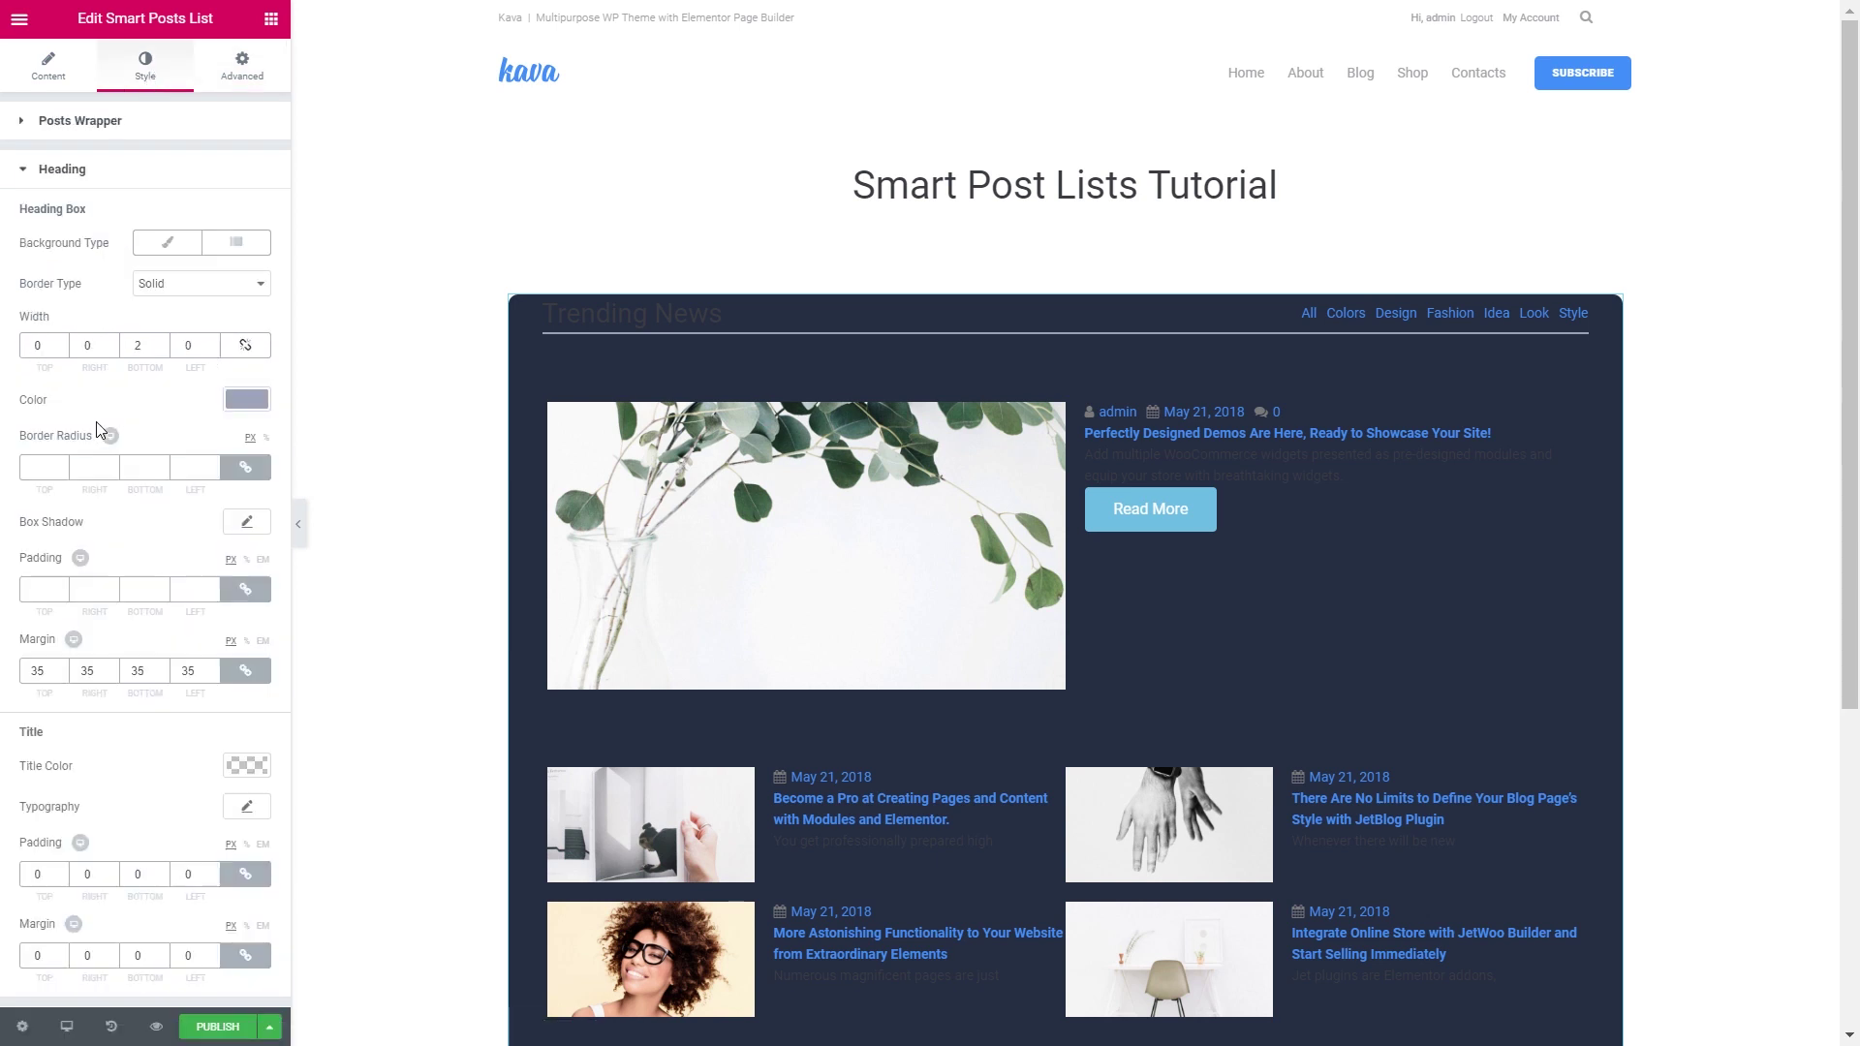
{"action": "scroll", "coordinate": [178, 635], "scroll_direction": "down", "scroll_amount": 3}
{"action": "left_click", "coordinate": [237, 525]}
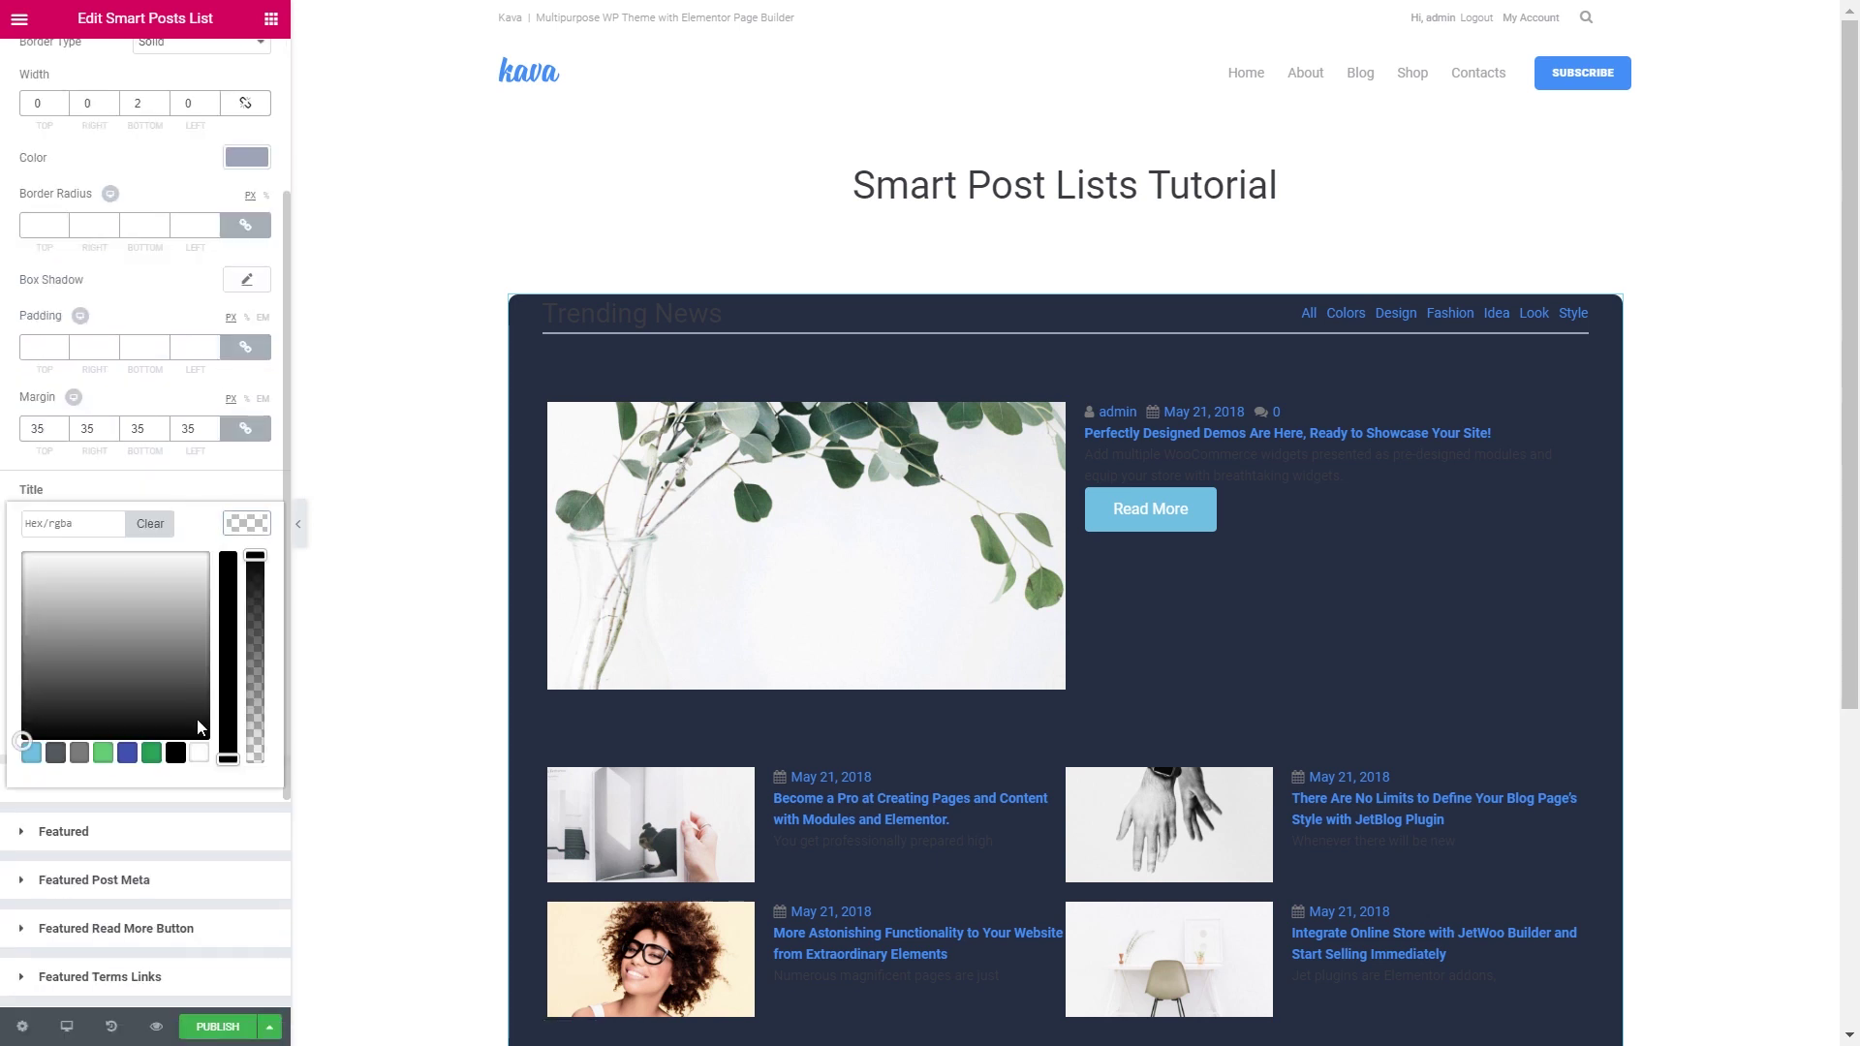
{"action": "left_click", "coordinate": [198, 753]}
{"action": "left_click", "coordinate": [255, 530]}
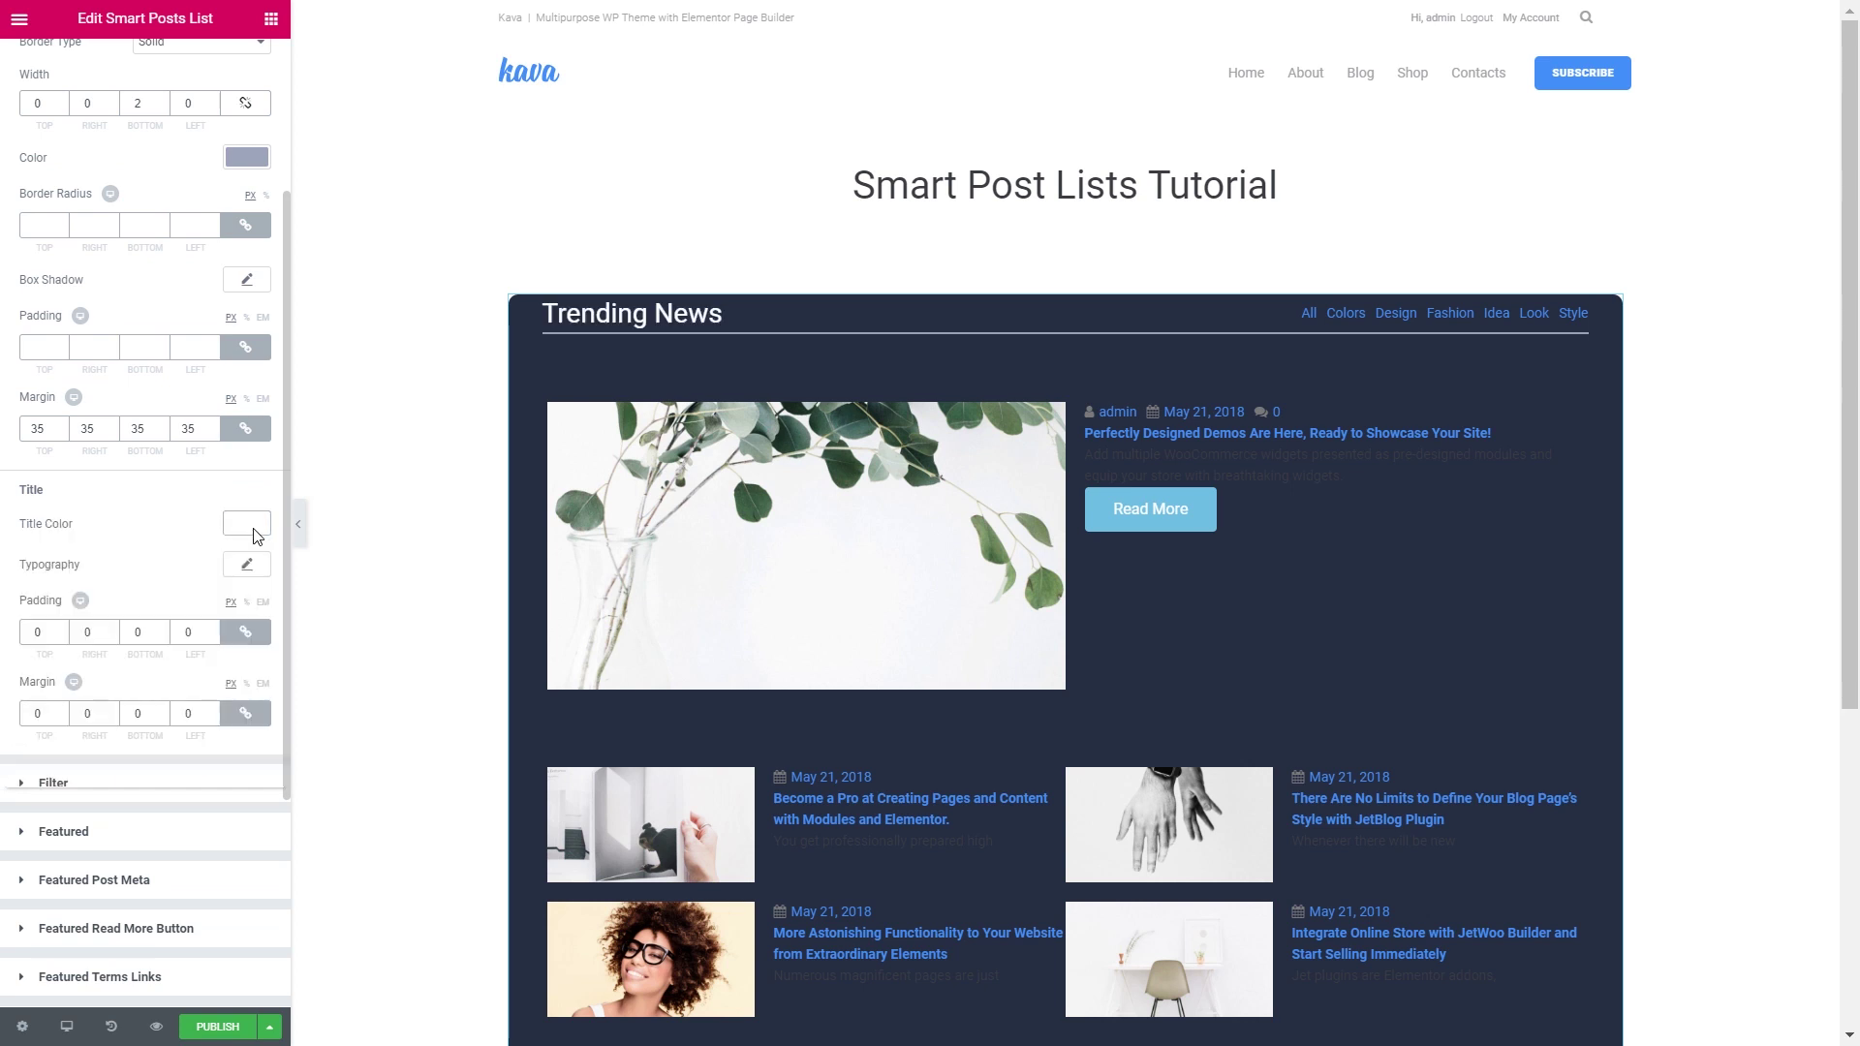
{"action": "left_click", "coordinate": [247, 564]}
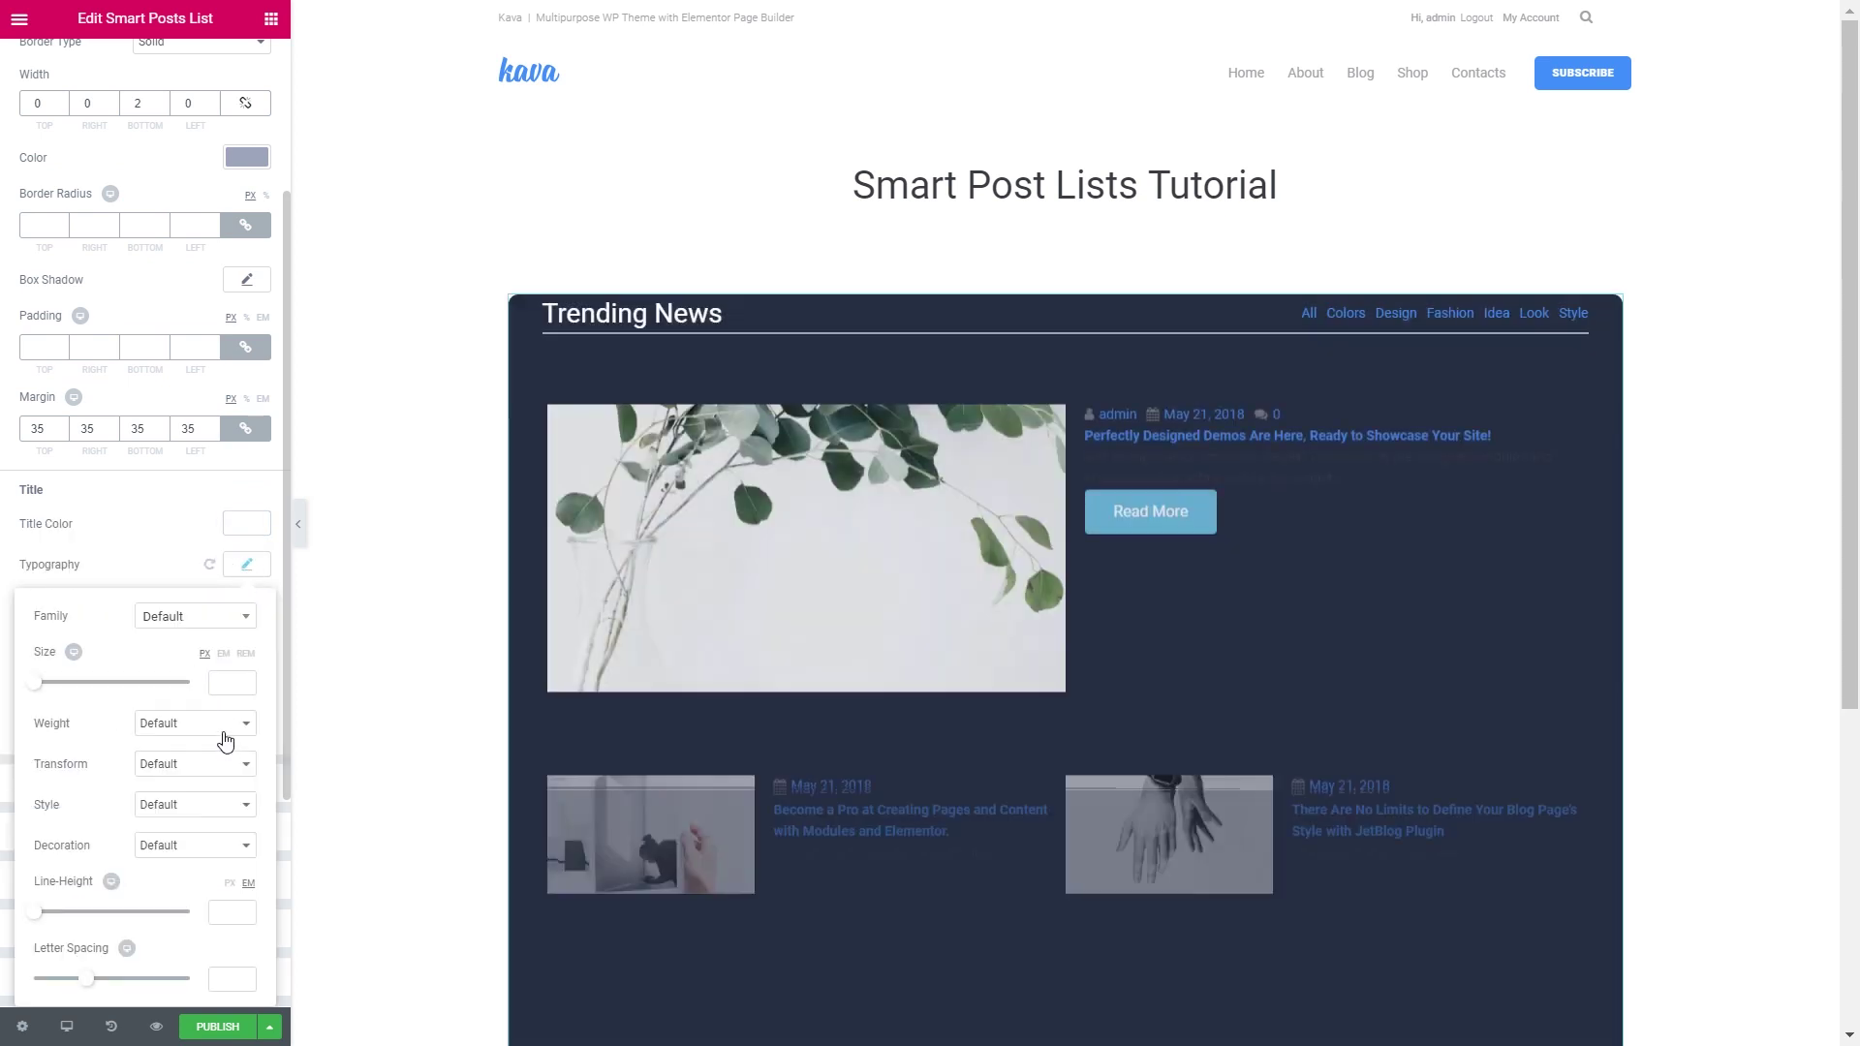
{"action": "left_click", "coordinate": [220, 724]}
{"action": "left_click", "coordinate": [194, 876]}
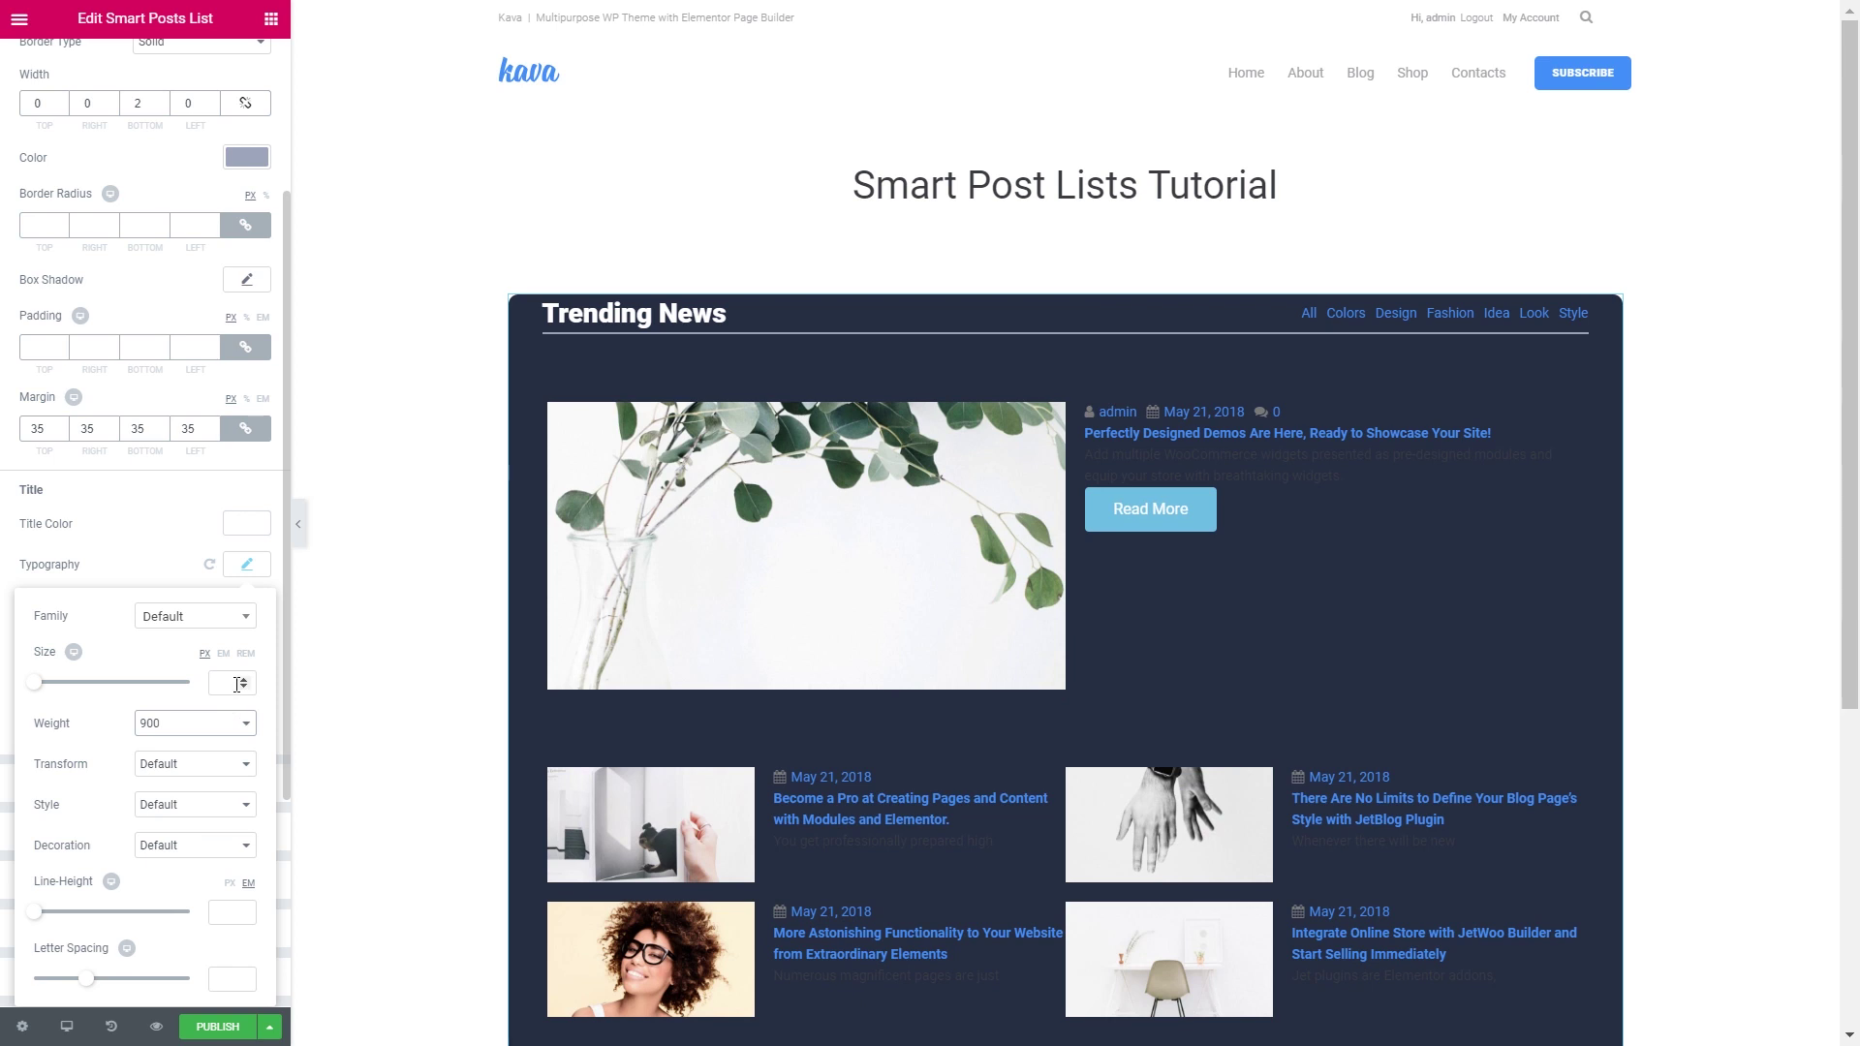
{"action": "left_click", "coordinate": [248, 566]}
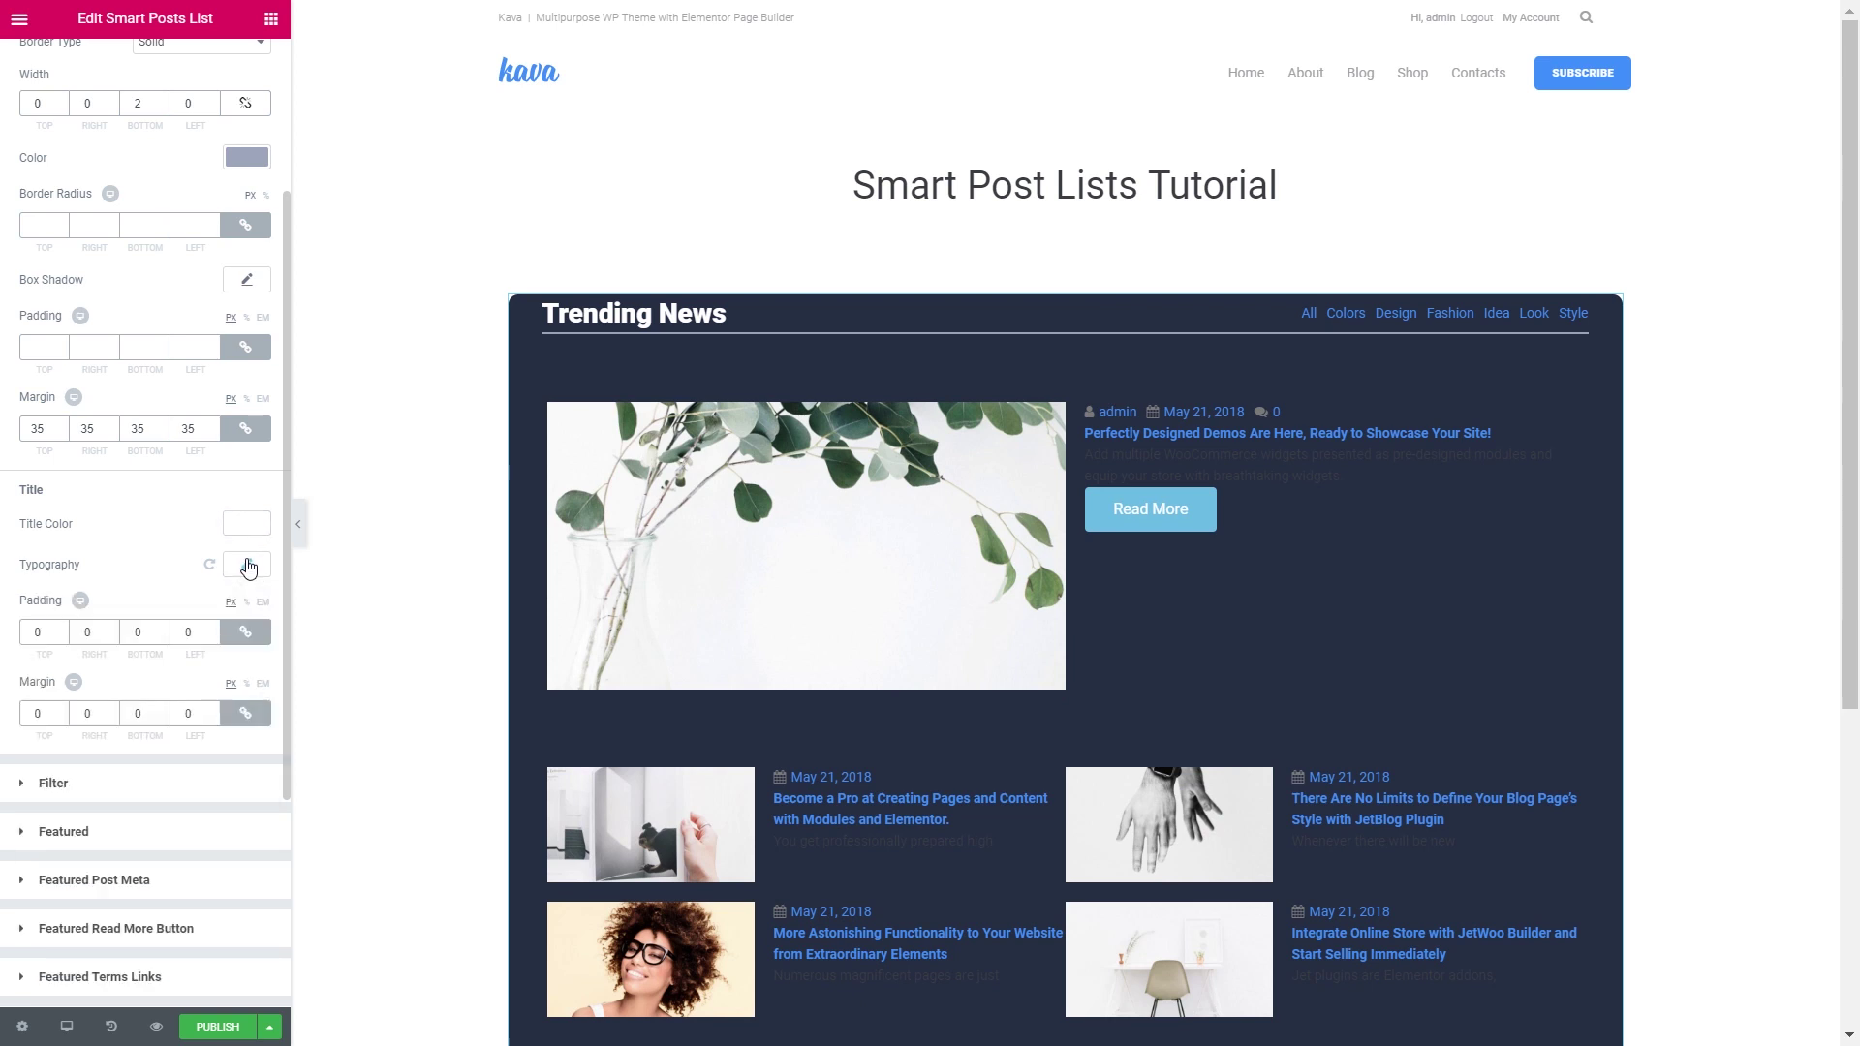
Unlink the title margin and set its top and bottom margins to 20 px
{"action": "scroll", "coordinate": [132, 581], "scroll_direction": "down", "scroll_amount": 2}
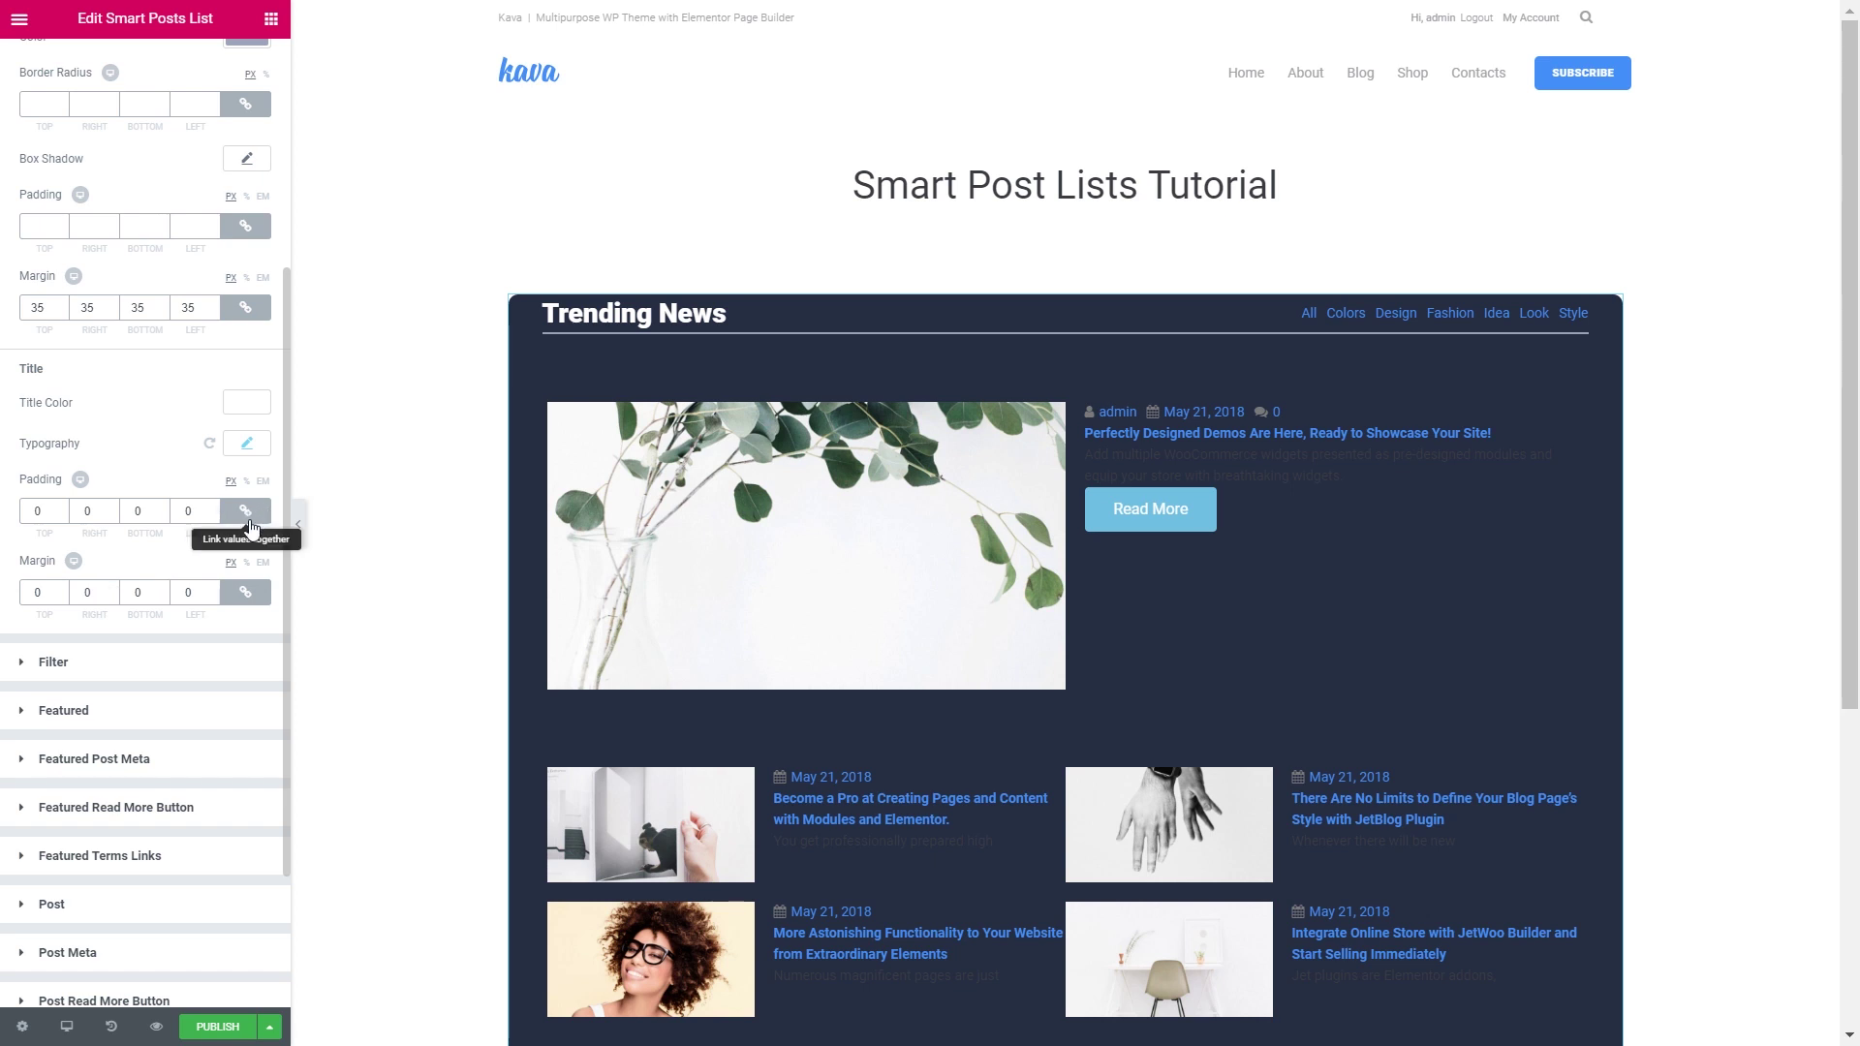
{"action": "left_click", "coordinate": [245, 593]}
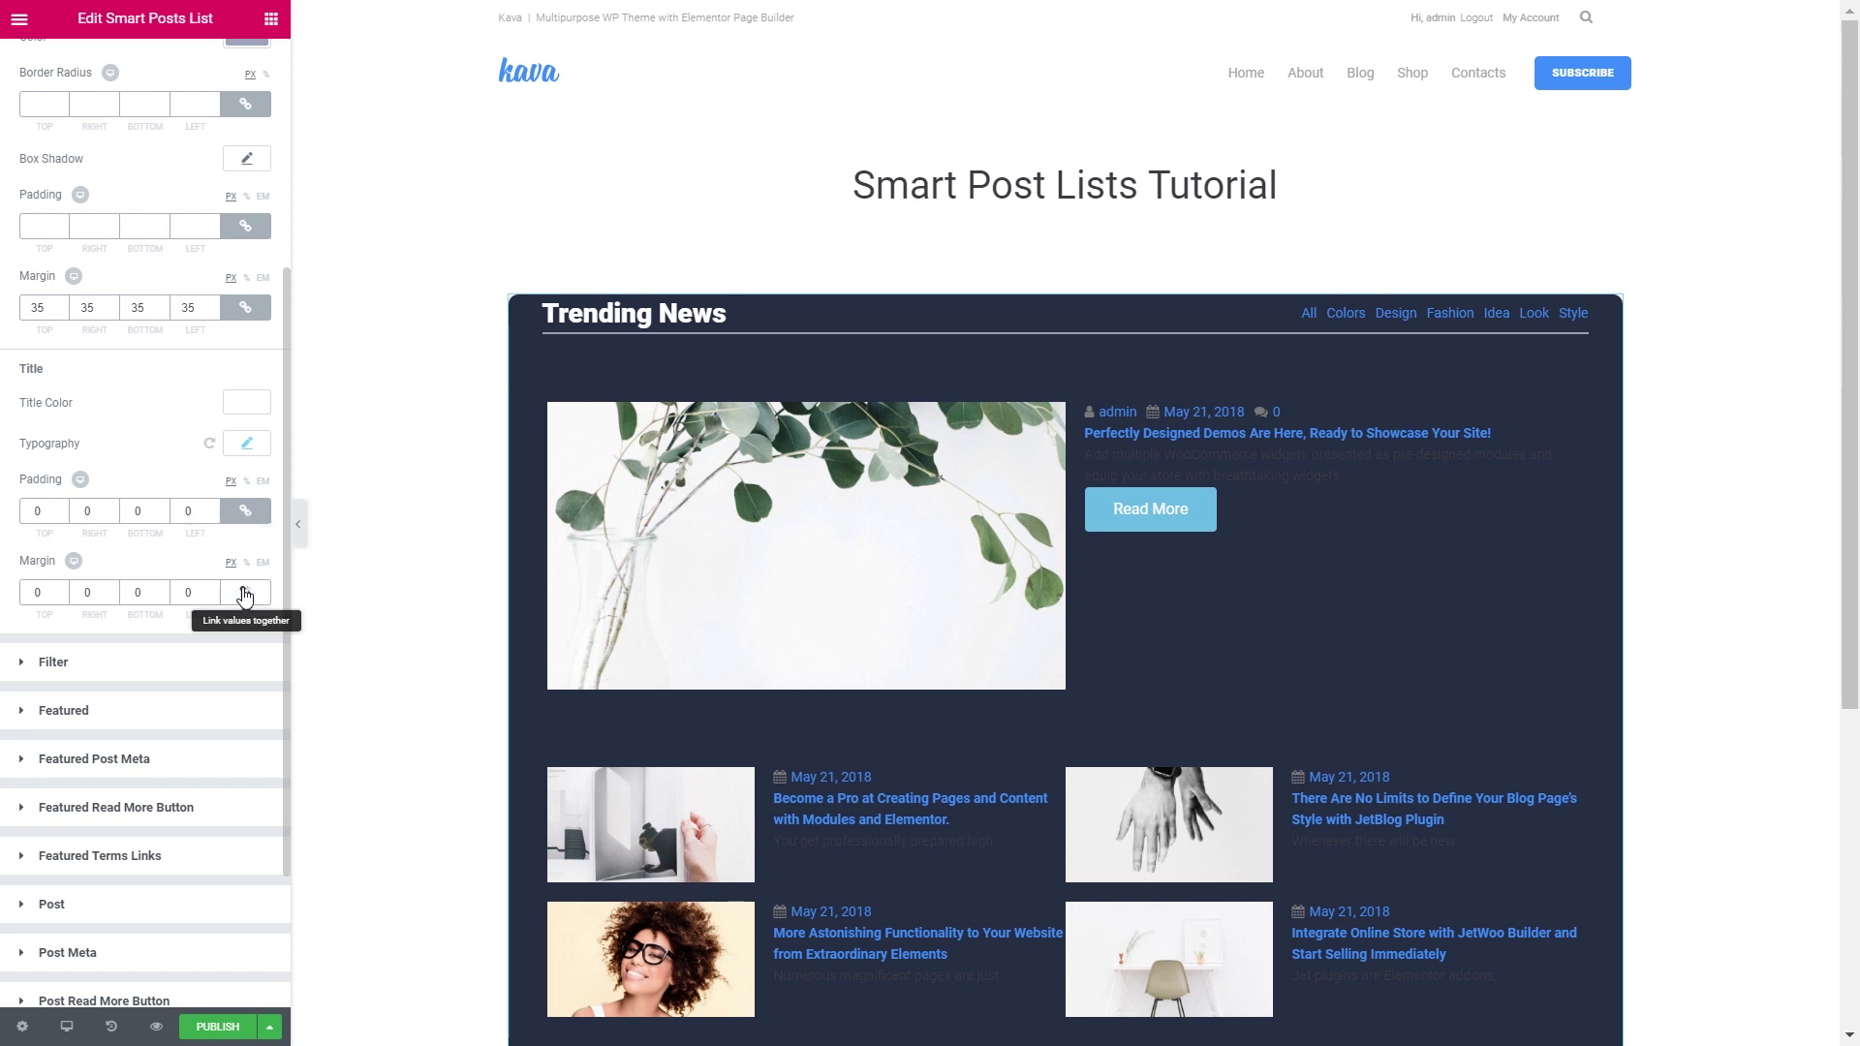
{"action": "double_click", "coordinate": [43, 593]}
{"action": "type", "text": "20"}
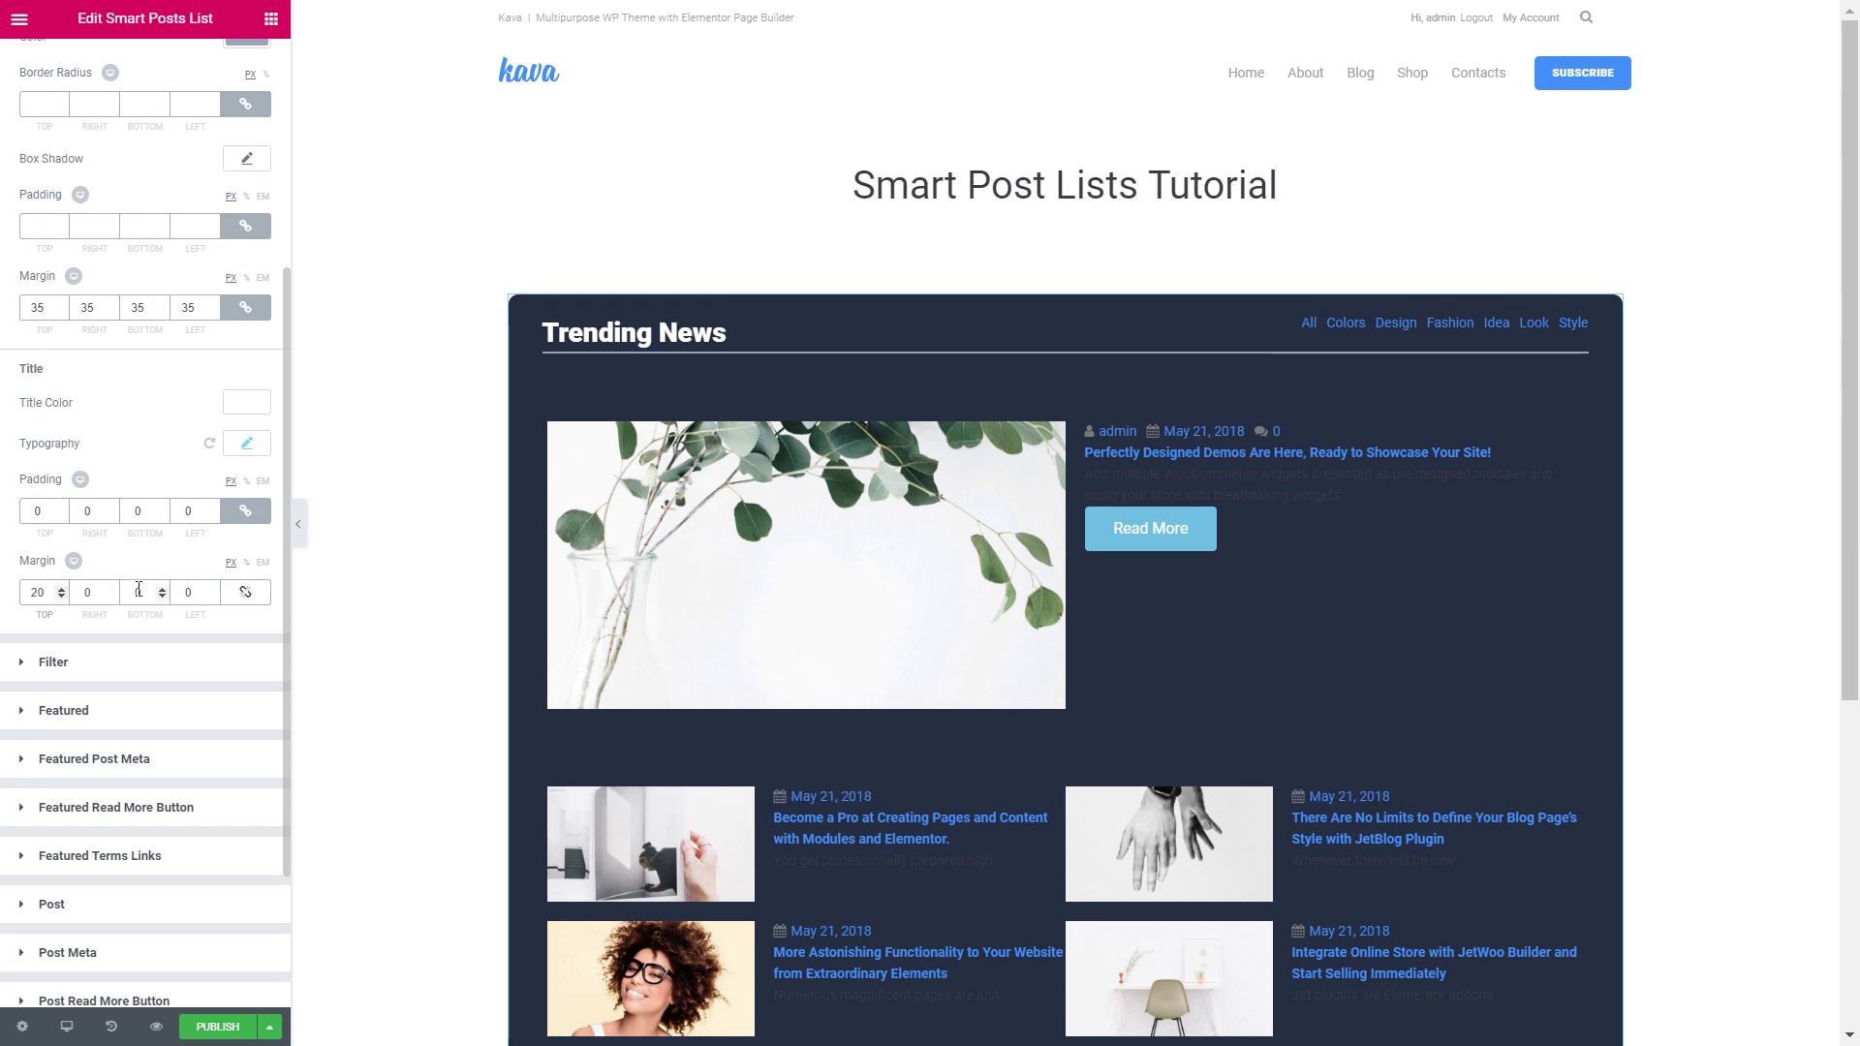
{"action": "left_click", "coordinate": [139, 591]}
{"action": "type", "text": "20"}
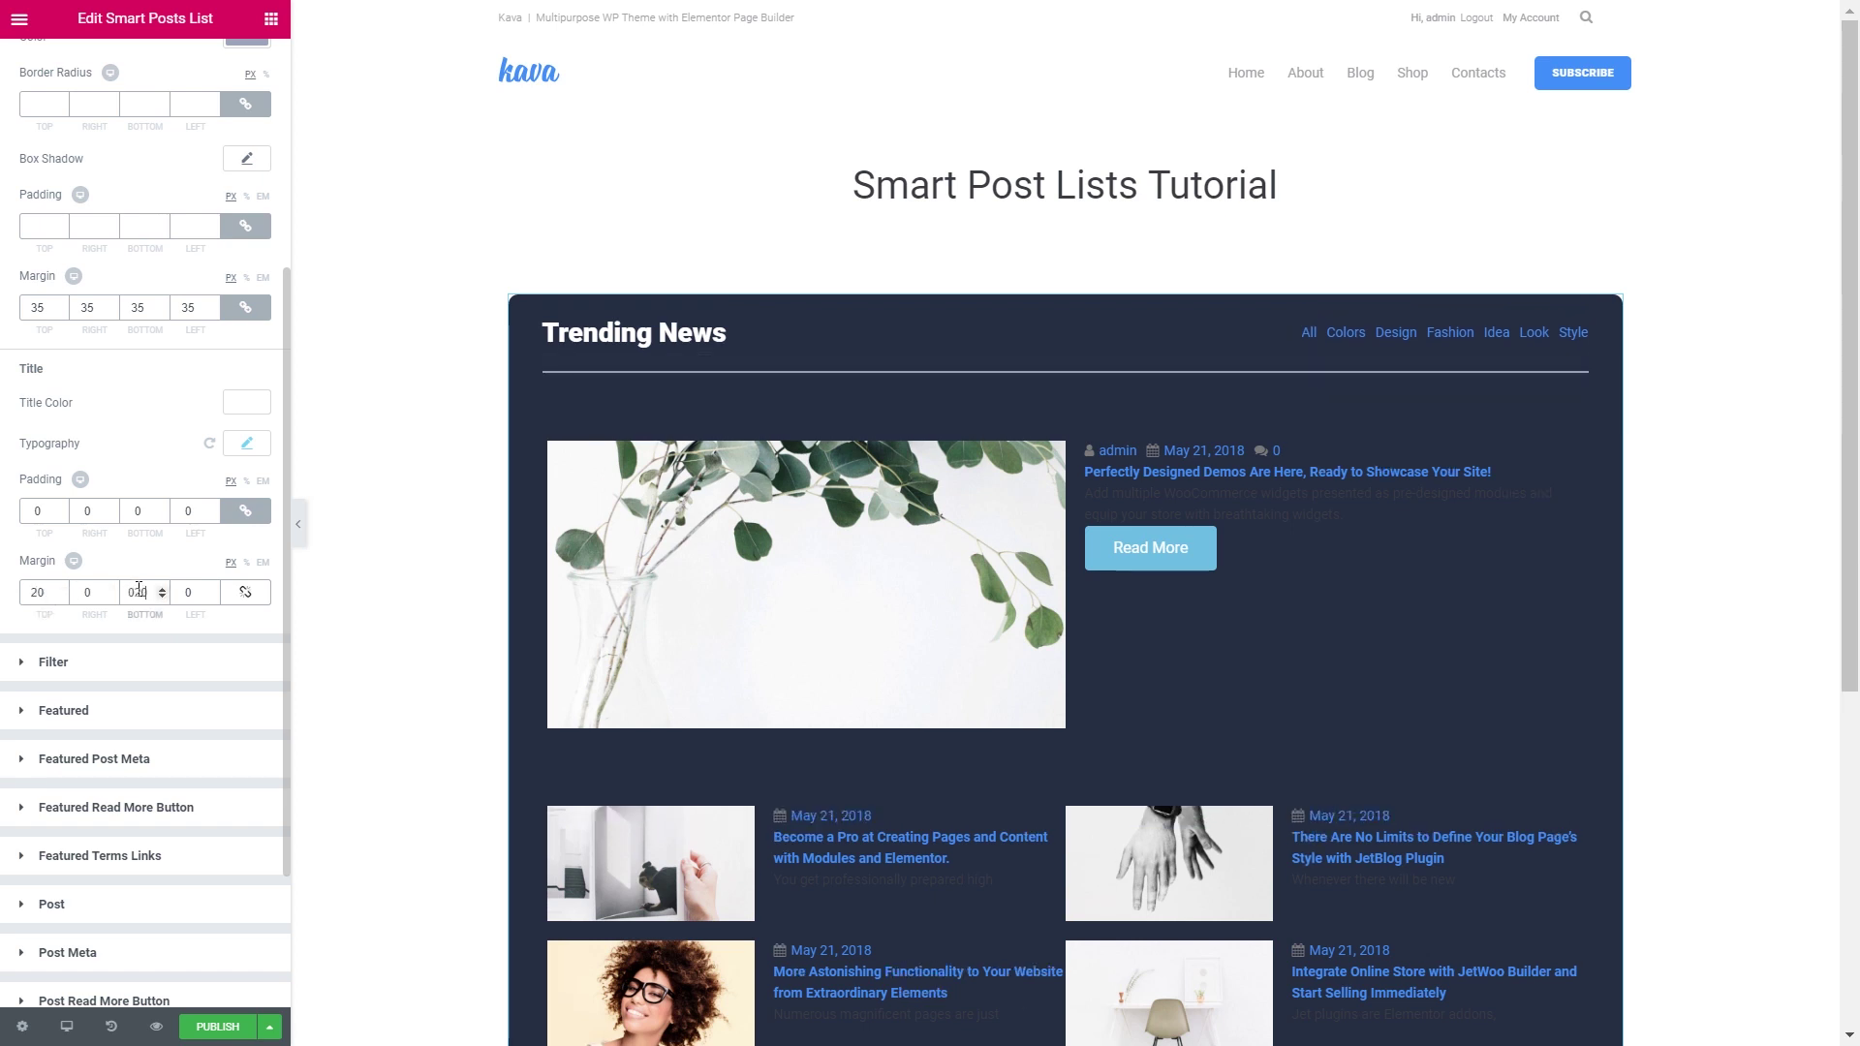
{"action": "scroll", "coordinate": [153, 552], "scroll_direction": "up", "scroll_amount": 5}
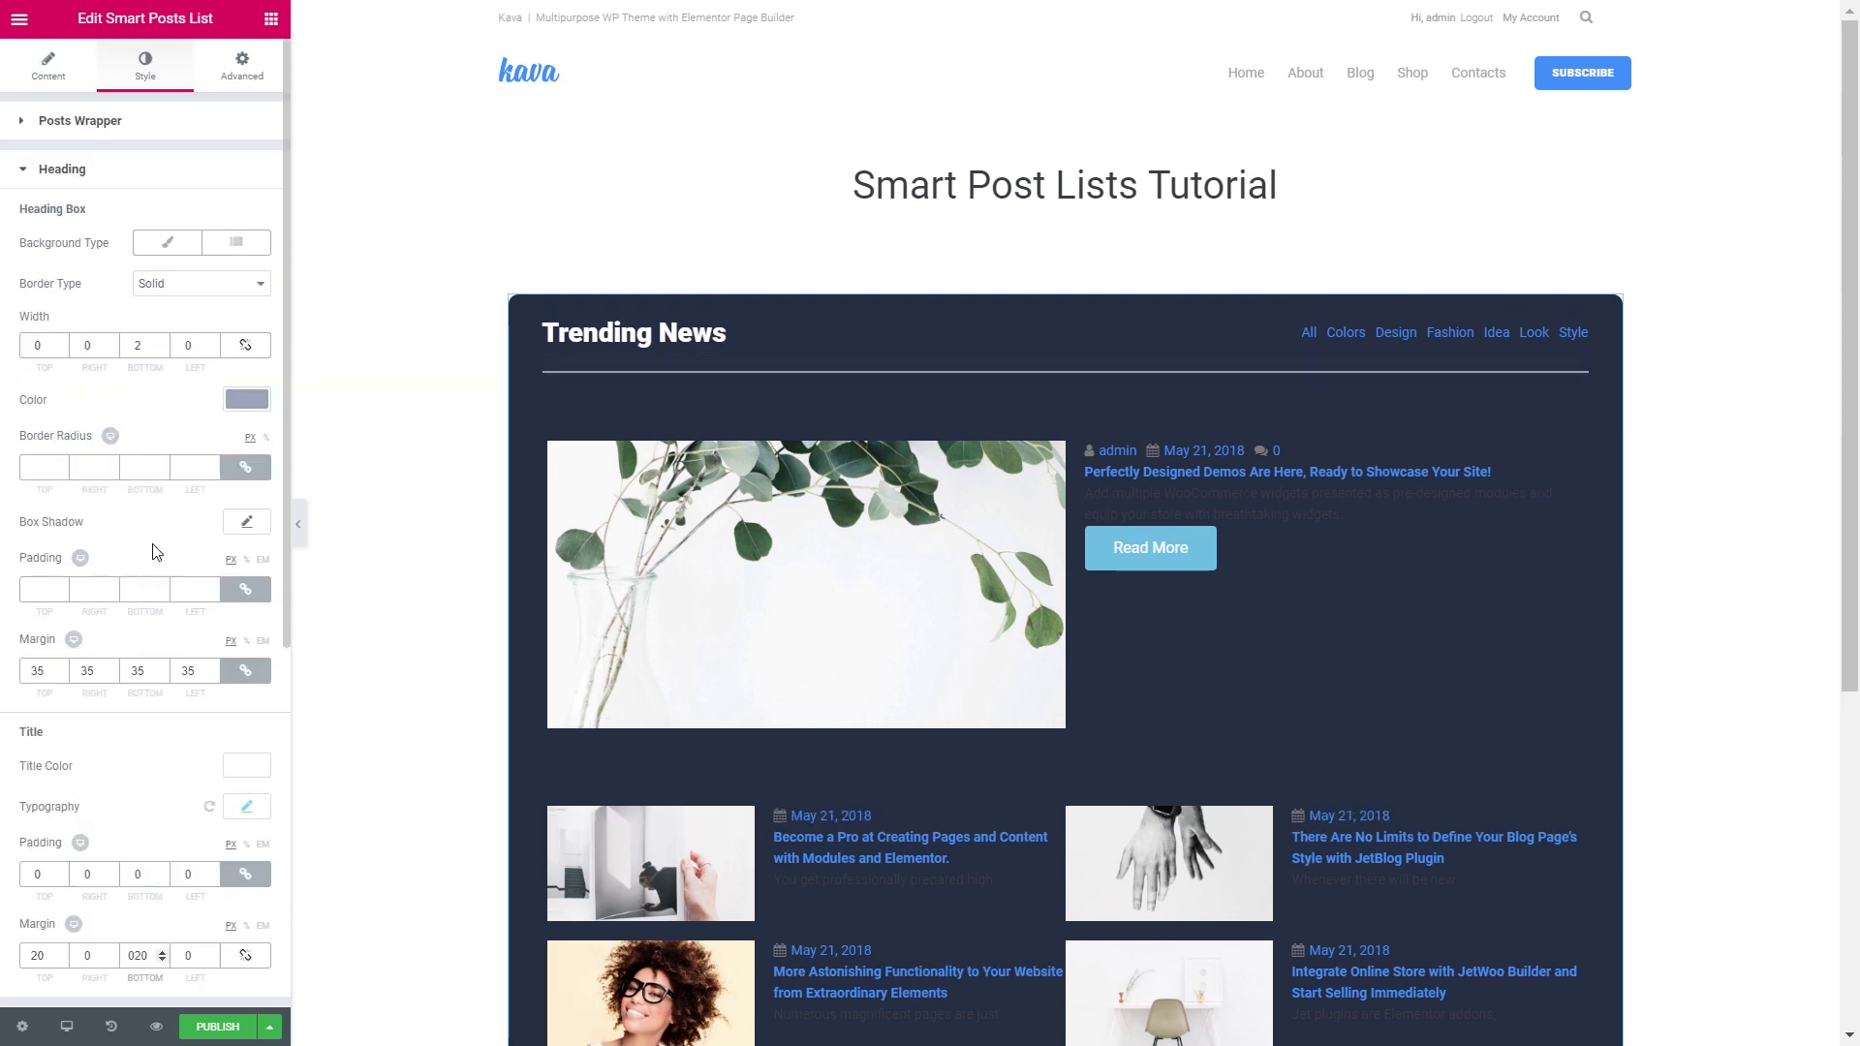
{"action": "left_click", "coordinate": [104, 187]}
Paste a pinkish-red colour into the filter terms' colour
{"action": "left_click", "coordinate": [73, 226]}
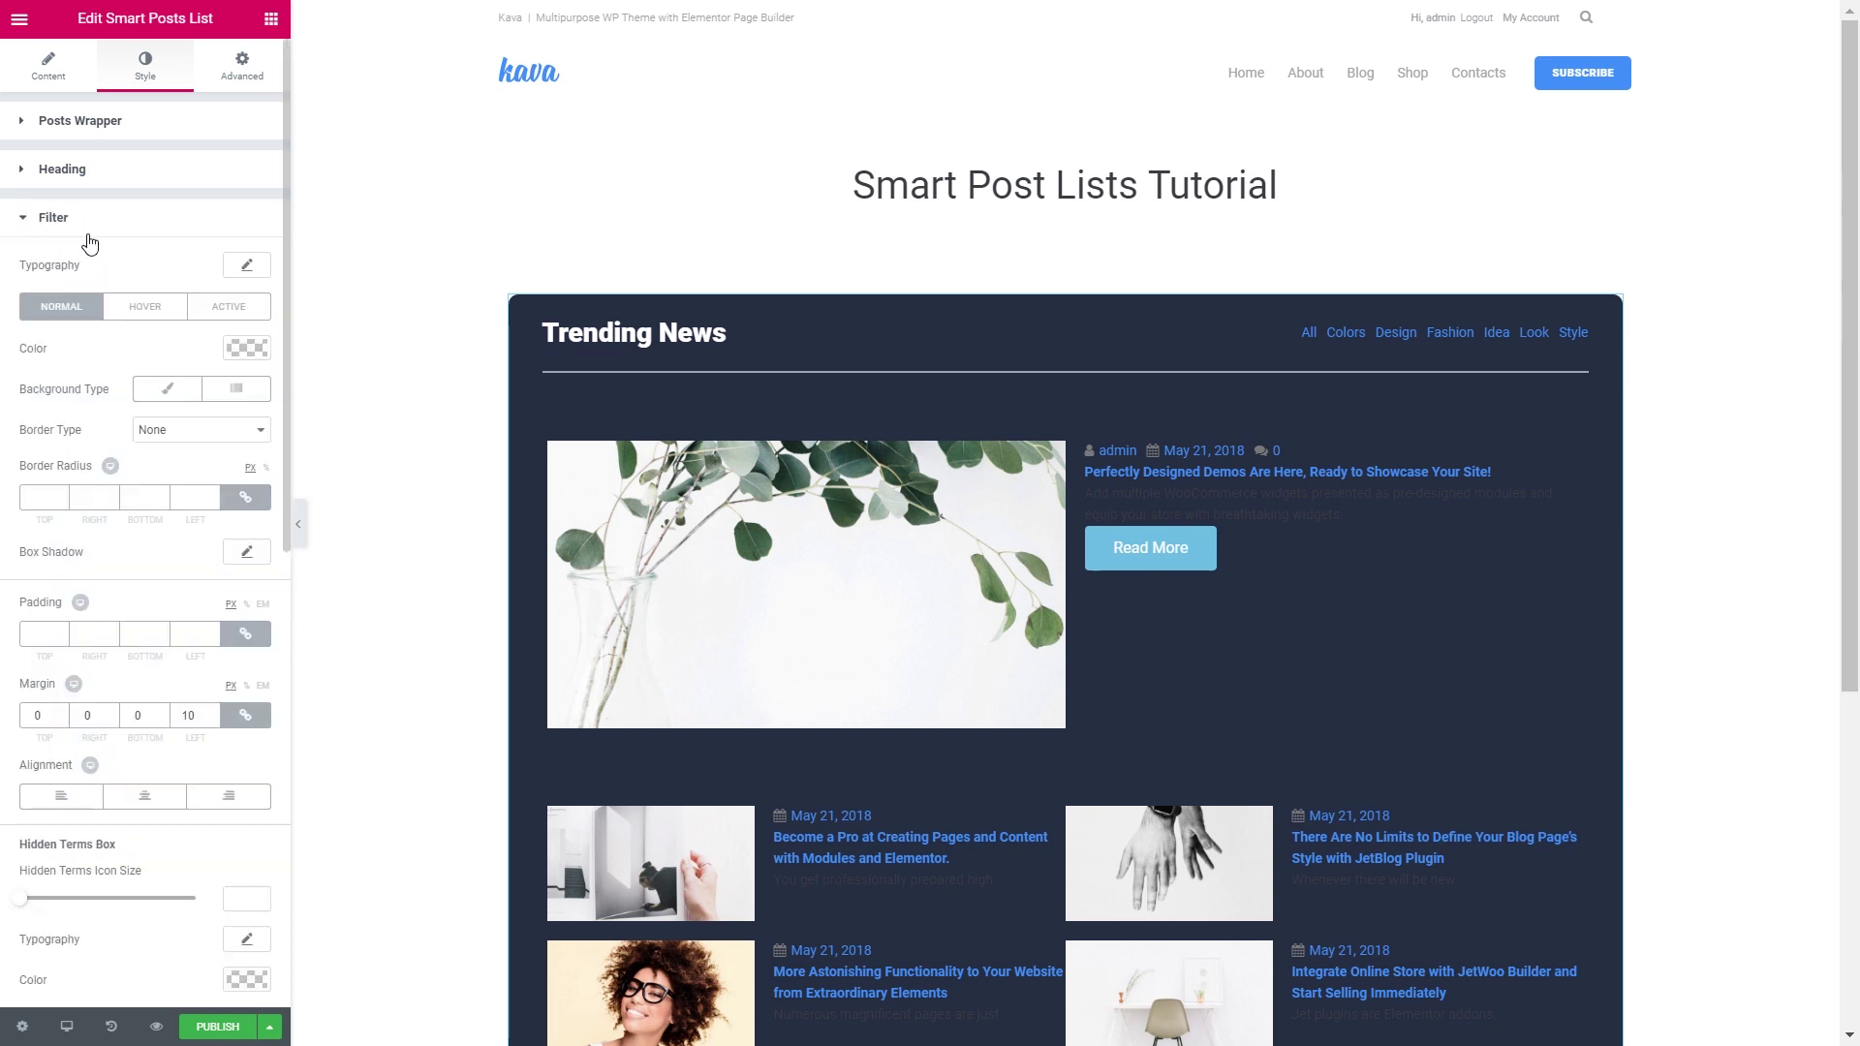
{"action": "left_click", "coordinate": [248, 268]}
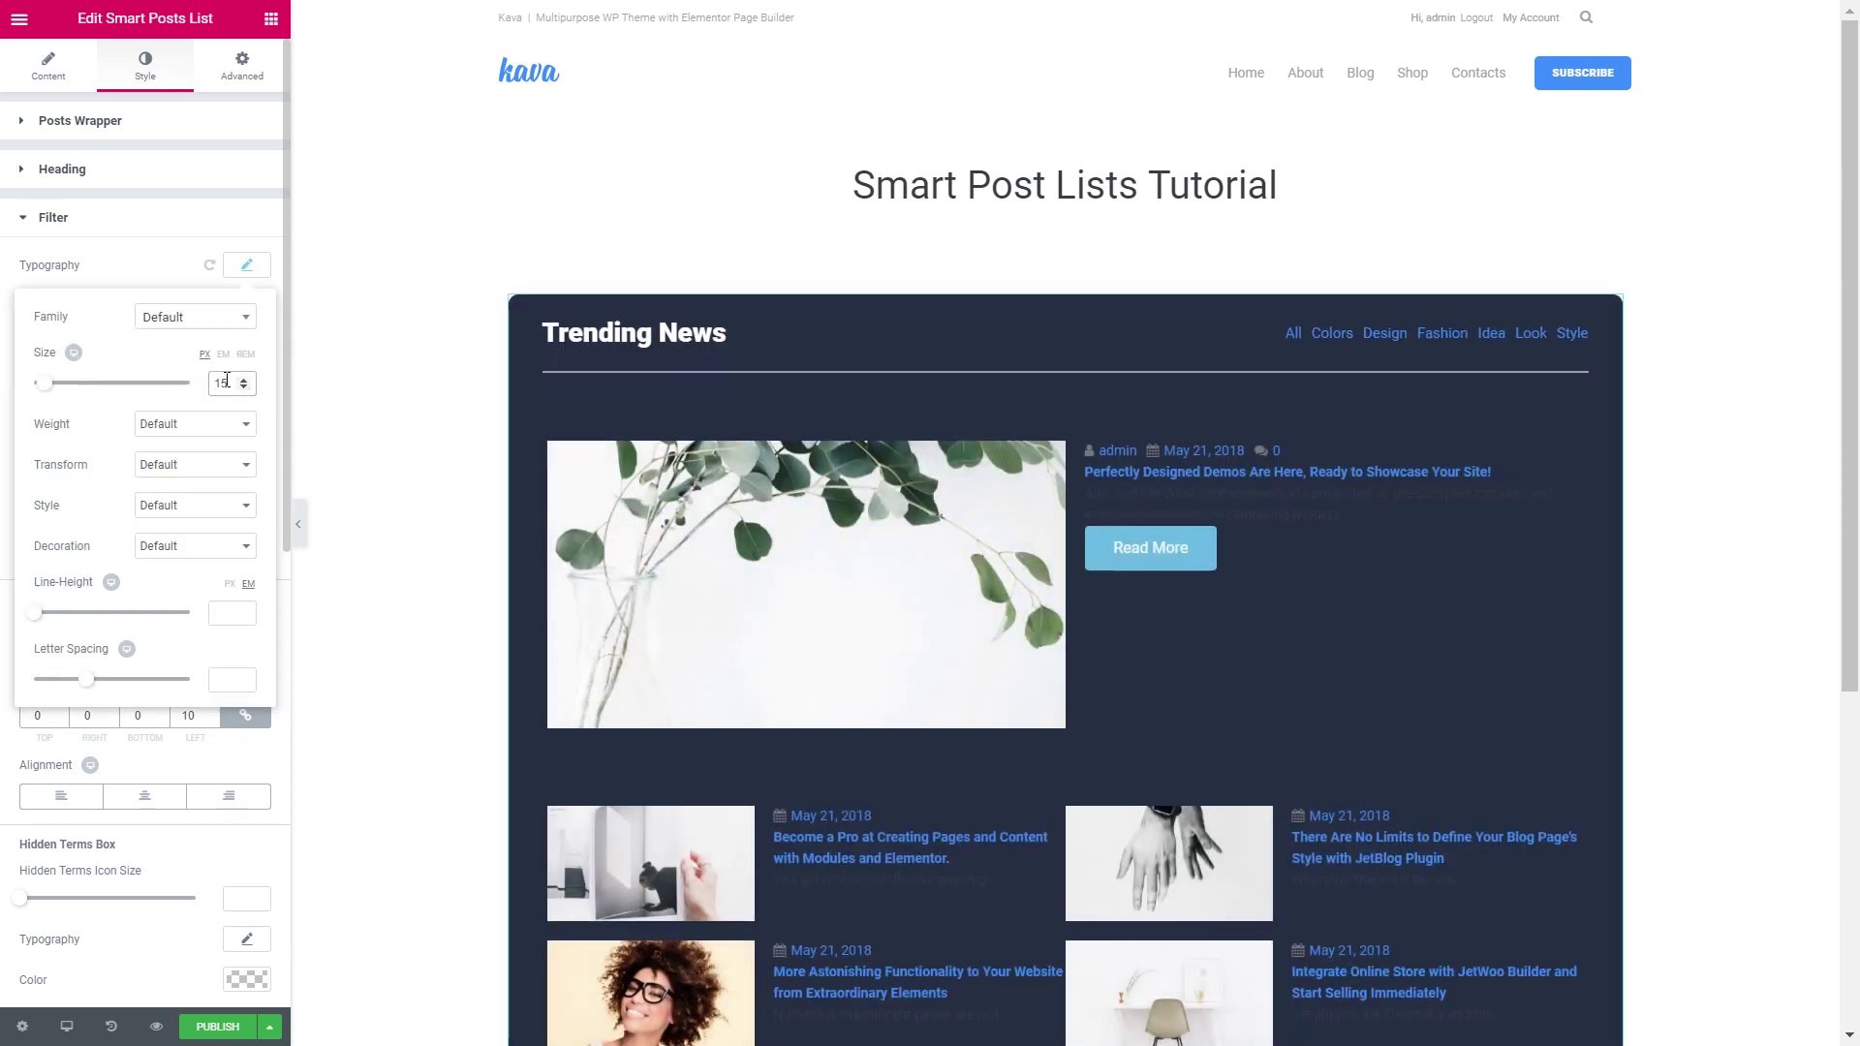
{"action": "left_click", "coordinate": [243, 268]}
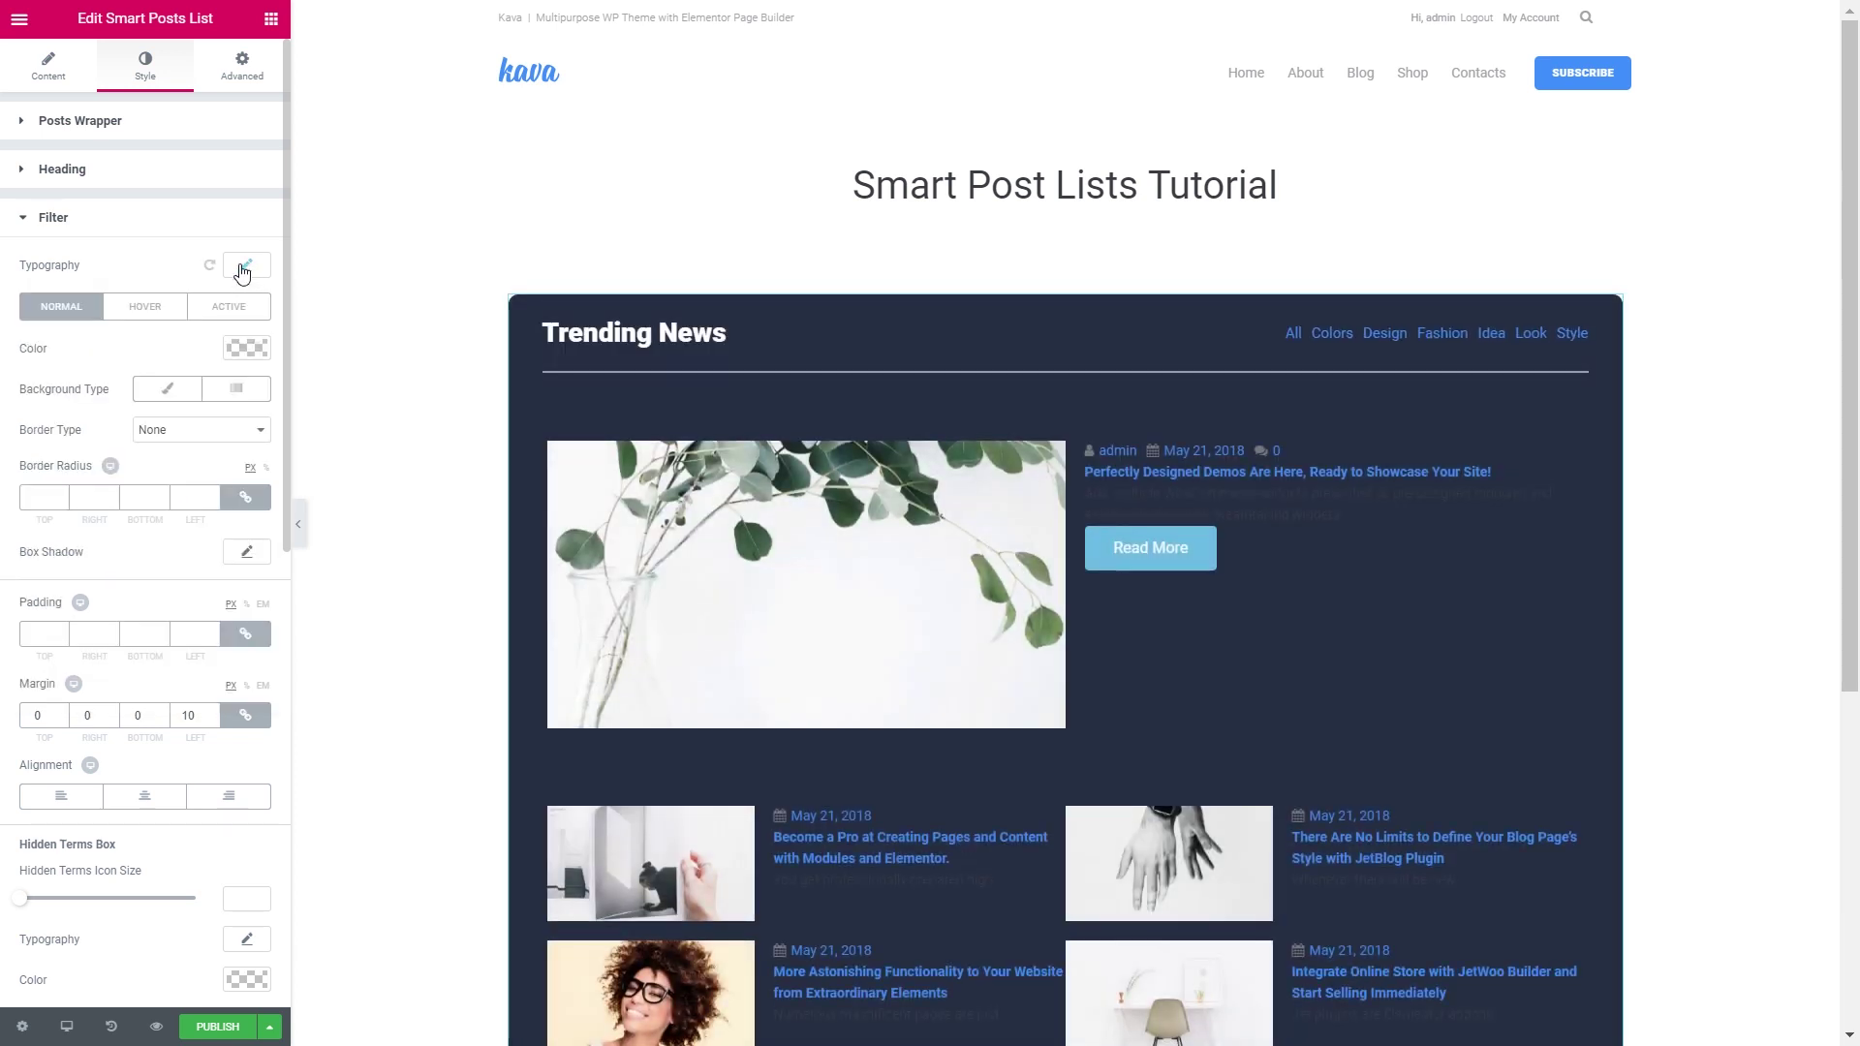
{"action": "left_click", "coordinate": [242, 349]}
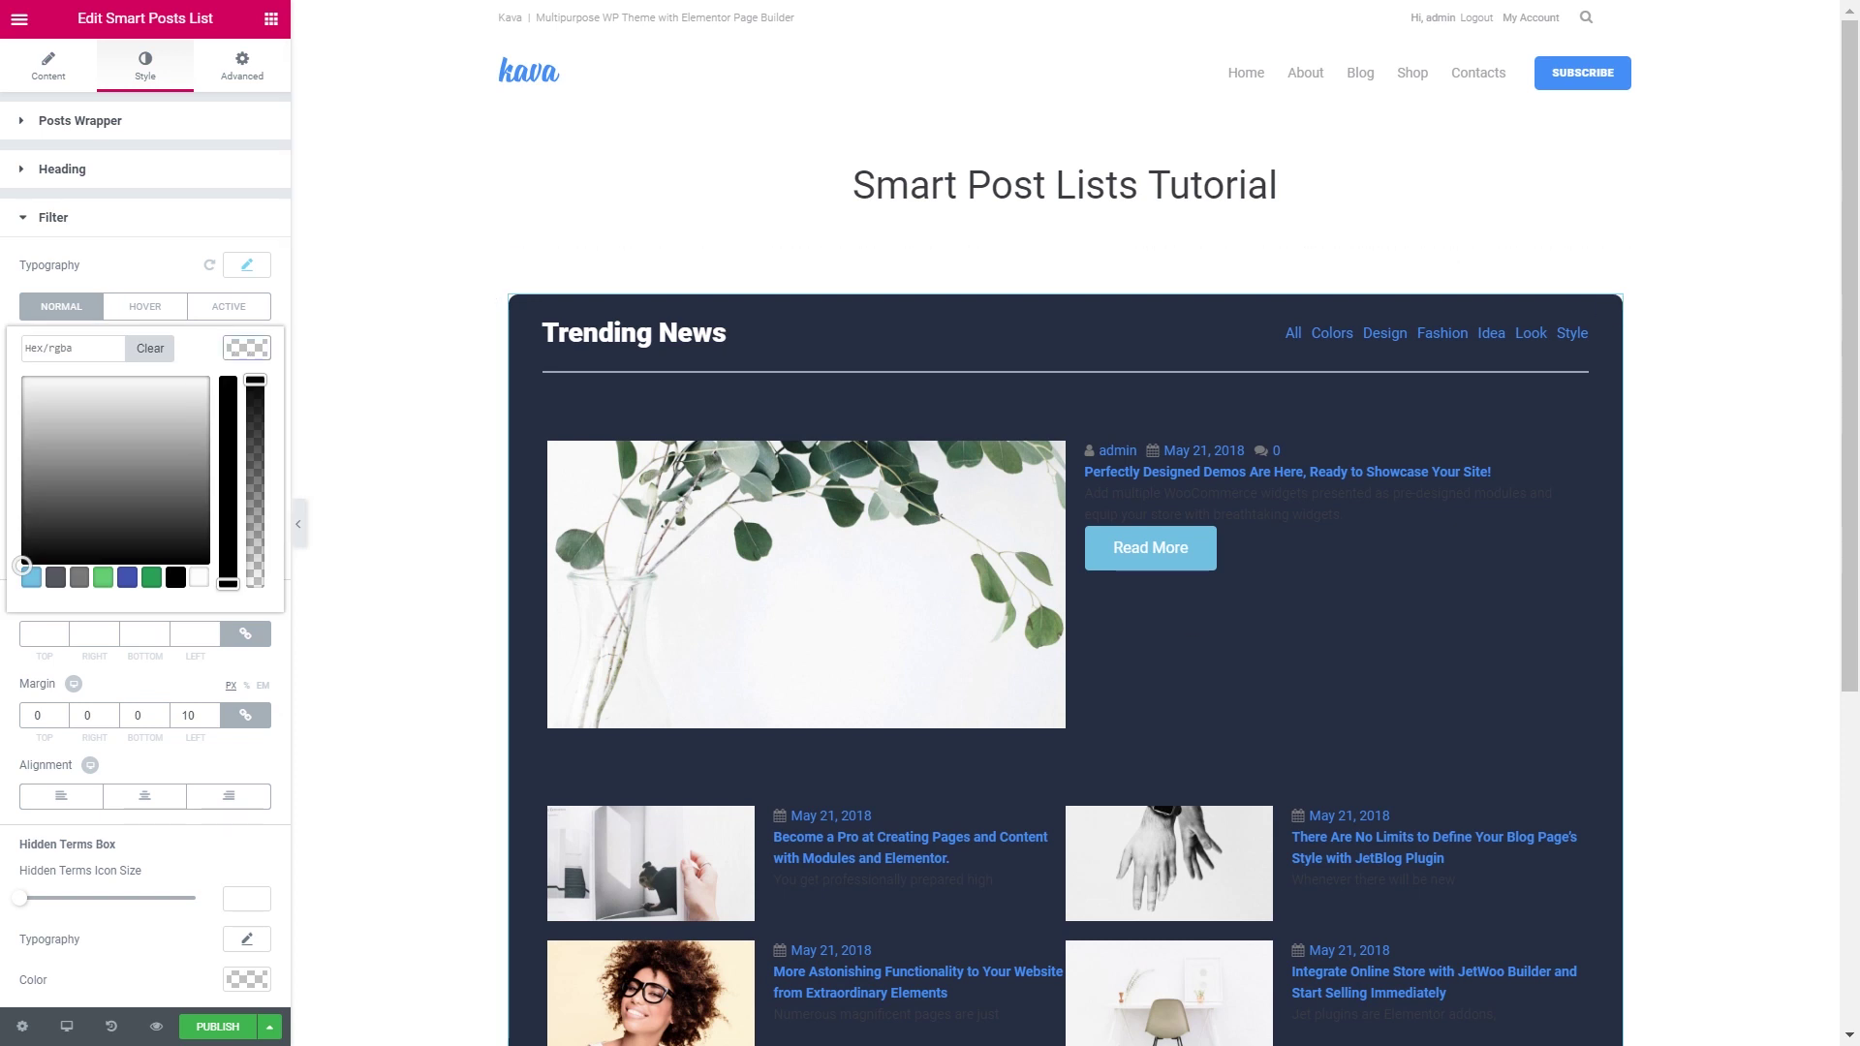
{"action": "left_click", "coordinate": [136, 352]}
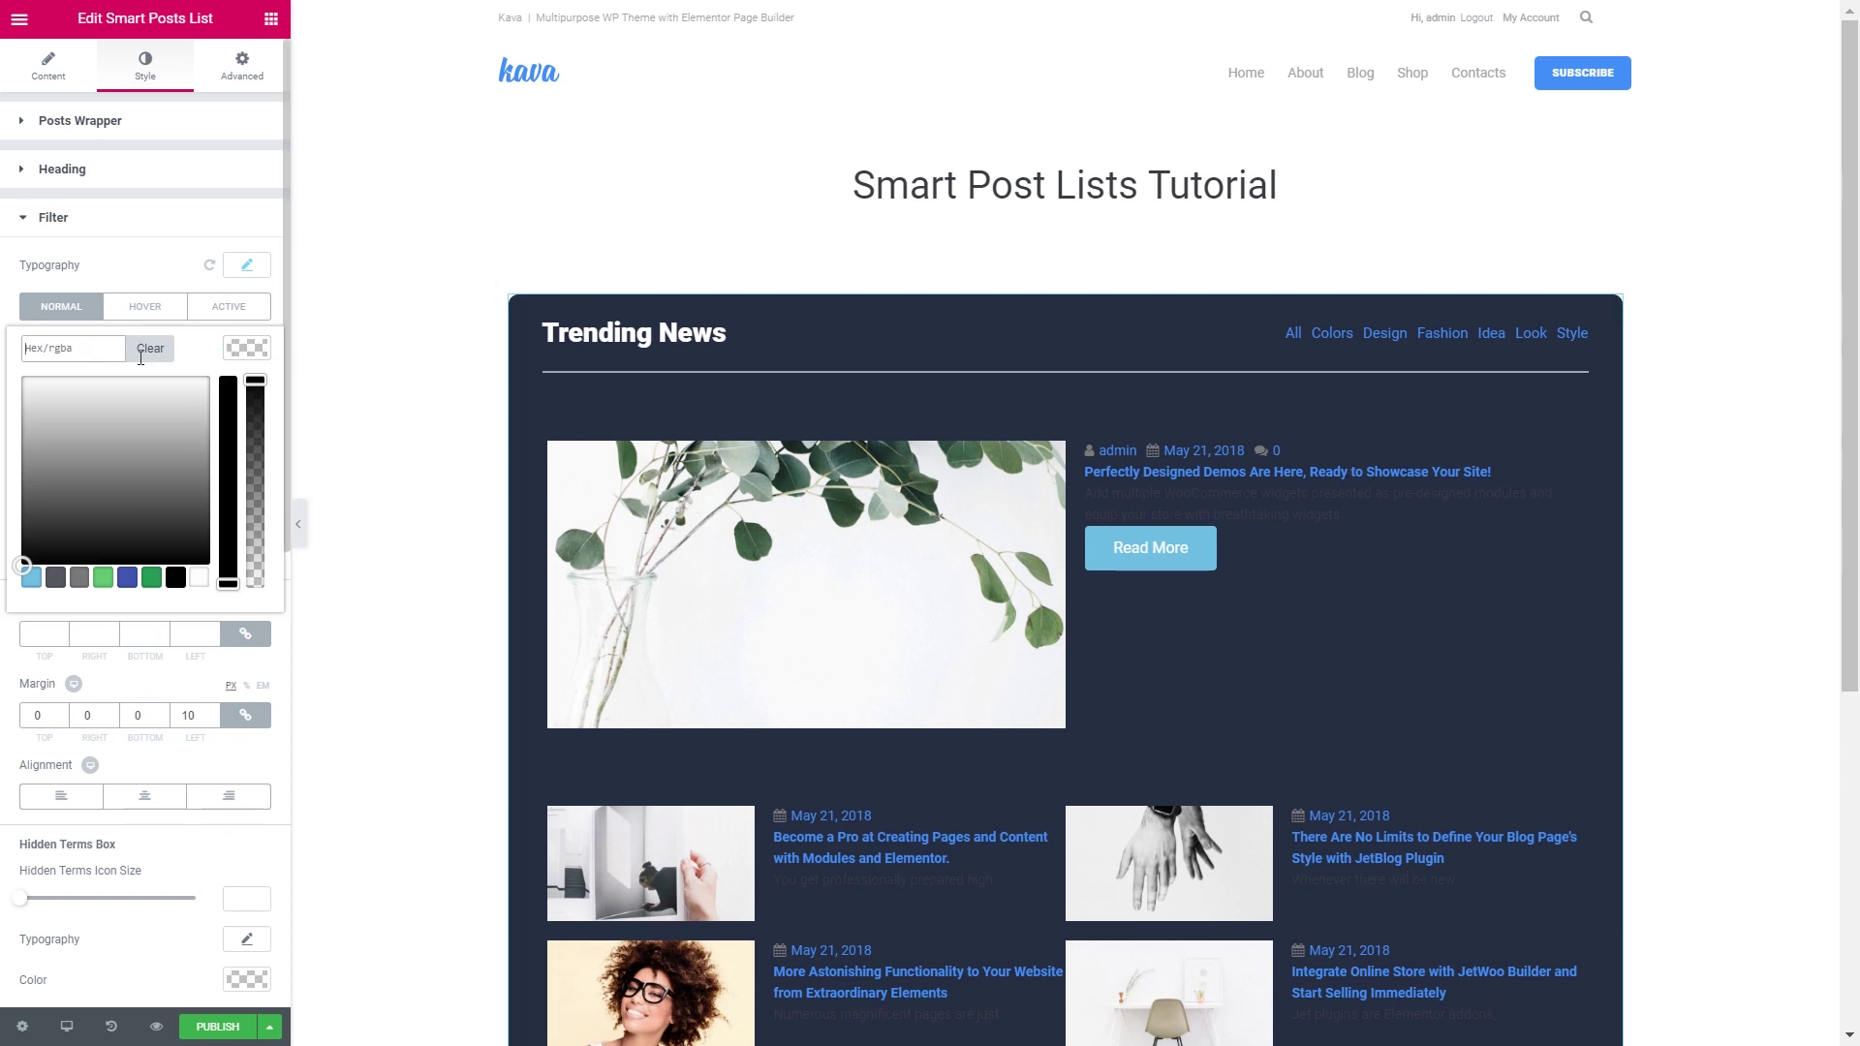
{"action": "key", "text": "ctrl+v"}
{"action": "left_click", "coordinate": [243, 352]}
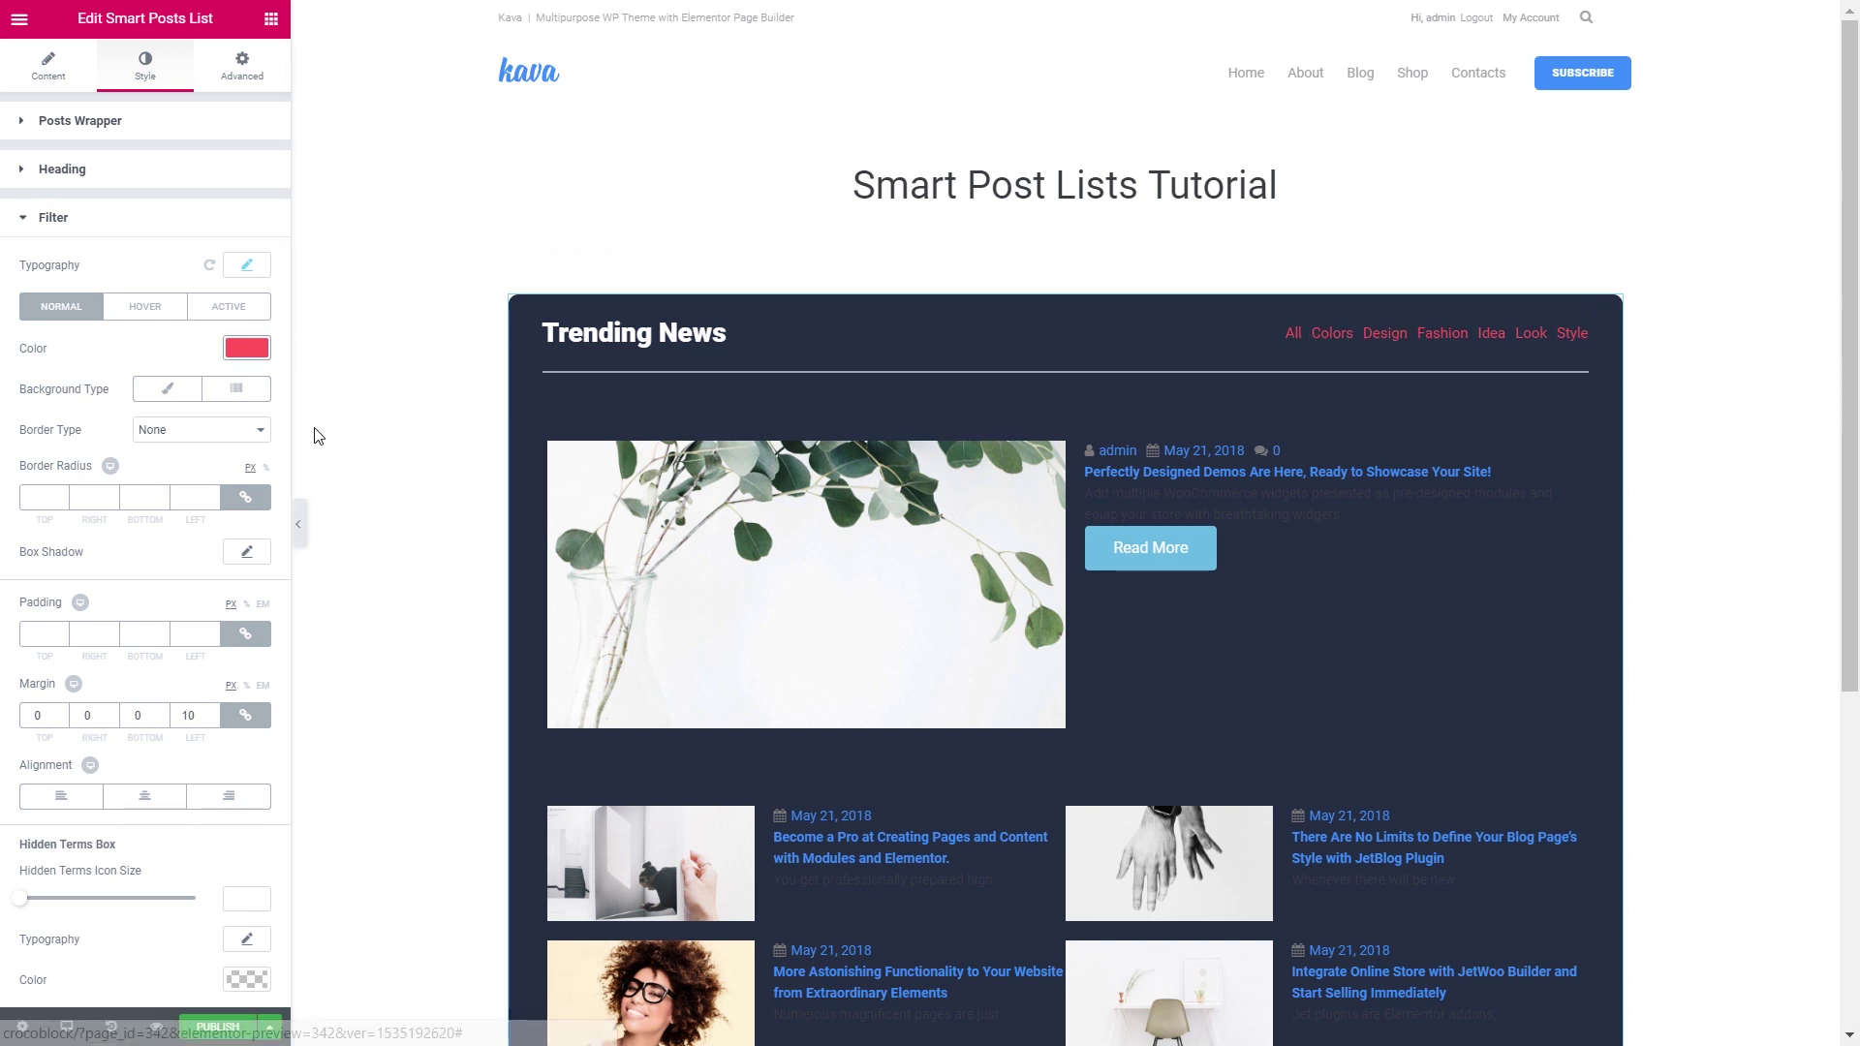
Set the filter terms' typography weight to 500
{"action": "left_click", "coordinate": [246, 266]}
{"action": "left_click", "coordinate": [221, 435]}
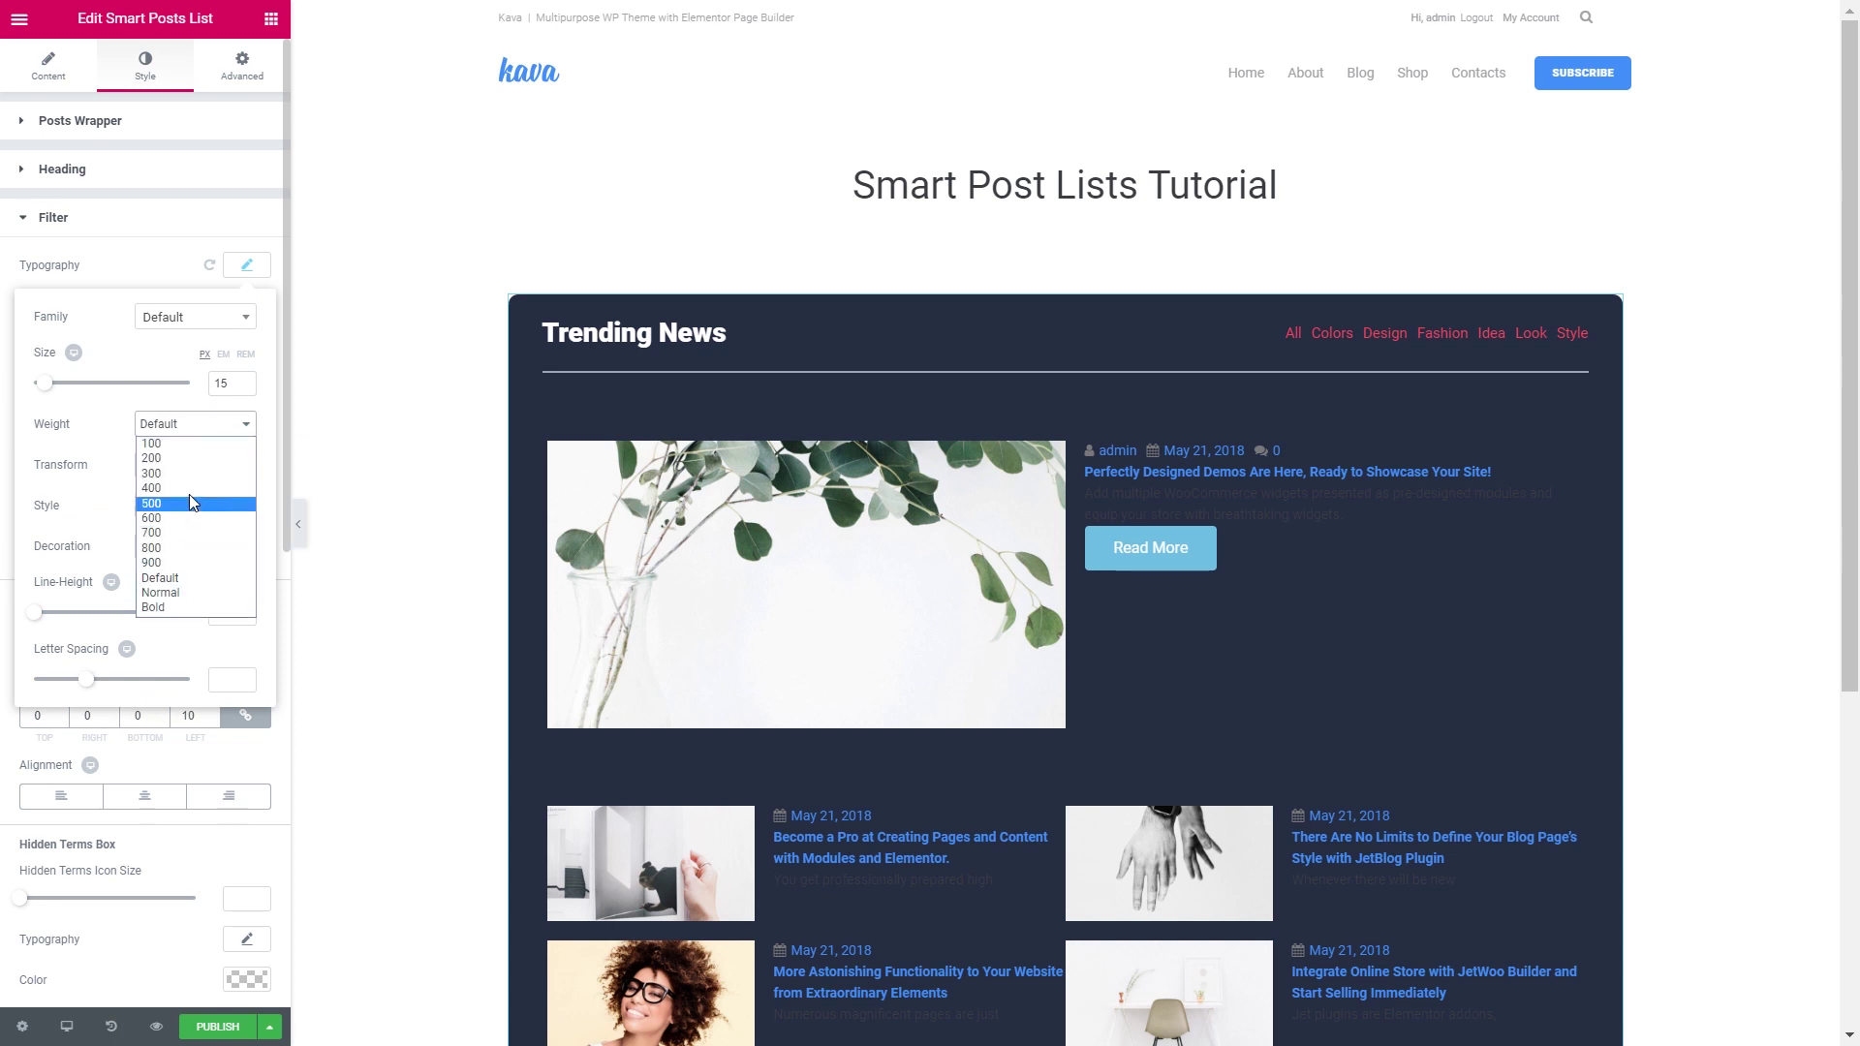
{"action": "left_click", "coordinate": [185, 484]}
{"action": "left_click", "coordinate": [230, 434]}
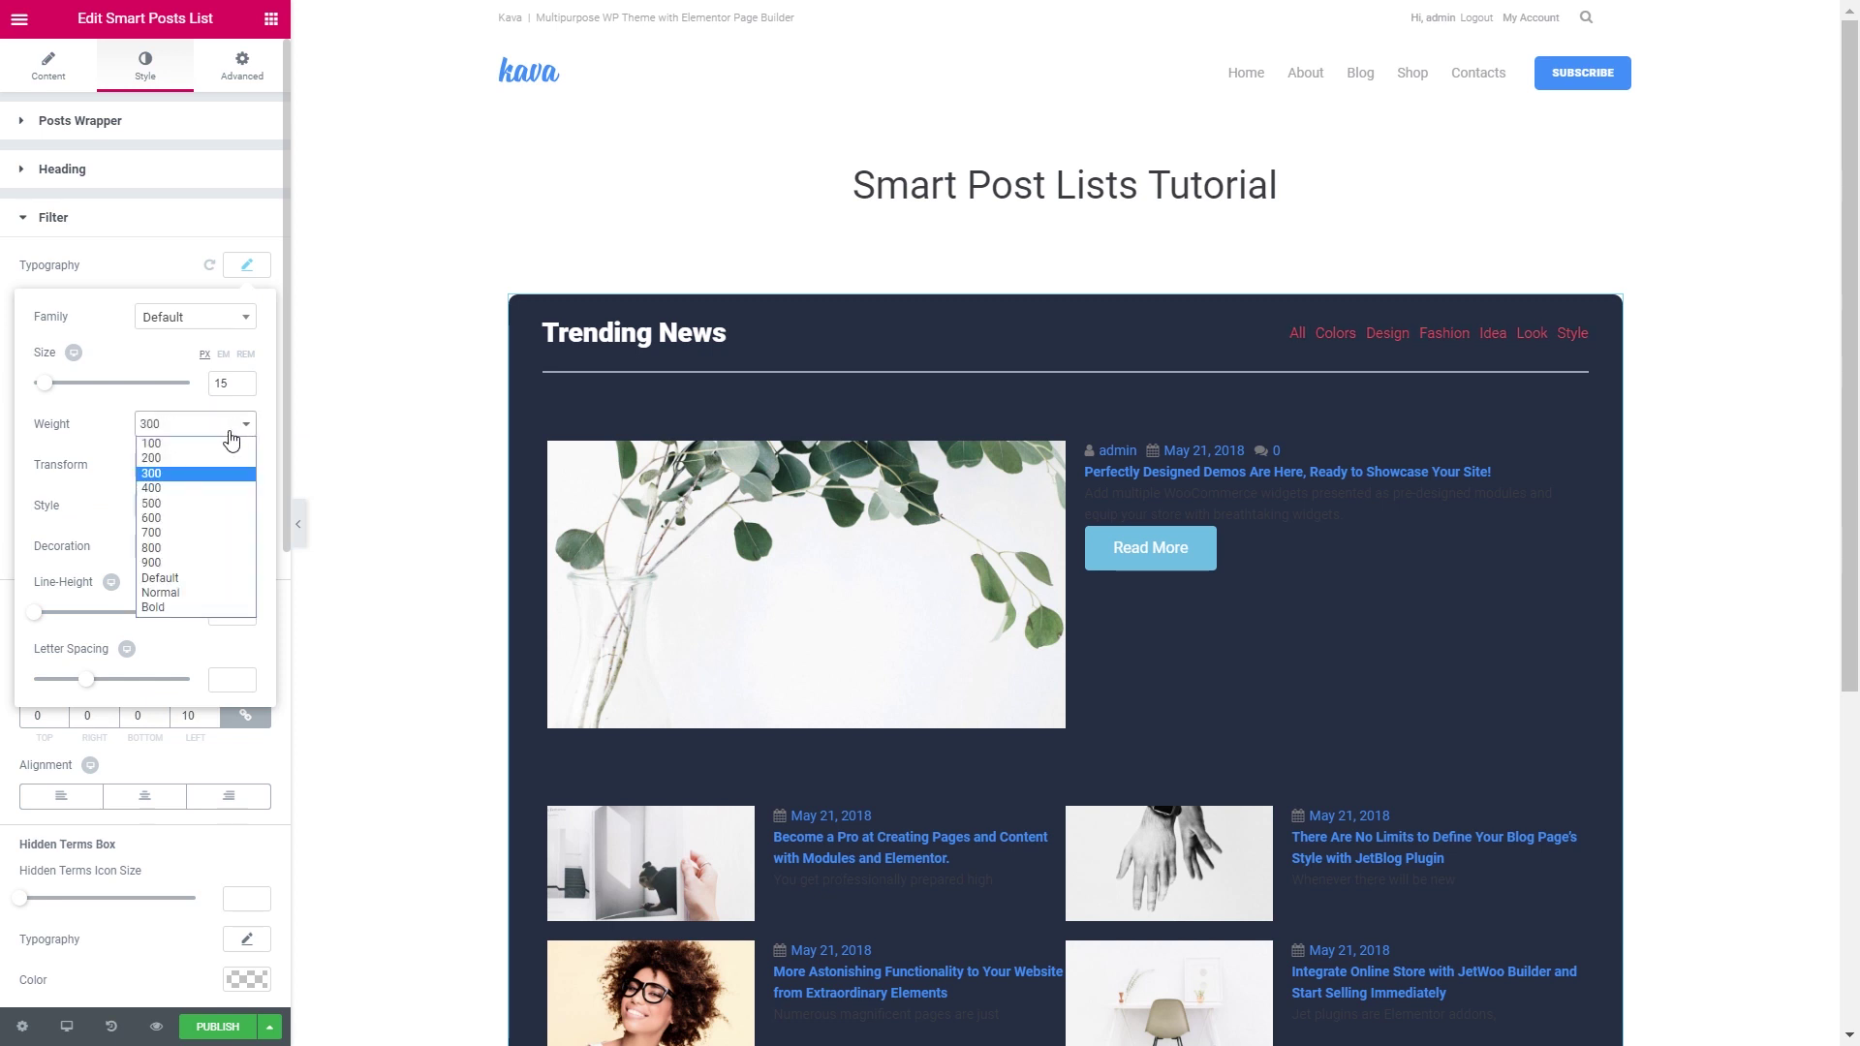
{"action": "left_click", "coordinate": [217, 505]}
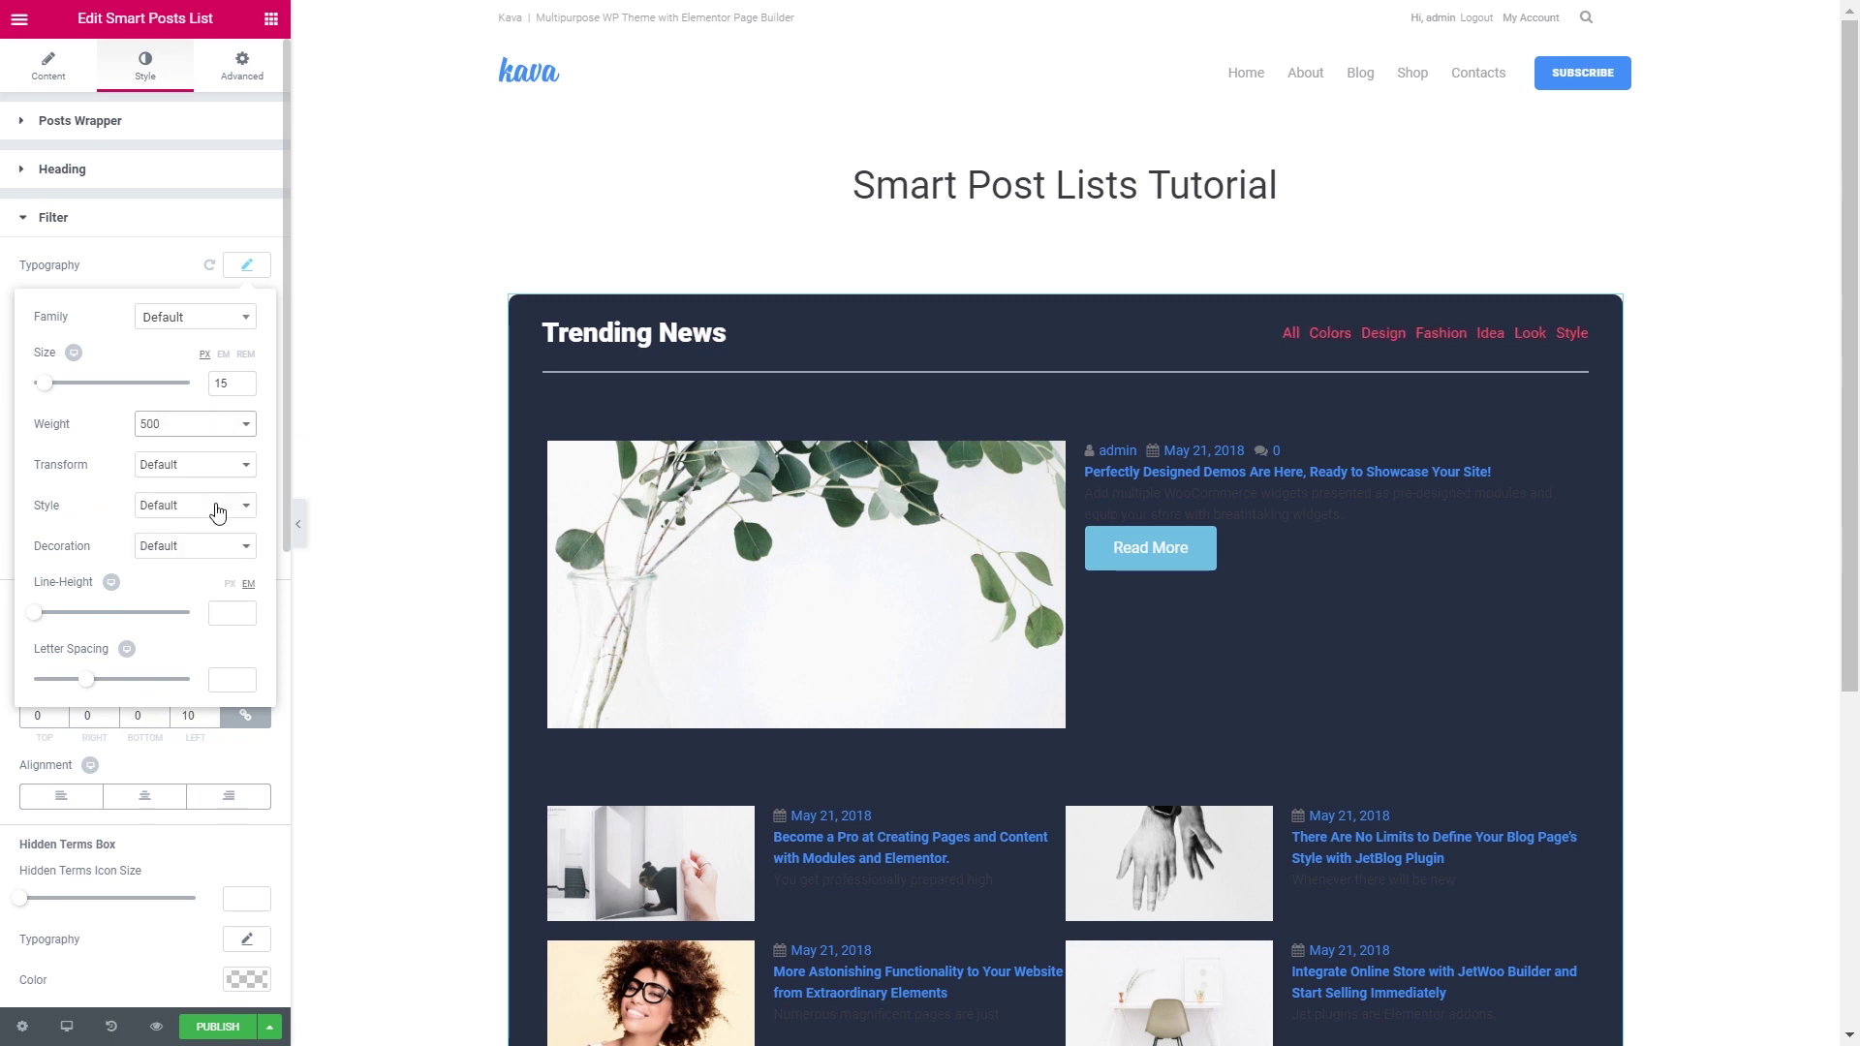
{"action": "left_click", "coordinate": [248, 267]}
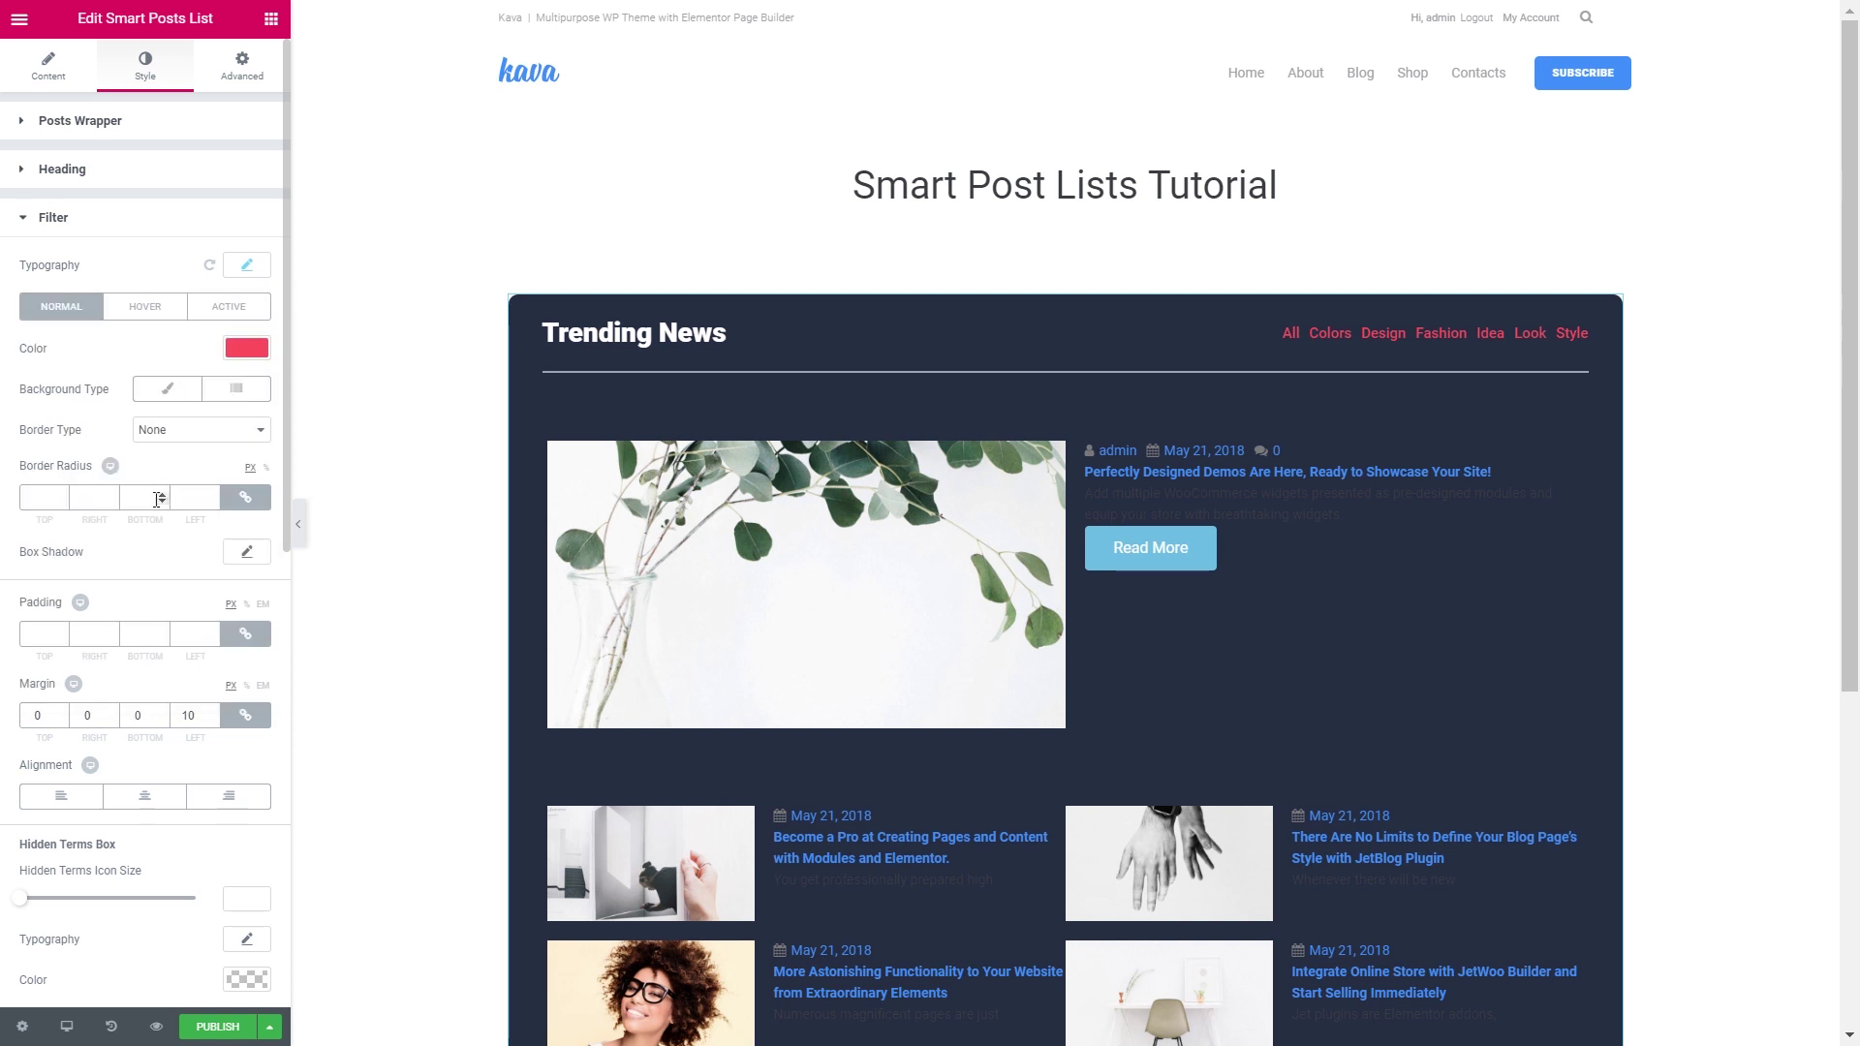
{"action": "scroll", "coordinate": [118, 600], "scroll_direction": "down", "scroll_amount": 4}
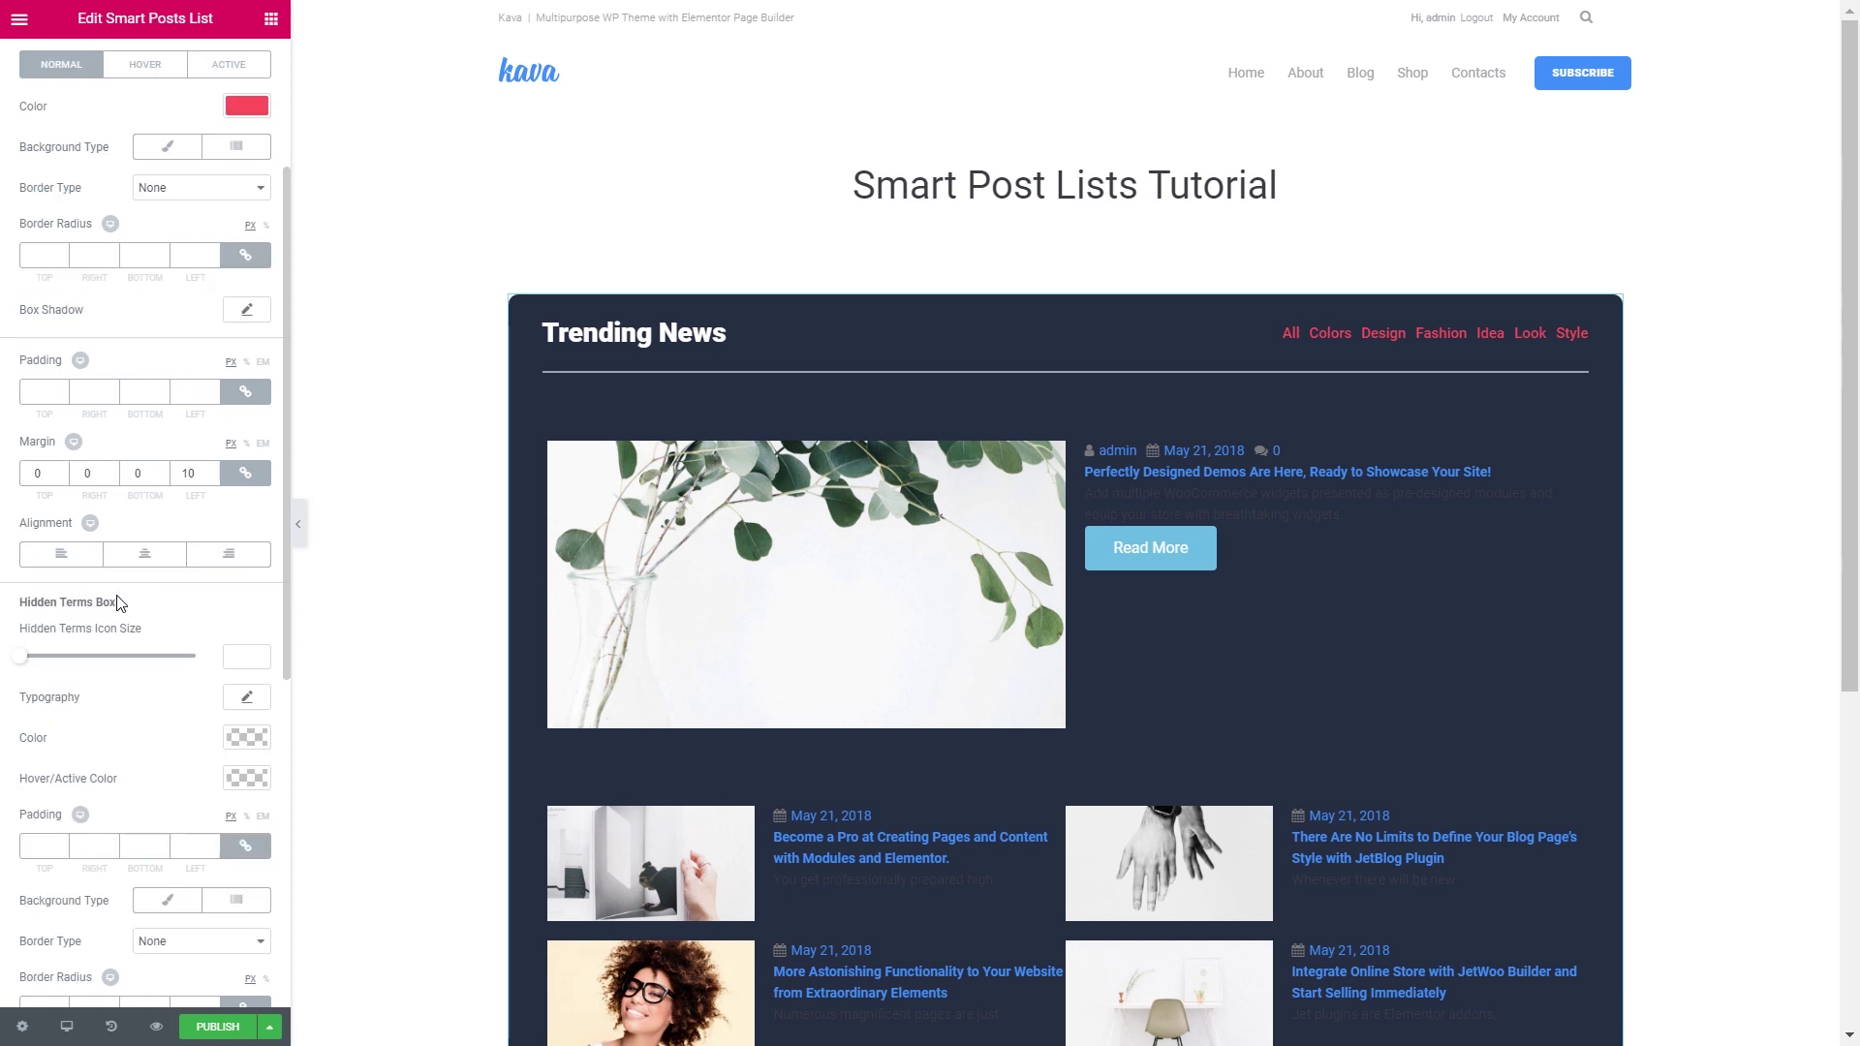
{"action": "scroll", "coordinate": [118, 601], "scroll_direction": "down", "scroll_amount": 1}
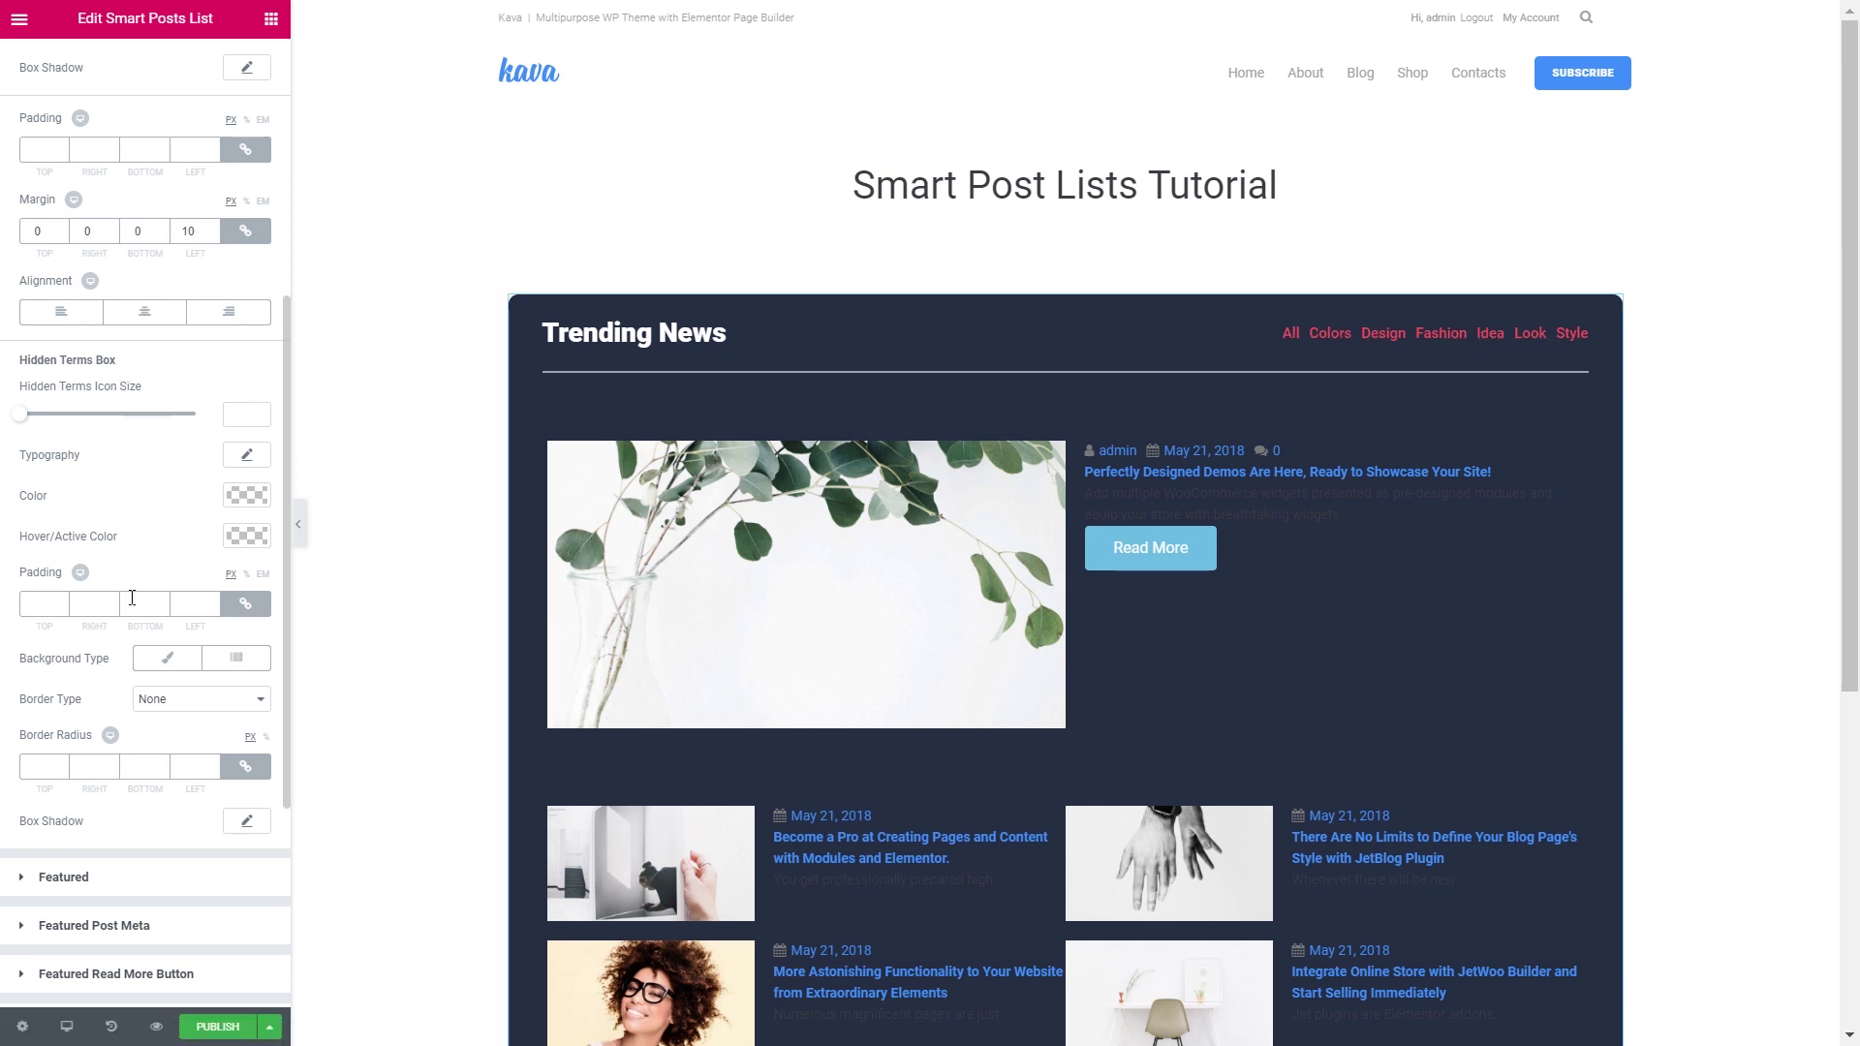
{"action": "scroll", "coordinate": [159, 638], "scroll_direction": "up", "scroll_amount": 5}
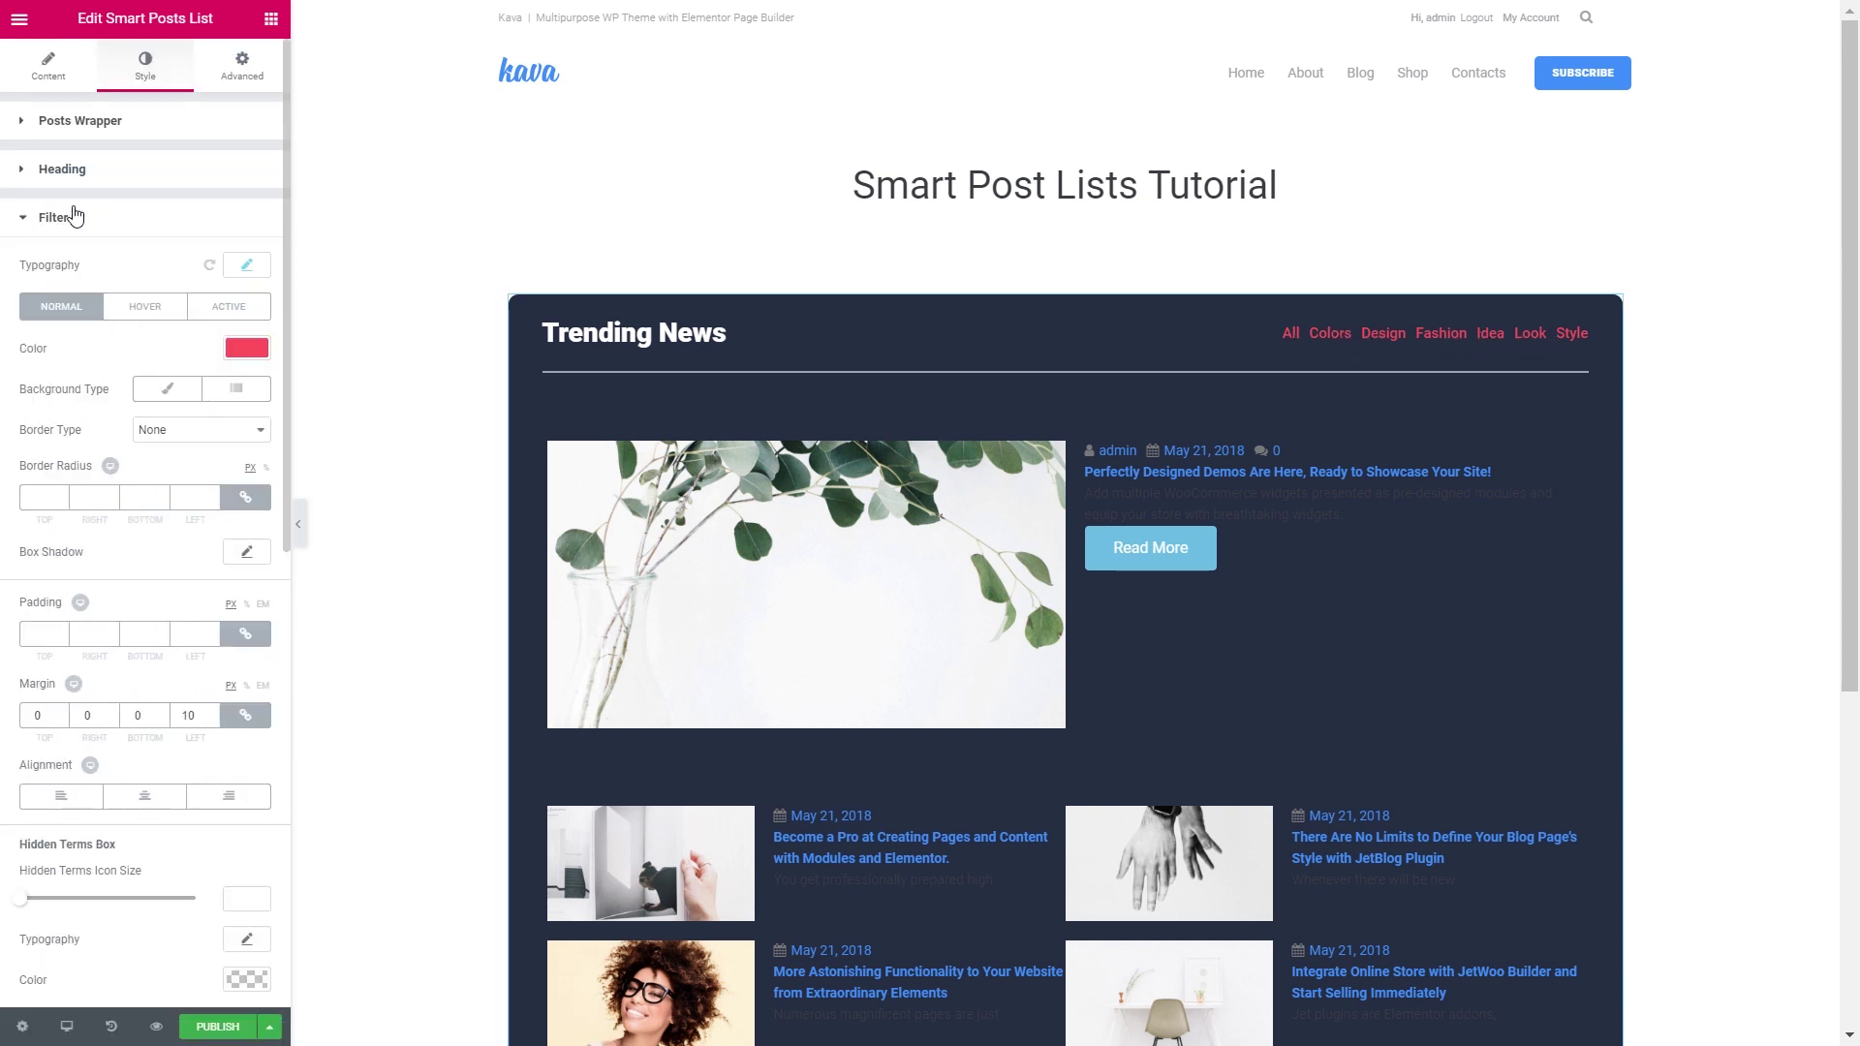
Set the Featured inner content margin to 0, then unlink it and make Left 40
{"action": "left_click", "coordinate": [72, 219]}
{"action": "left_click", "coordinate": [62, 266]}
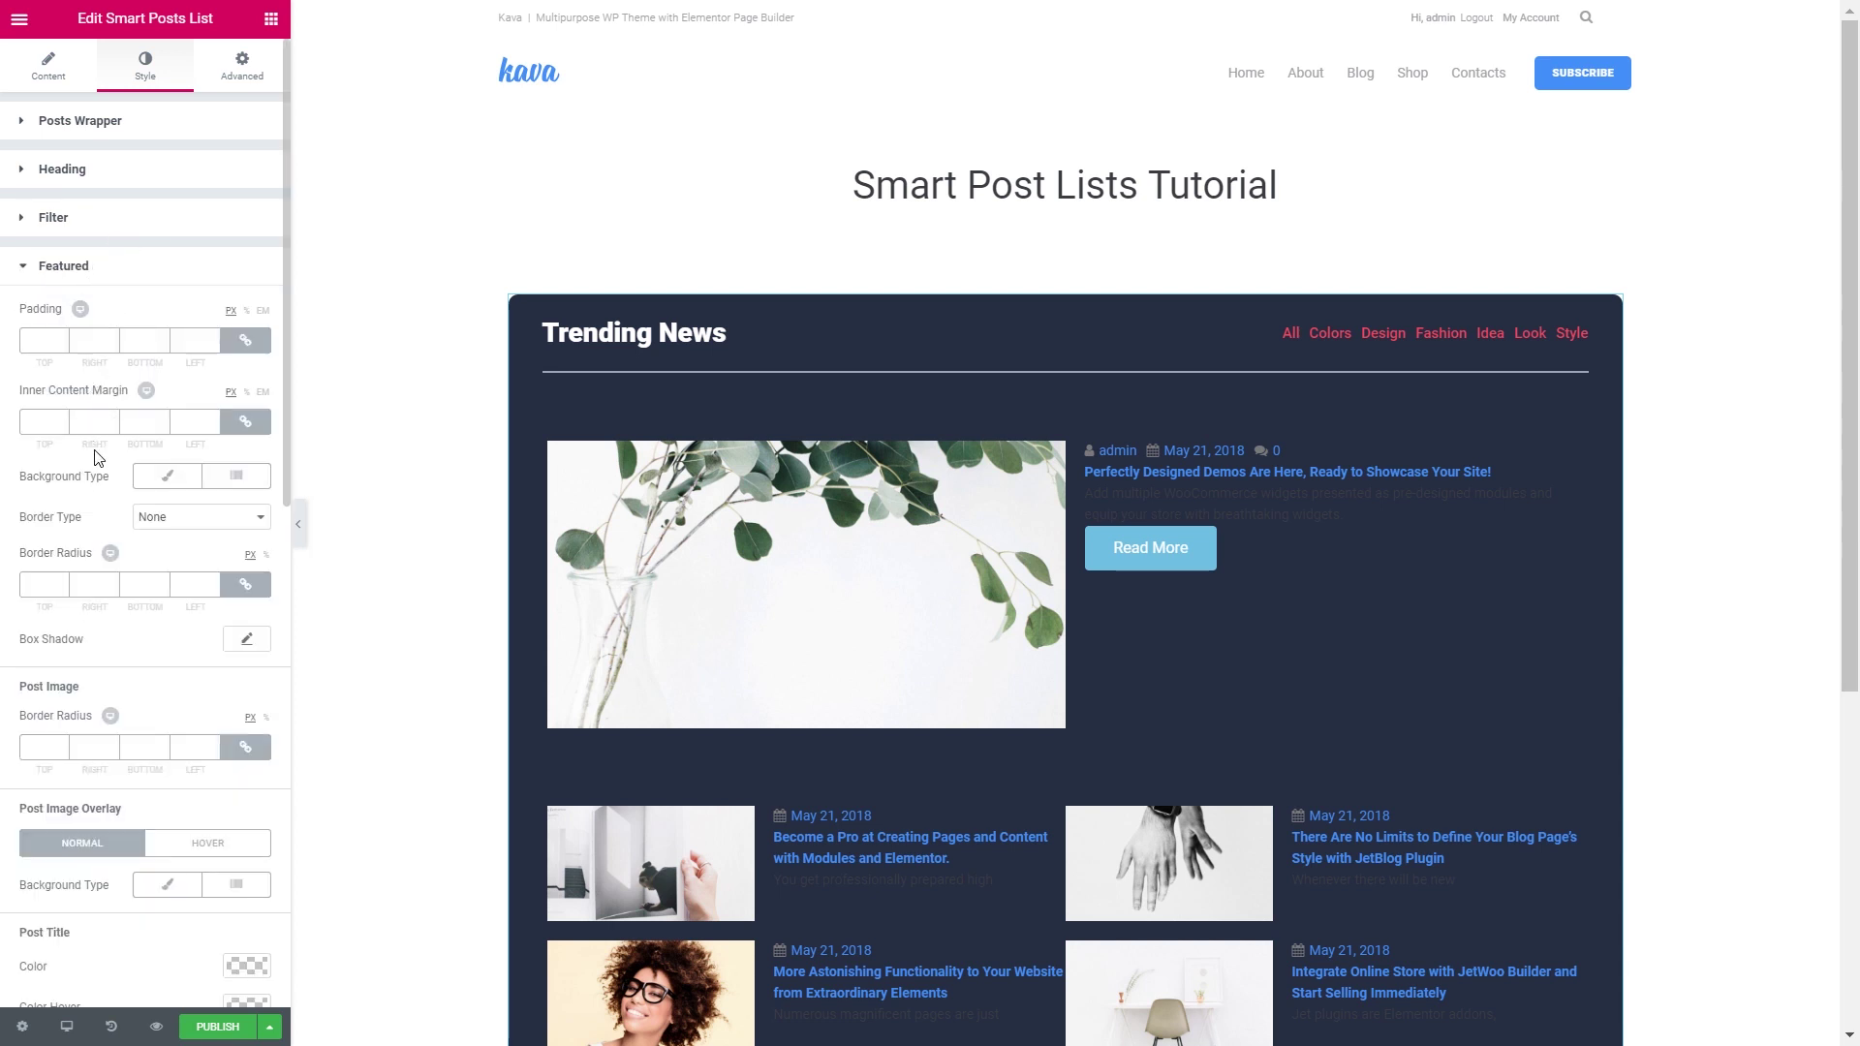
{"action": "left_click", "coordinate": [35, 423]}
{"action": "type", "text": "0"}
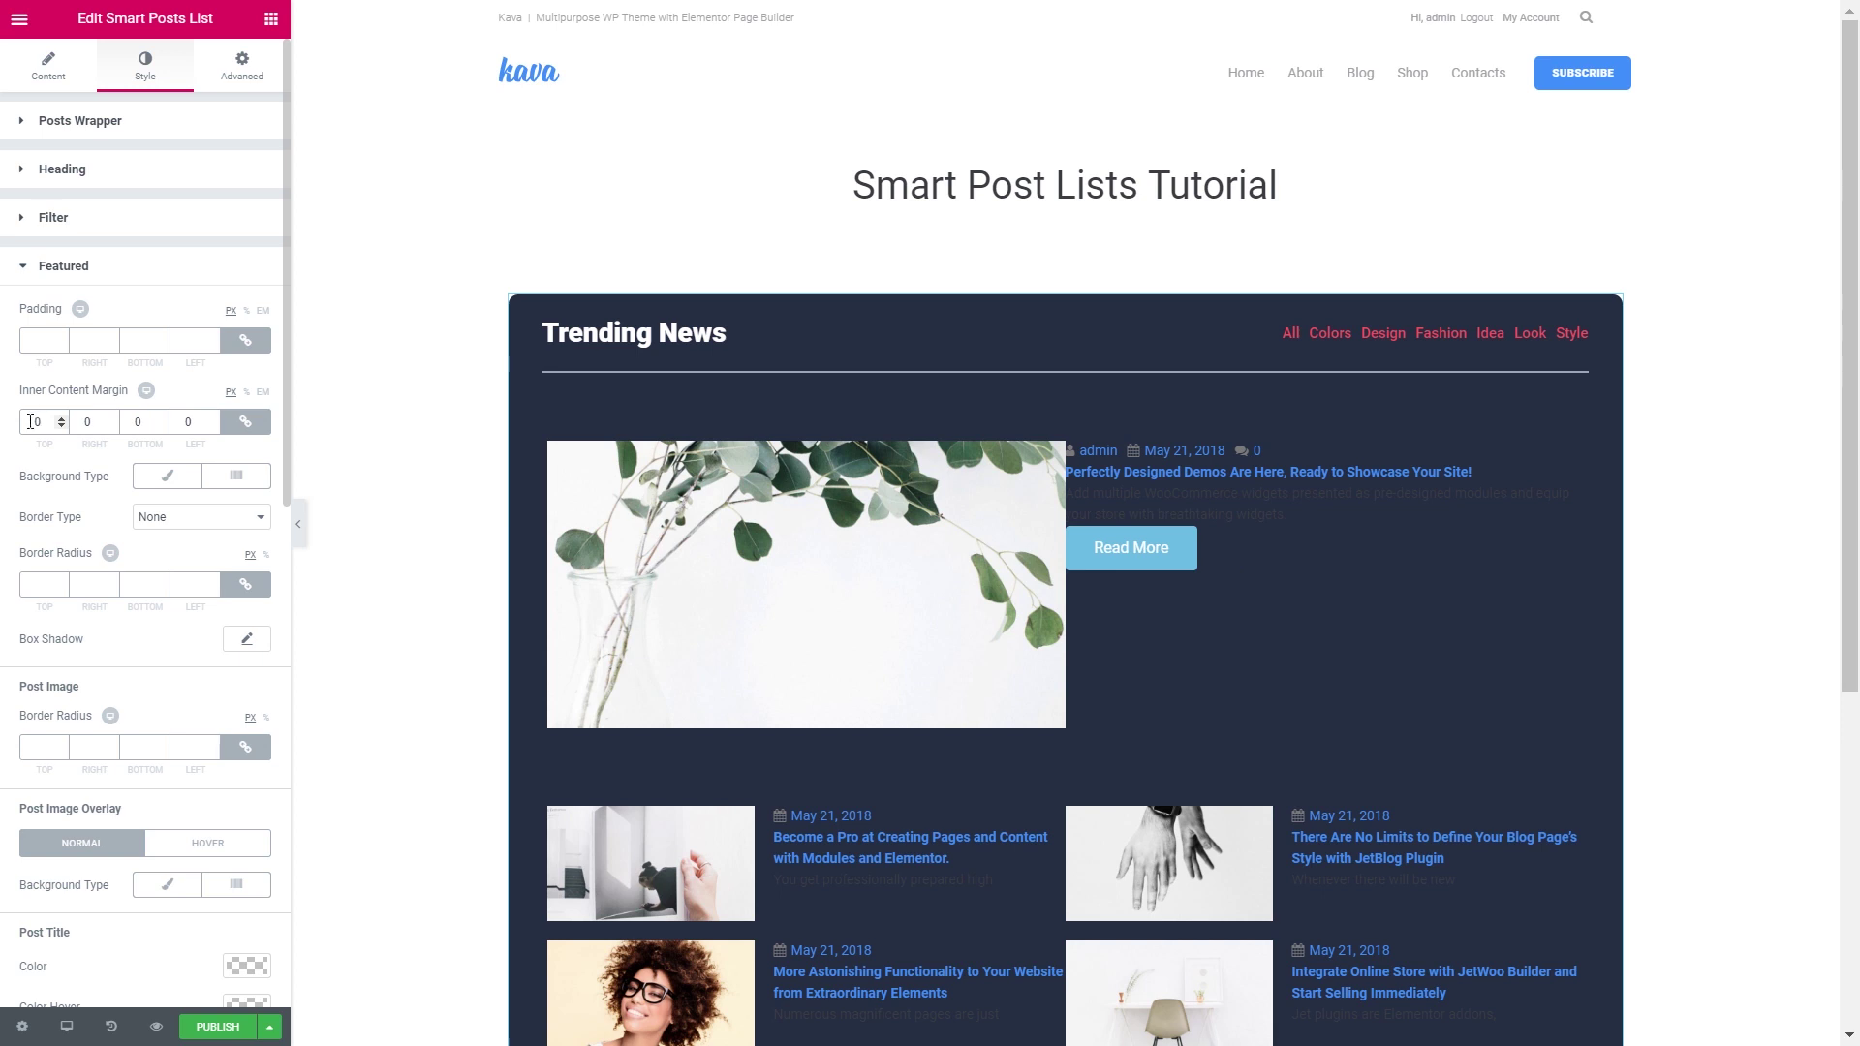
{"action": "left_click", "coordinate": [245, 422]}
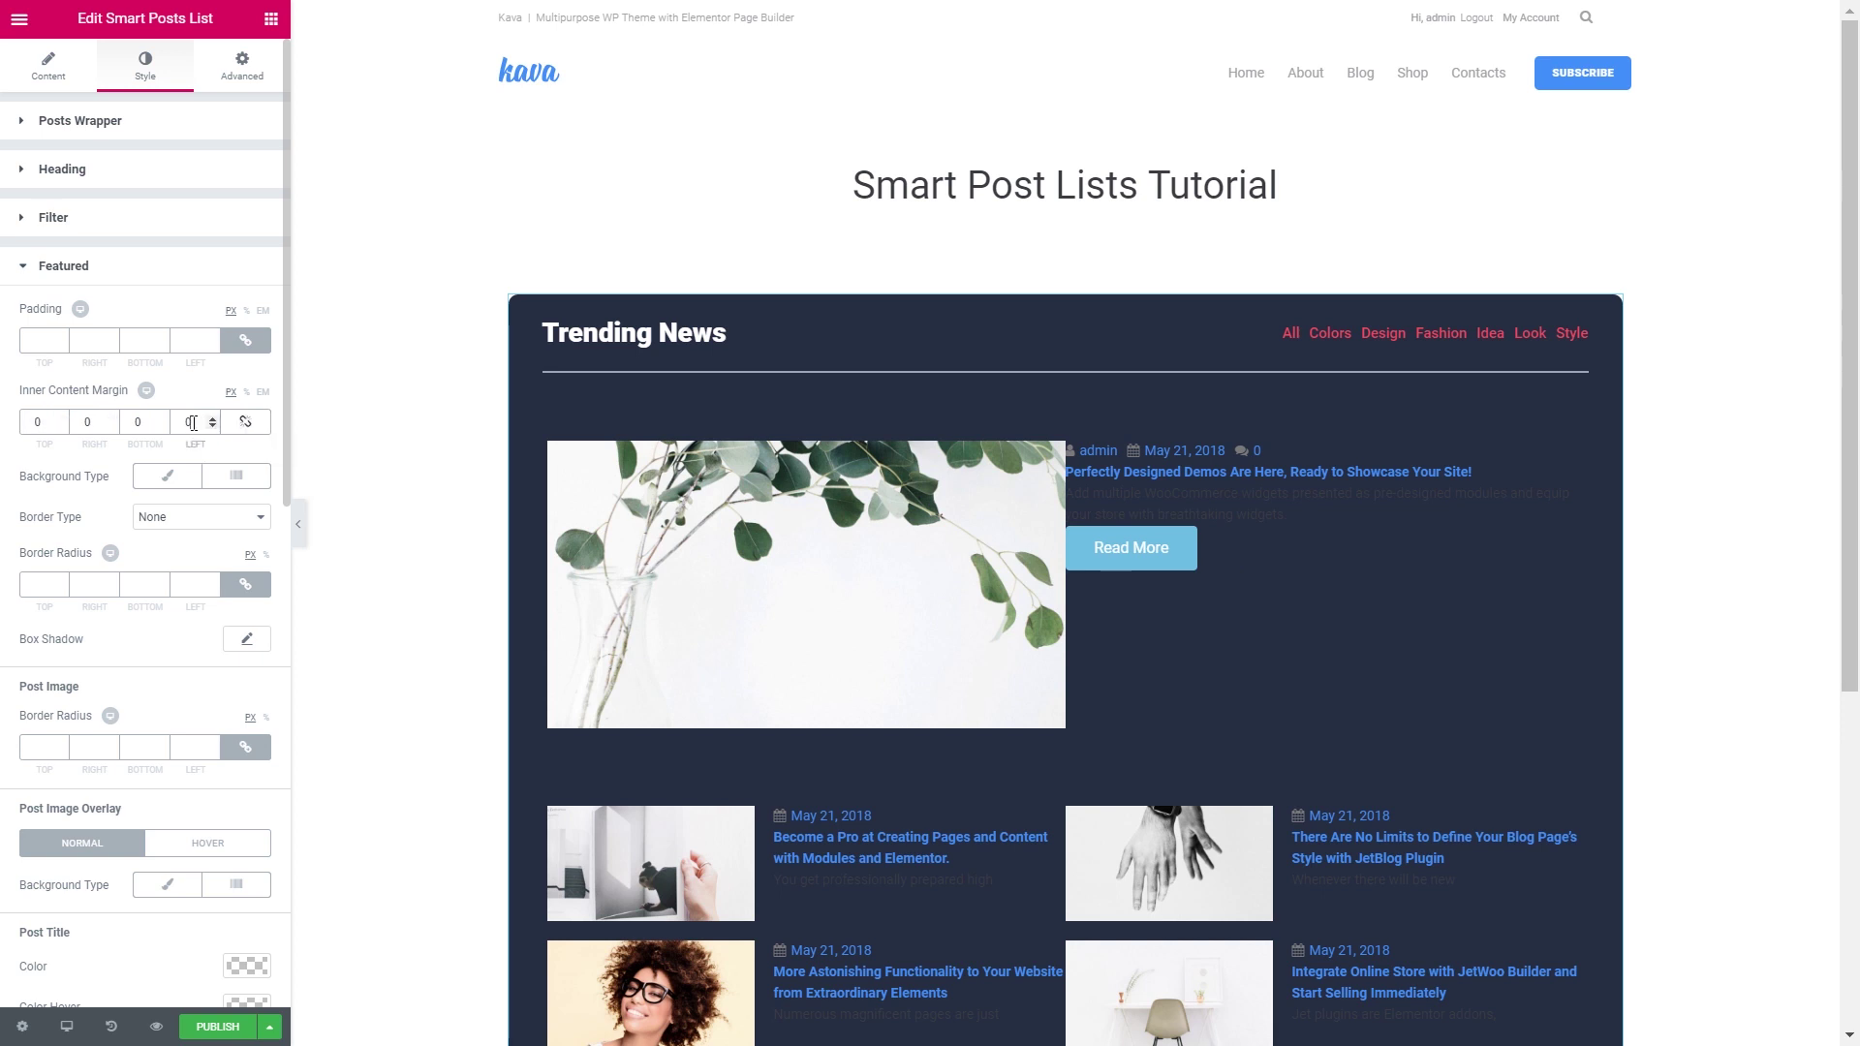
{"action": "type", "text": "40"}
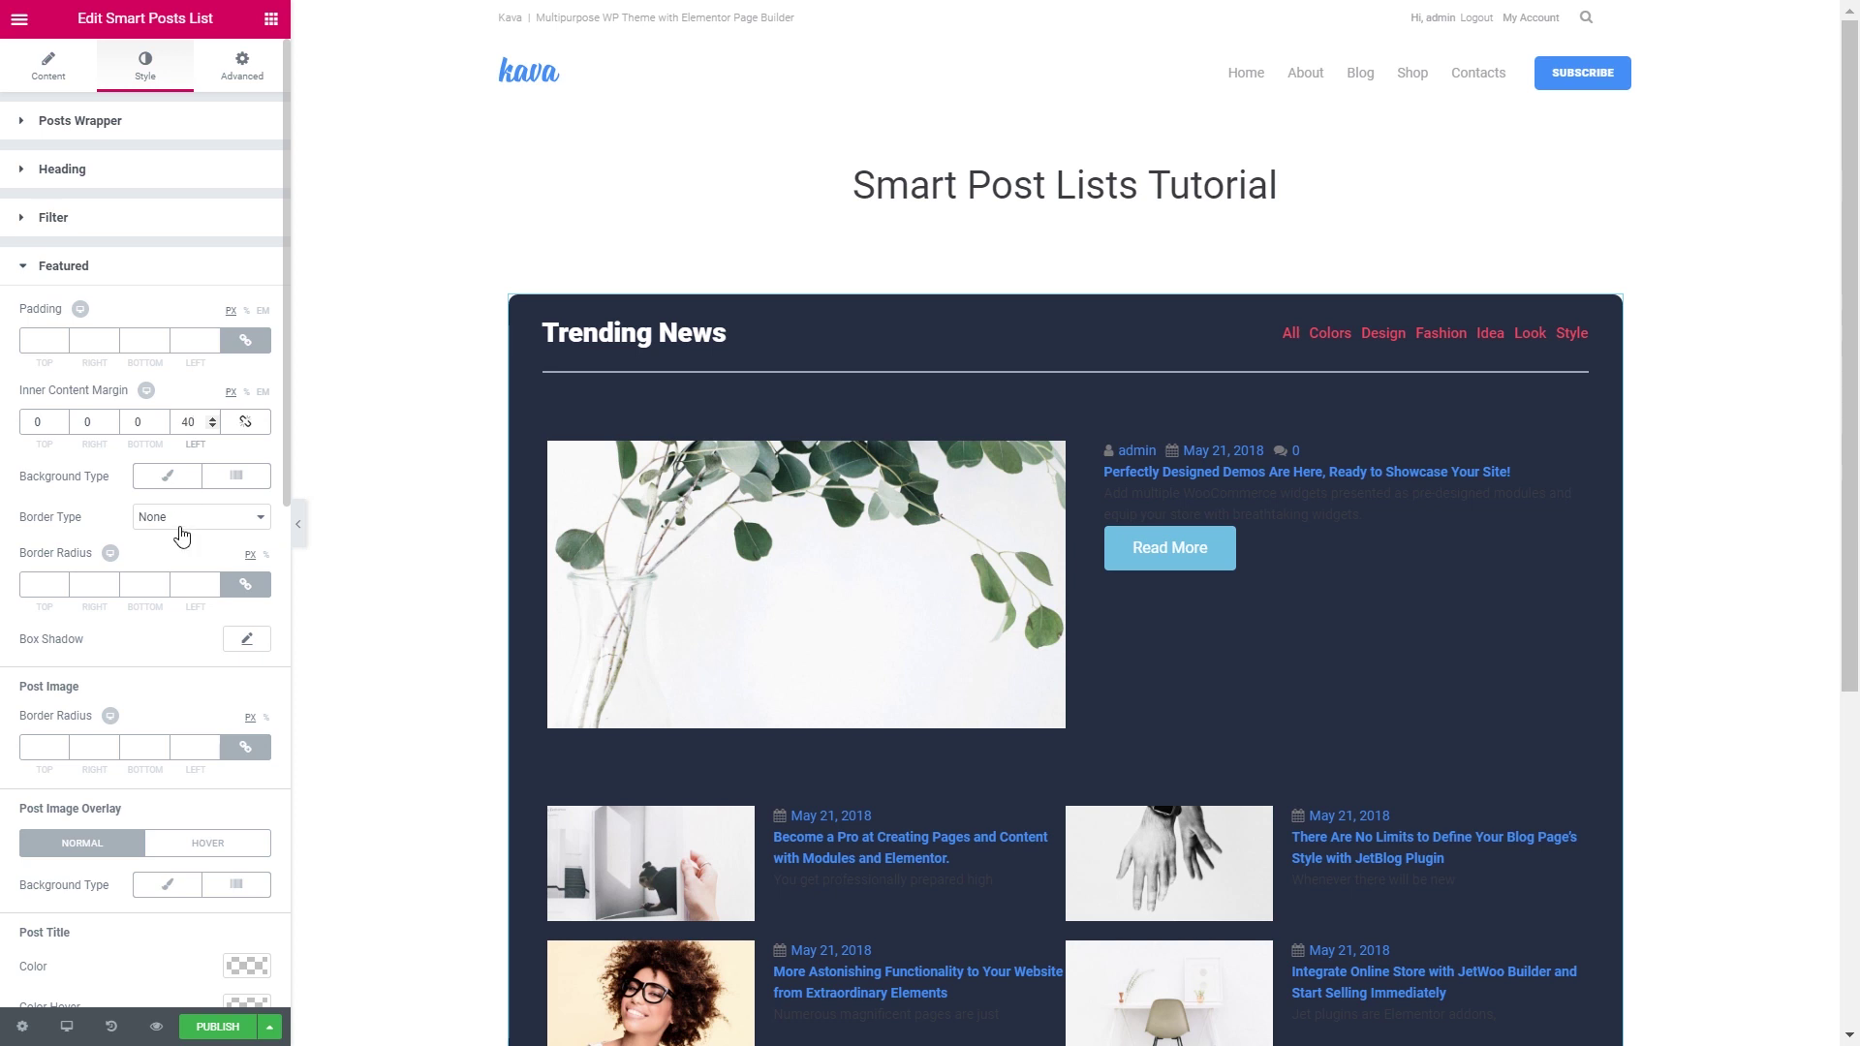
{"action": "scroll", "coordinate": [127, 689], "scroll_direction": "down", "scroll_amount": 1}
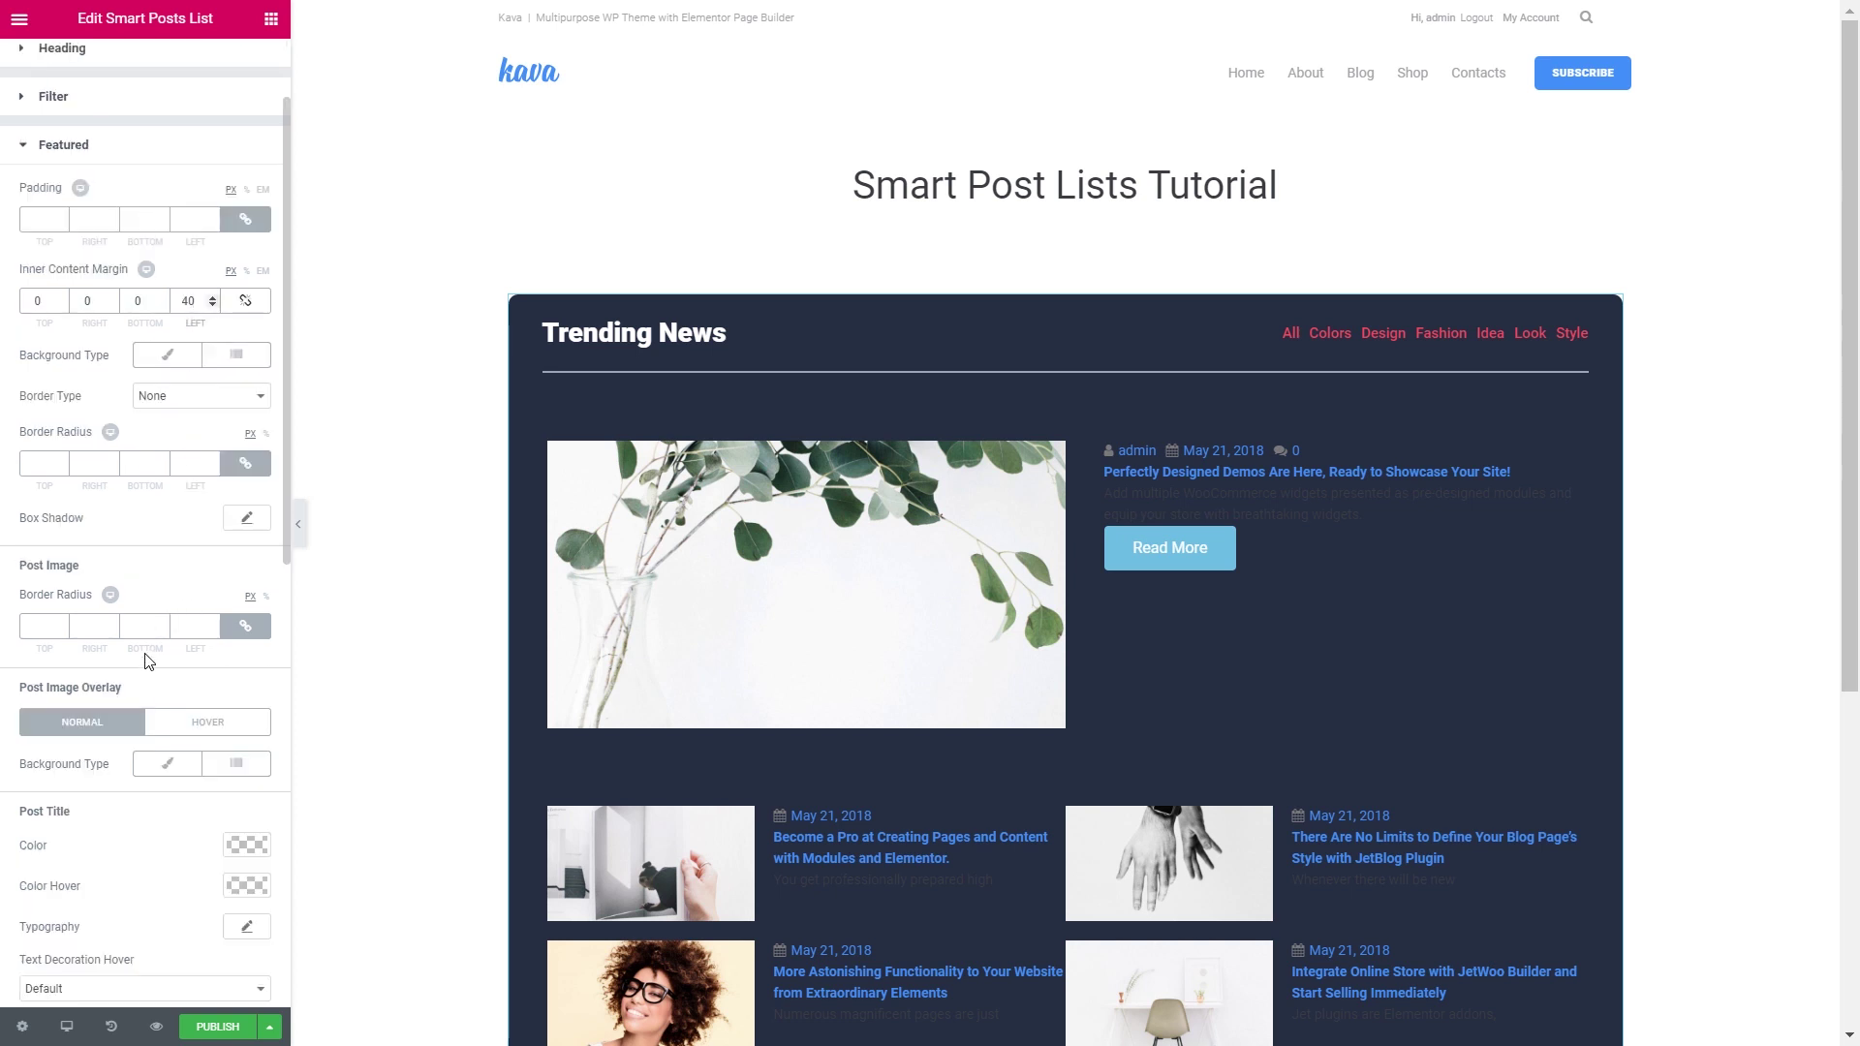
{"action": "scroll", "coordinate": [127, 620], "scroll_direction": "down", "scroll_amount": 1}
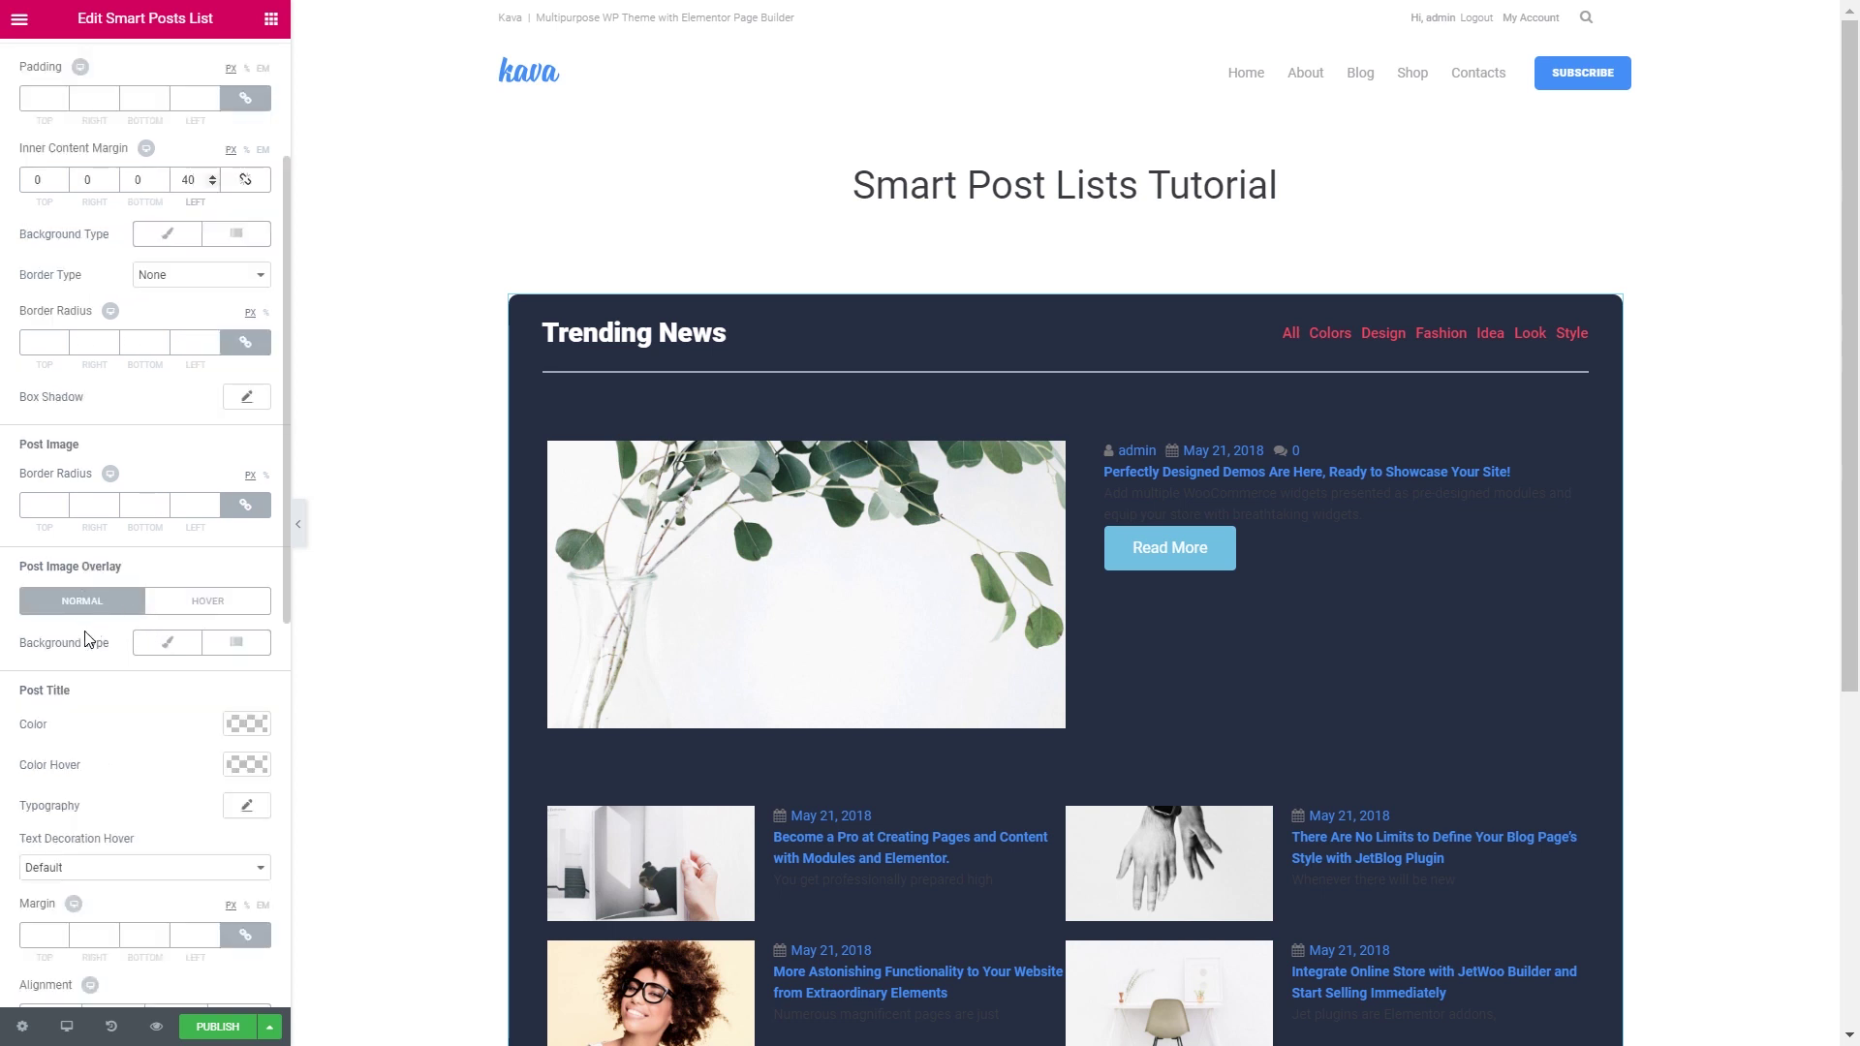
{"action": "scroll", "coordinate": [82, 625], "scroll_direction": "down", "scroll_amount": 1}
Make the featured post title white at a 25 px font size
{"action": "left_click", "coordinate": [244, 608]}
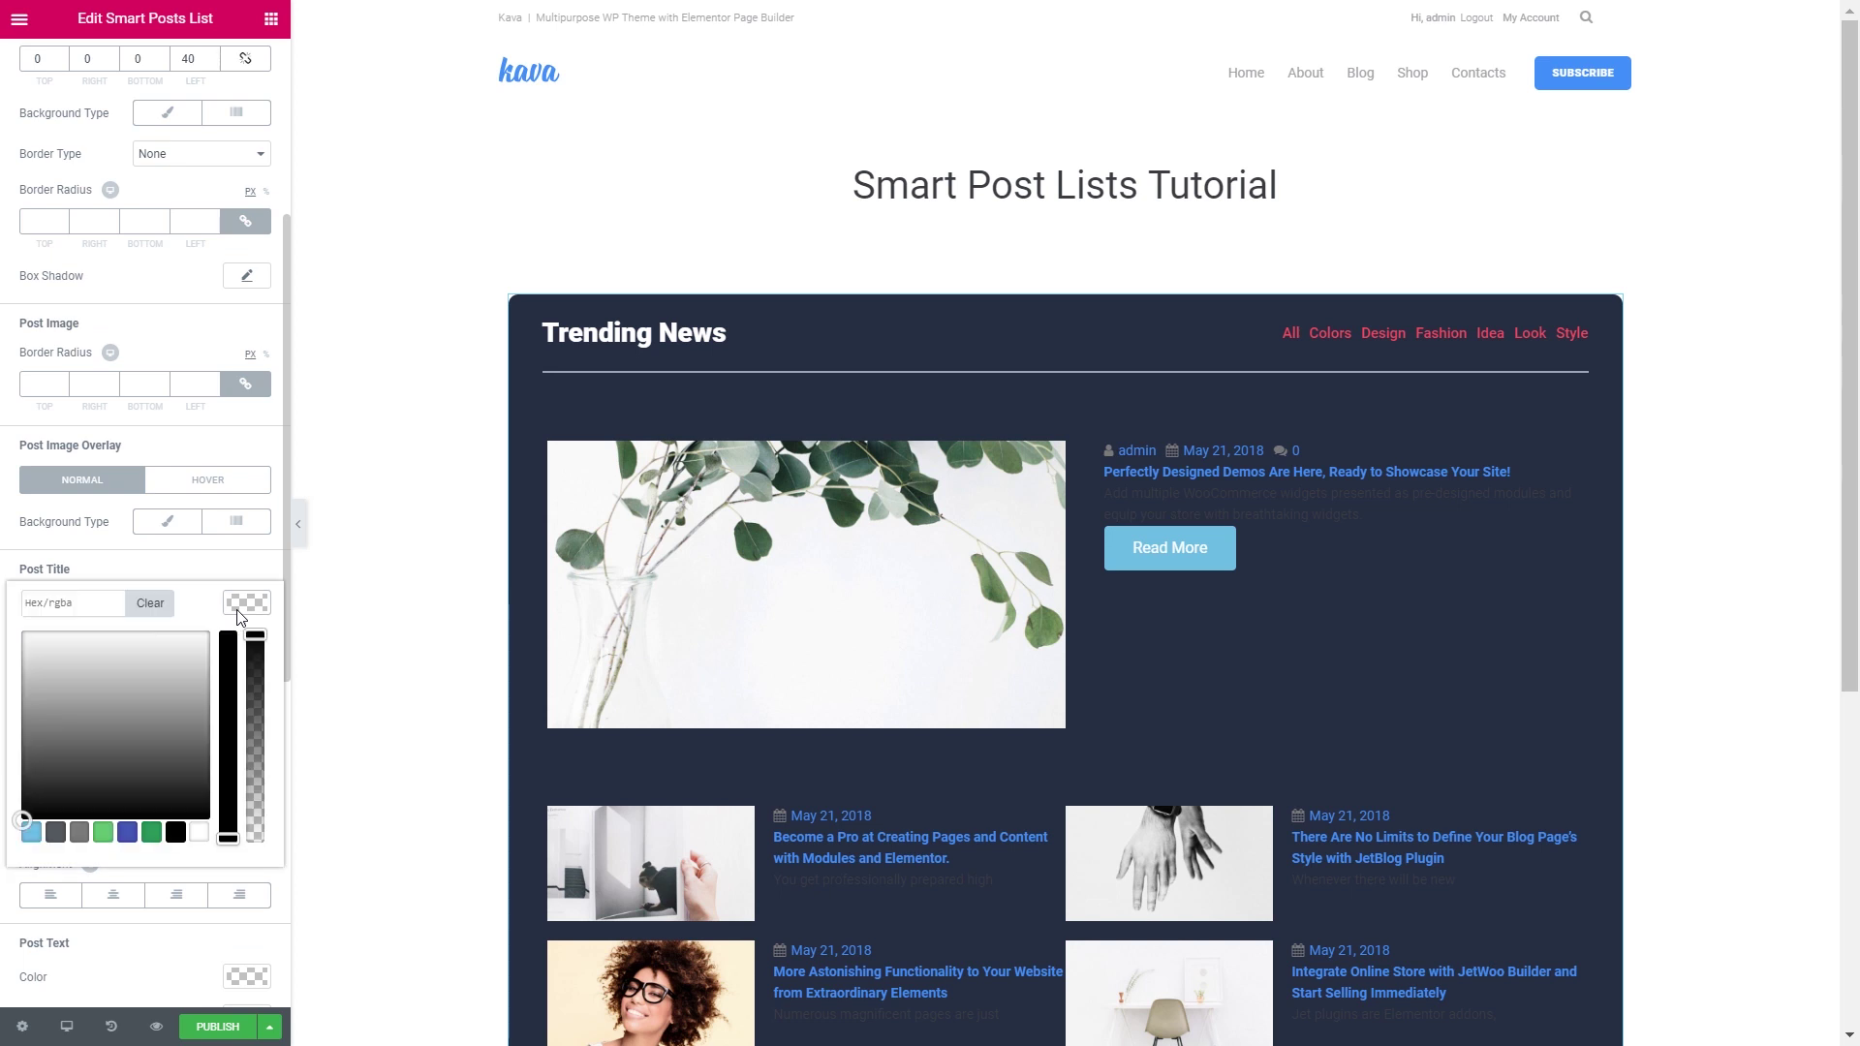
{"action": "left_click", "coordinate": [199, 839]}
{"action": "left_click", "coordinate": [250, 609]}
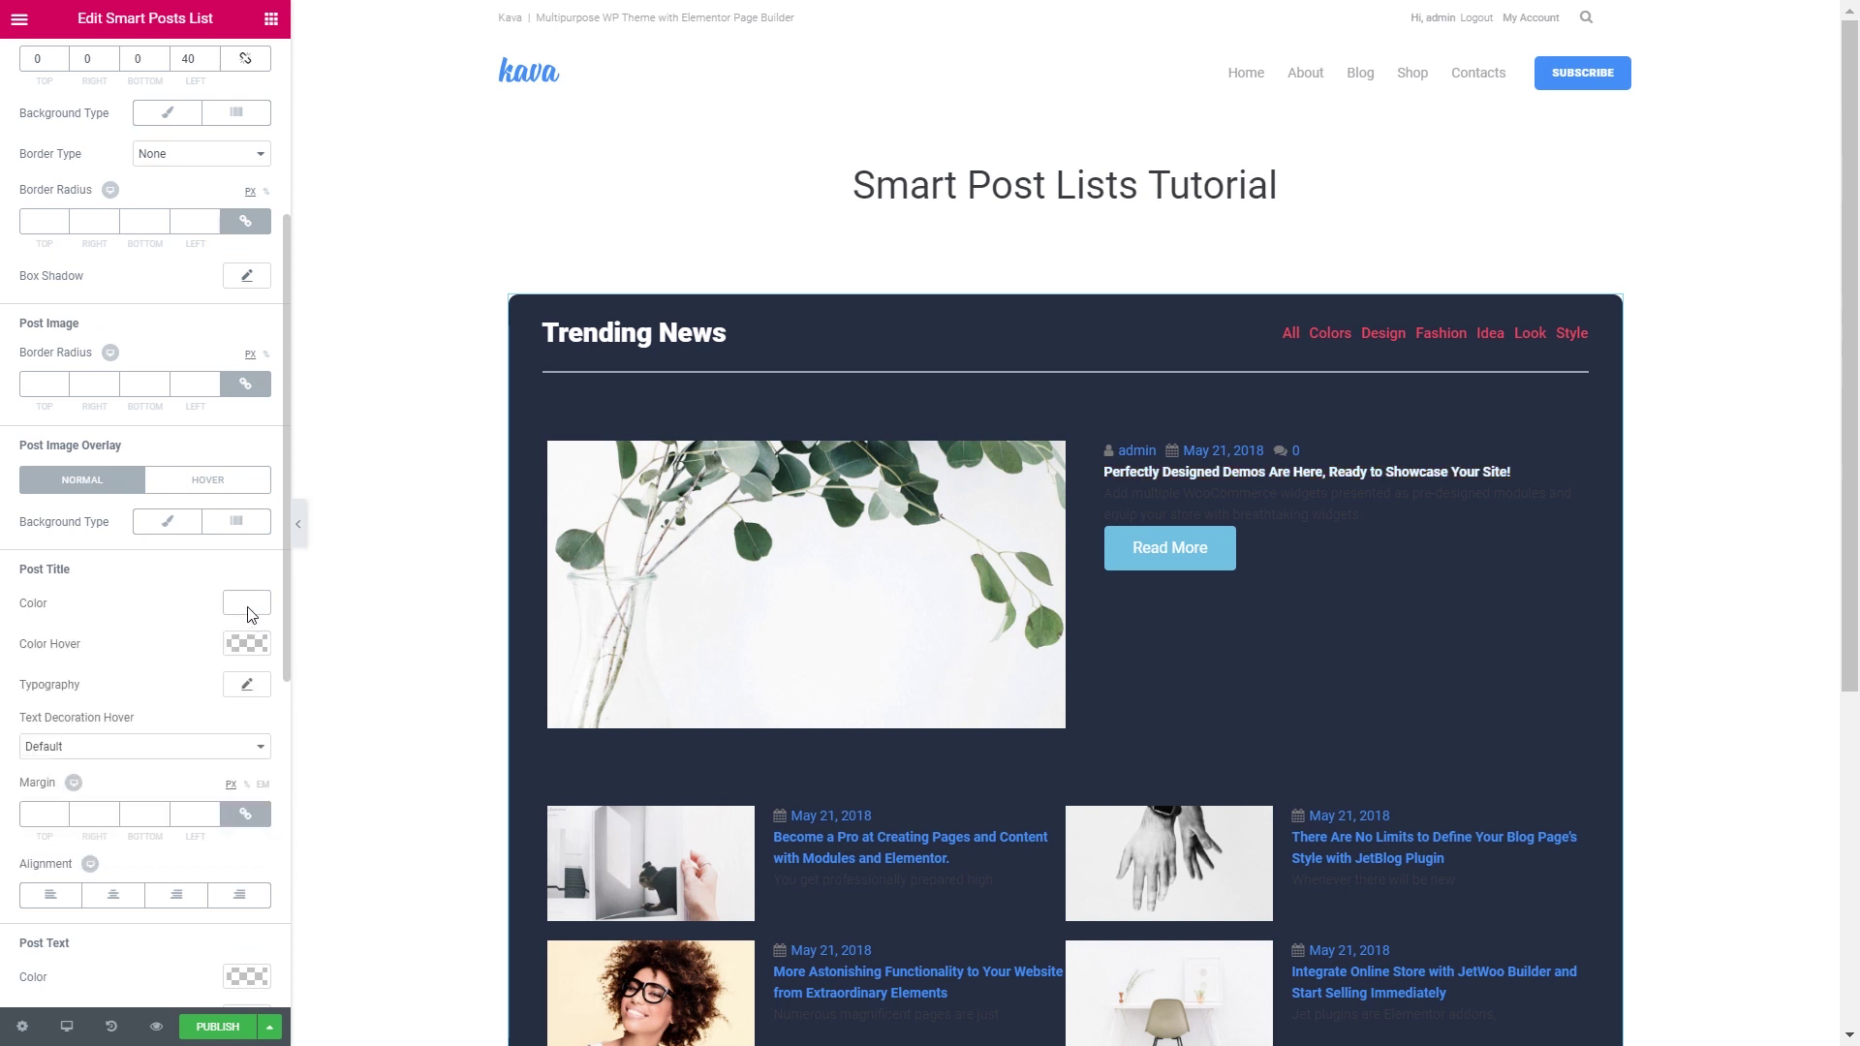
{"action": "left_click", "coordinate": [247, 684]}
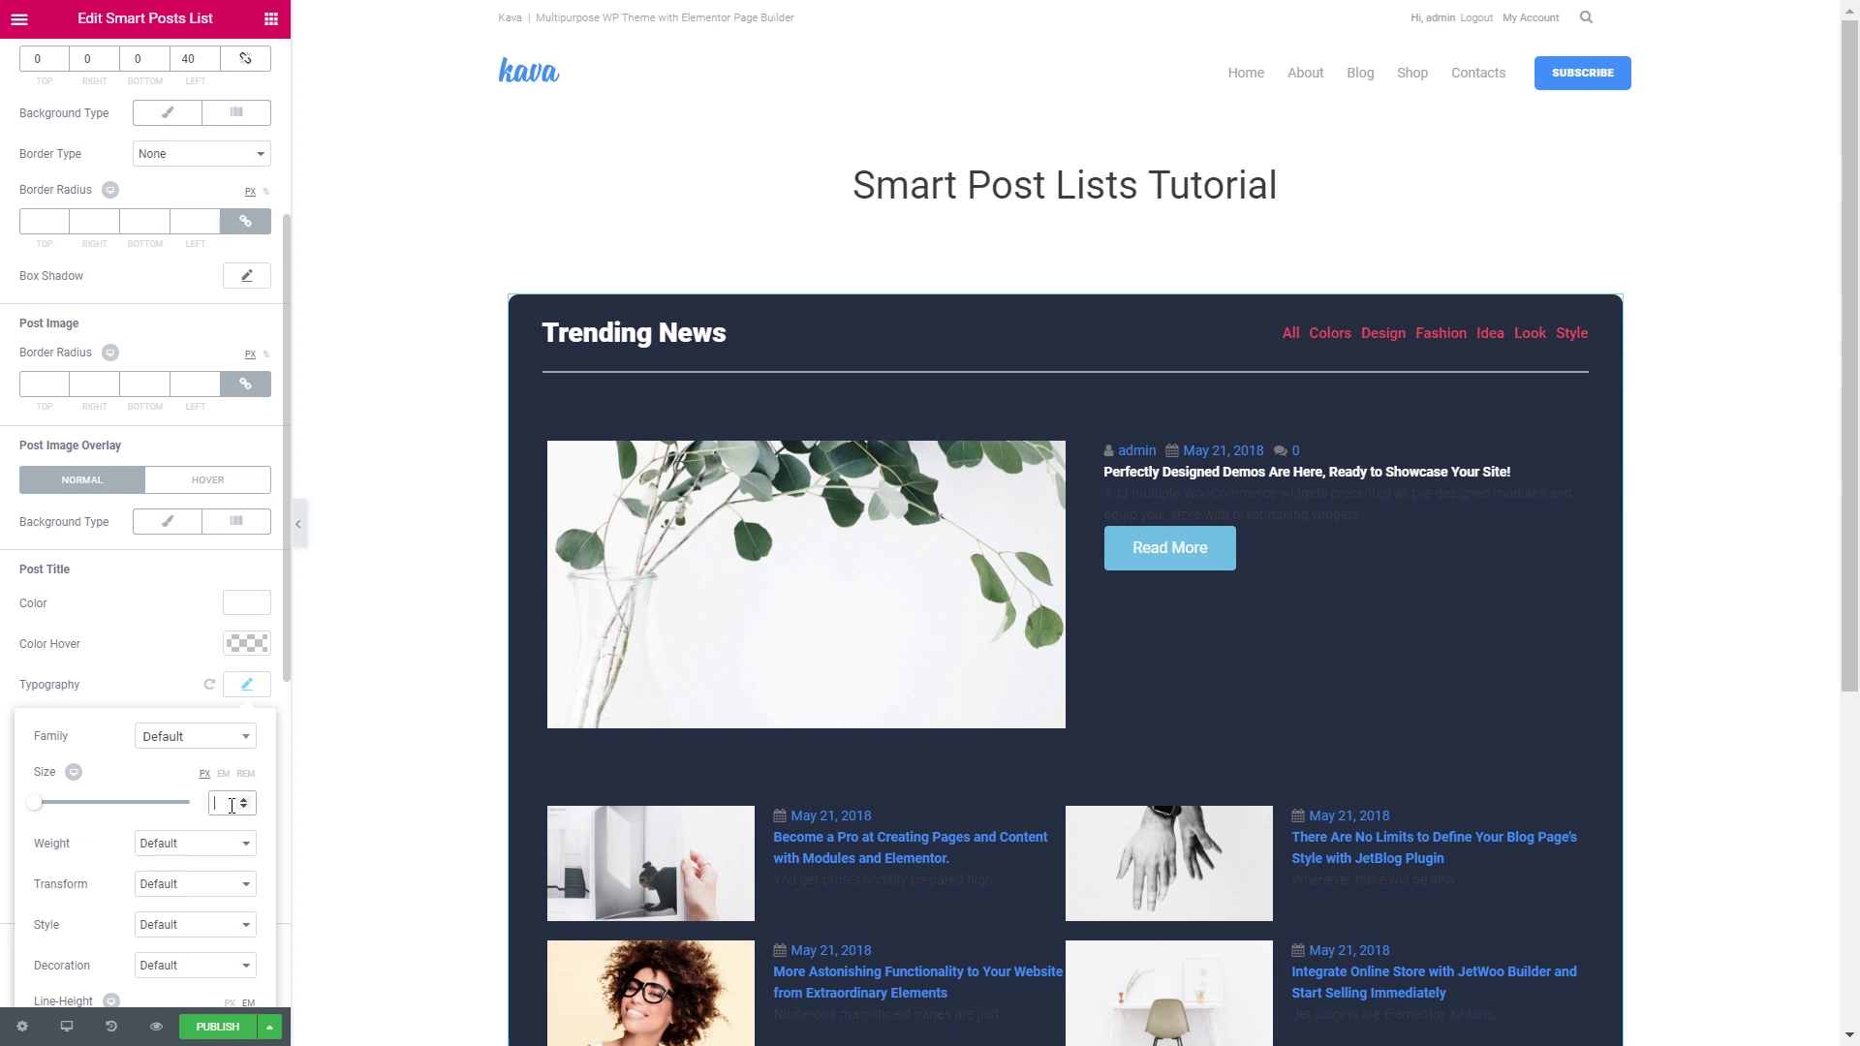
{"action": "type", "text": "25"}
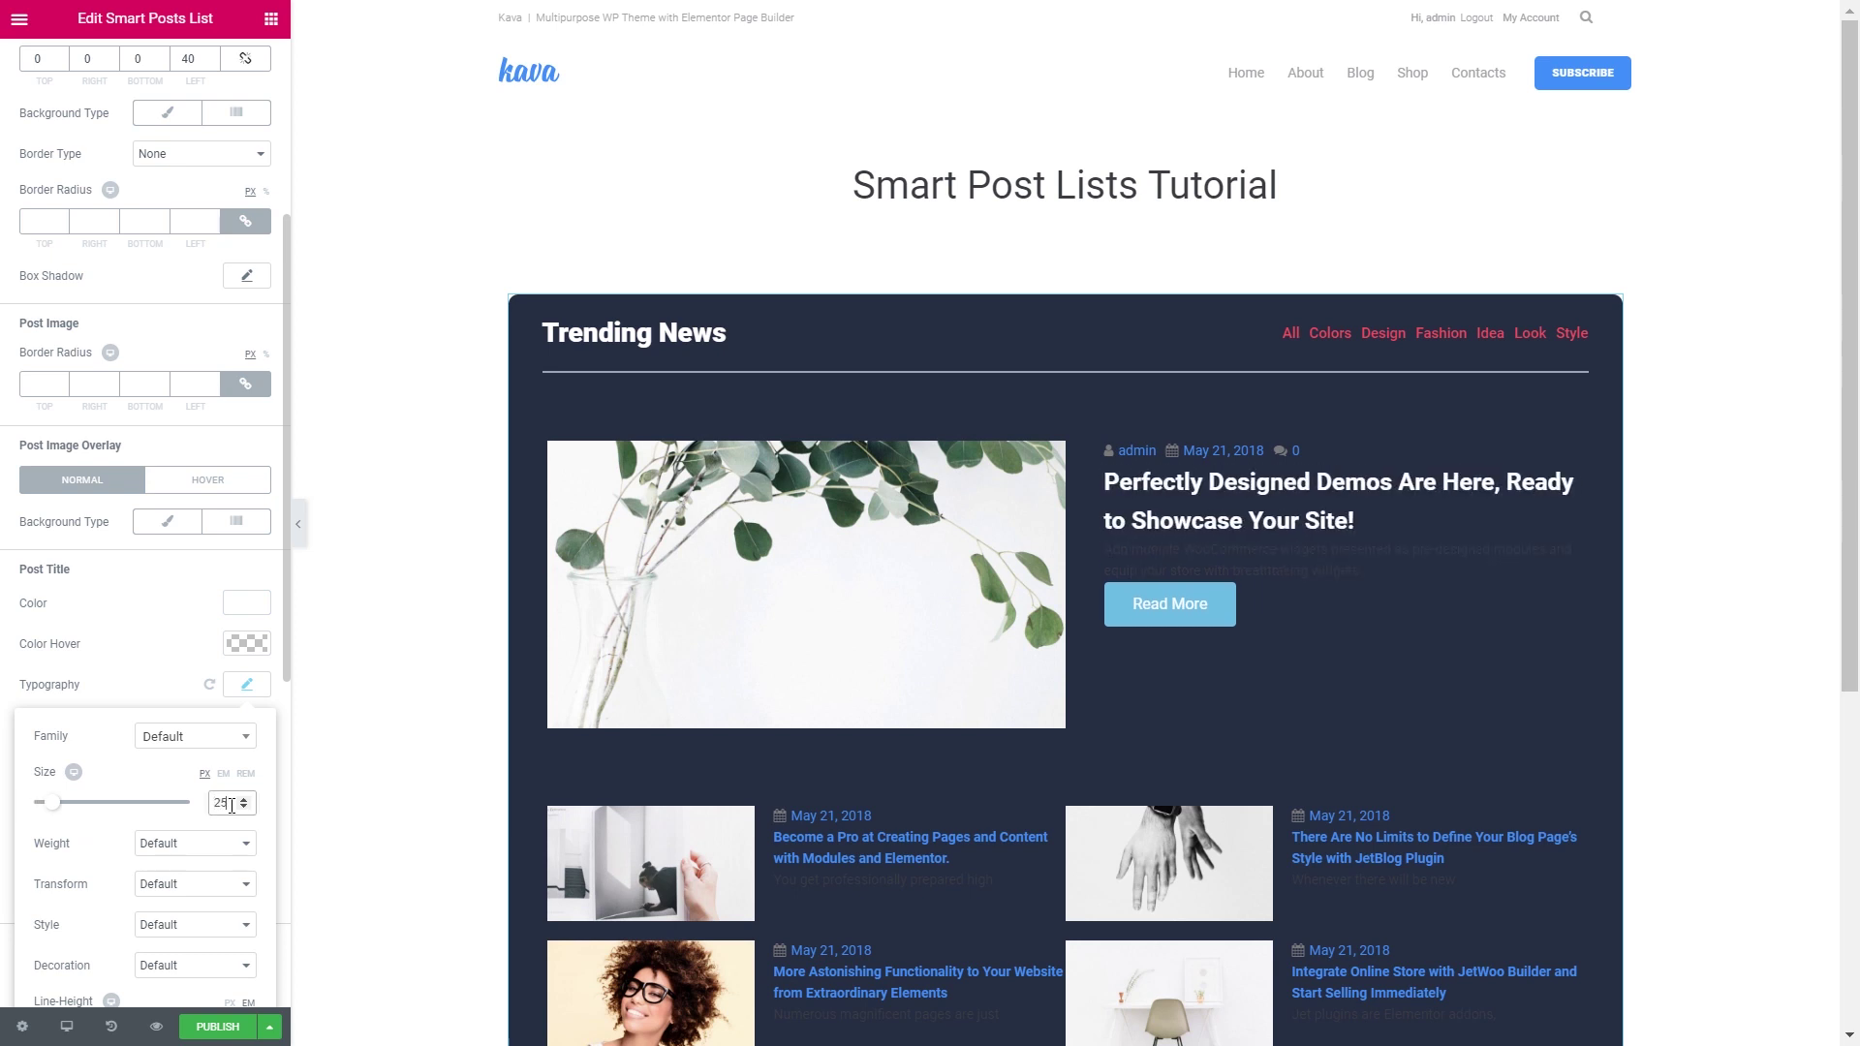
{"action": "left_click", "coordinate": [247, 684]}
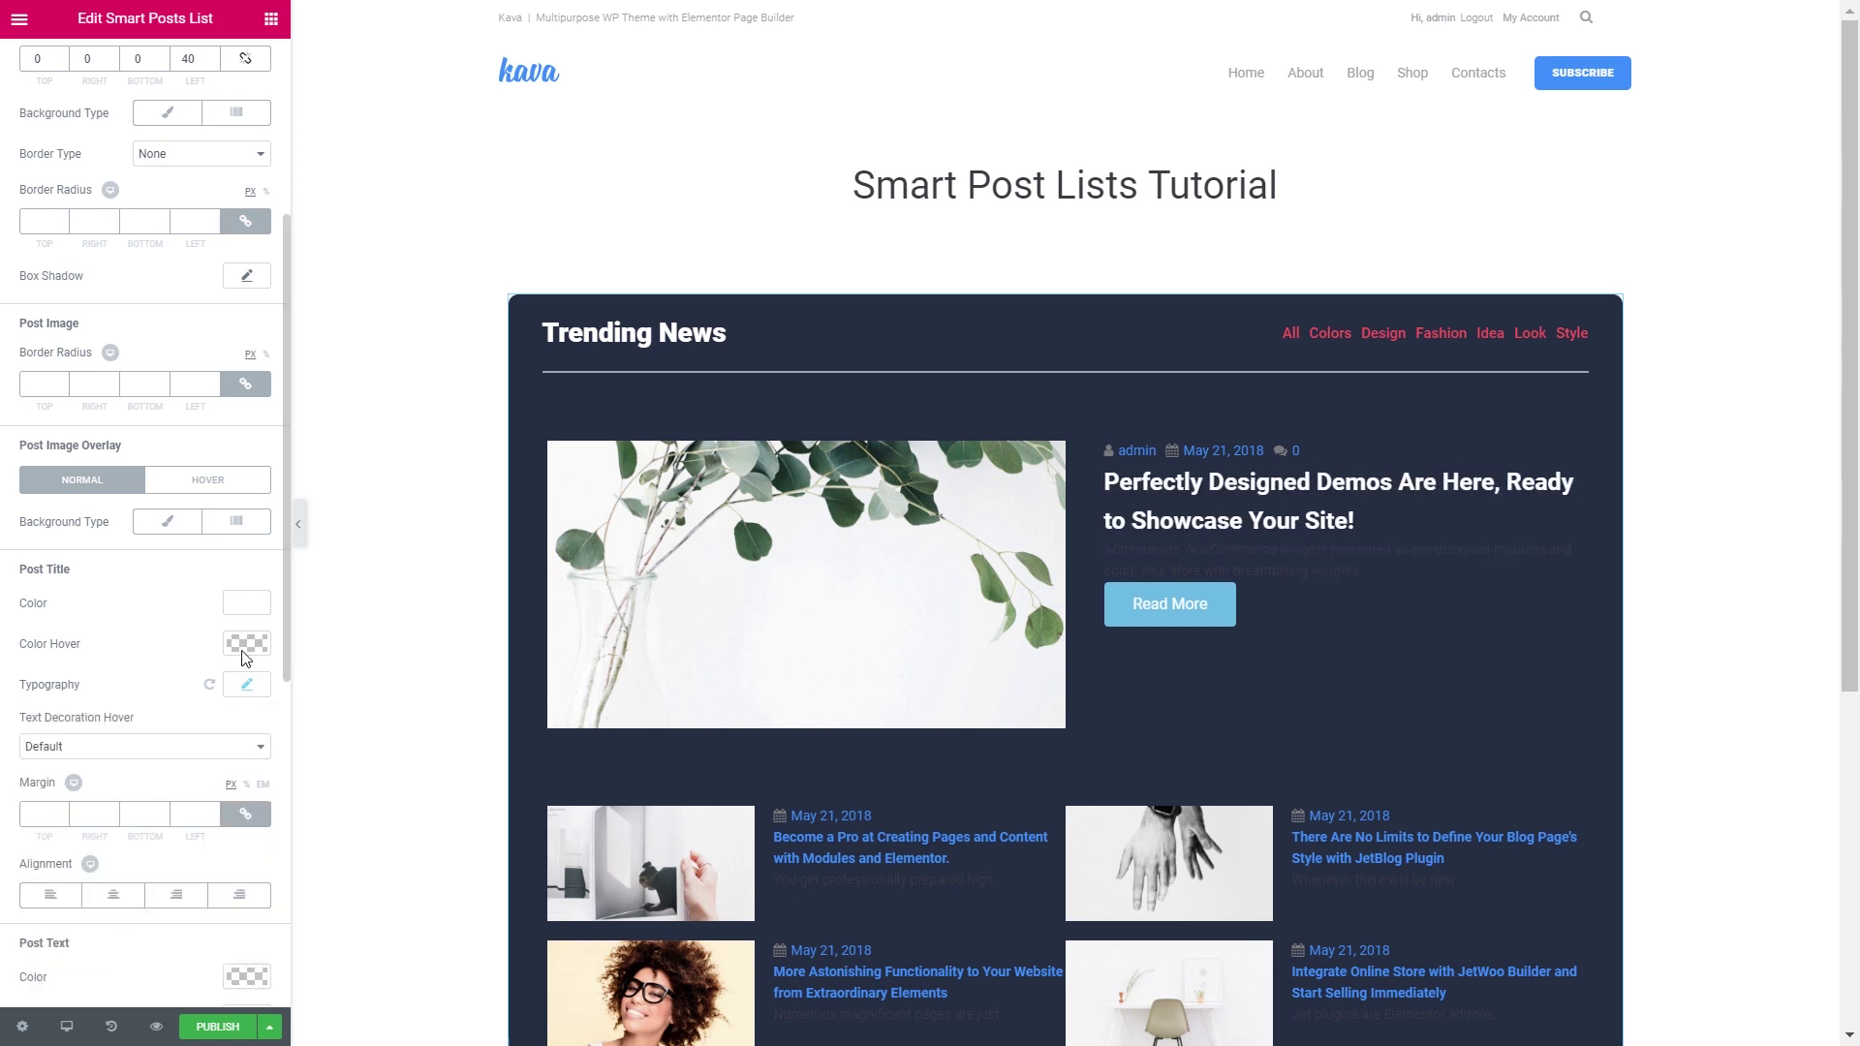
Give the featured title a #f5435a hover colour and a 1.3 line height
{"action": "left_click", "coordinate": [245, 644]}
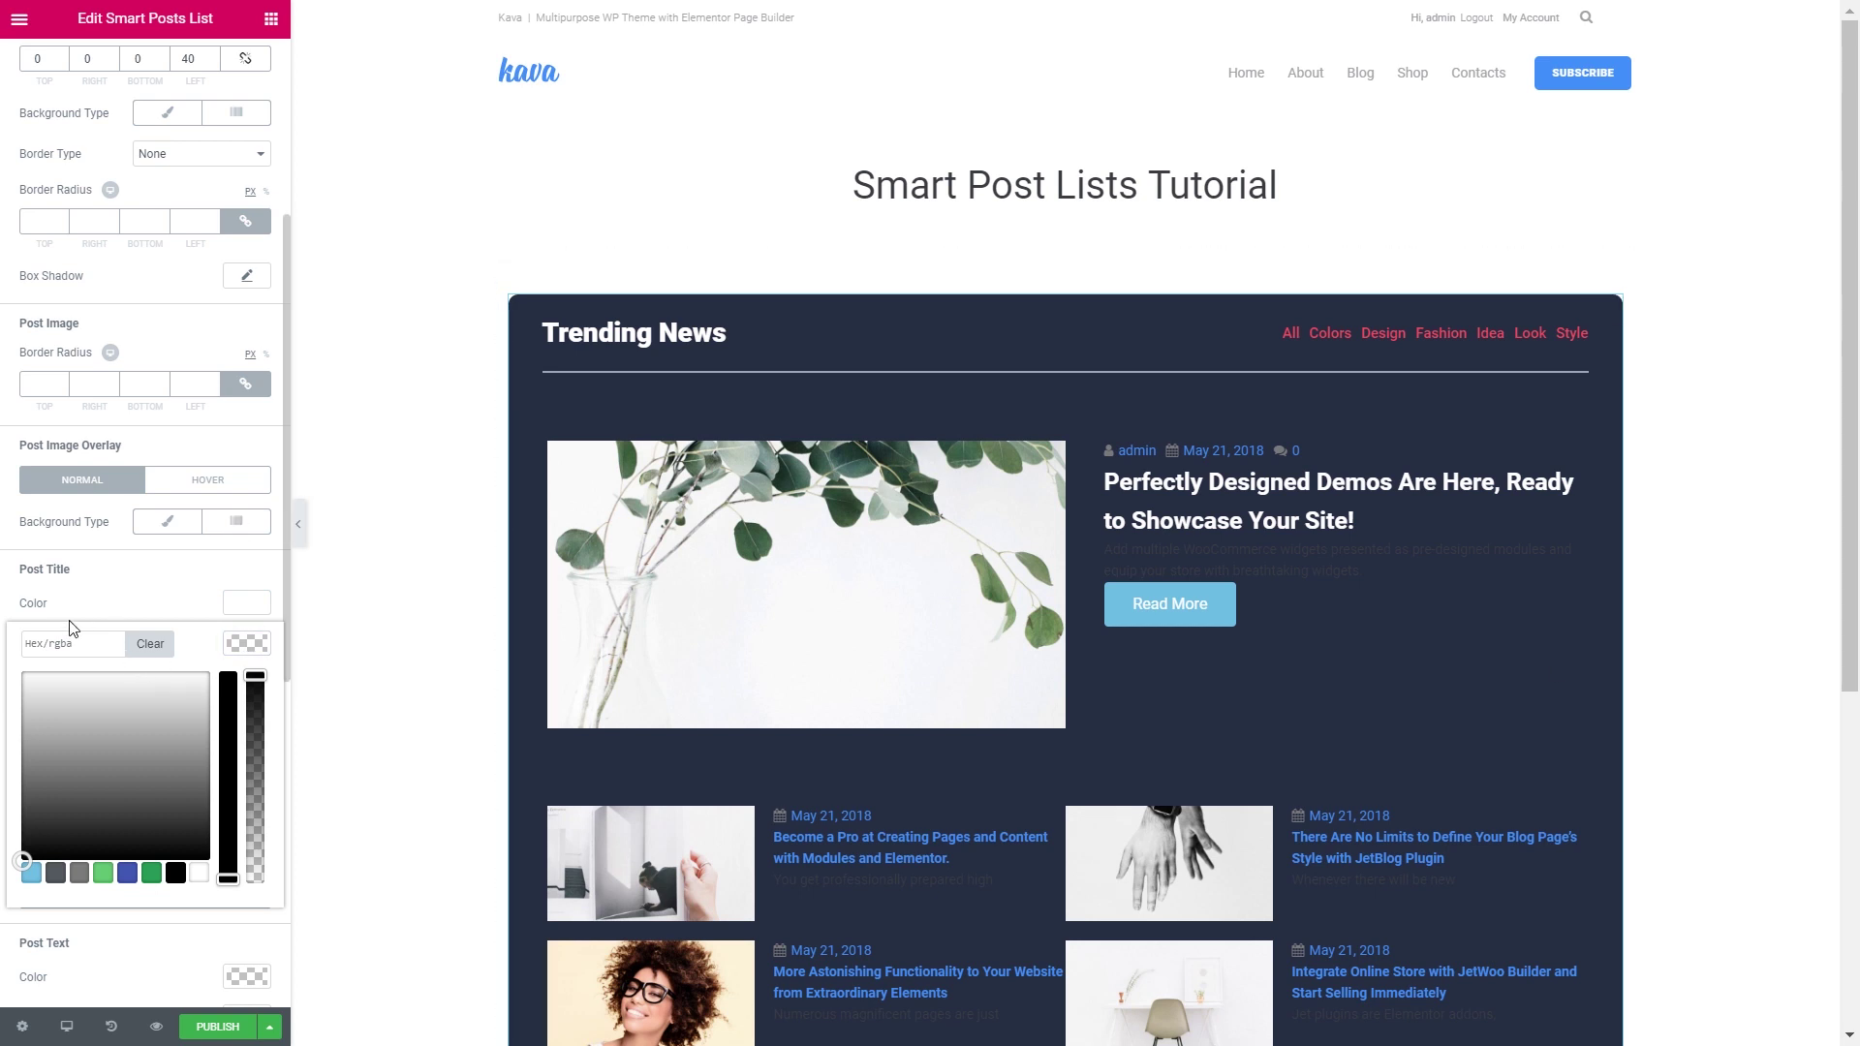
{"action": "left_click", "coordinate": [95, 644]}
{"action": "type", "text": "#f5435a"}
{"action": "left_click", "coordinate": [248, 646]}
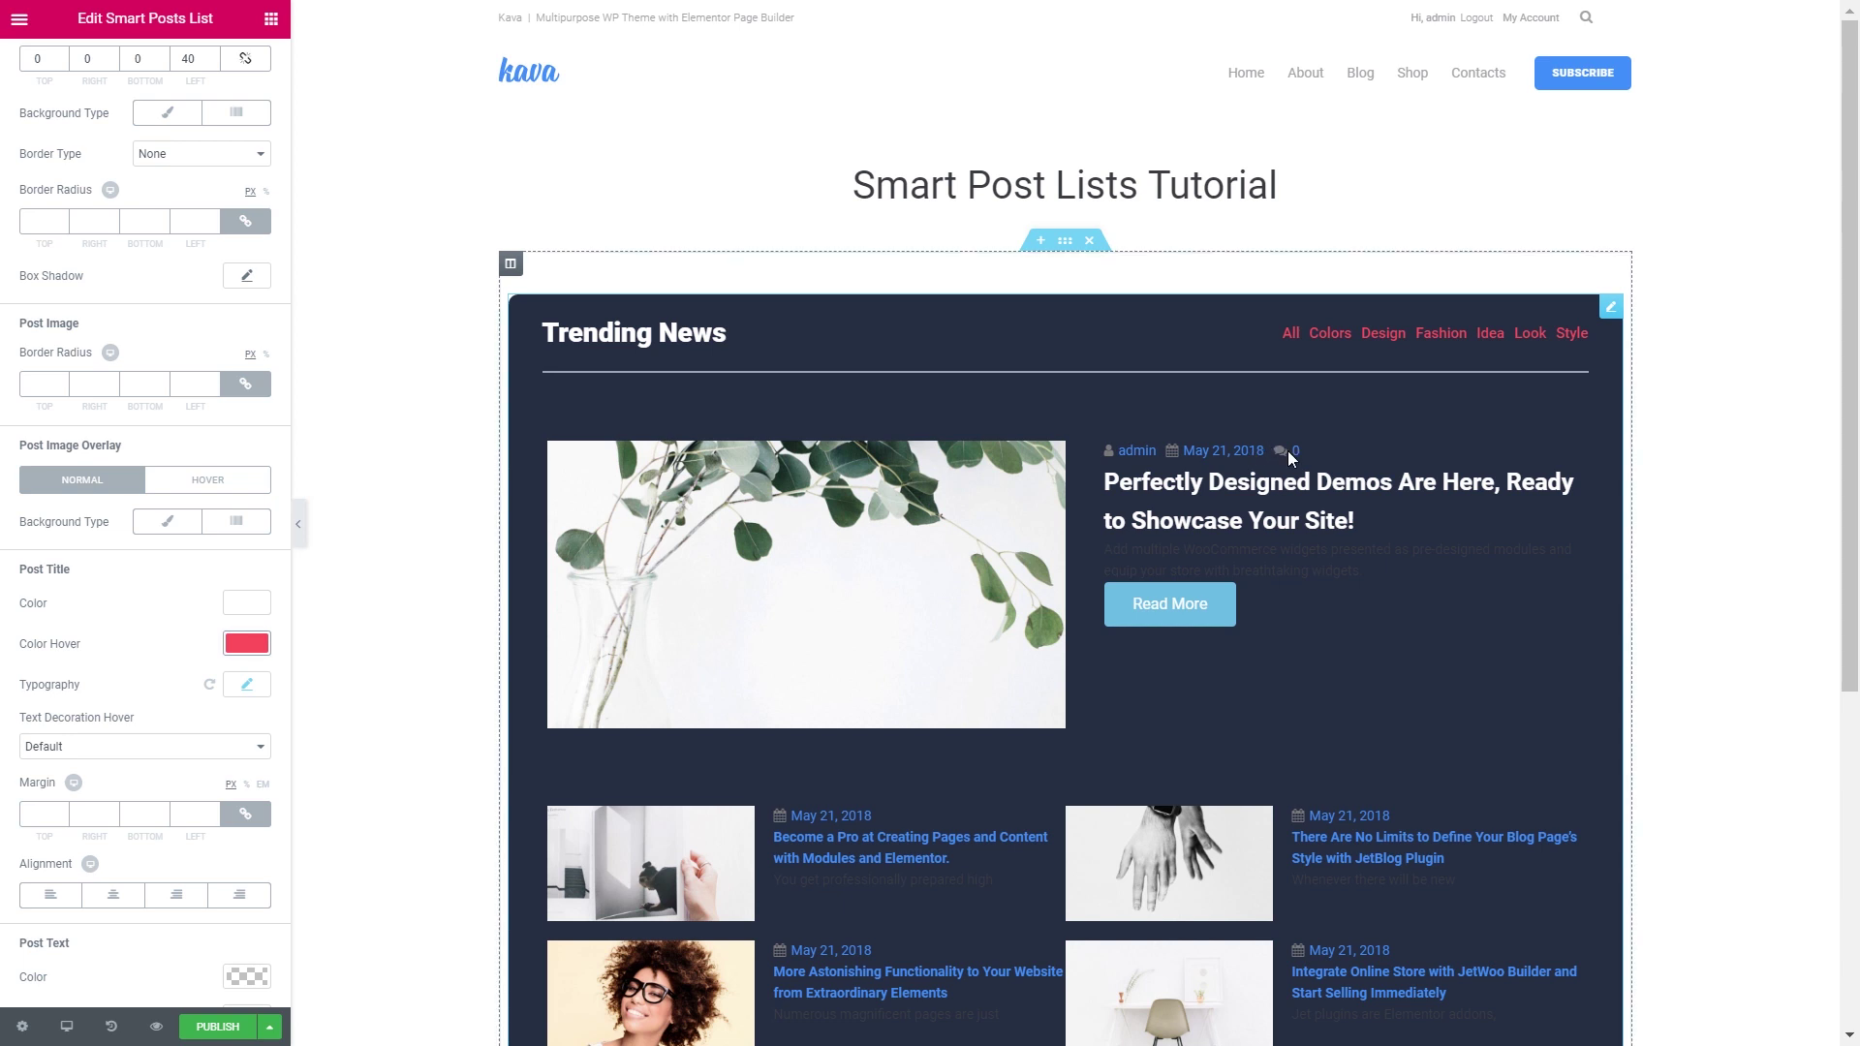
{"action": "left_click", "coordinate": [247, 685]}
{"action": "scroll", "coordinate": [73, 928], "scroll_direction": "down", "scroll_amount": 3}
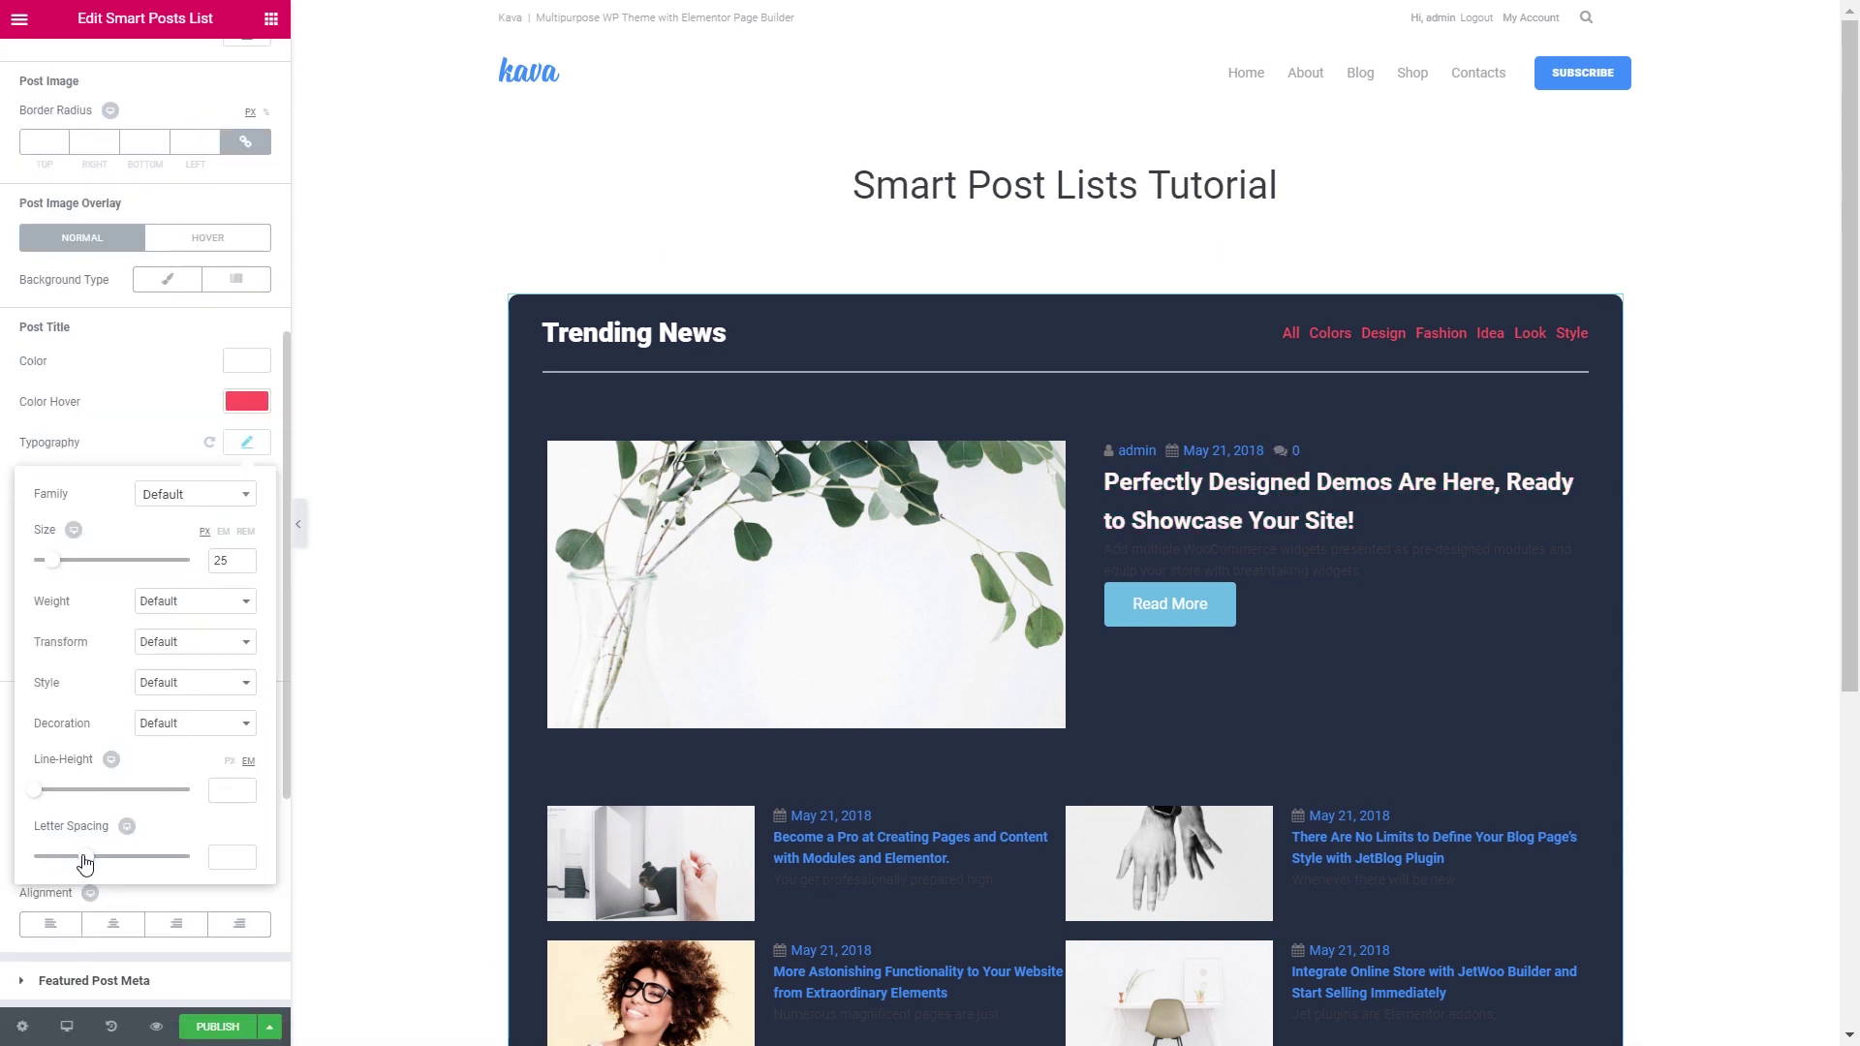
{"action": "left_click_drag", "start_coordinate": [39, 792], "coordinate": [52, 799]}
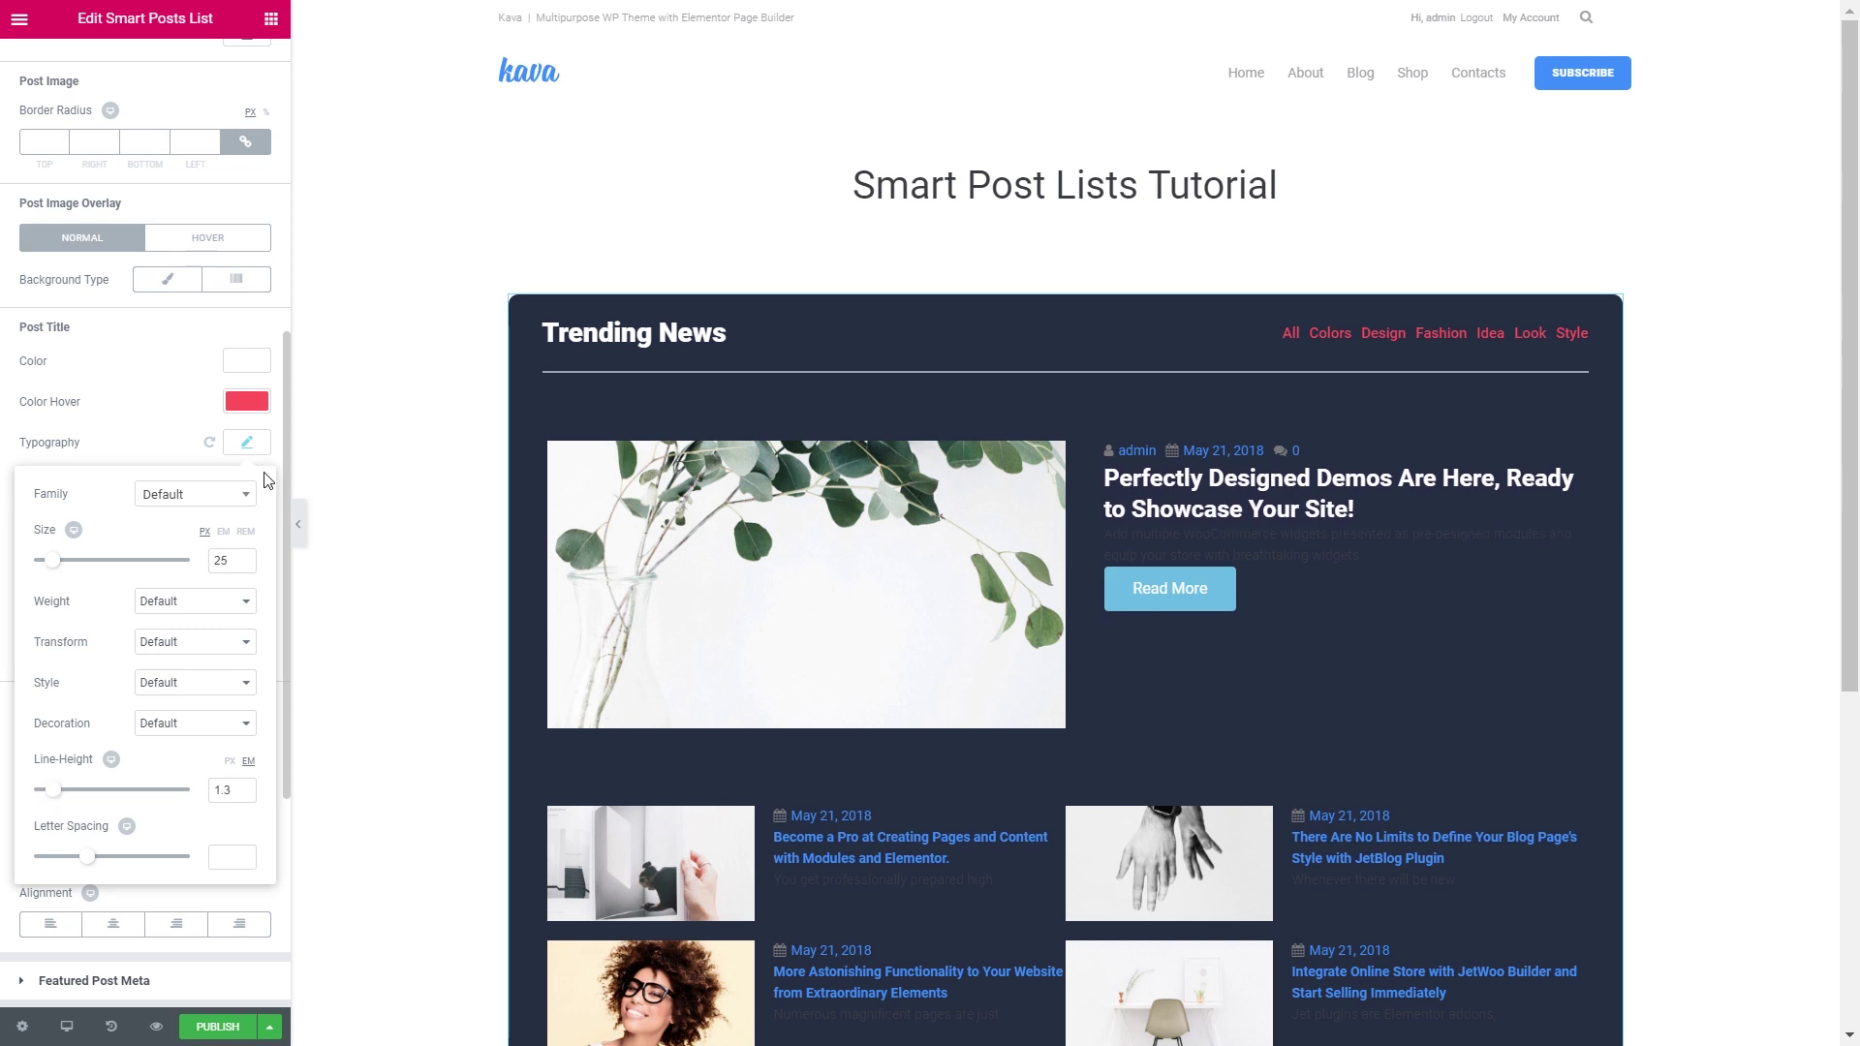
{"action": "left_click", "coordinate": [246, 445]}
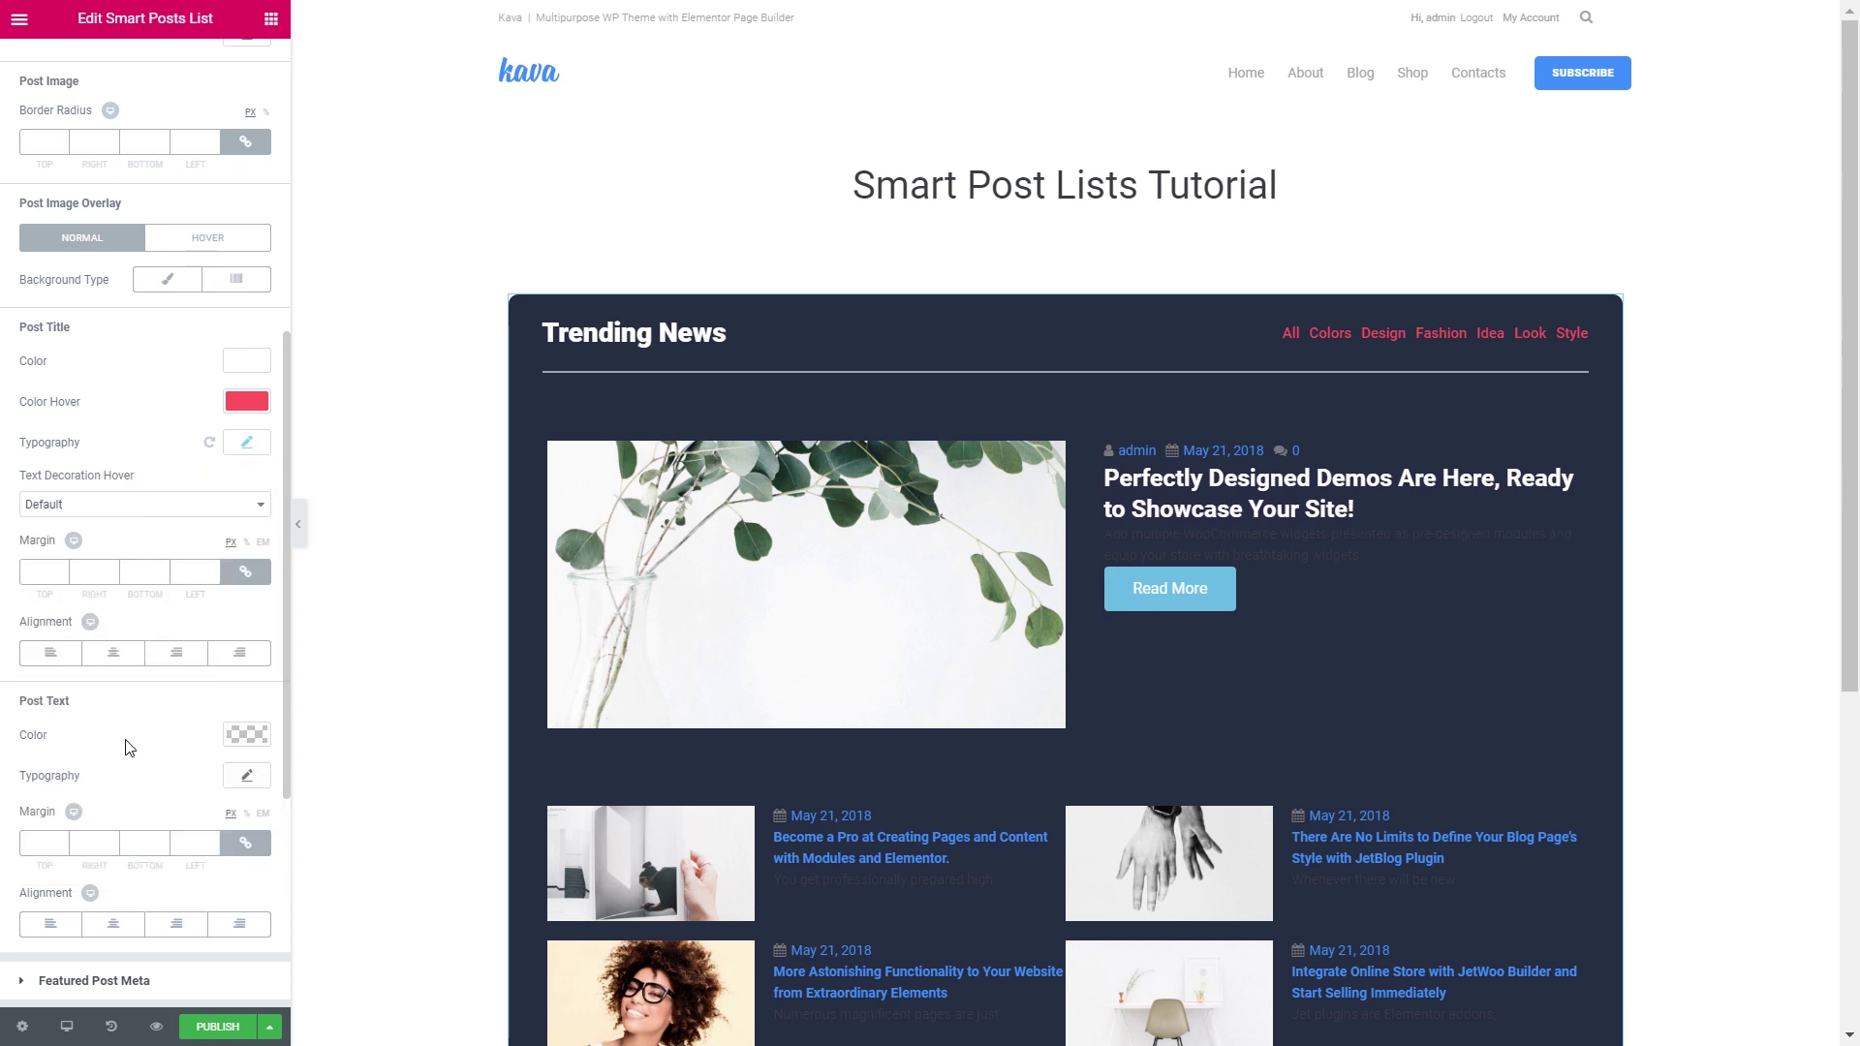
{"action": "scroll", "coordinate": [122, 746], "scroll_direction": "down", "scroll_amount": 2}
Set the Post Text colour to white with unlinked 20 px top and bottom margins
{"action": "left_click", "coordinate": [245, 616]}
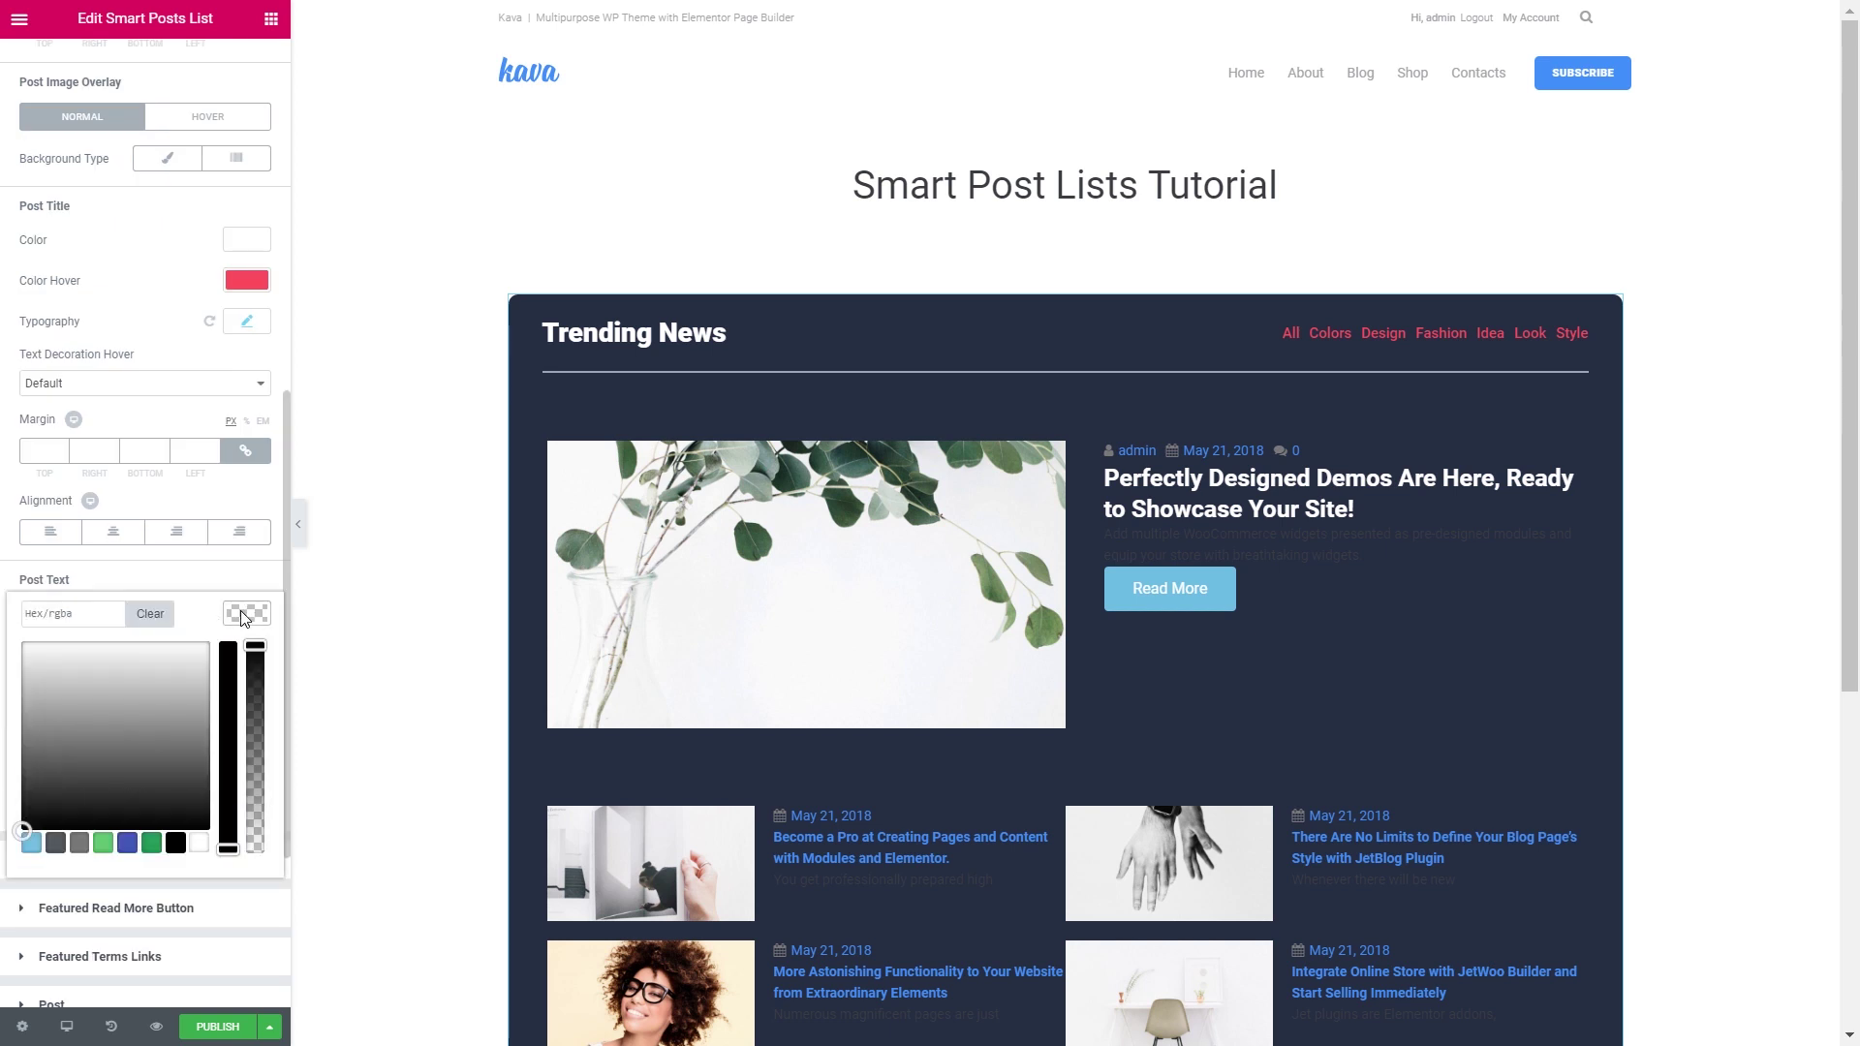
{"action": "left_click", "coordinate": [199, 842]}
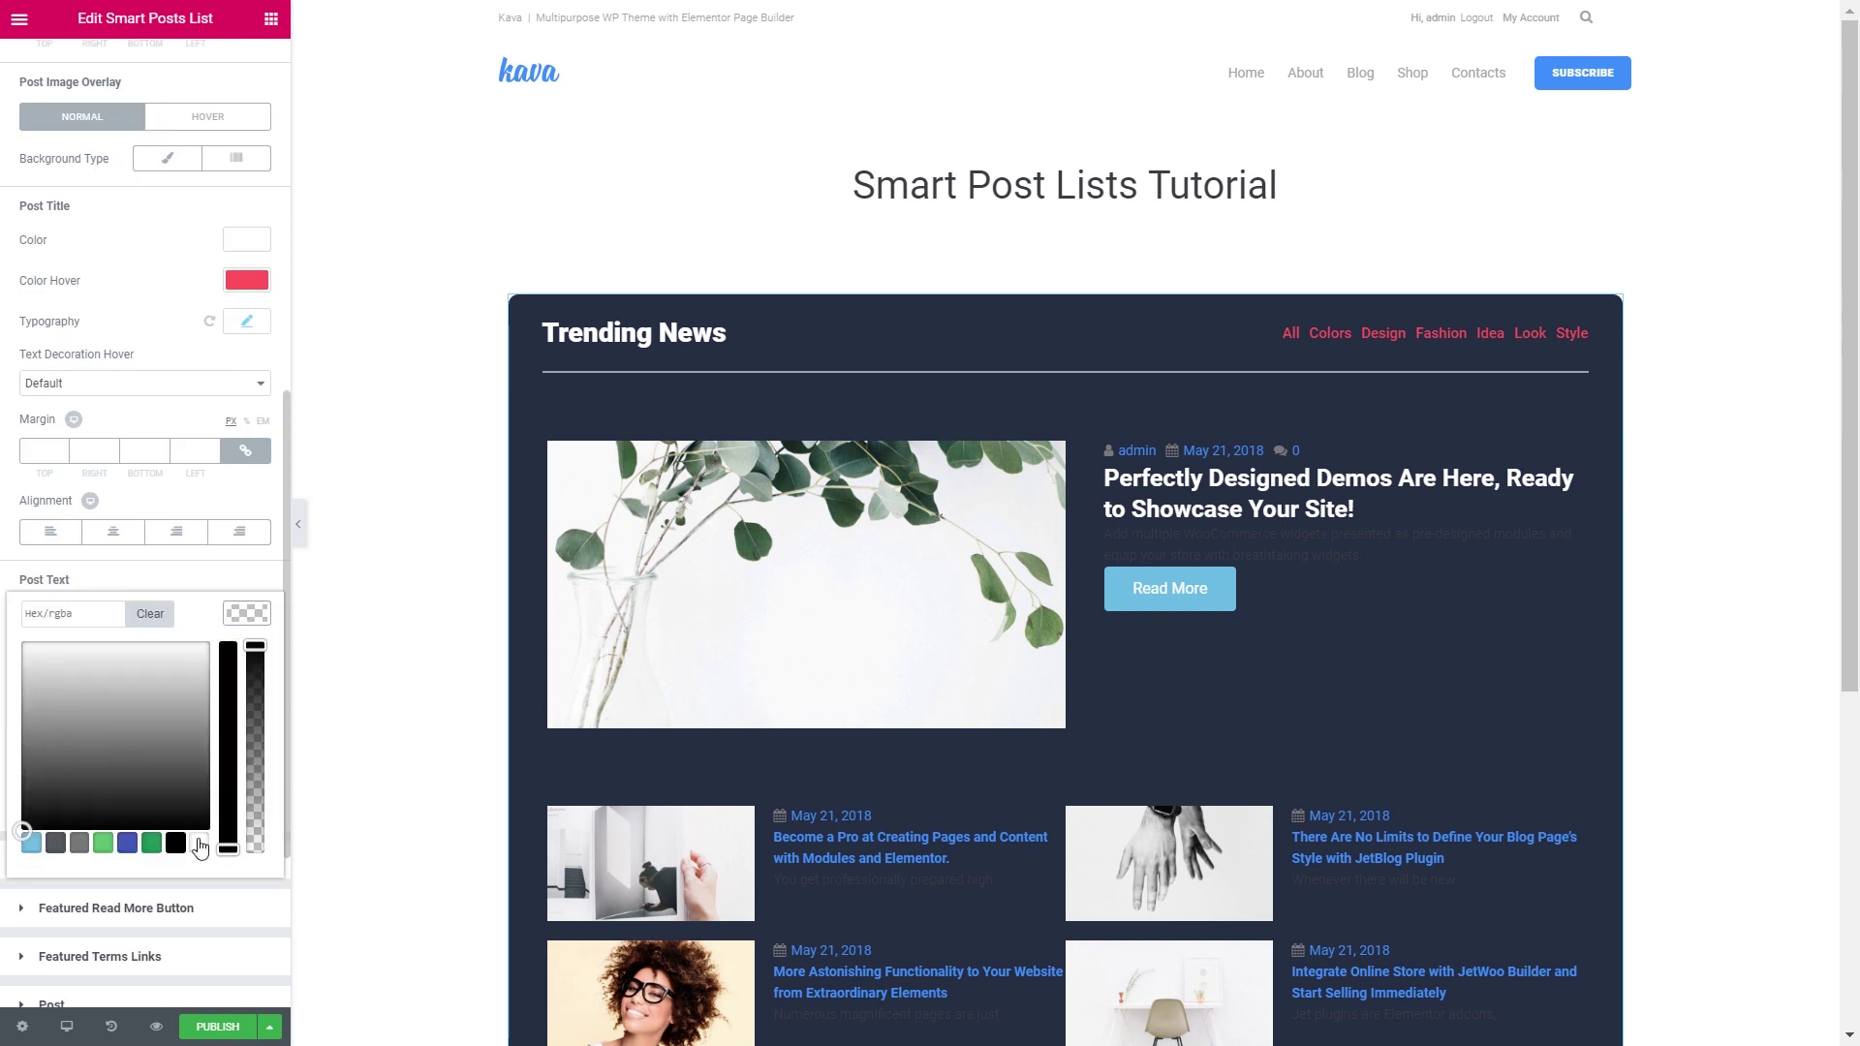
{"action": "left_click", "coordinate": [244, 619]}
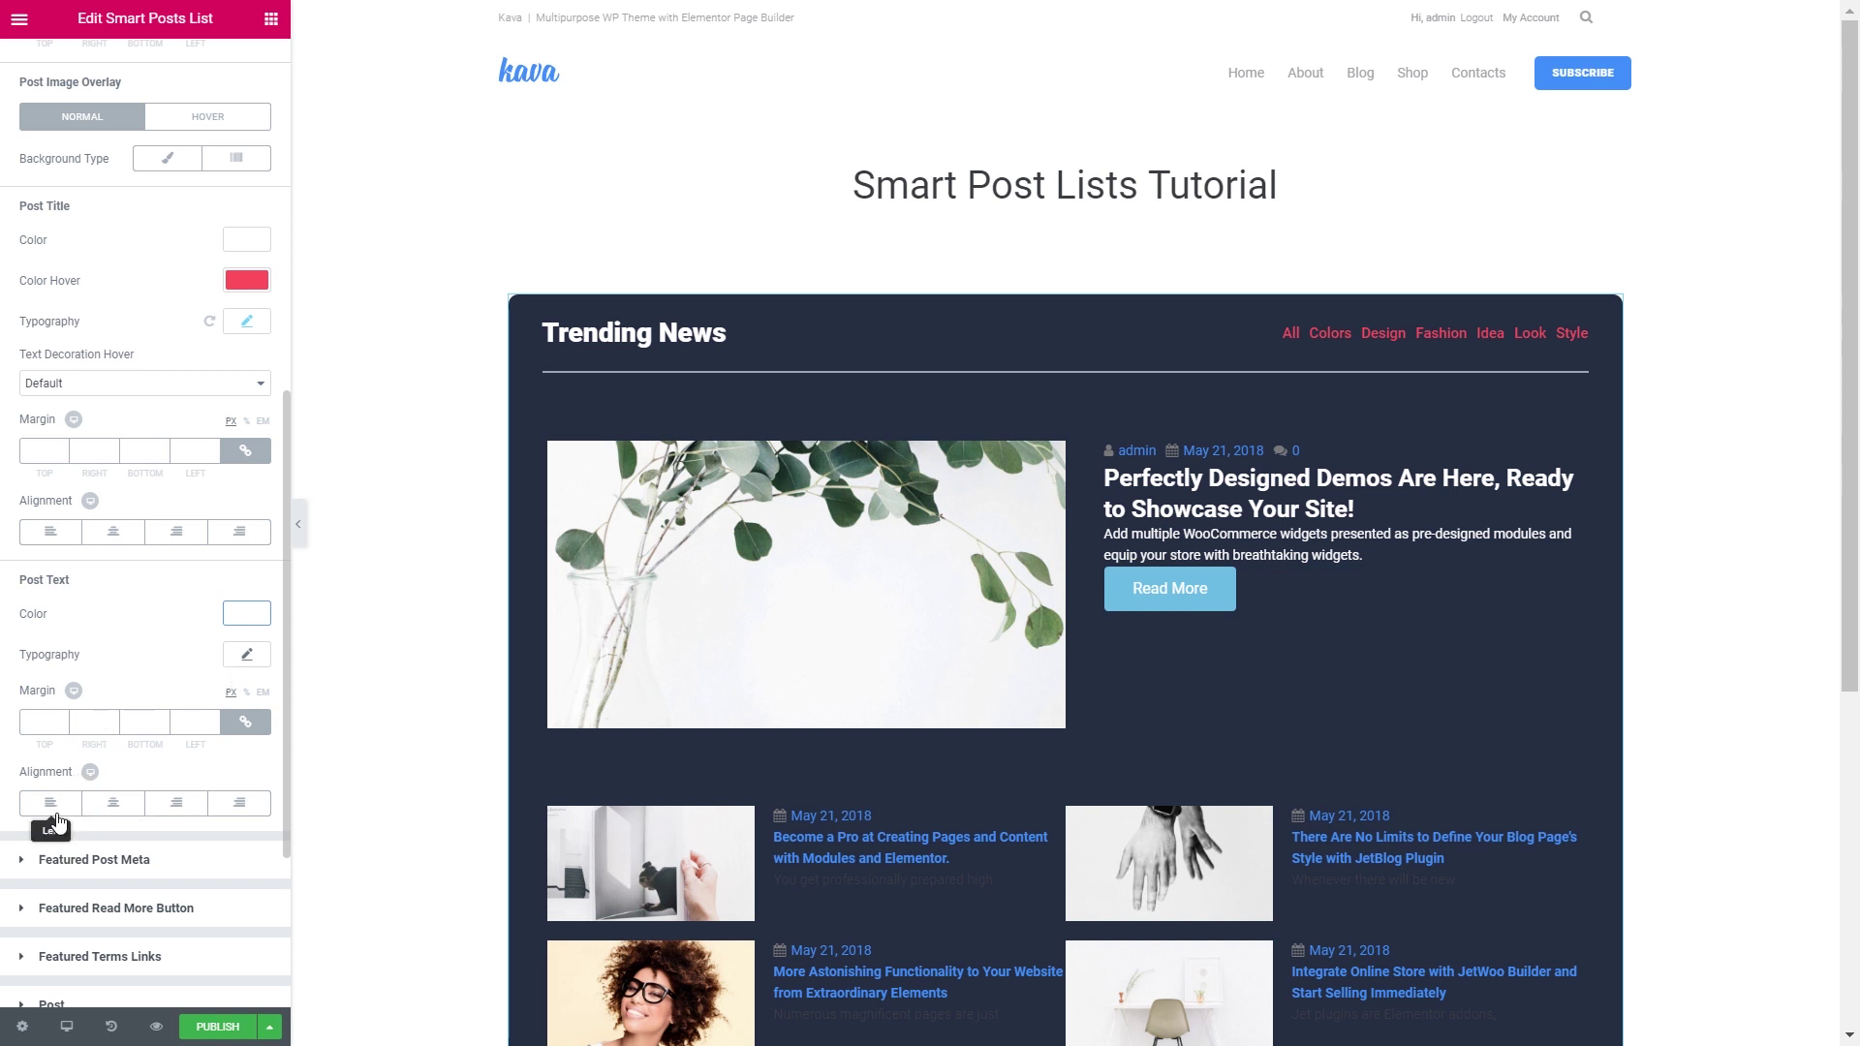
{"action": "left_click", "coordinate": [245, 721]}
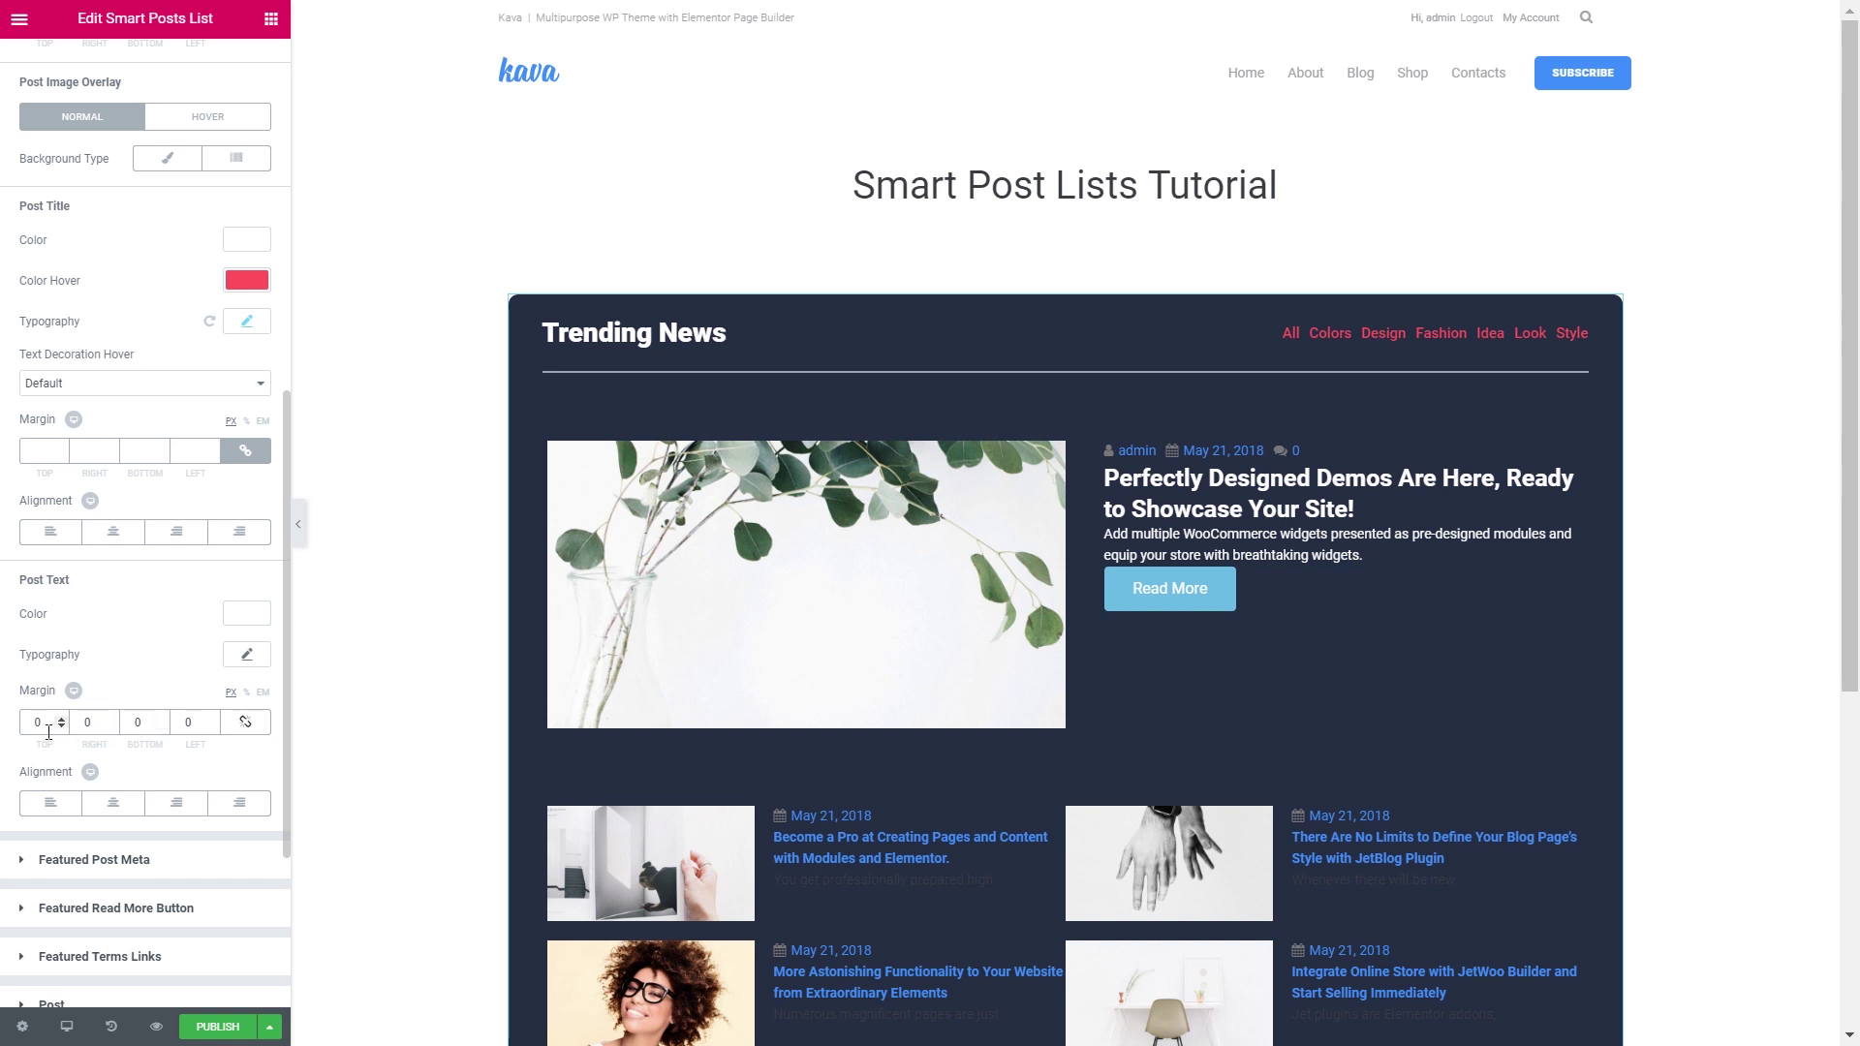
{"action": "key", "text": "ctrl+a"}
{"action": "type", "text": "20"}
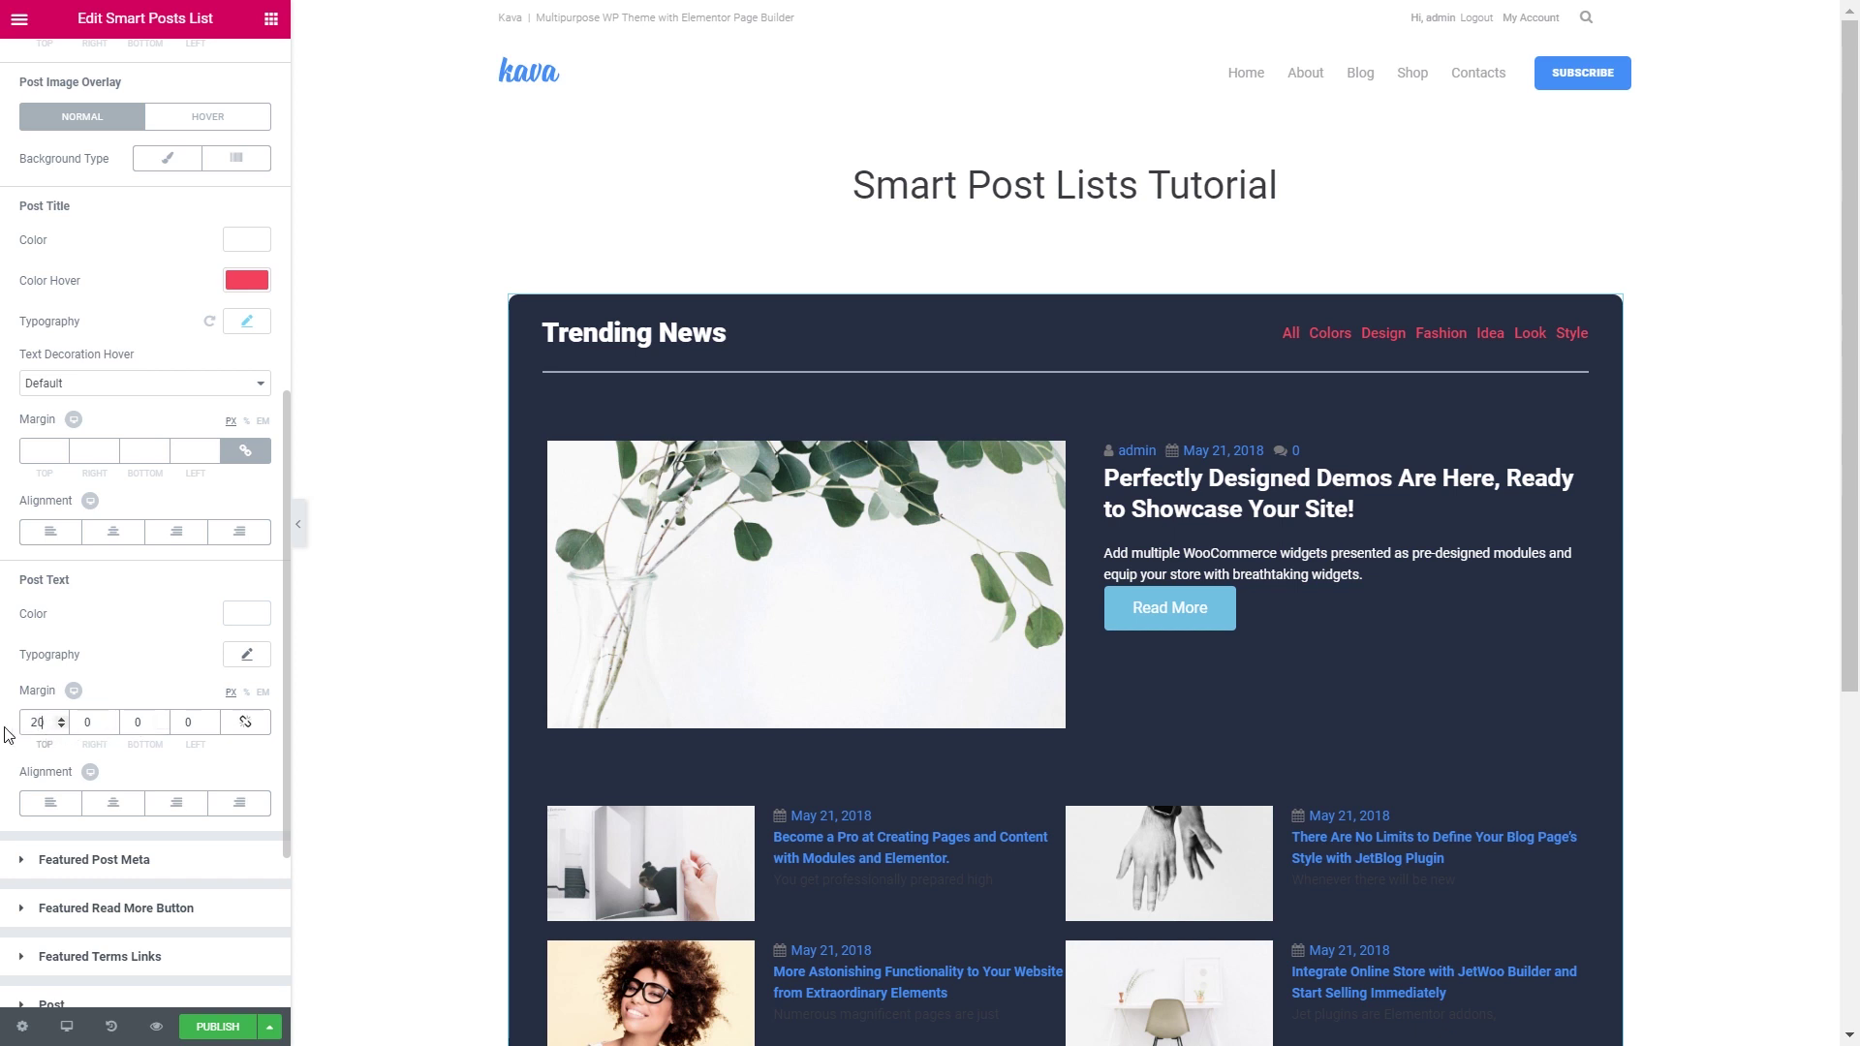
{"action": "left_click", "coordinate": [140, 723]}
{"action": "type", "text": "20"}
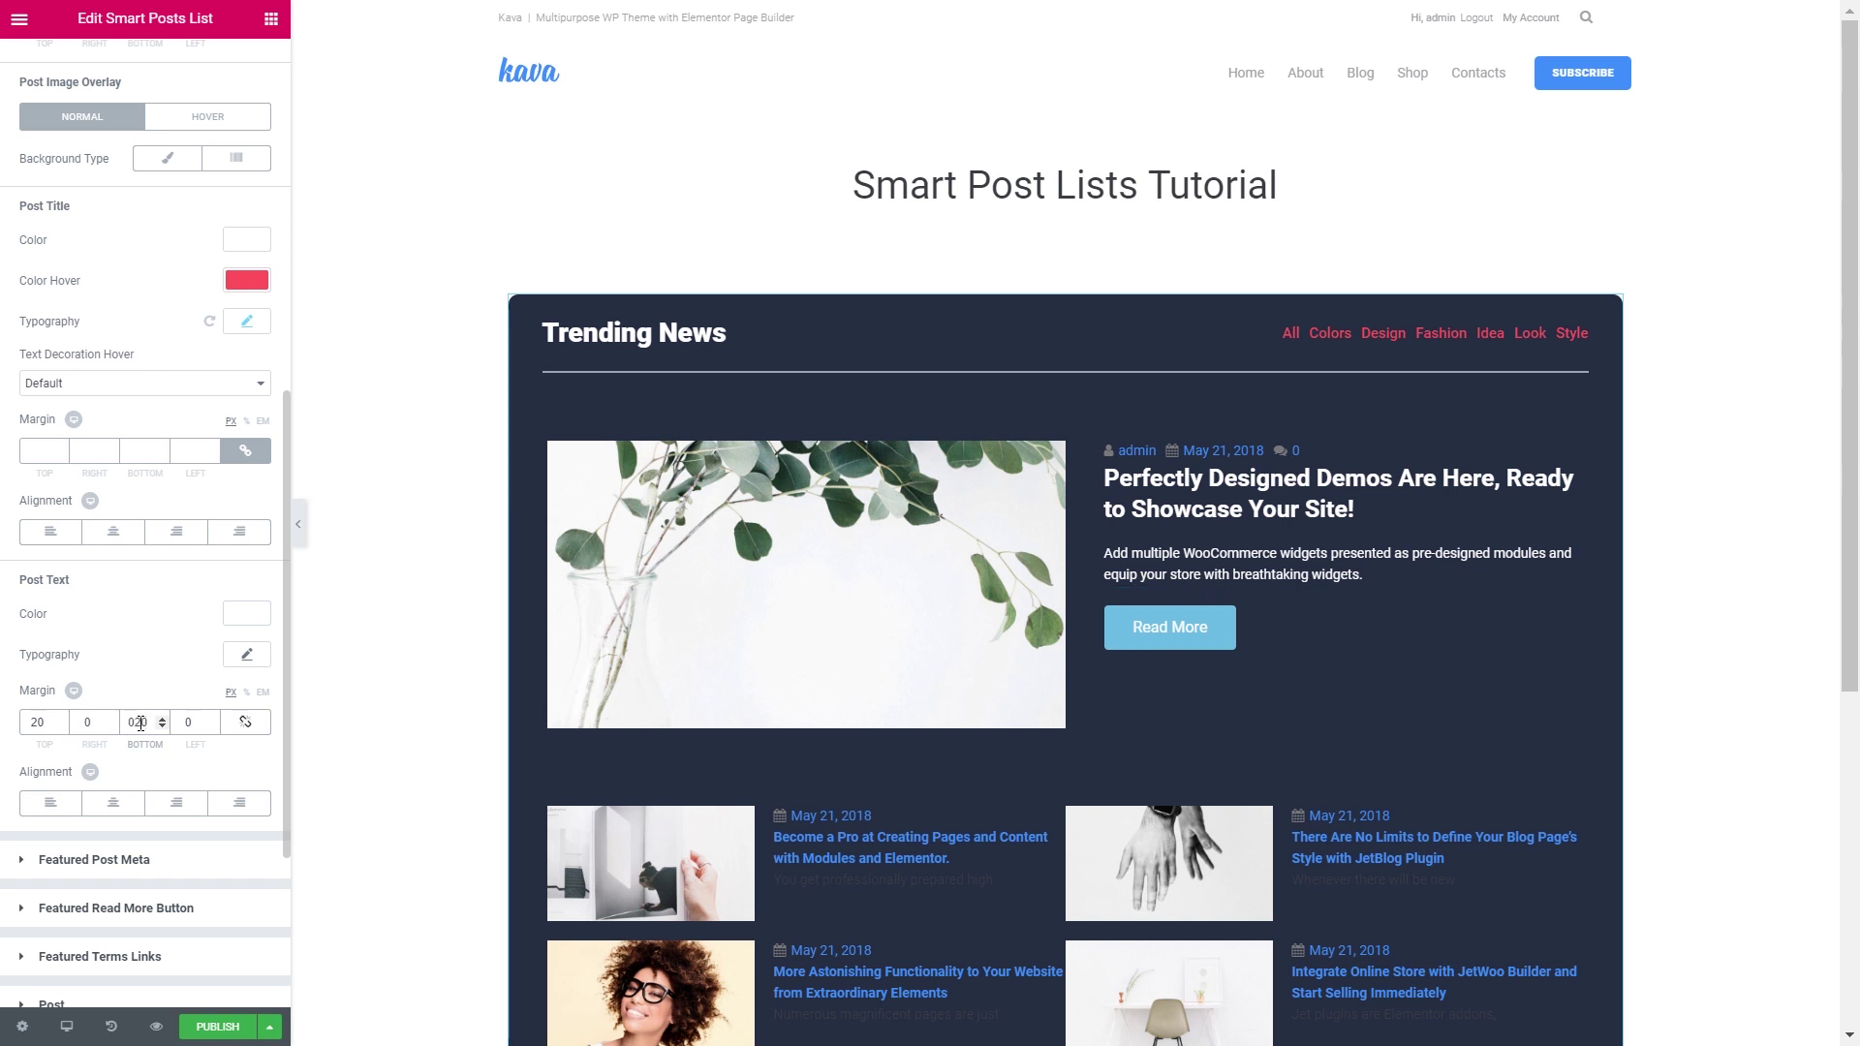
{"action": "scroll", "coordinate": [85, 629], "scroll_direction": "up", "scroll_amount": 15}
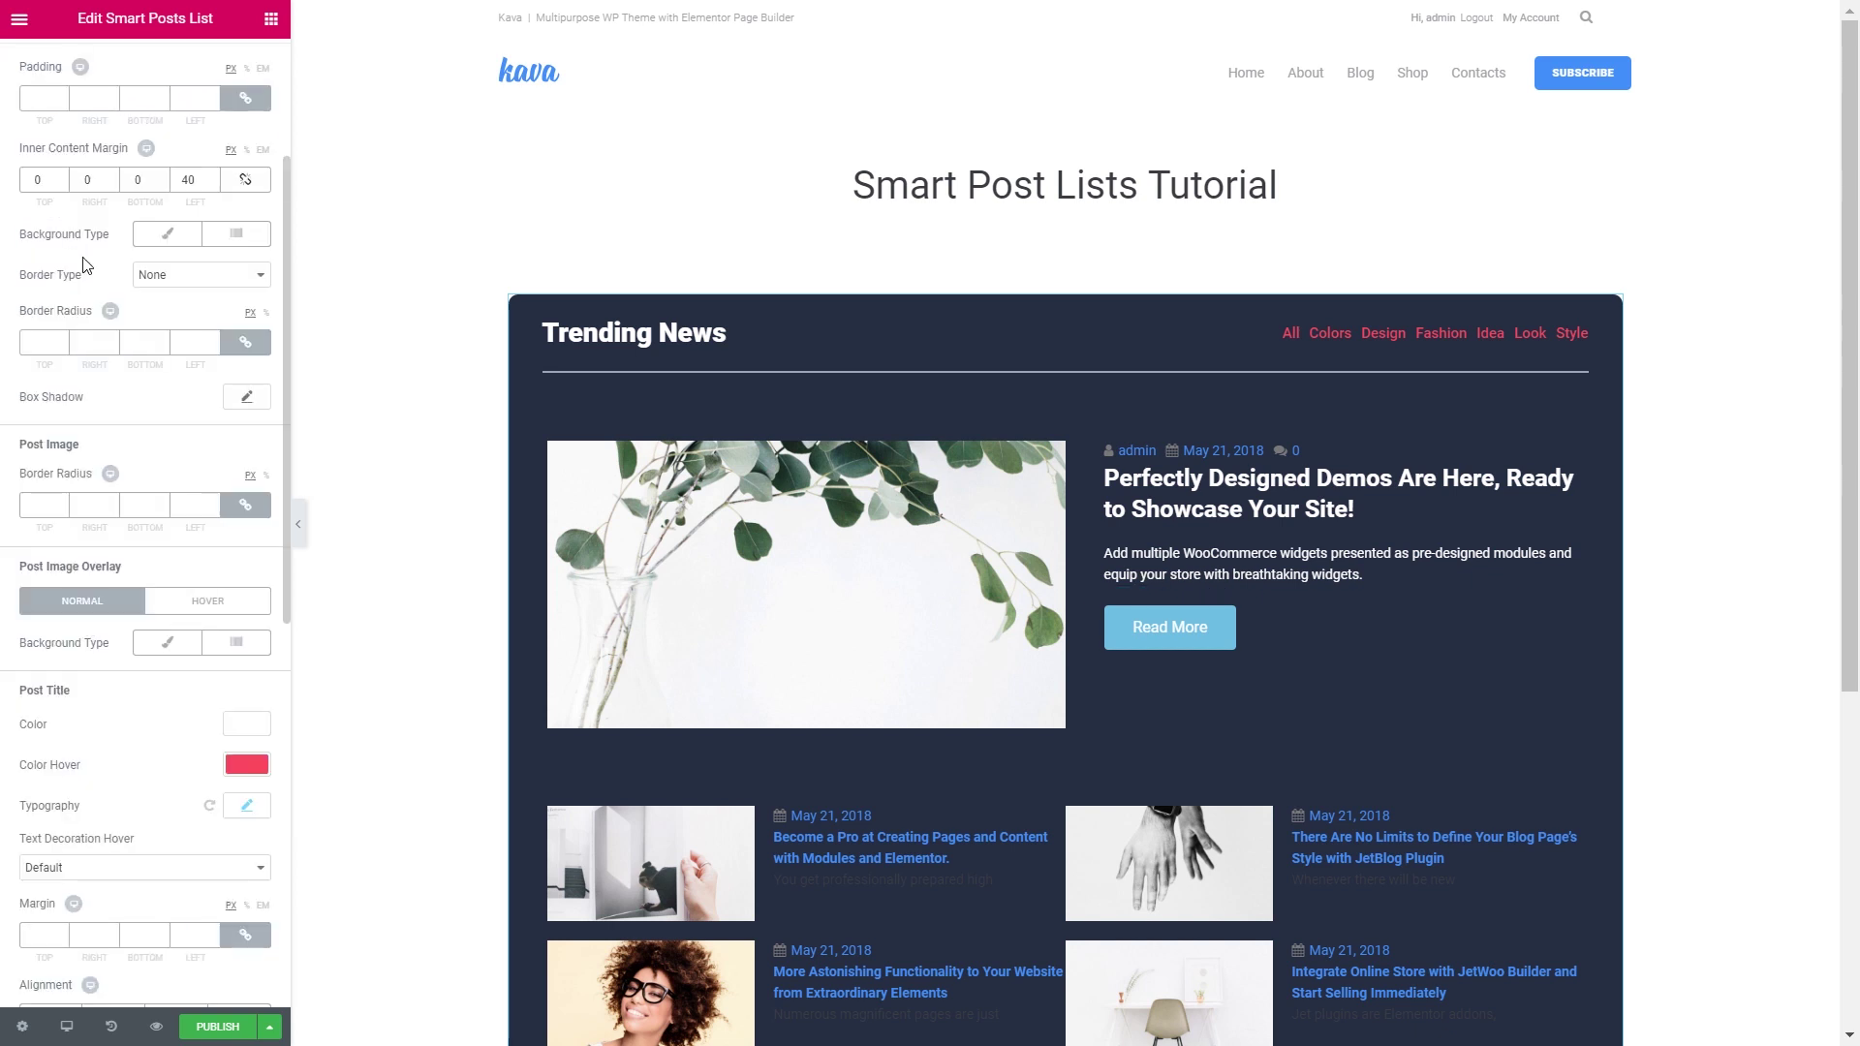
{"action": "left_click", "coordinate": [77, 266]}
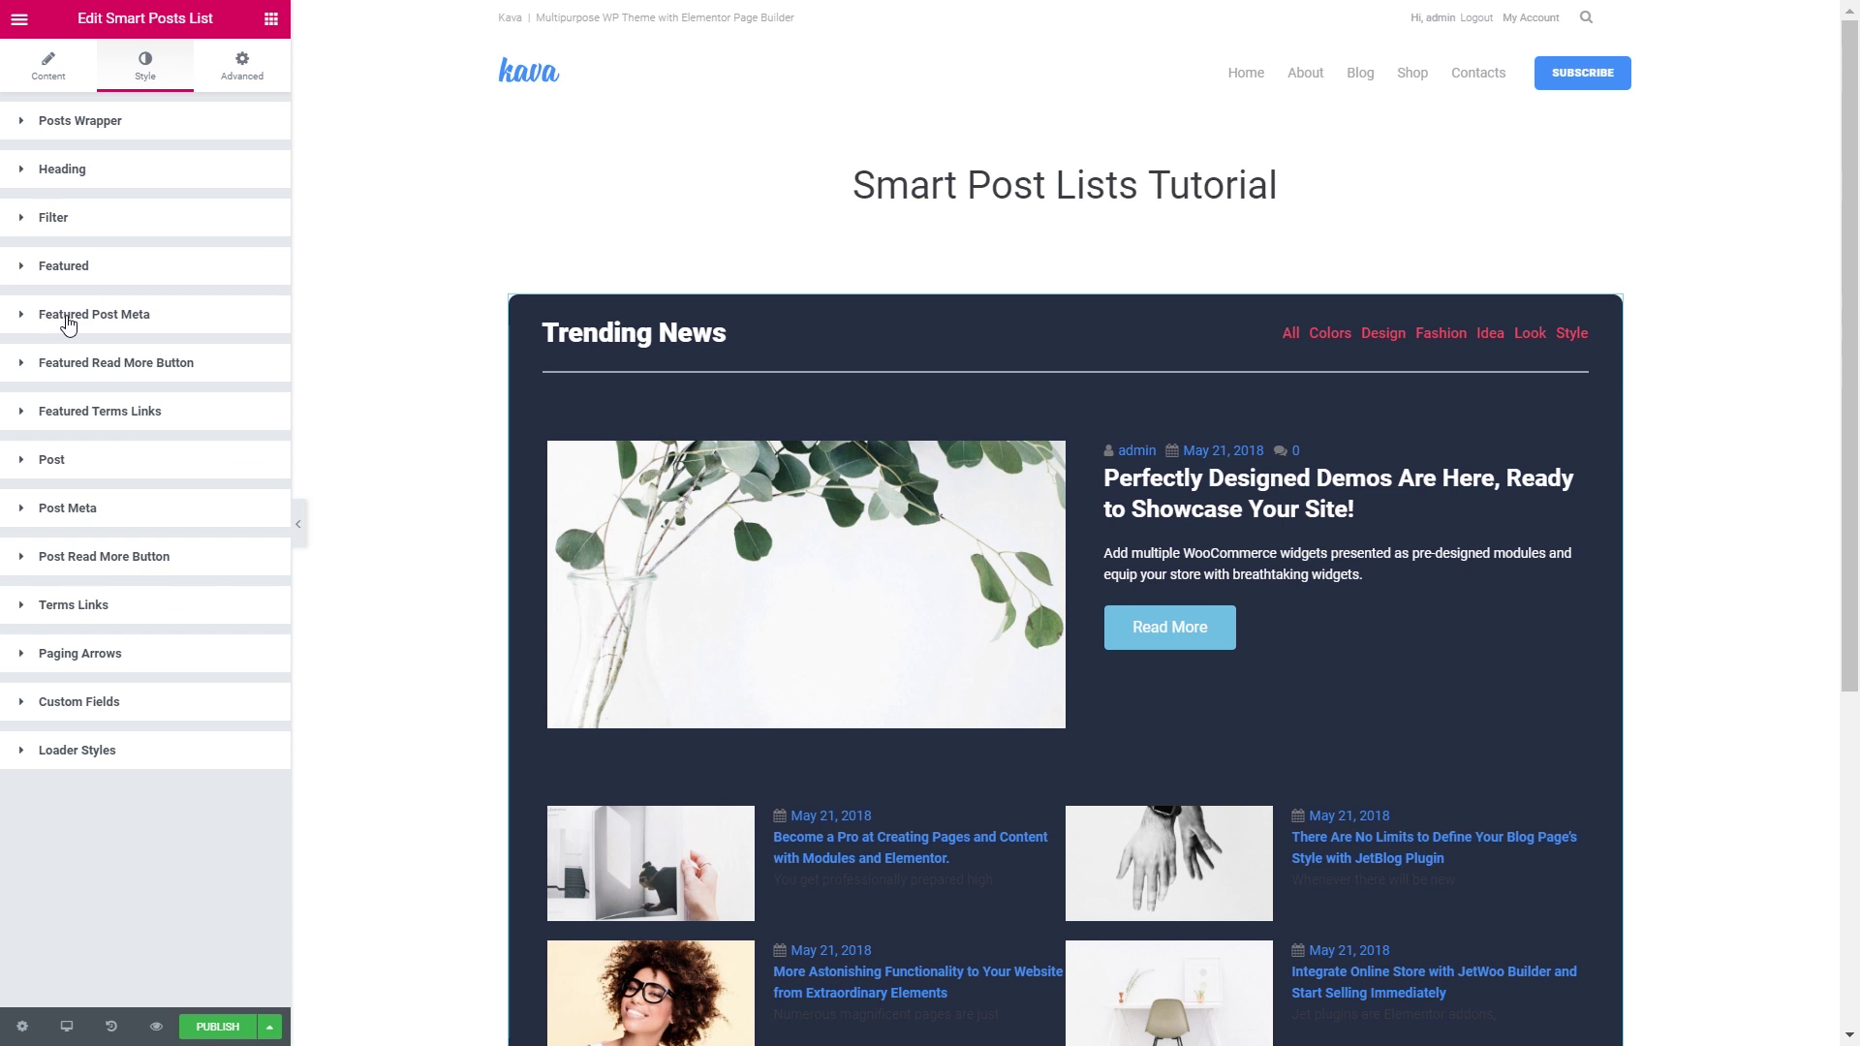
Paste grey-blue hex values into the meta Text Color and Links Color
{"action": "left_click", "coordinate": [99, 314]}
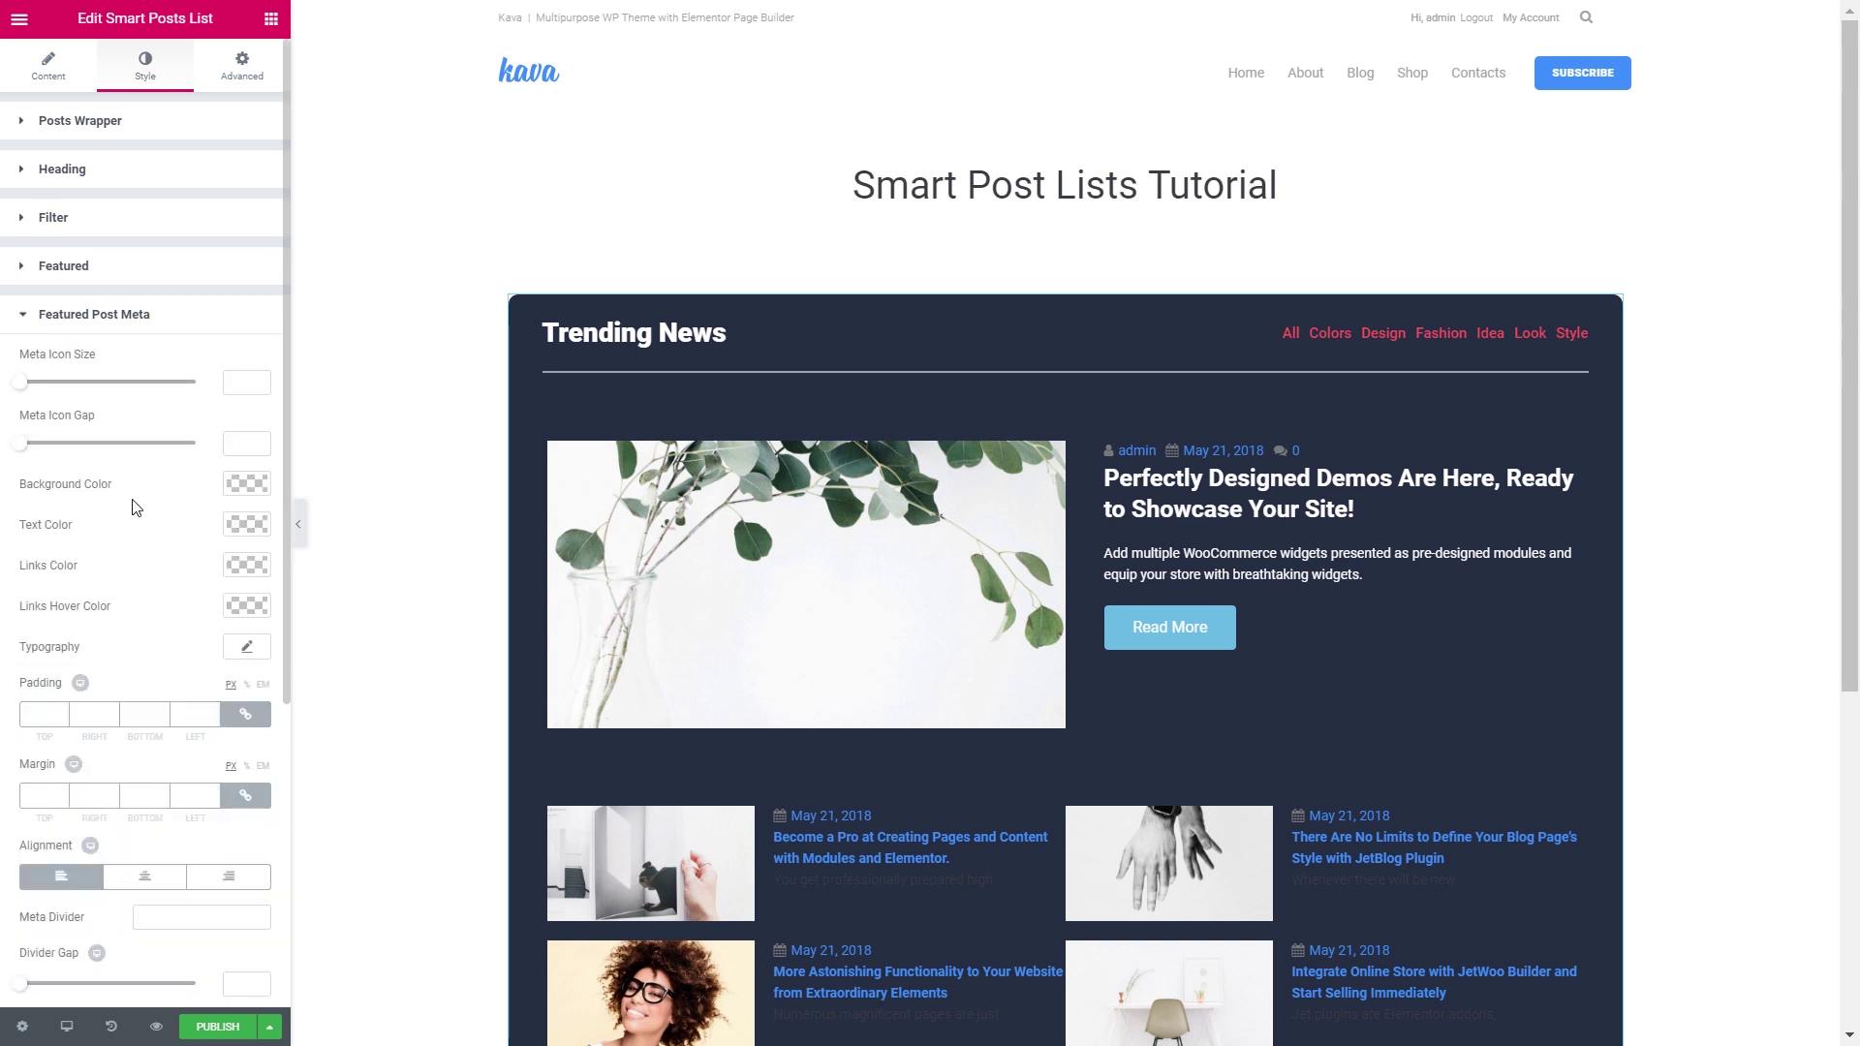
{"action": "left_click", "coordinate": [247, 526]}
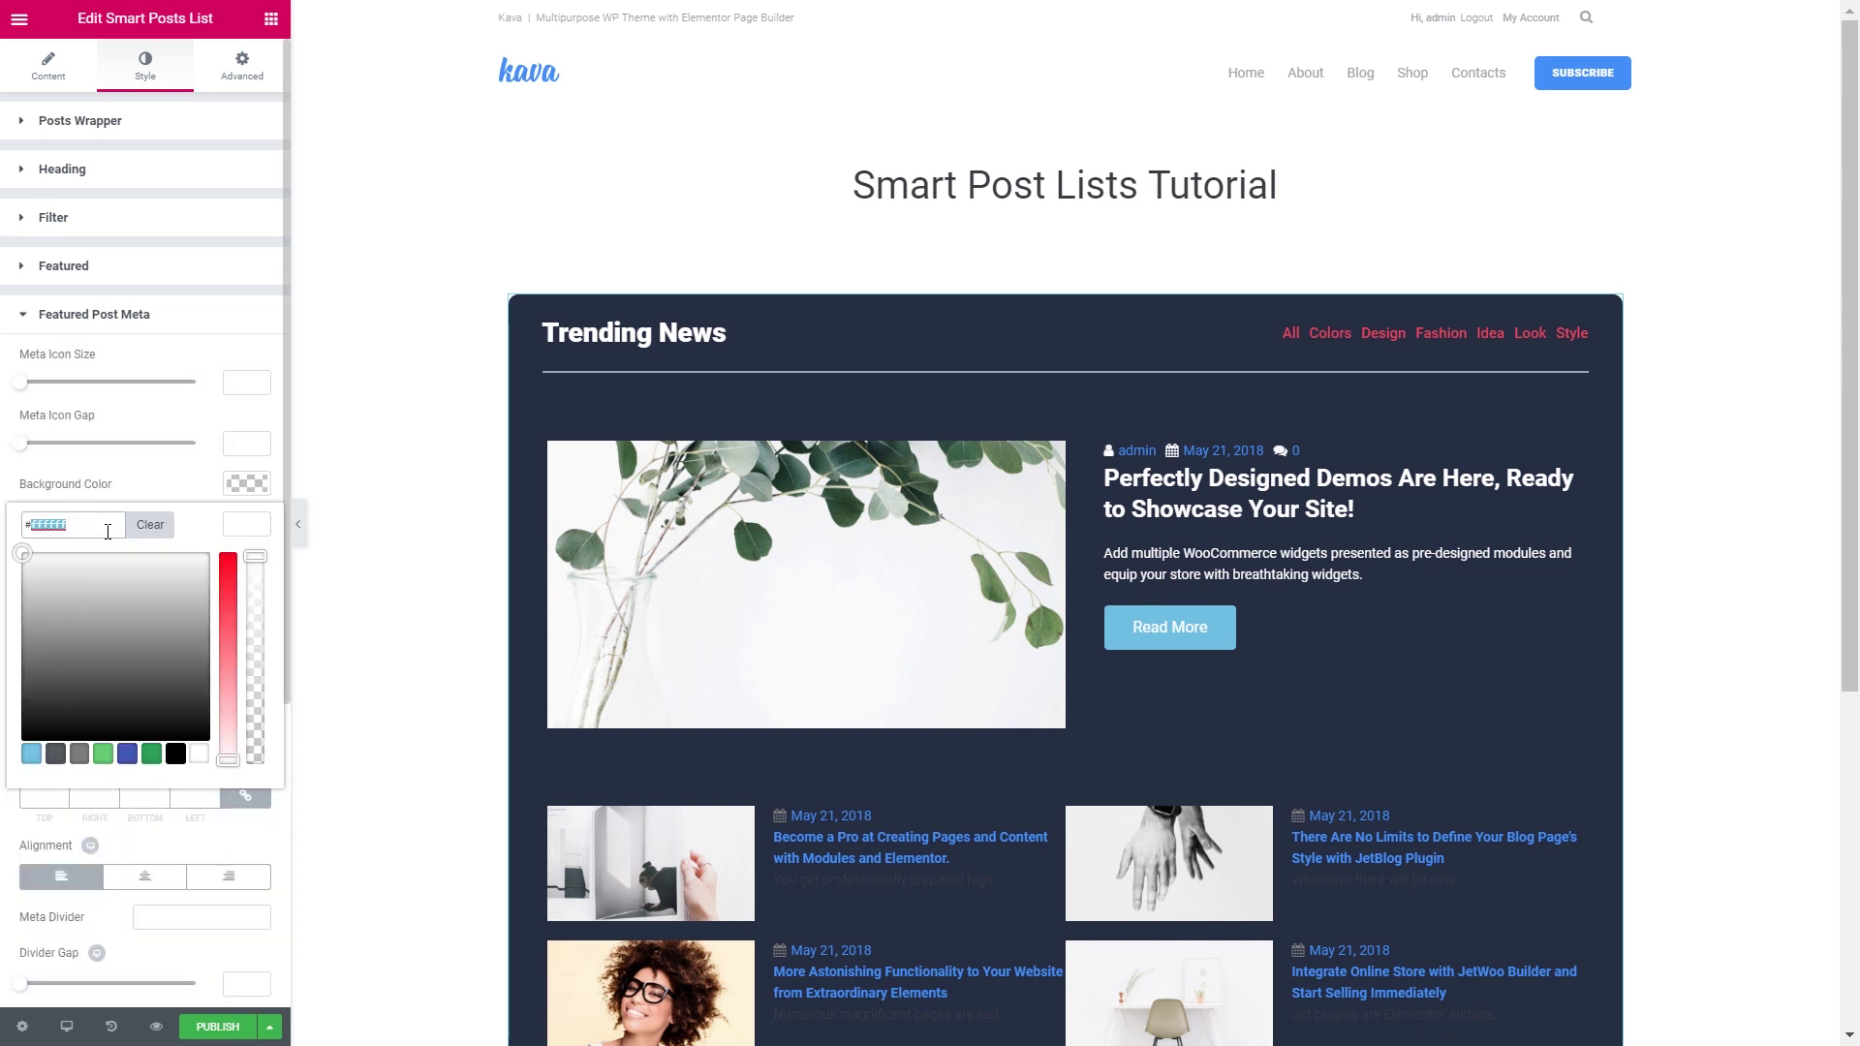
{"action": "key", "text": "ctrl+v"}
{"action": "left_click", "coordinate": [242, 530]}
{"action": "left_click", "coordinate": [246, 565]}
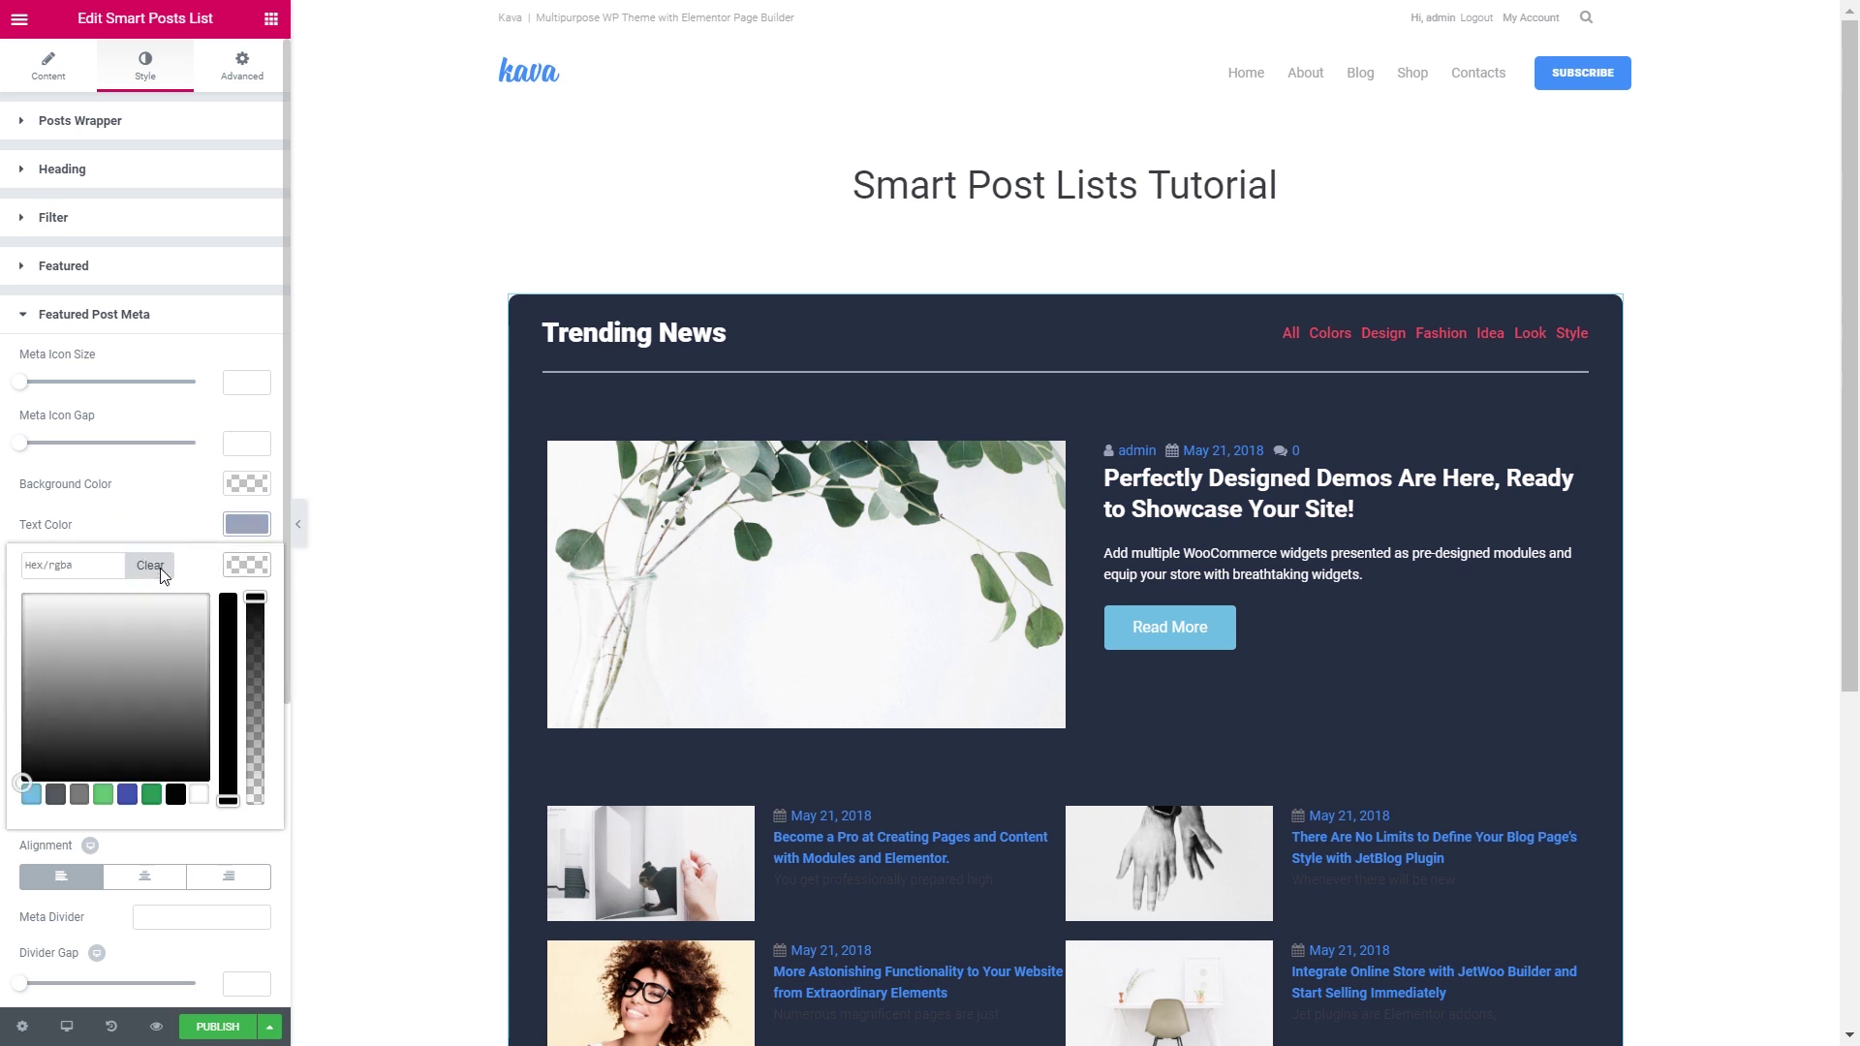
{"action": "key", "text": "ctrl+v"}
{"action": "left_click", "coordinate": [246, 572]}
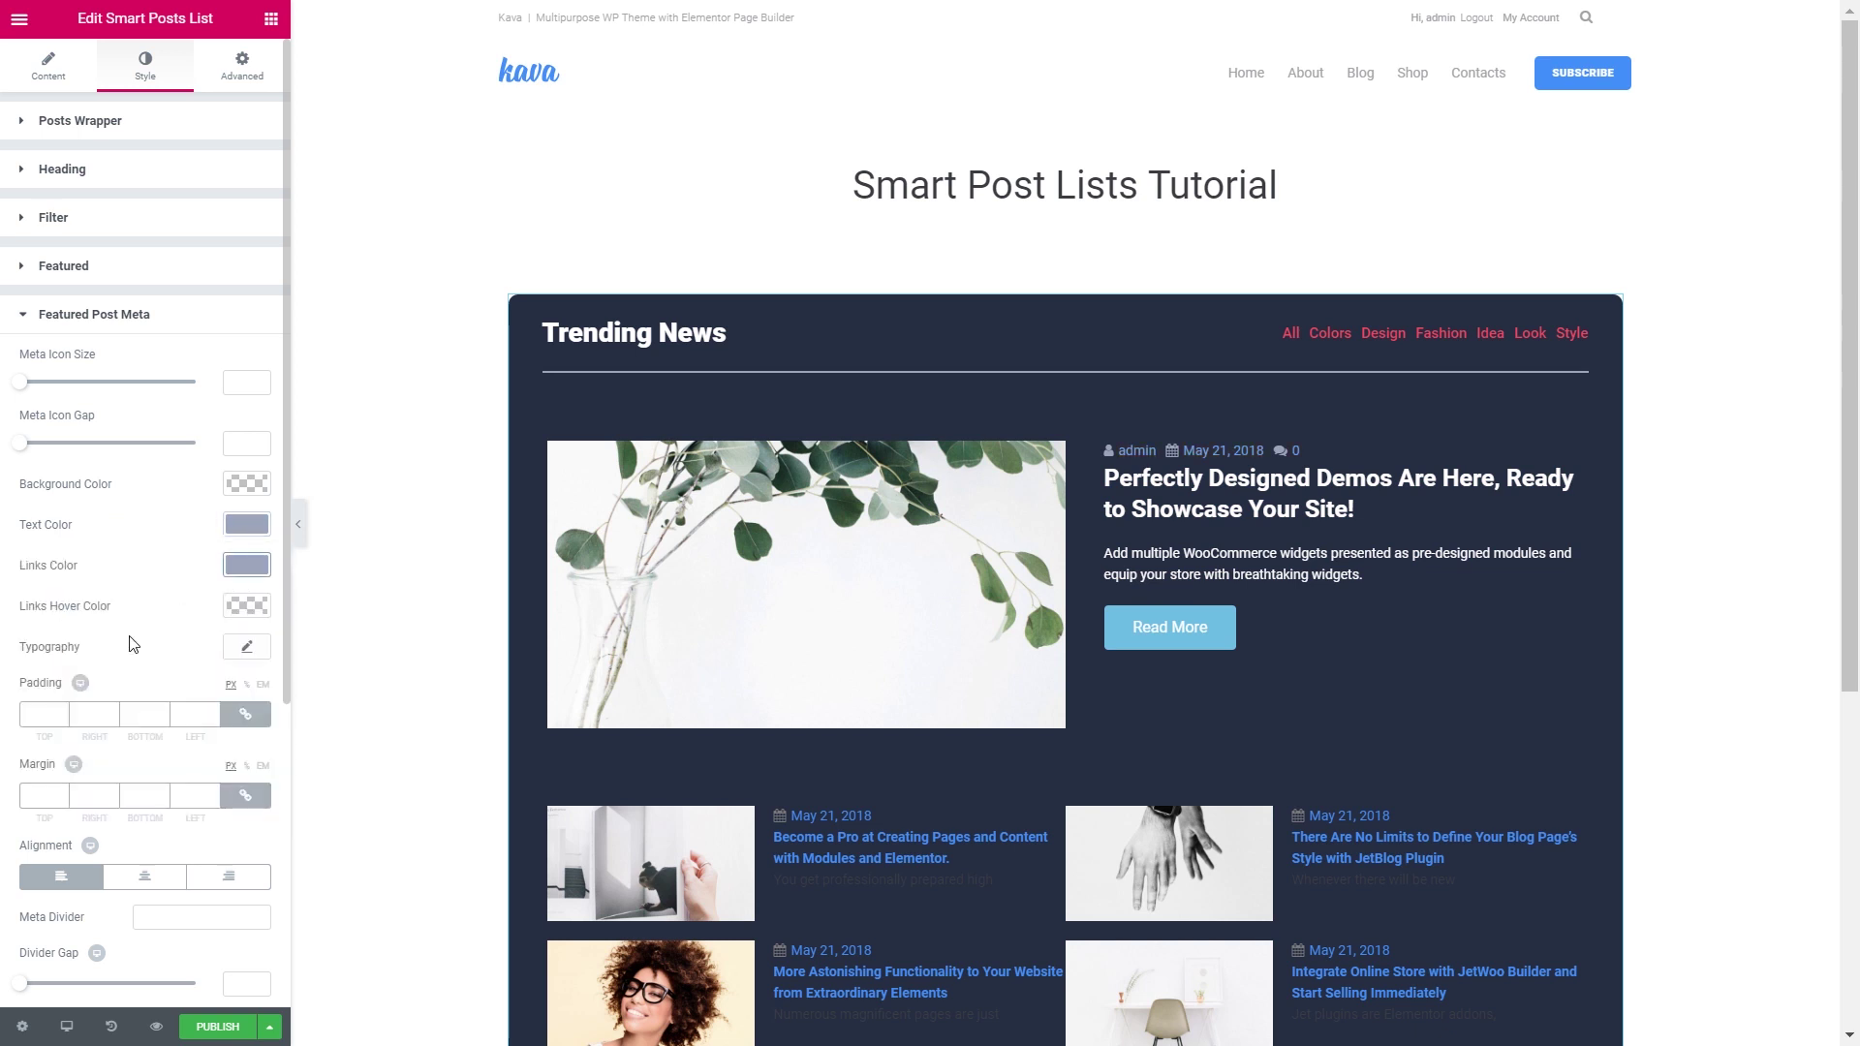
Widen the featured meta divider gap to 18
{"action": "scroll", "coordinate": [132, 644], "scroll_direction": "down", "scroll_amount": 3}
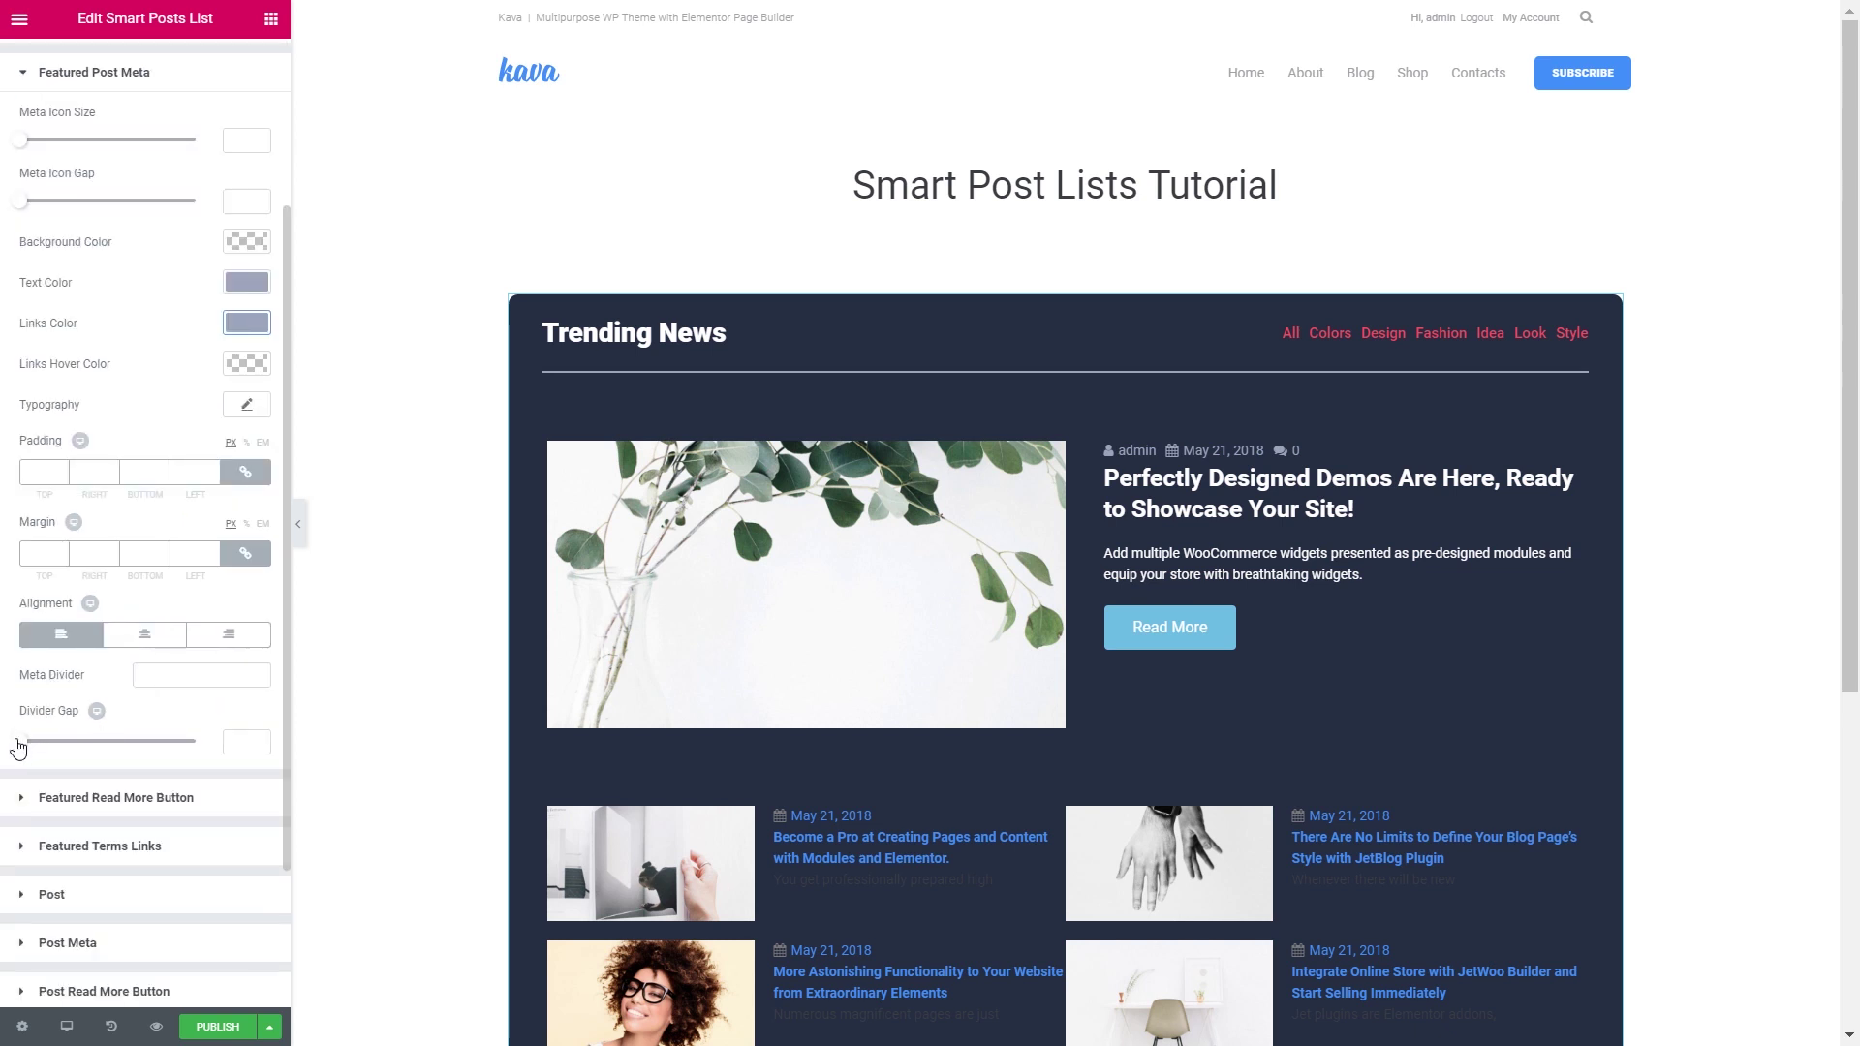
{"action": "left_click_drag", "start_coordinate": [17, 747], "coordinate": [58, 749]}
{"action": "scroll", "coordinate": [88, 649], "scroll_direction": "up", "scroll_amount": 3}
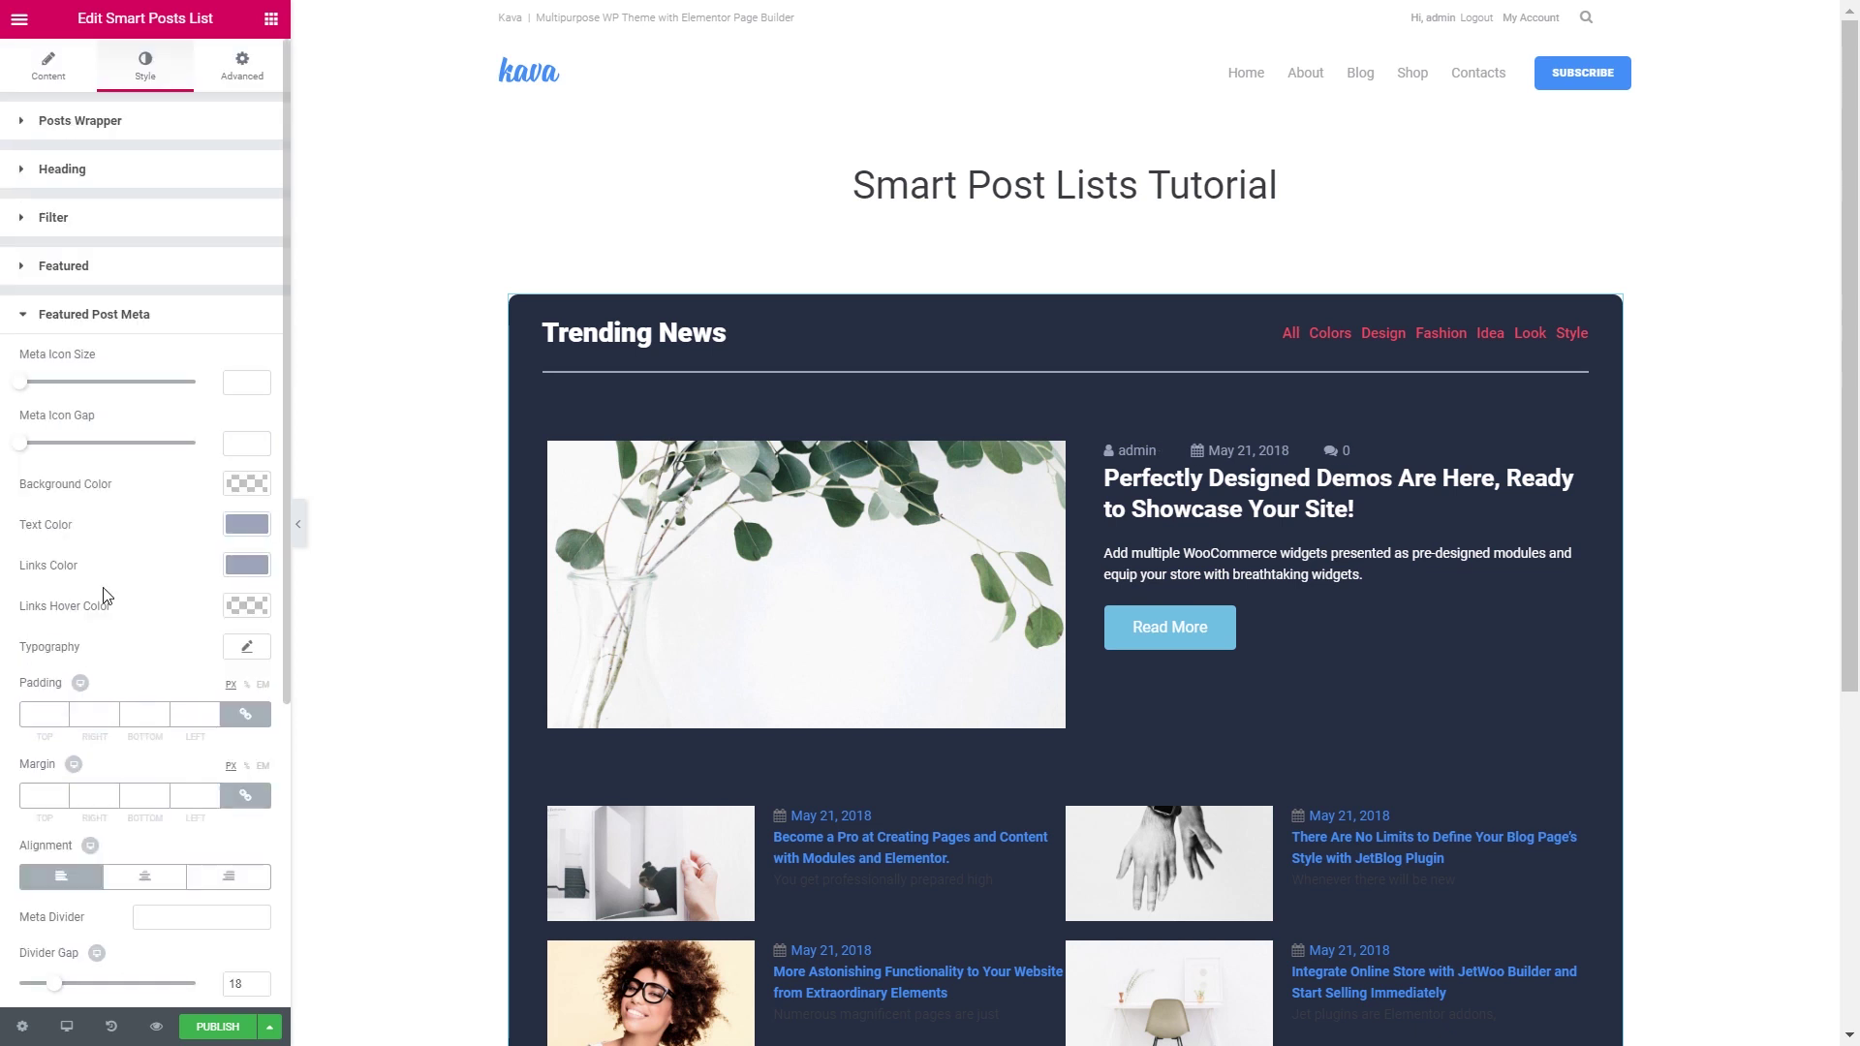
{"action": "left_click", "coordinate": [72, 317]}
Give the featured Read More button a dark blue background and white text
{"action": "left_click", "coordinate": [93, 377]}
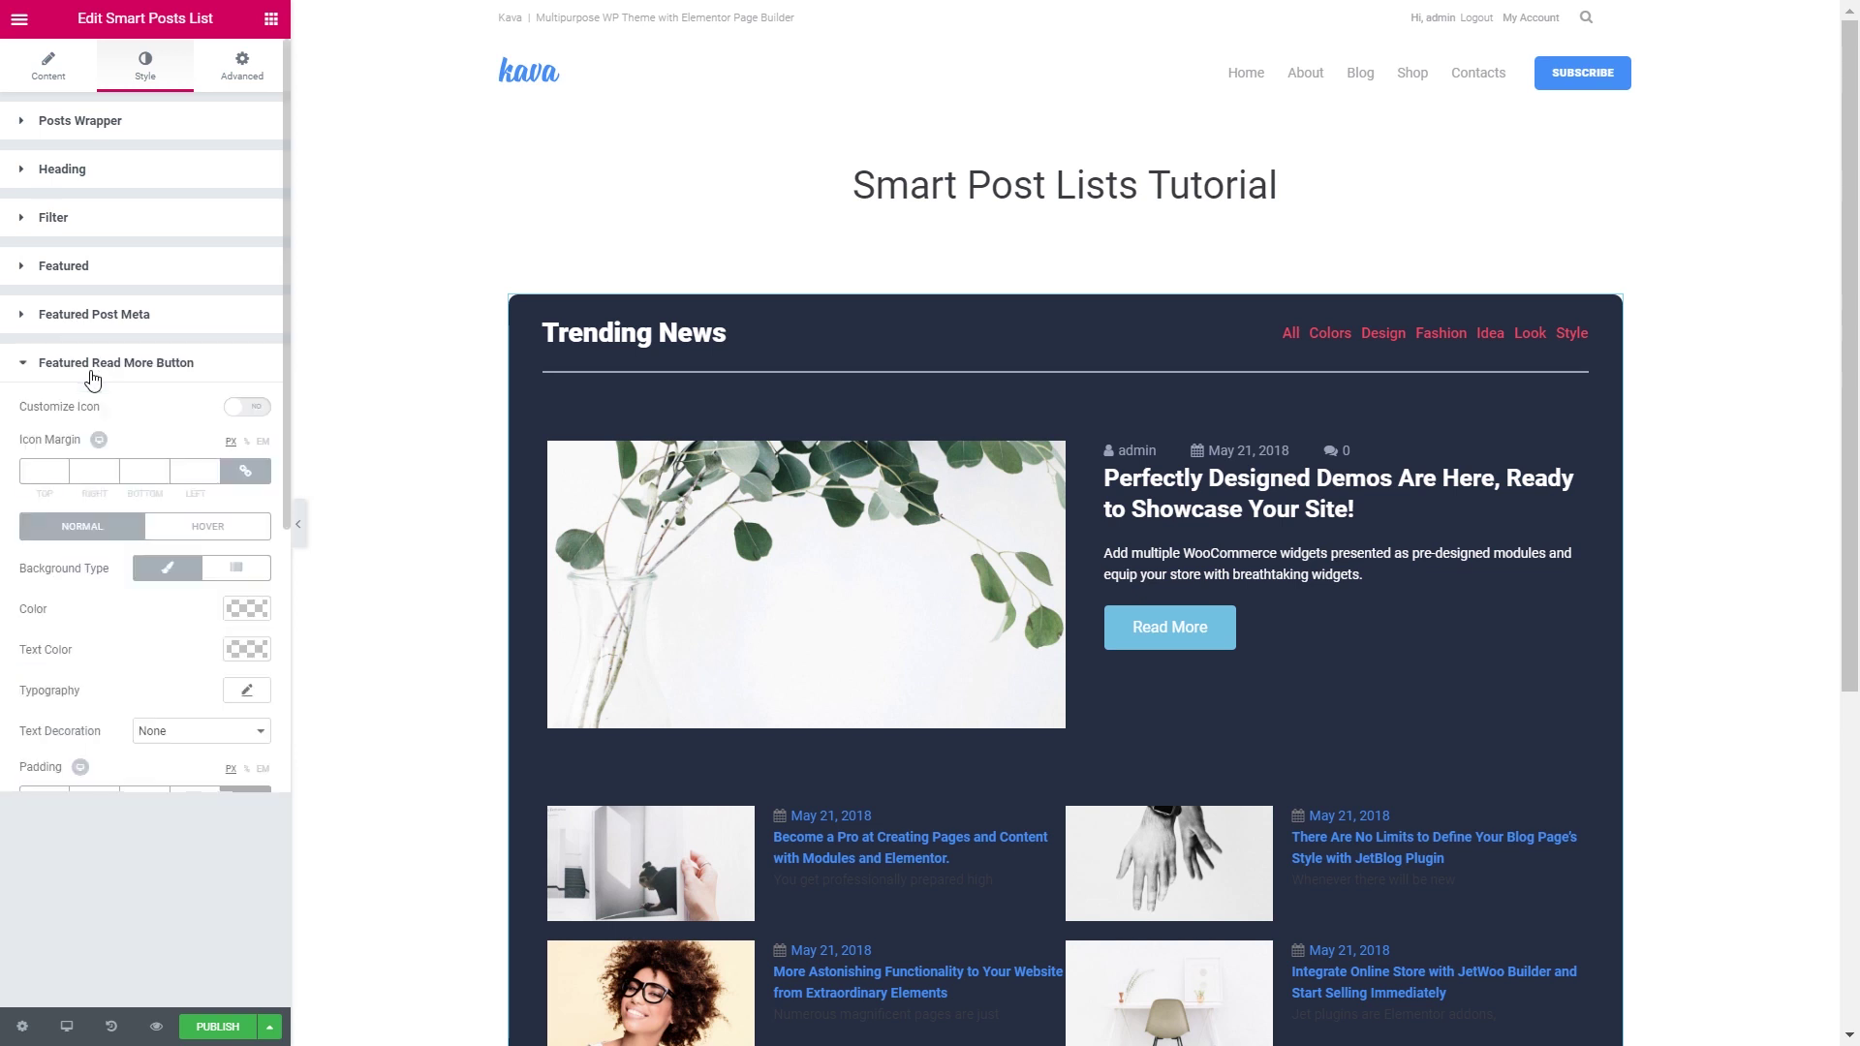
{"action": "scroll", "coordinate": [85, 559], "scroll_direction": "down", "scroll_amount": 2}
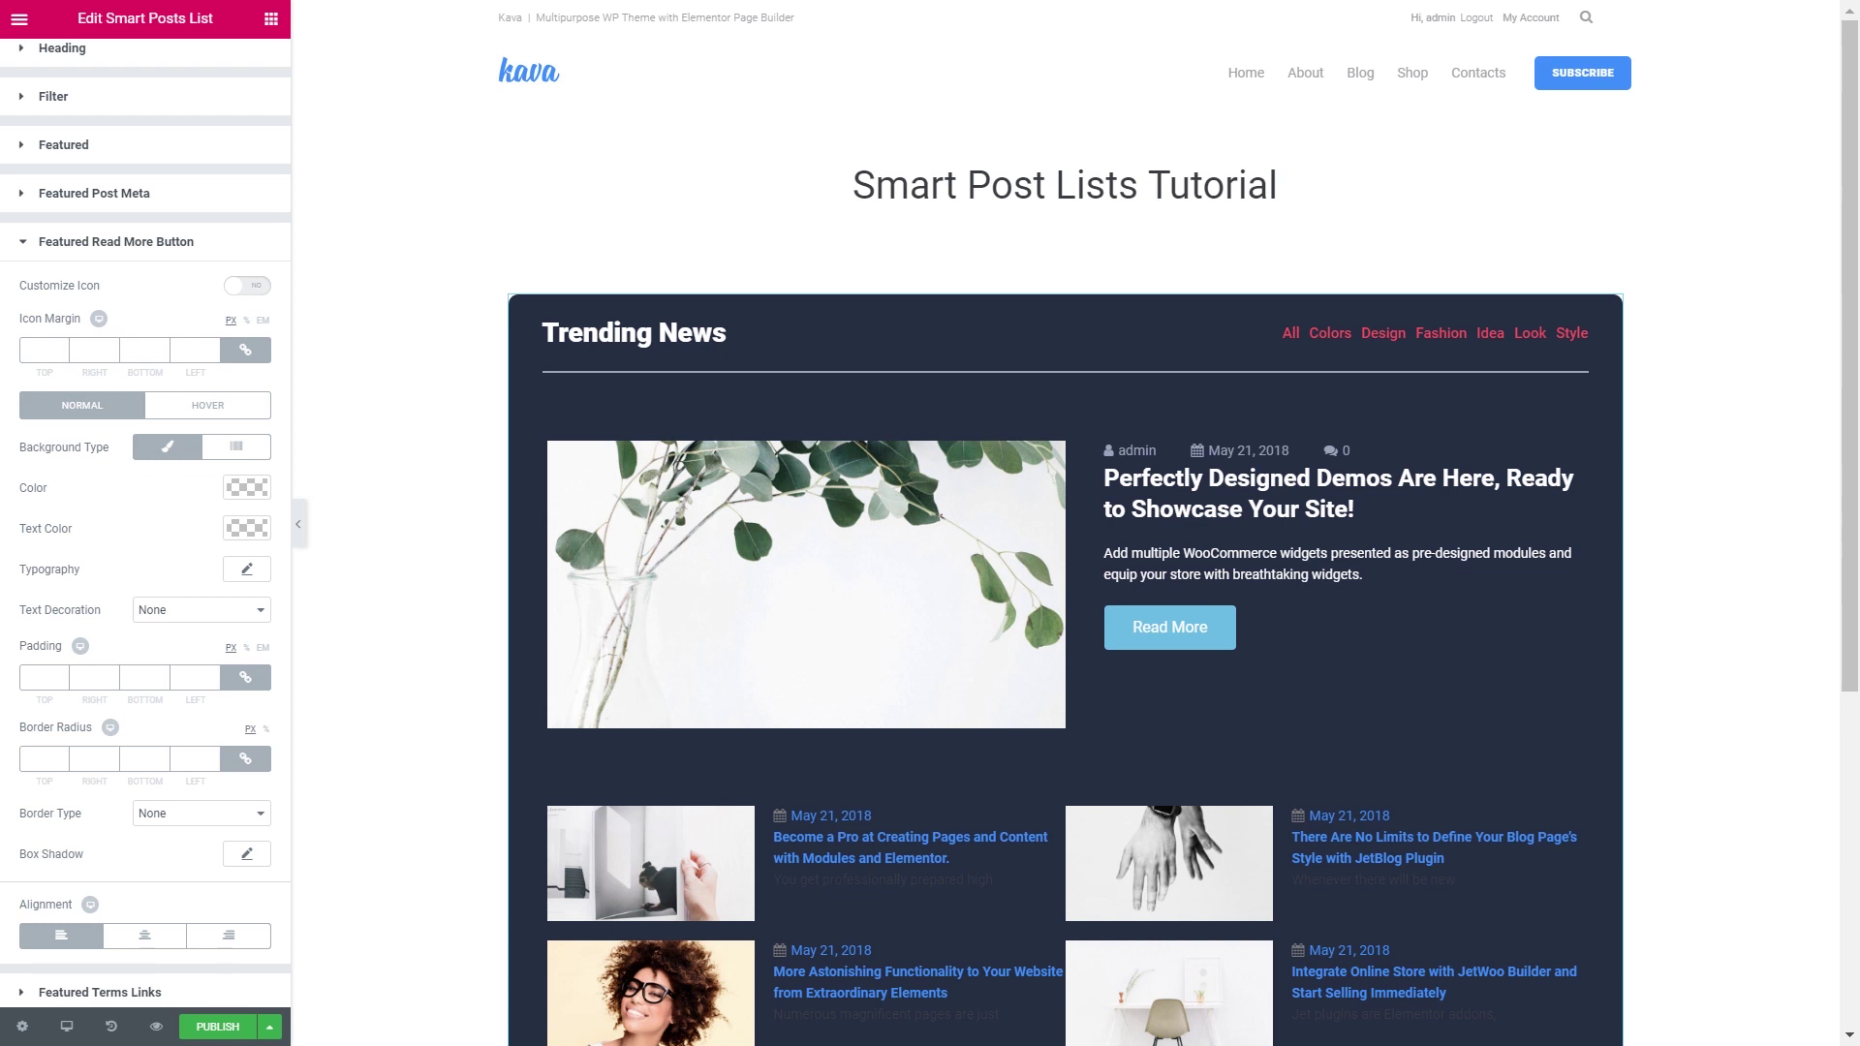
{"action": "left_click", "coordinate": [247, 487]}
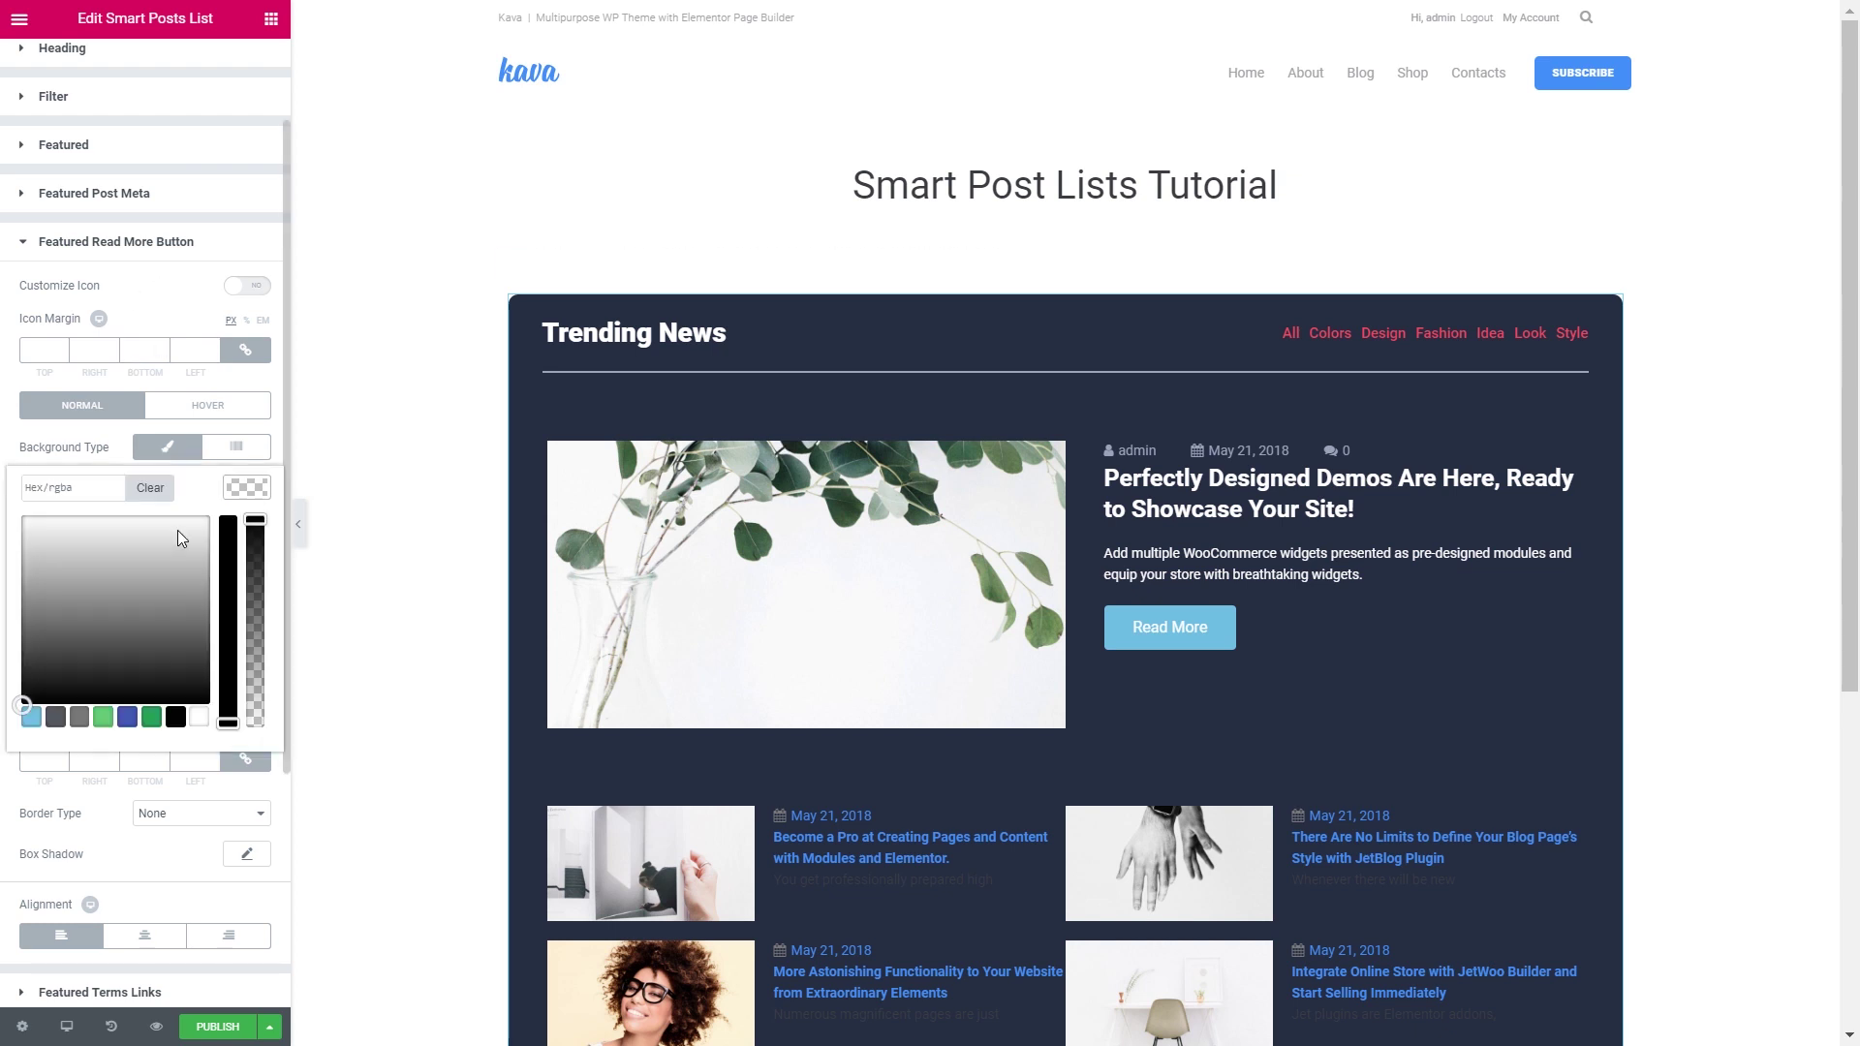
{"action": "left_click", "coordinate": [63, 492]}
{"action": "key", "text": "ctrl+v"}
{"action": "left_click", "coordinate": [247, 487]}
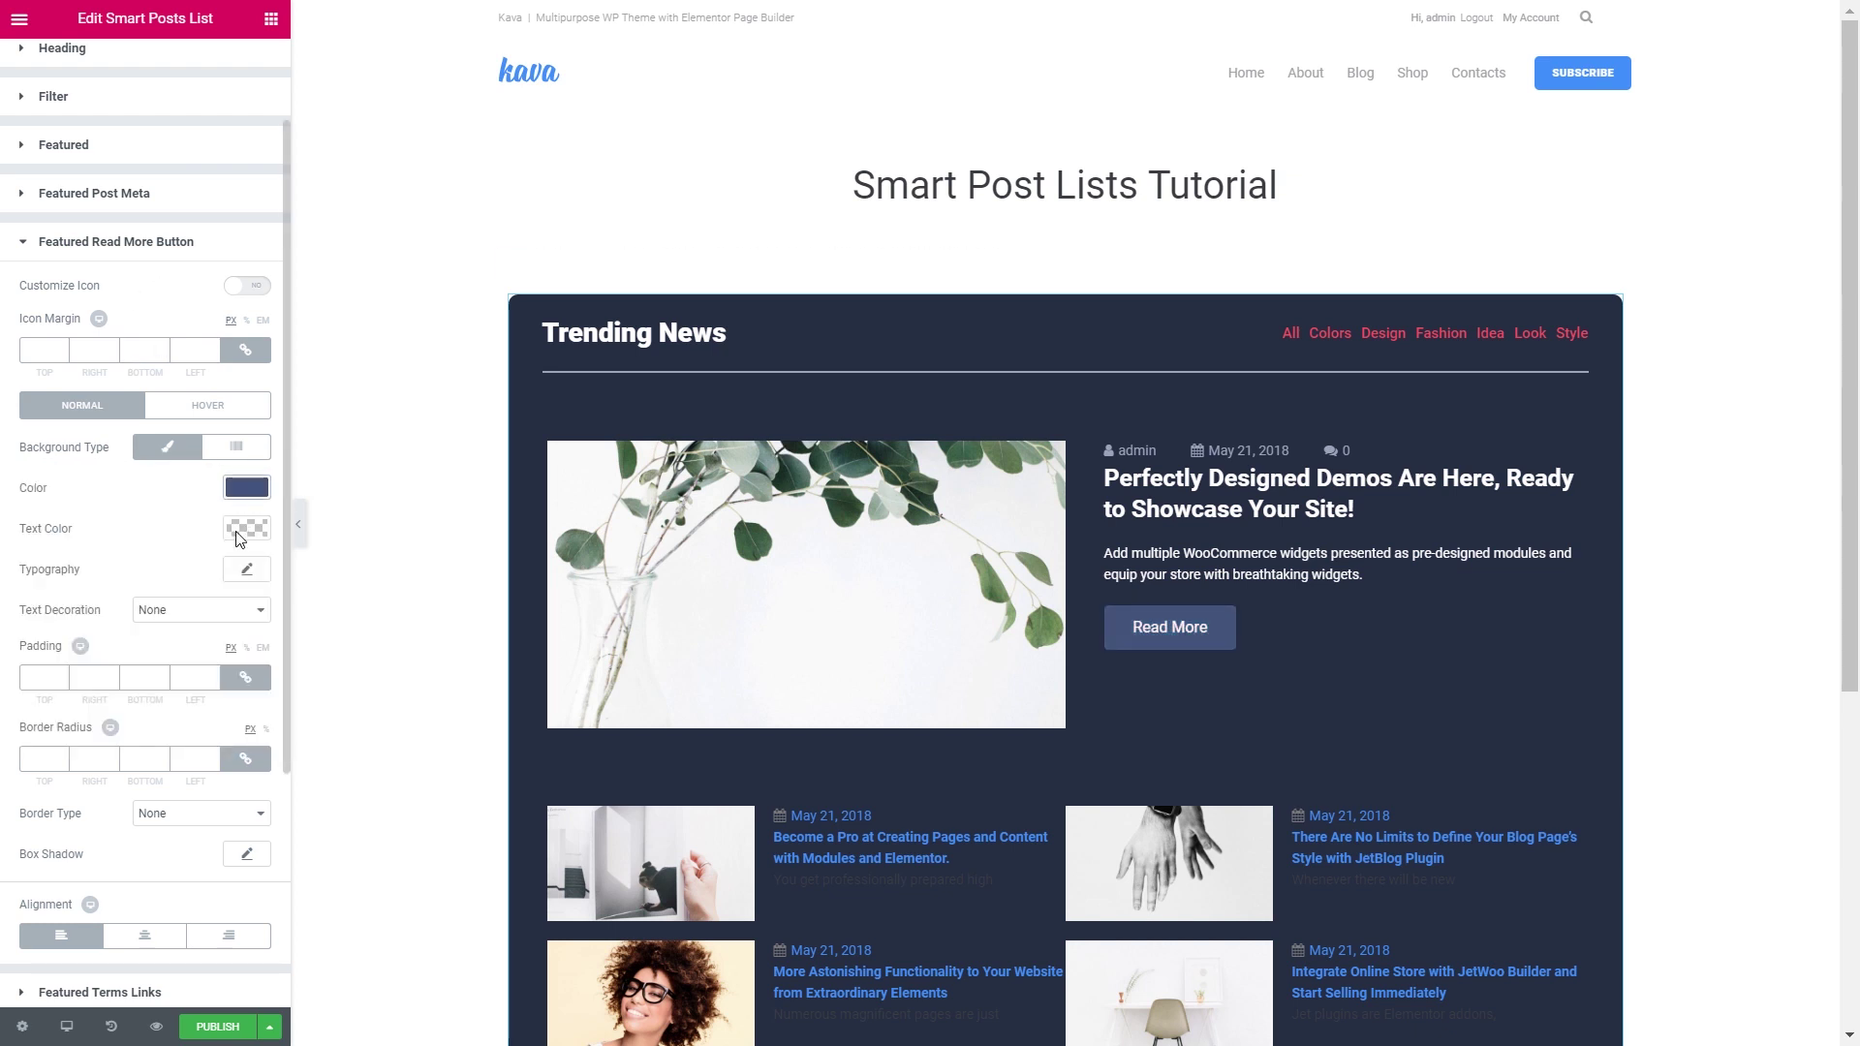
{"action": "left_click", "coordinate": [244, 529]}
{"action": "left_click", "coordinate": [198, 757]}
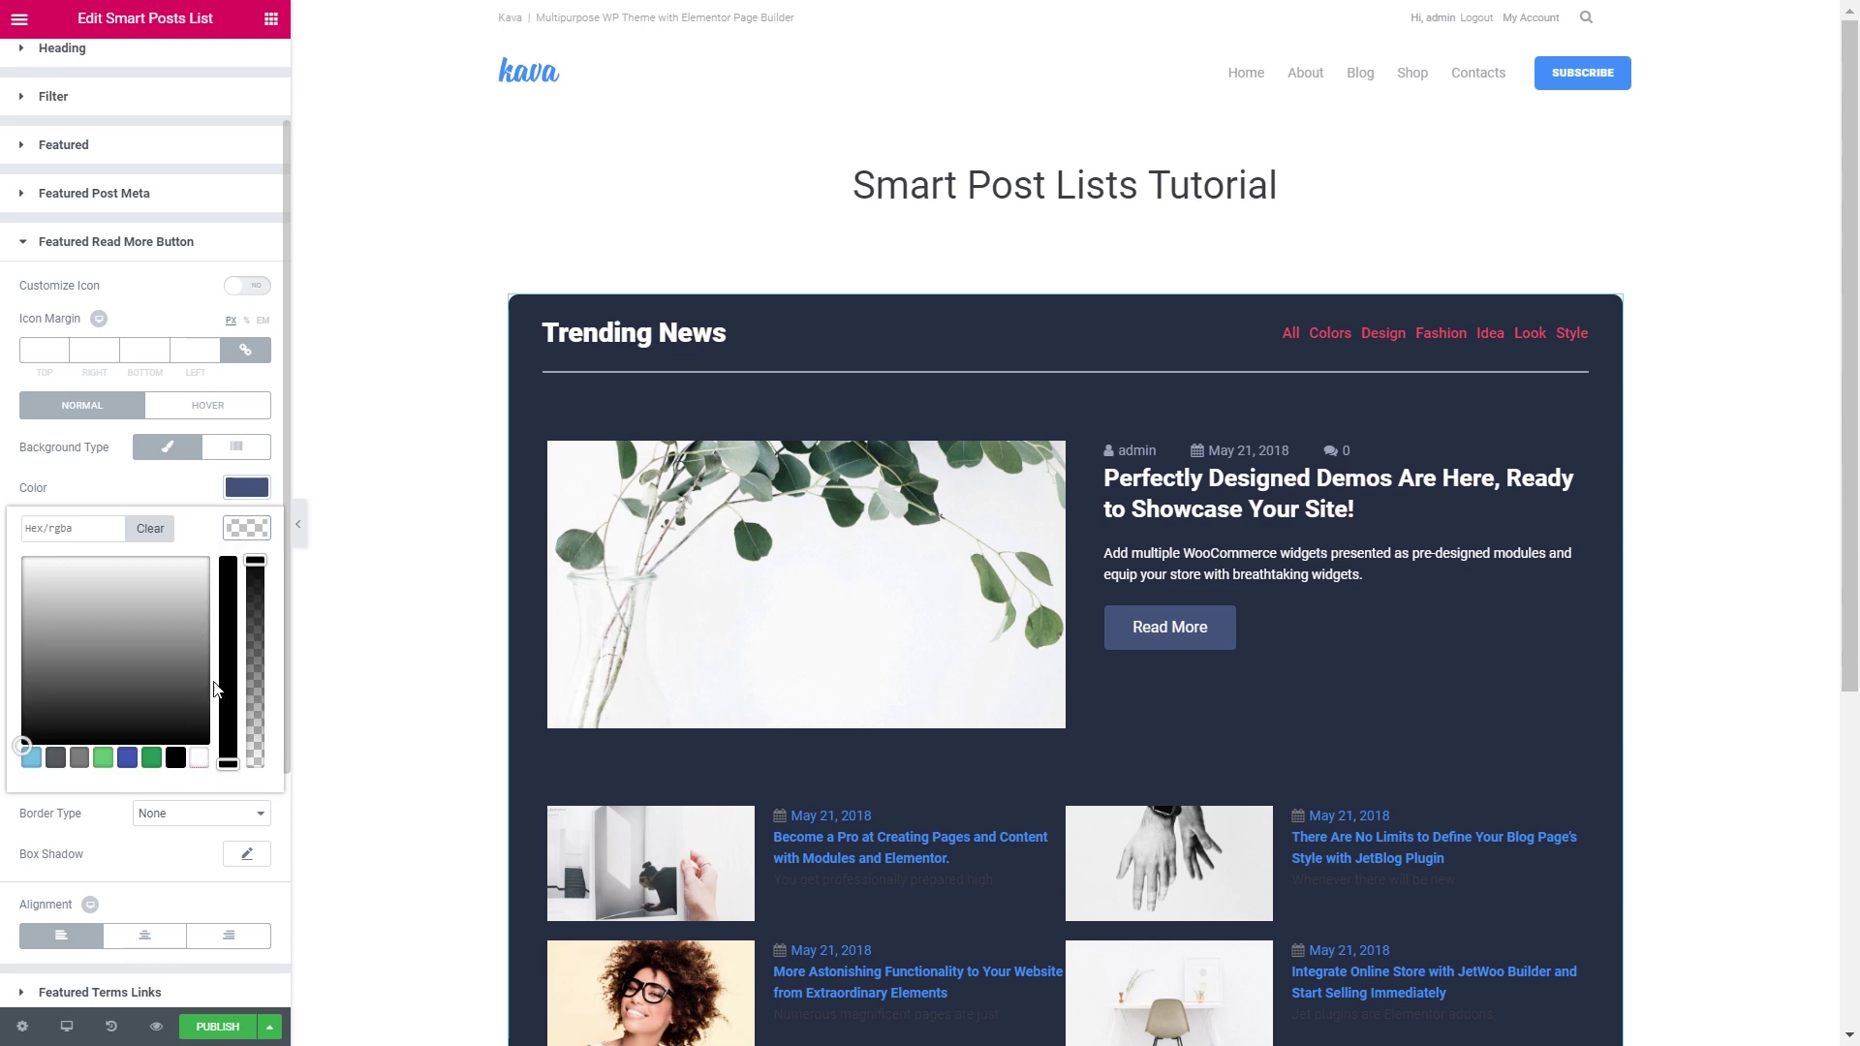
{"action": "left_click", "coordinate": [249, 530]}
Set the Read More button's font weight to 600
{"action": "left_click", "coordinate": [248, 572]}
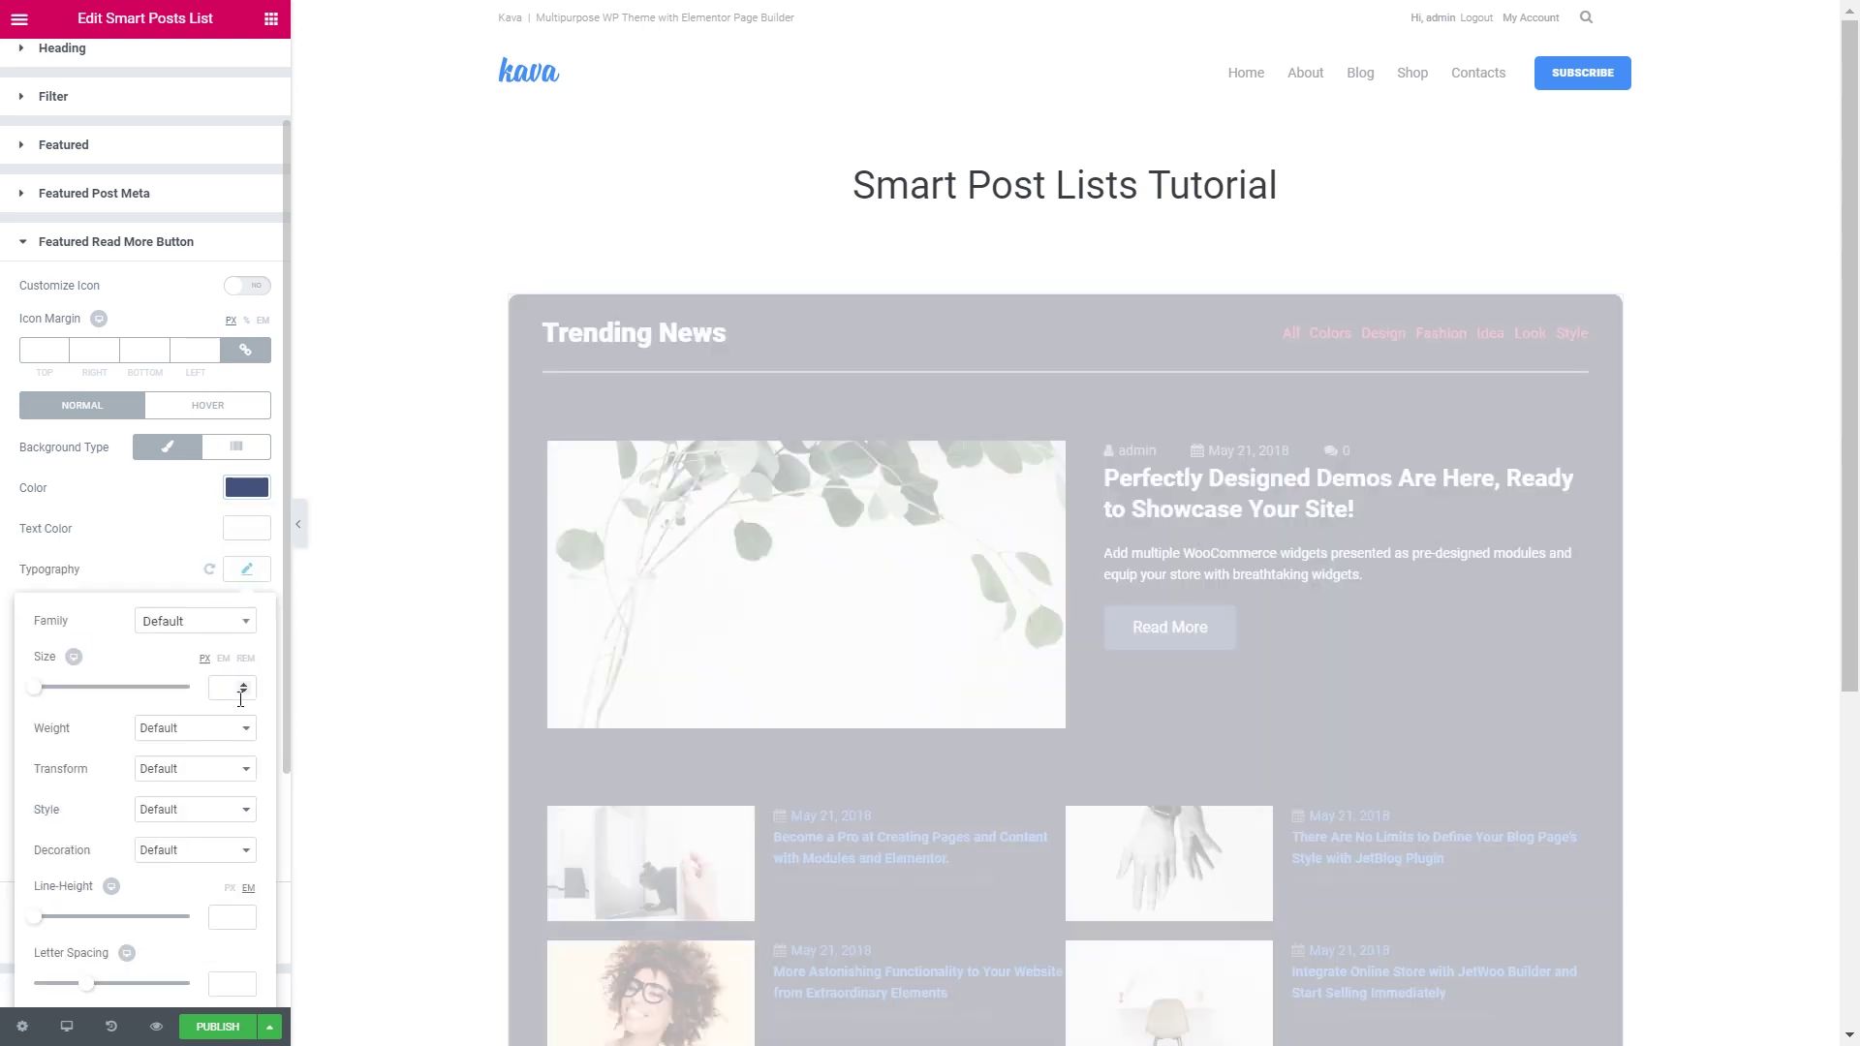
{"action": "left_click", "coordinate": [214, 733]}
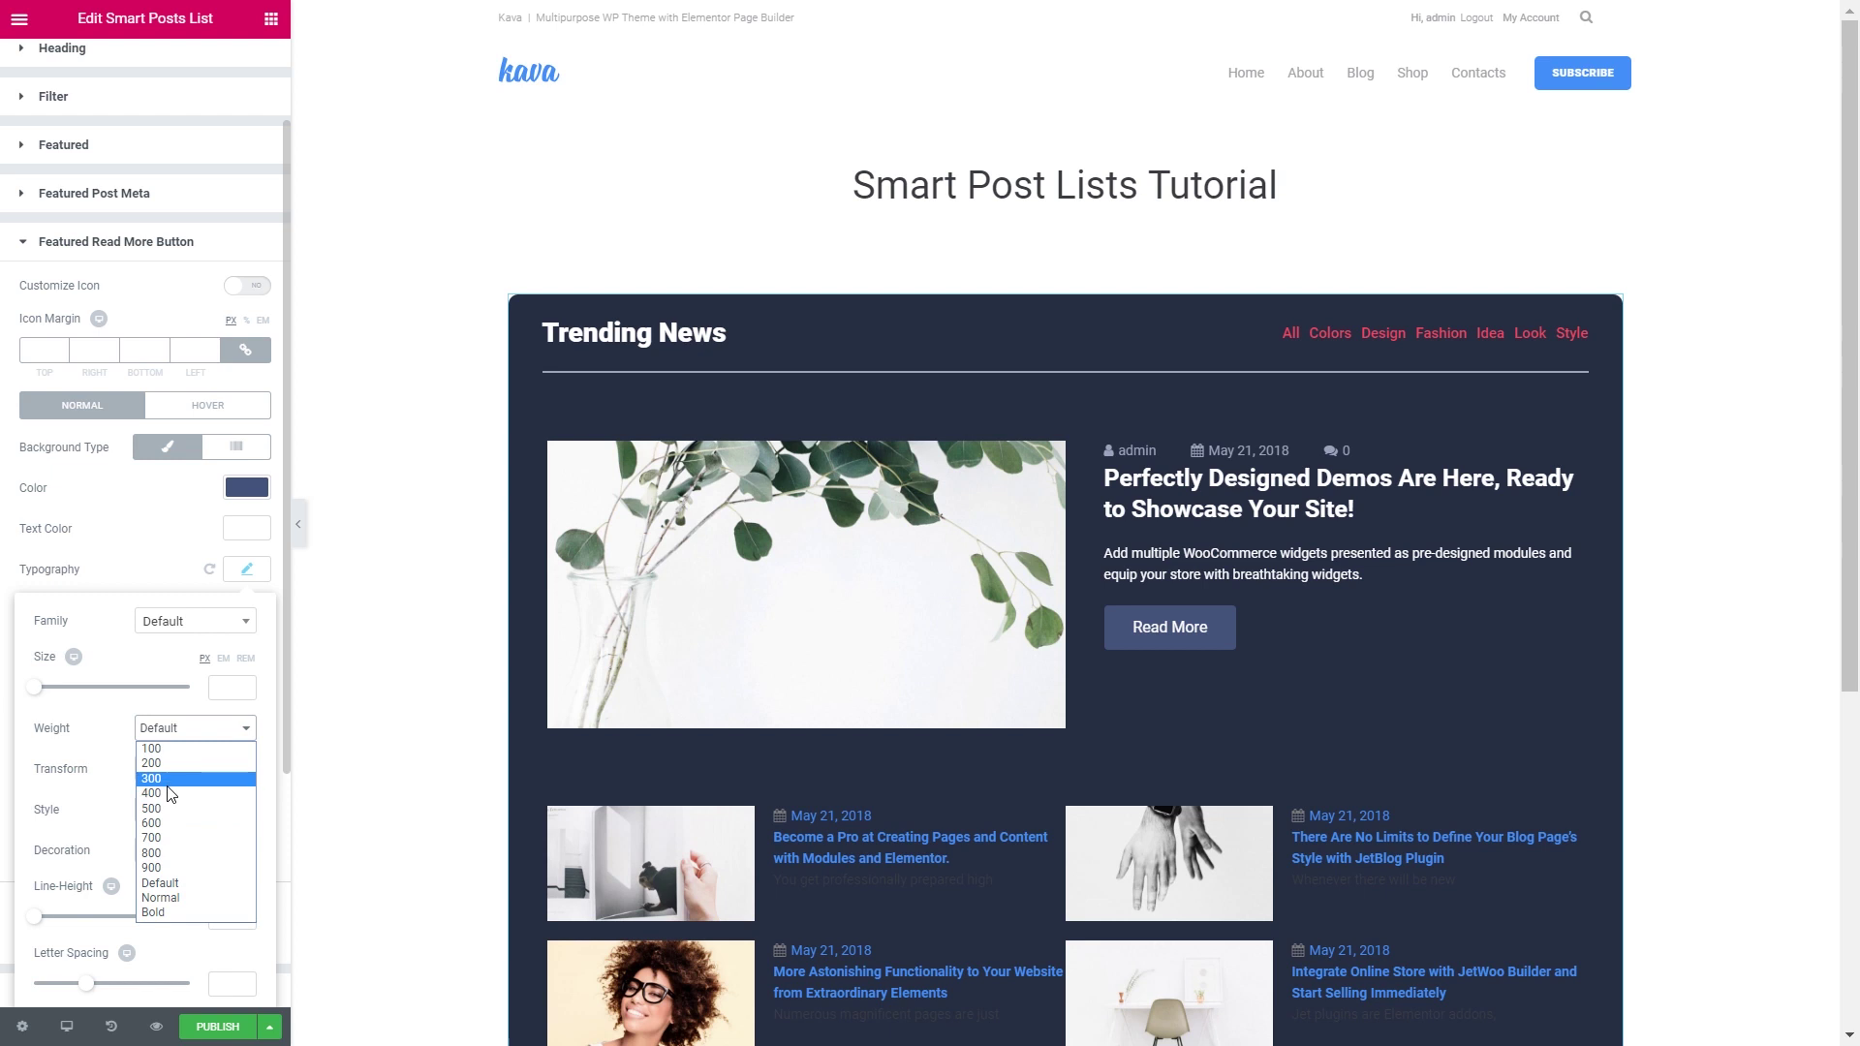
{"action": "left_click", "coordinate": [168, 793]}
{"action": "left_click", "coordinate": [204, 739]}
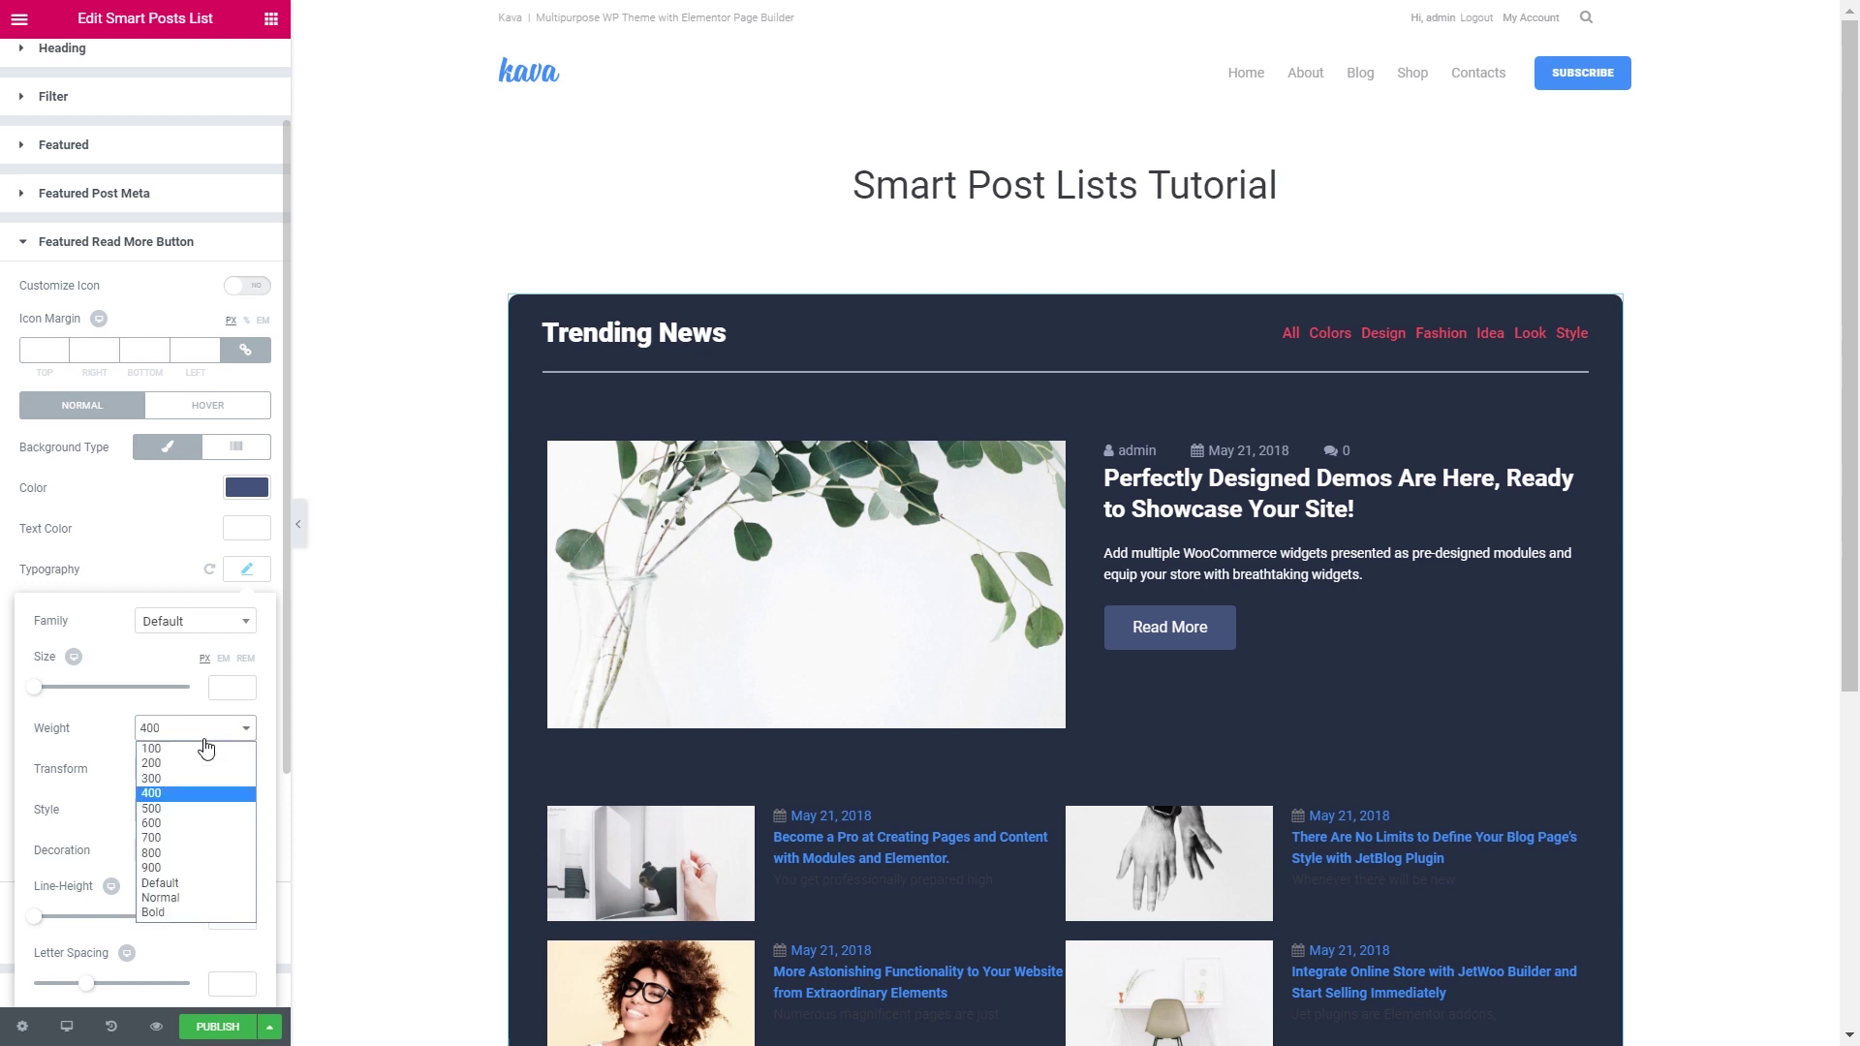
{"action": "left_click", "coordinate": [182, 822]}
{"action": "left_click", "coordinate": [247, 578]}
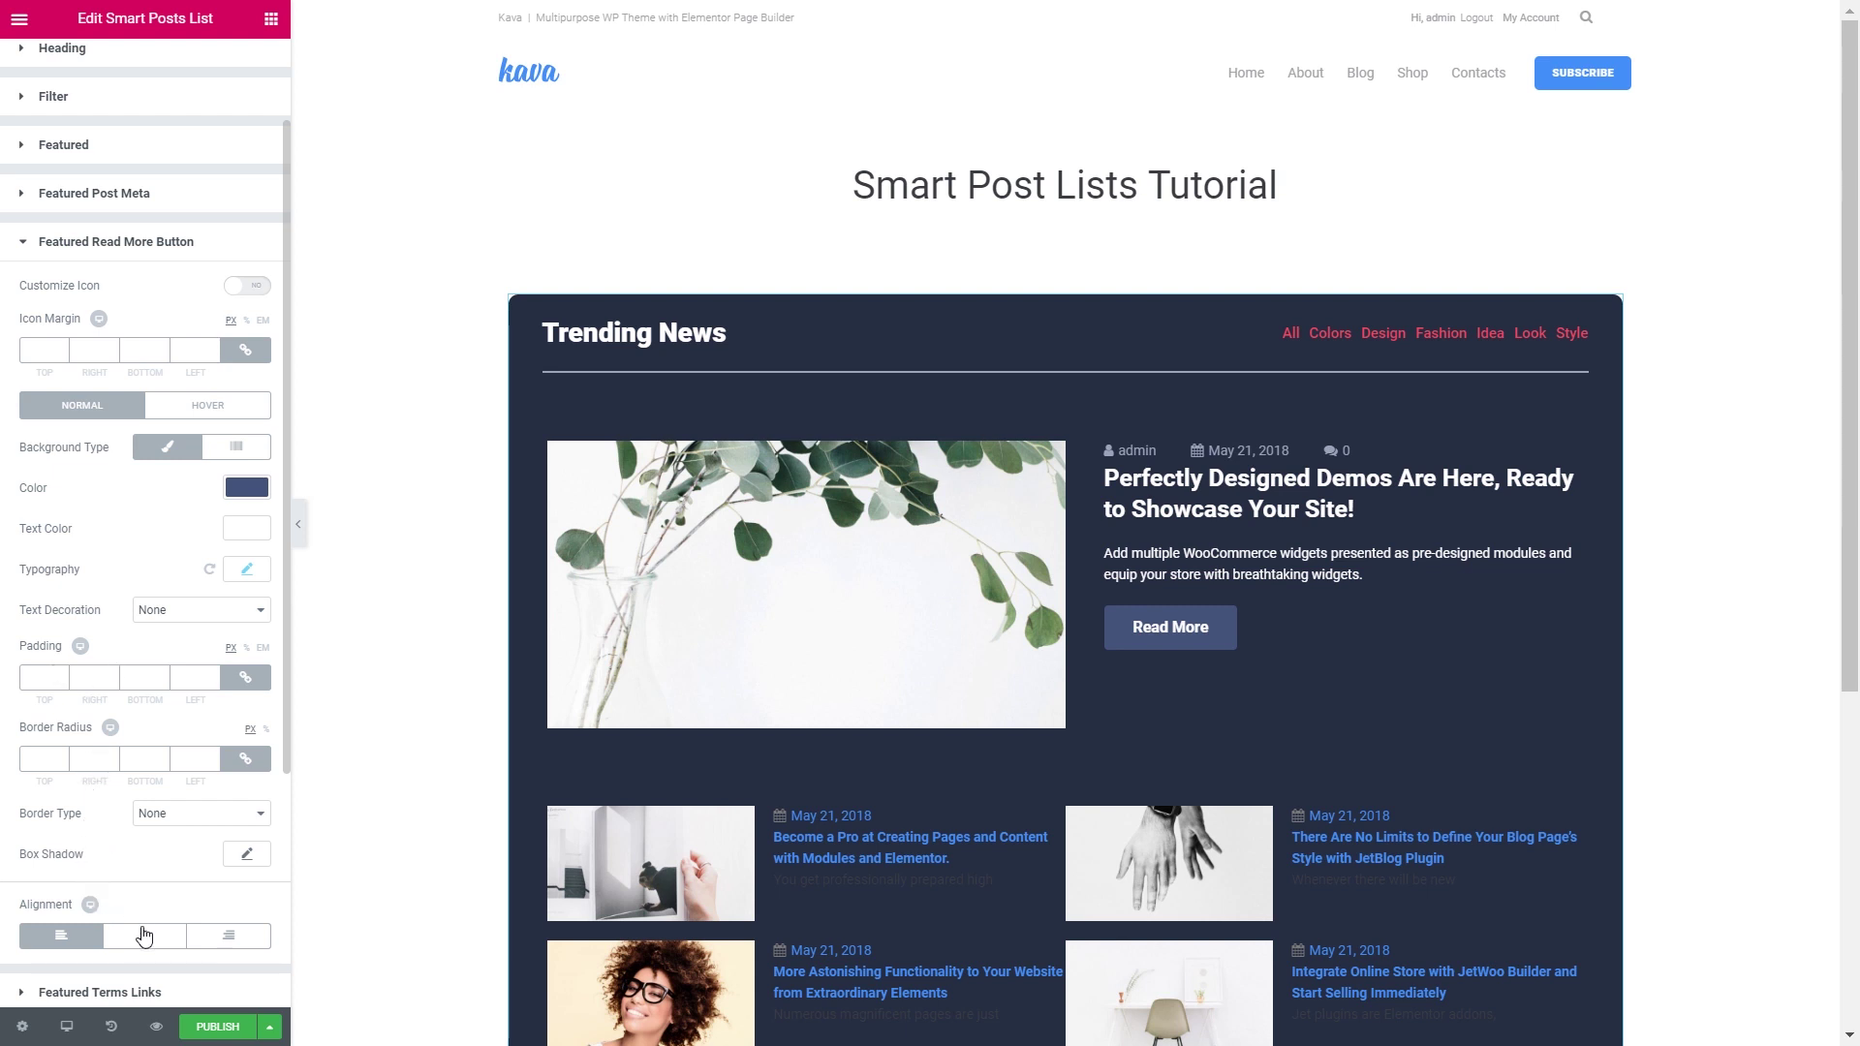
{"action": "left_click", "coordinate": [124, 244]}
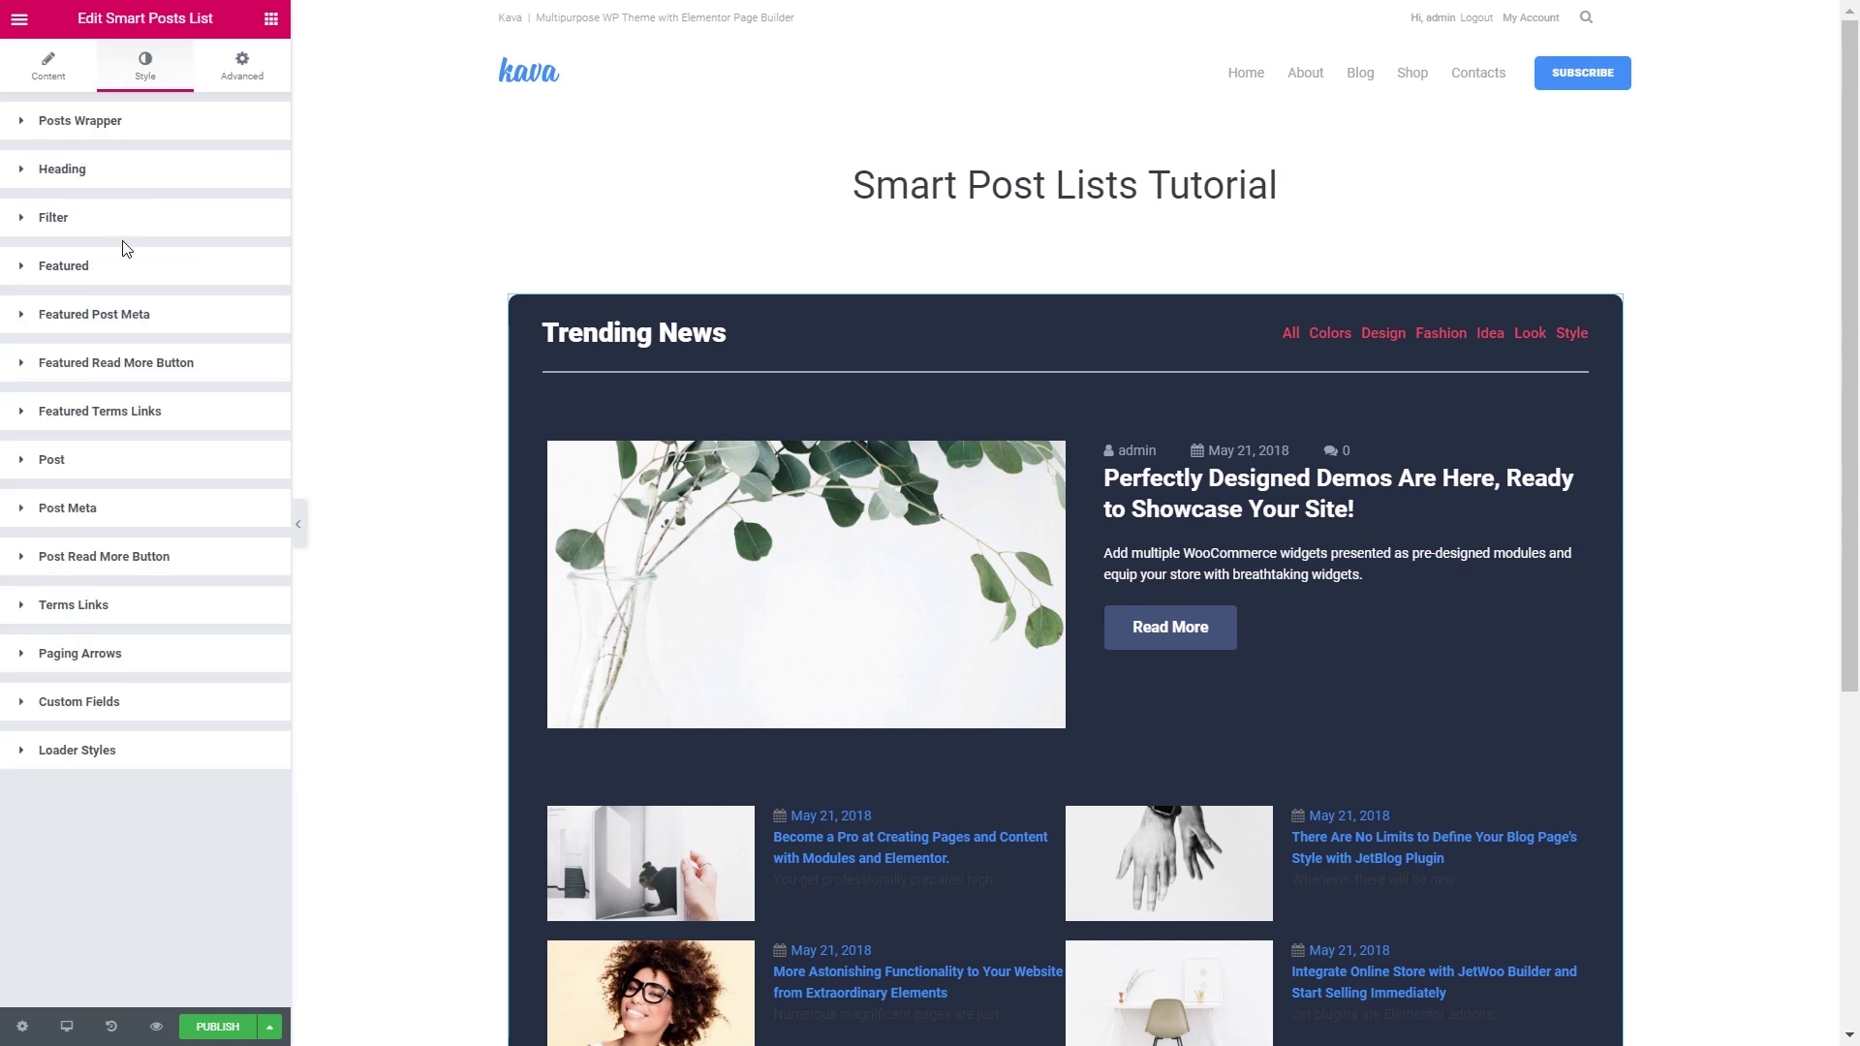
{"action": "left_click", "coordinate": [133, 412]}
{"action": "scroll", "coordinate": [60, 565], "scroll_direction": "down", "scroll_amount": 1}
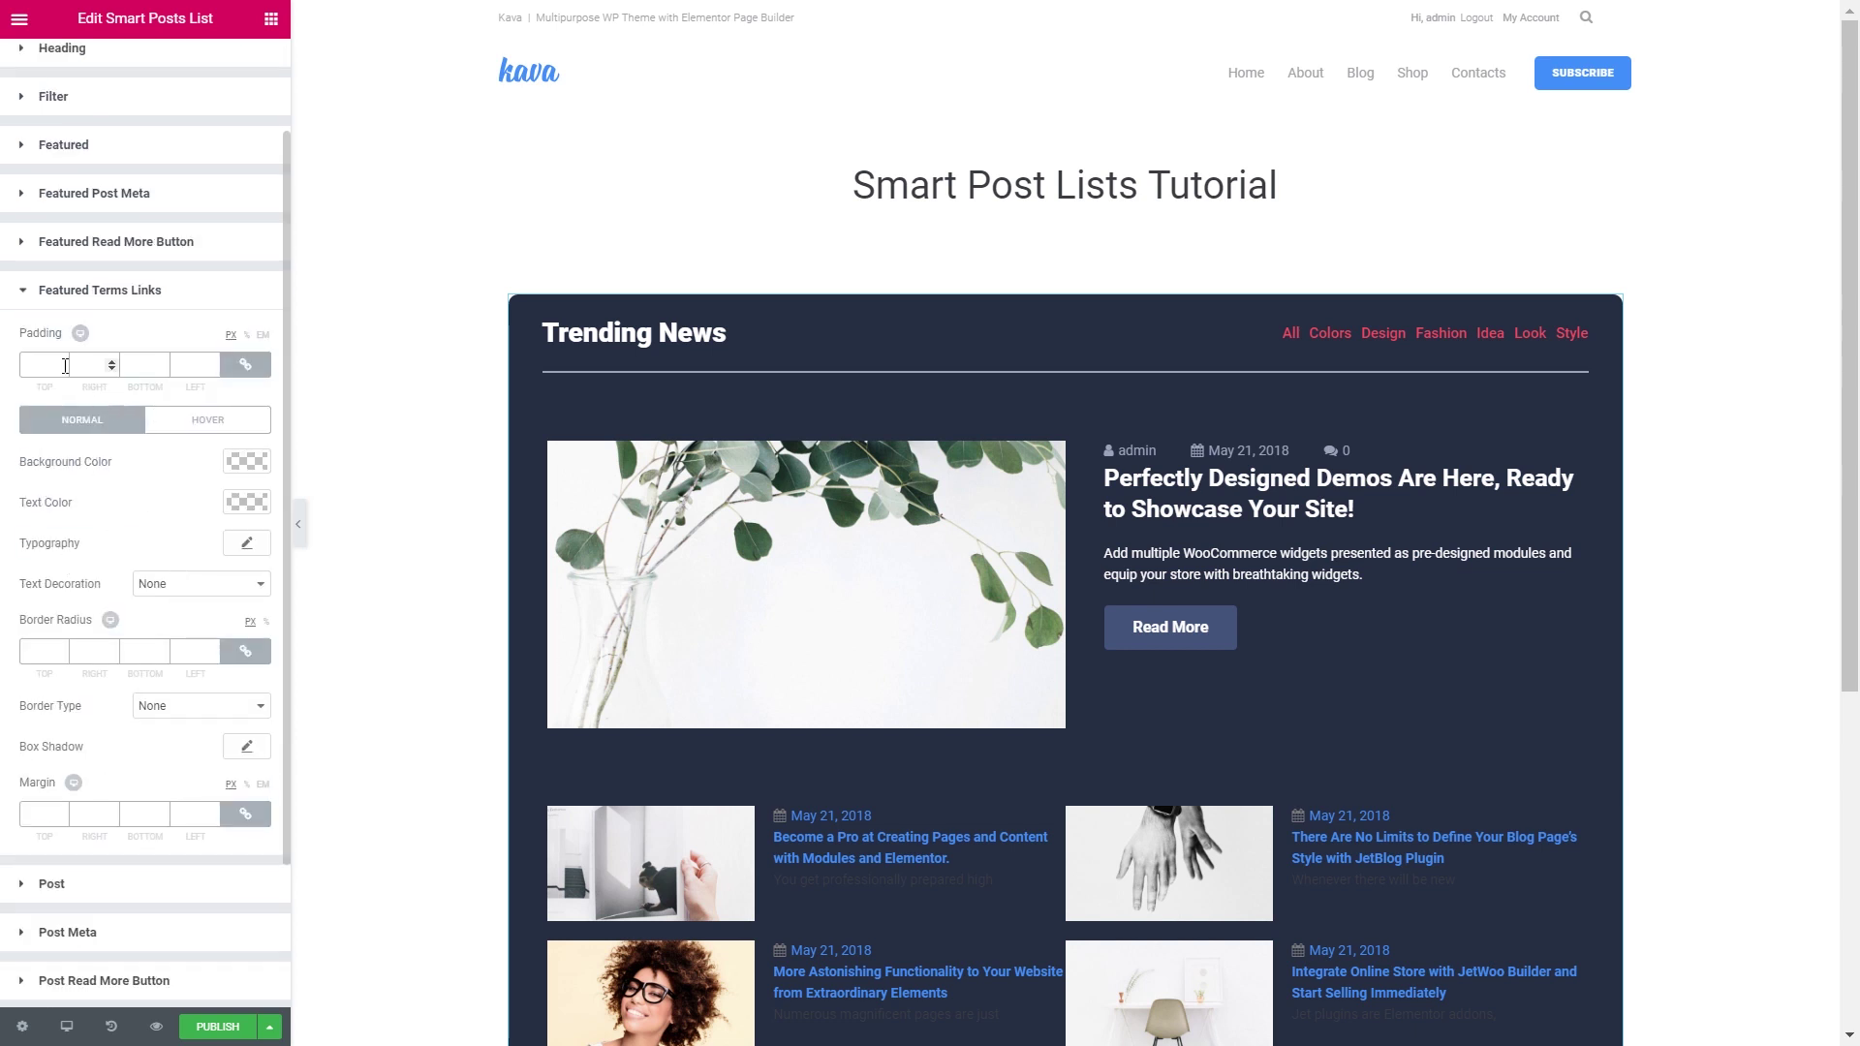
{"action": "left_click", "coordinate": [85, 304]}
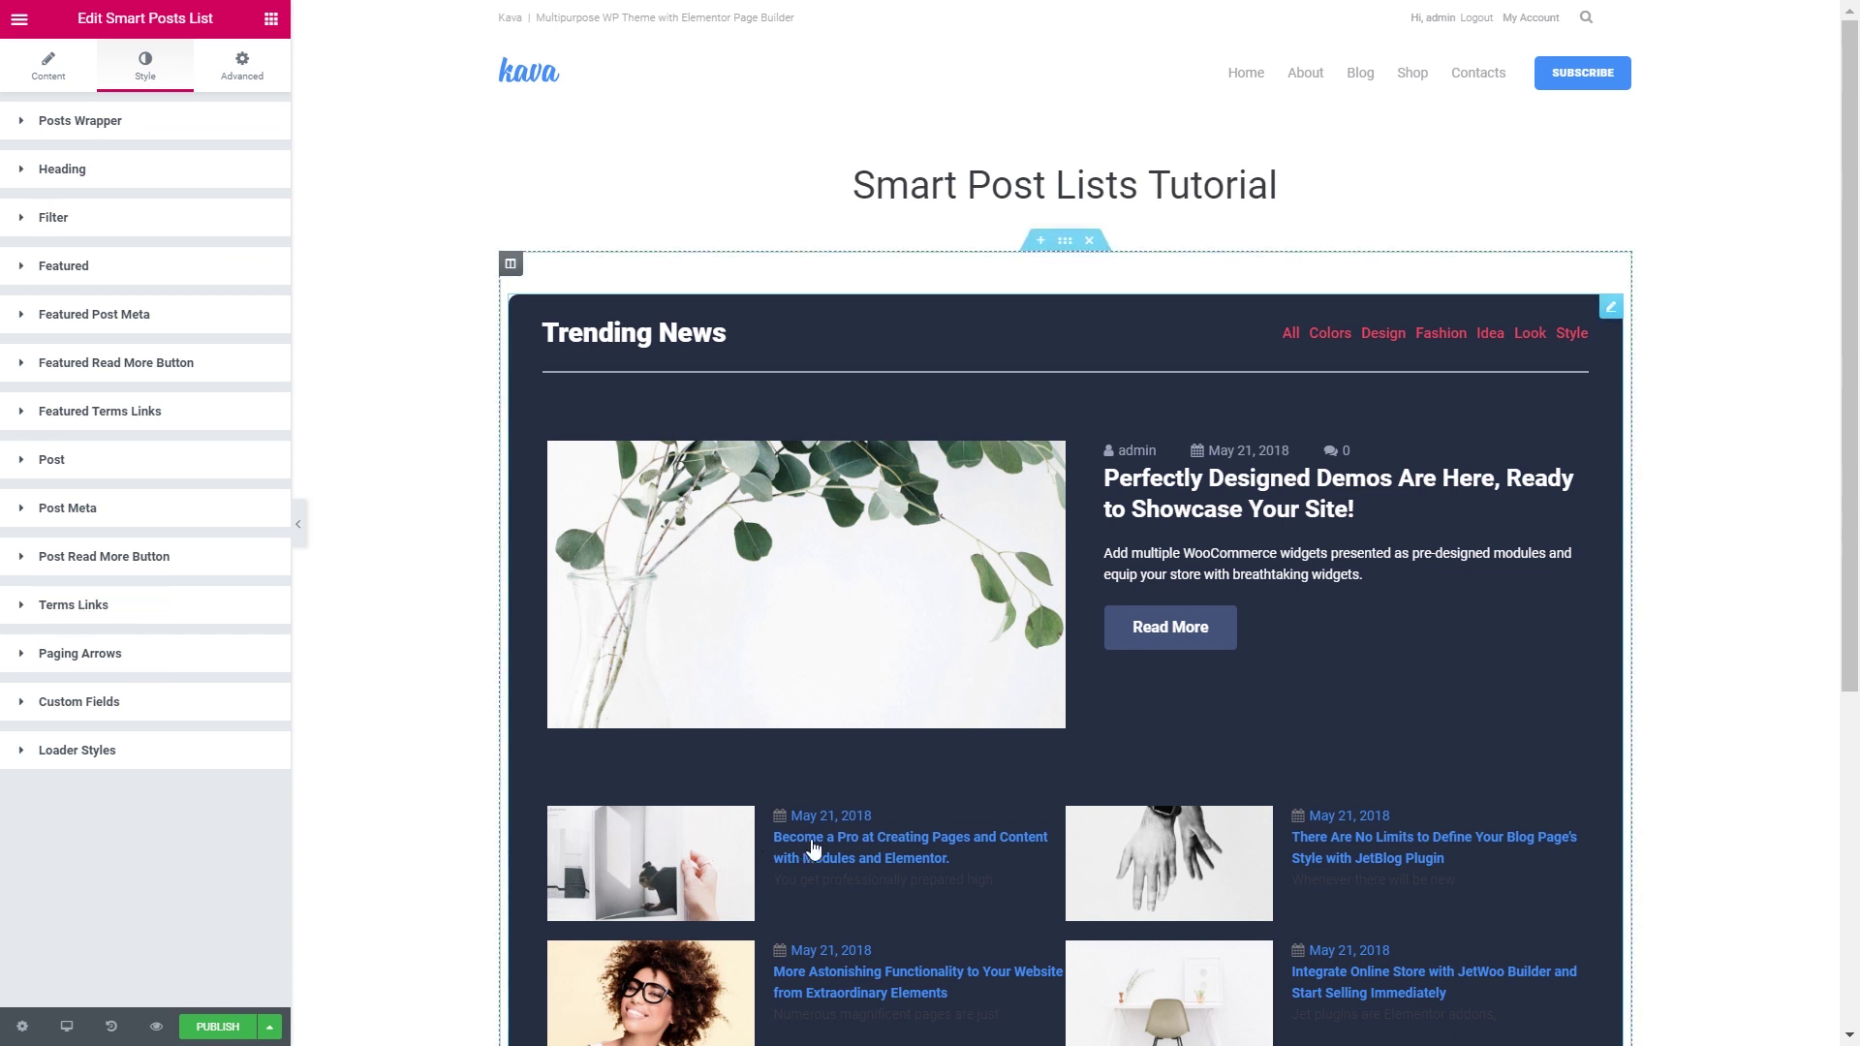
{"action": "left_click", "coordinate": [60, 468]}
Unlink the grid posts' inner content margin and enter 20 for Right and Left
{"action": "scroll", "coordinate": [789, 741], "scroll_direction": "down", "scroll_amount": 1}
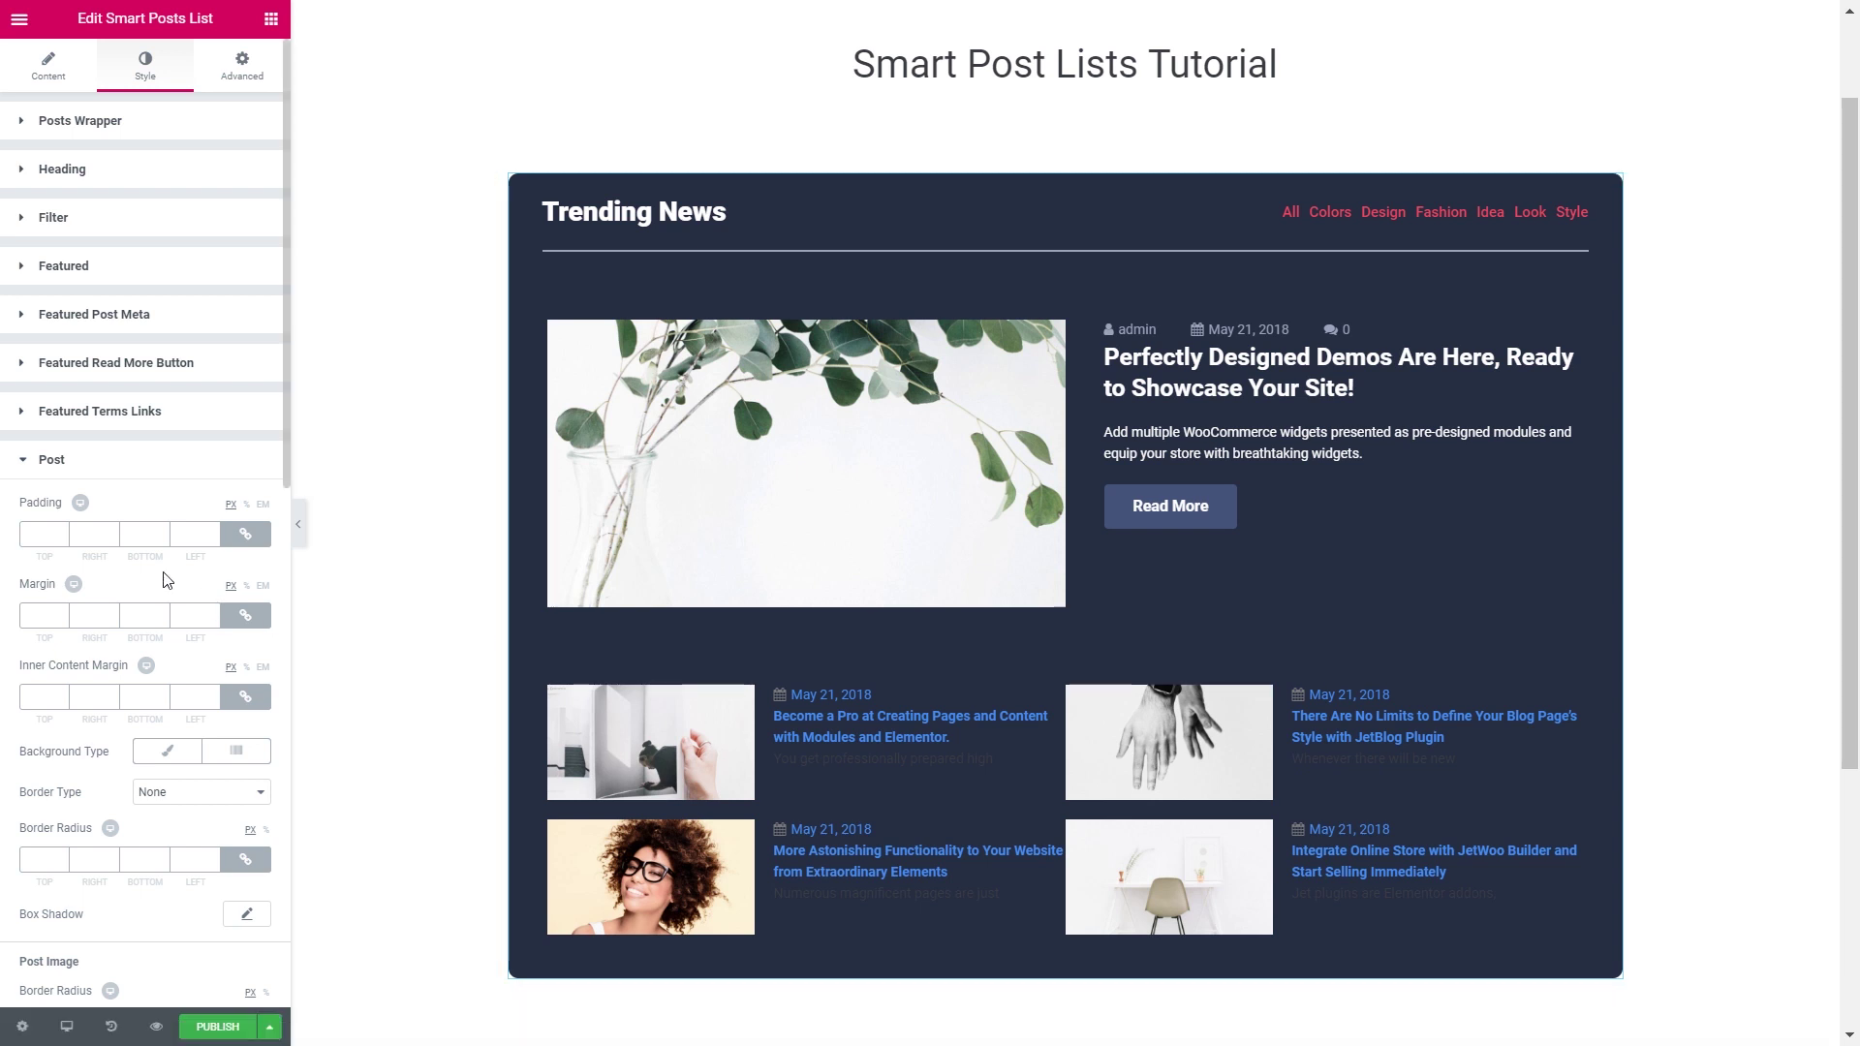
{"action": "scroll", "coordinate": [116, 562], "scroll_direction": "down", "scroll_amount": 2}
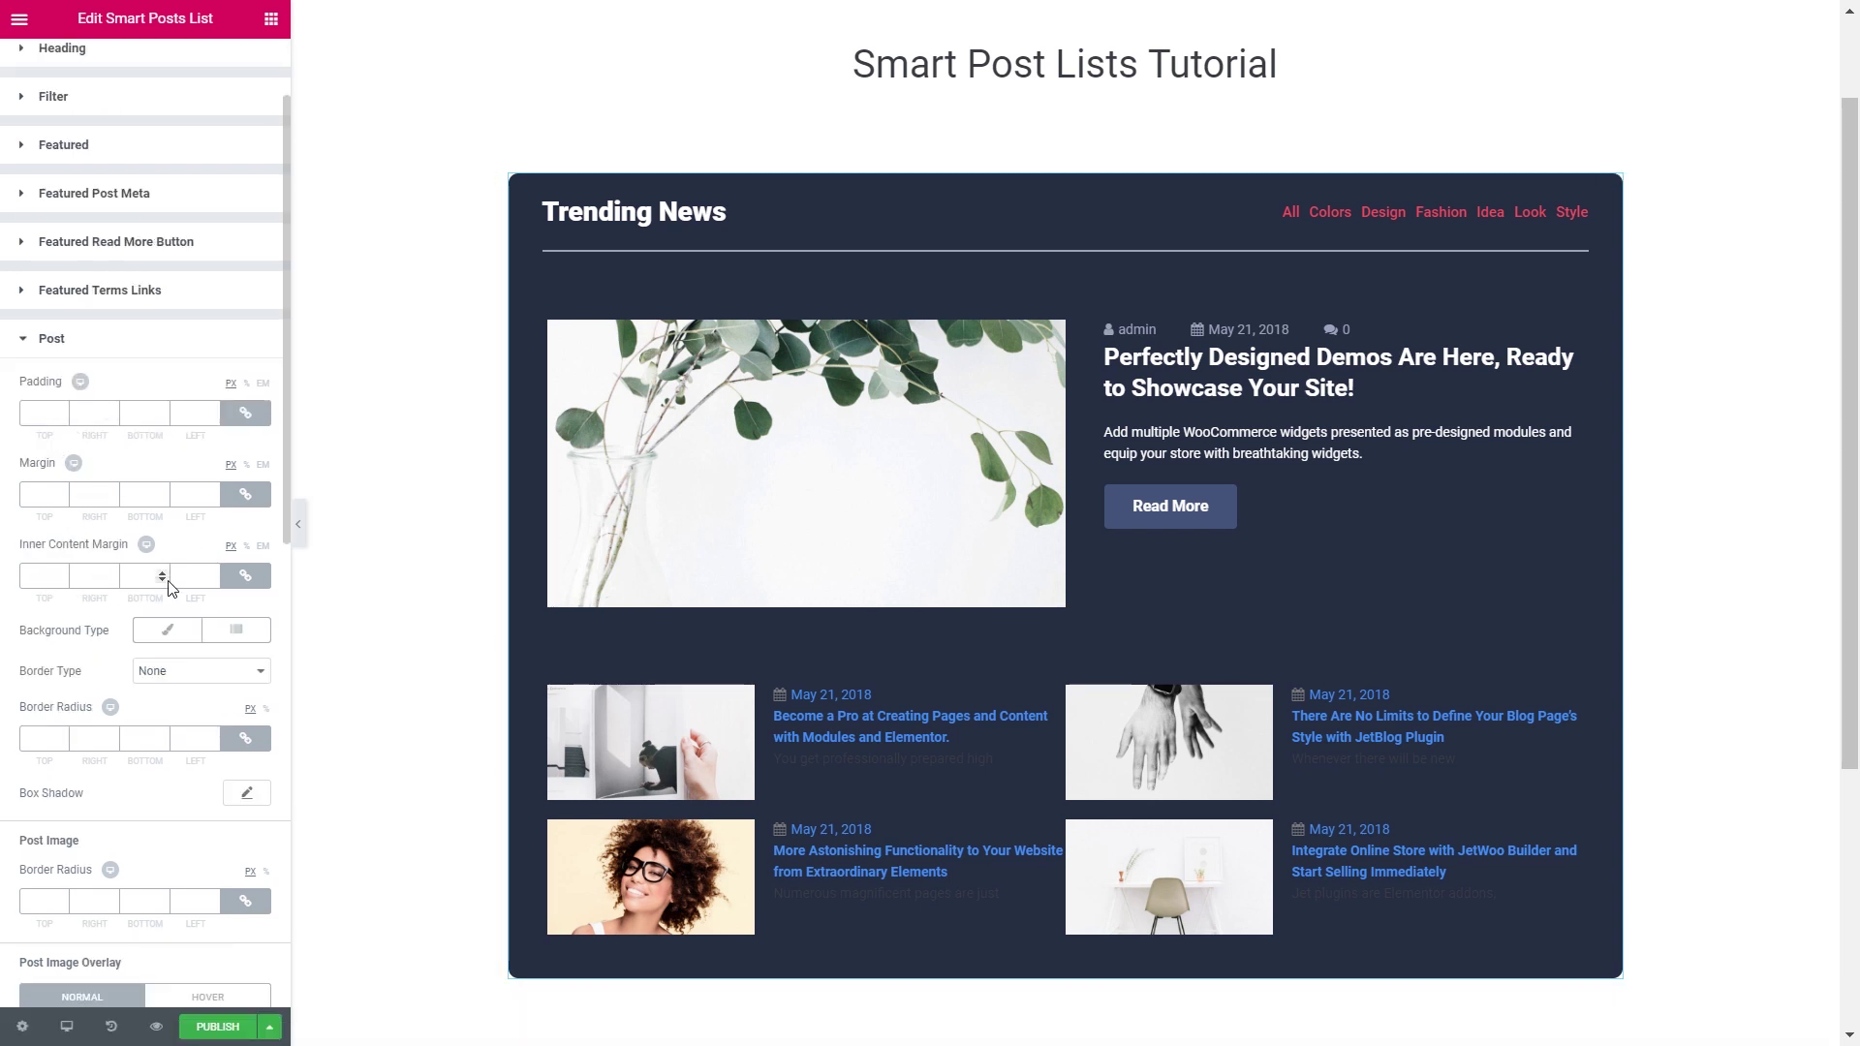
{"action": "left_click", "coordinate": [245, 576]}
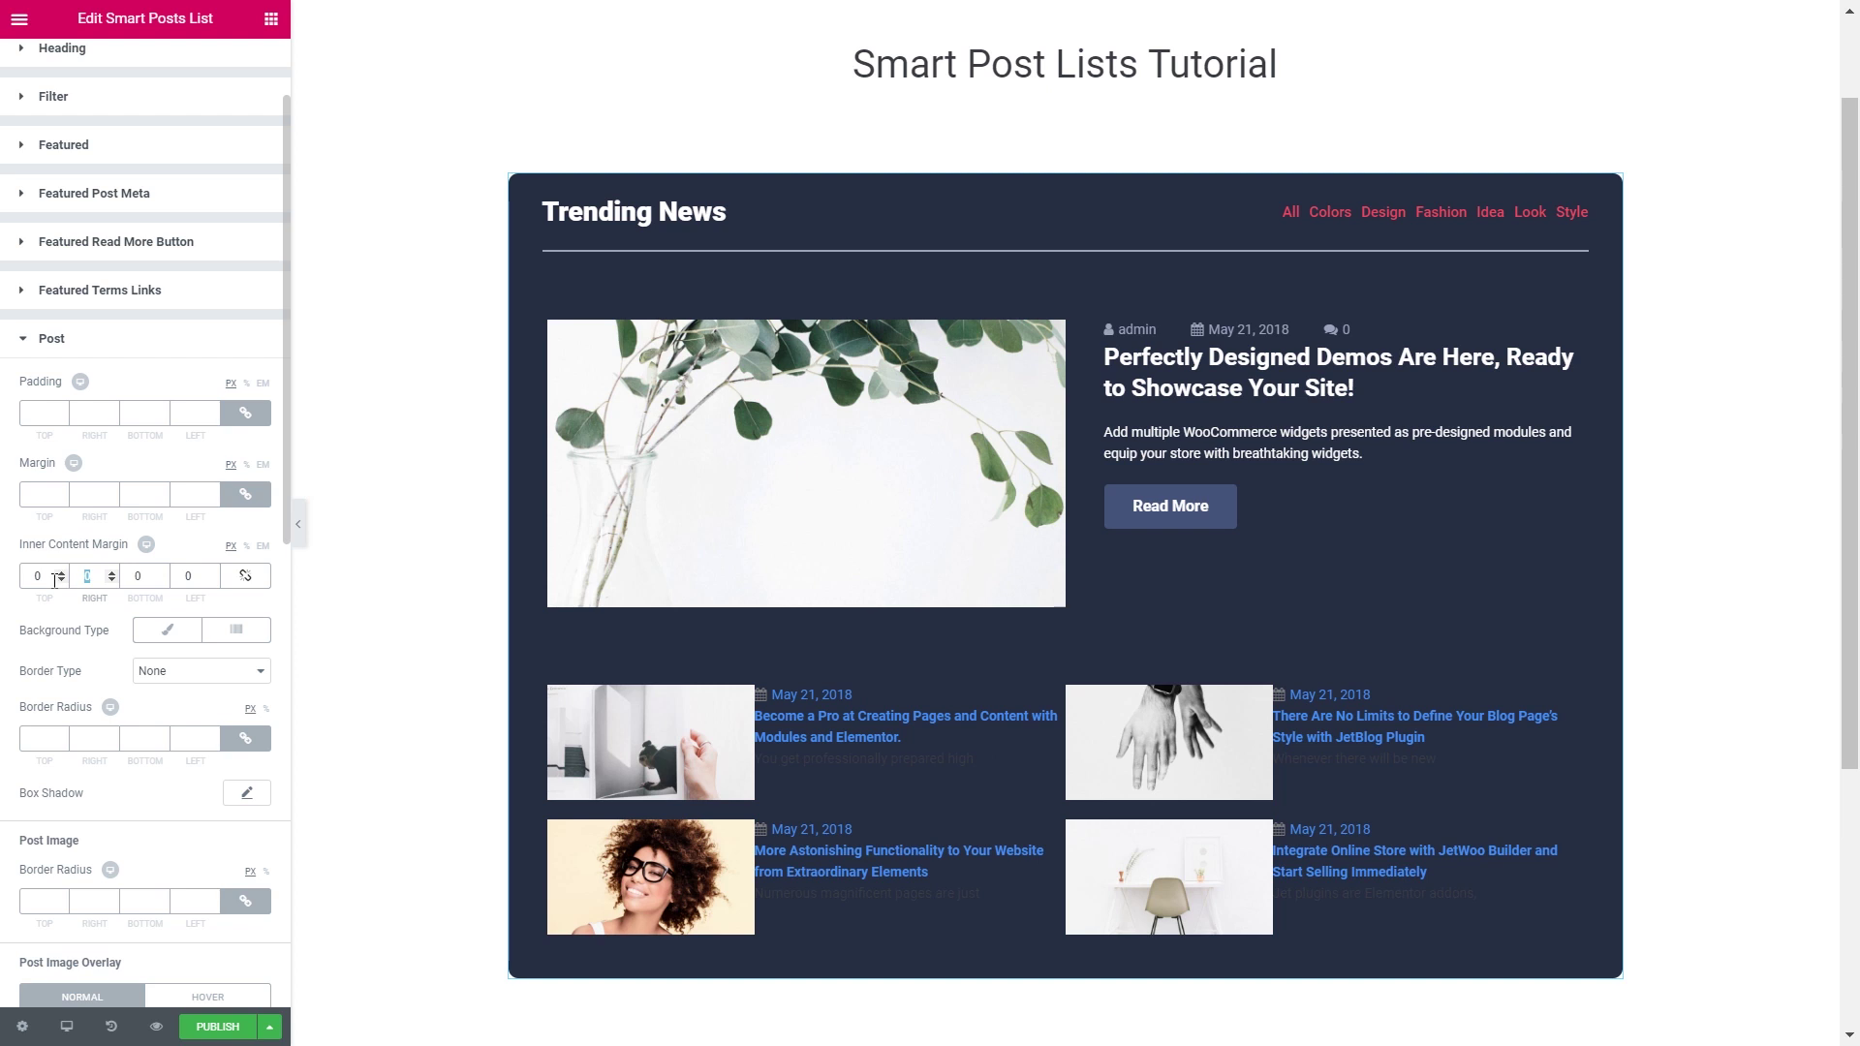
{"action": "type", "text": "20"}
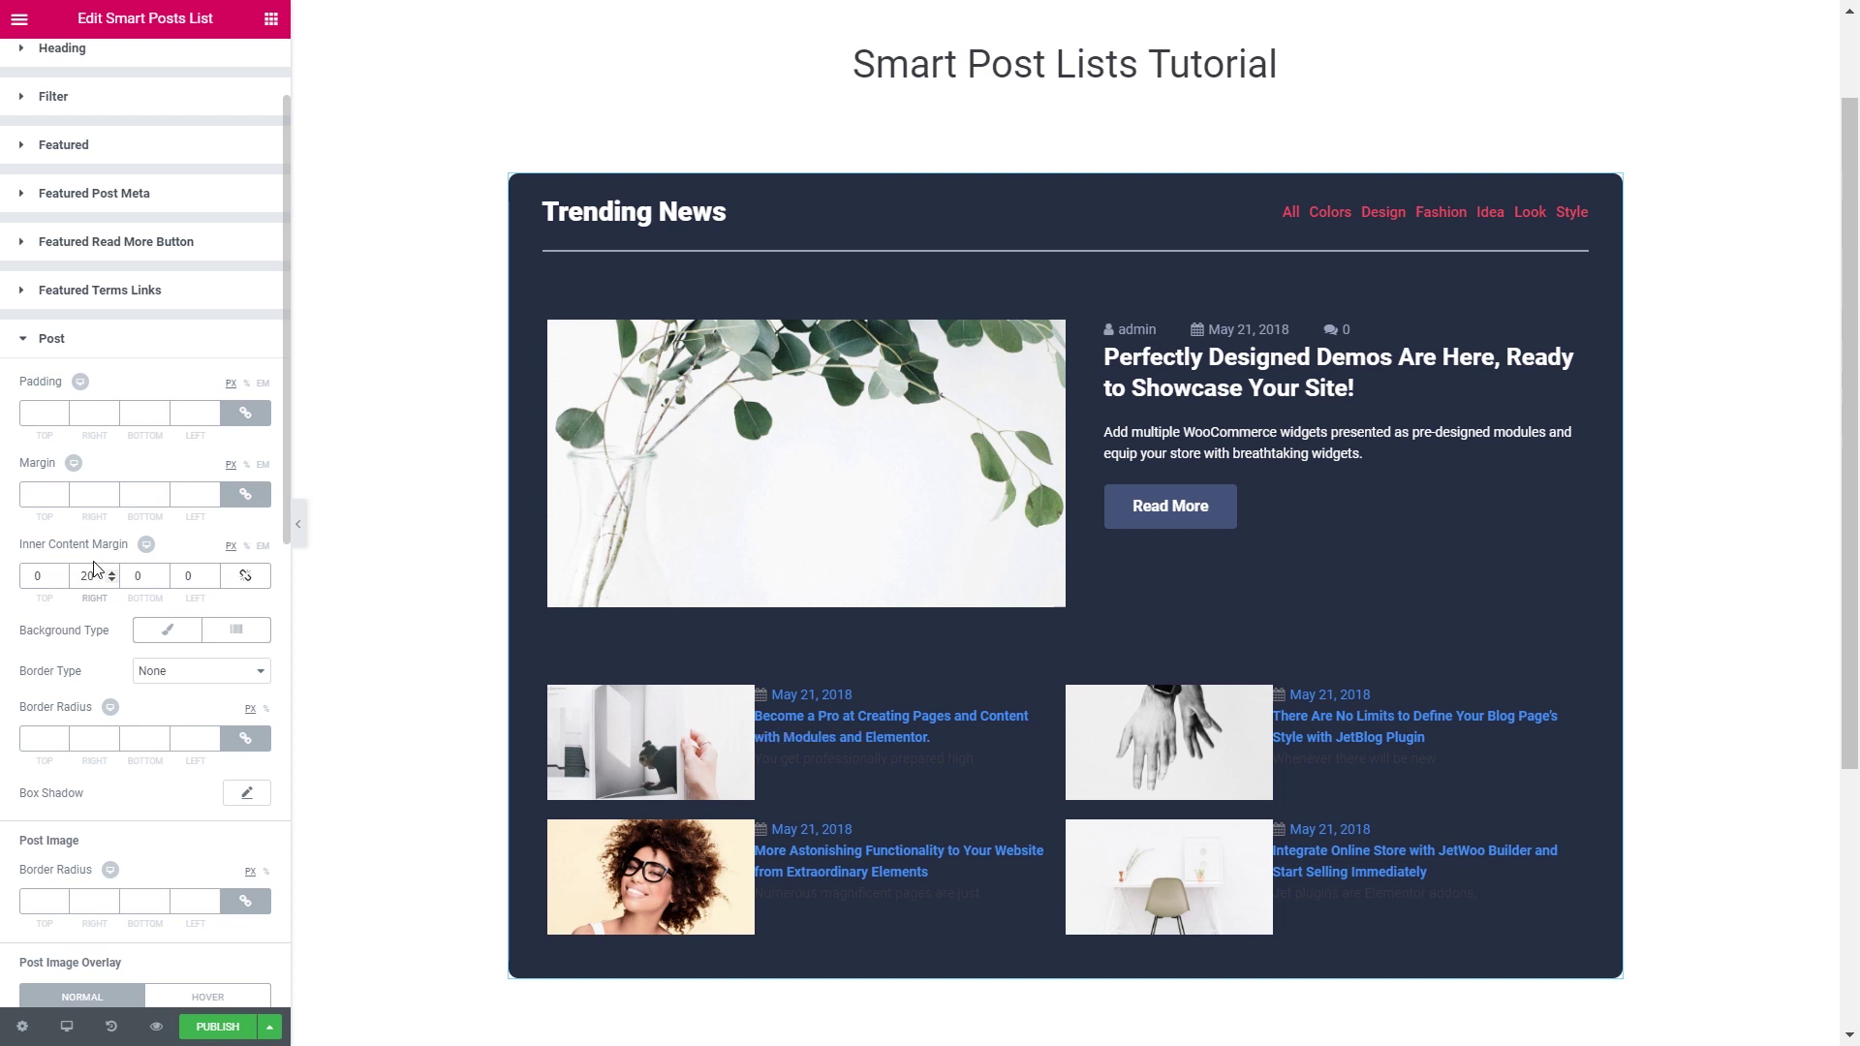
{"action": "double_click", "coordinate": [177, 582]}
{"action": "type", "text": "20"}
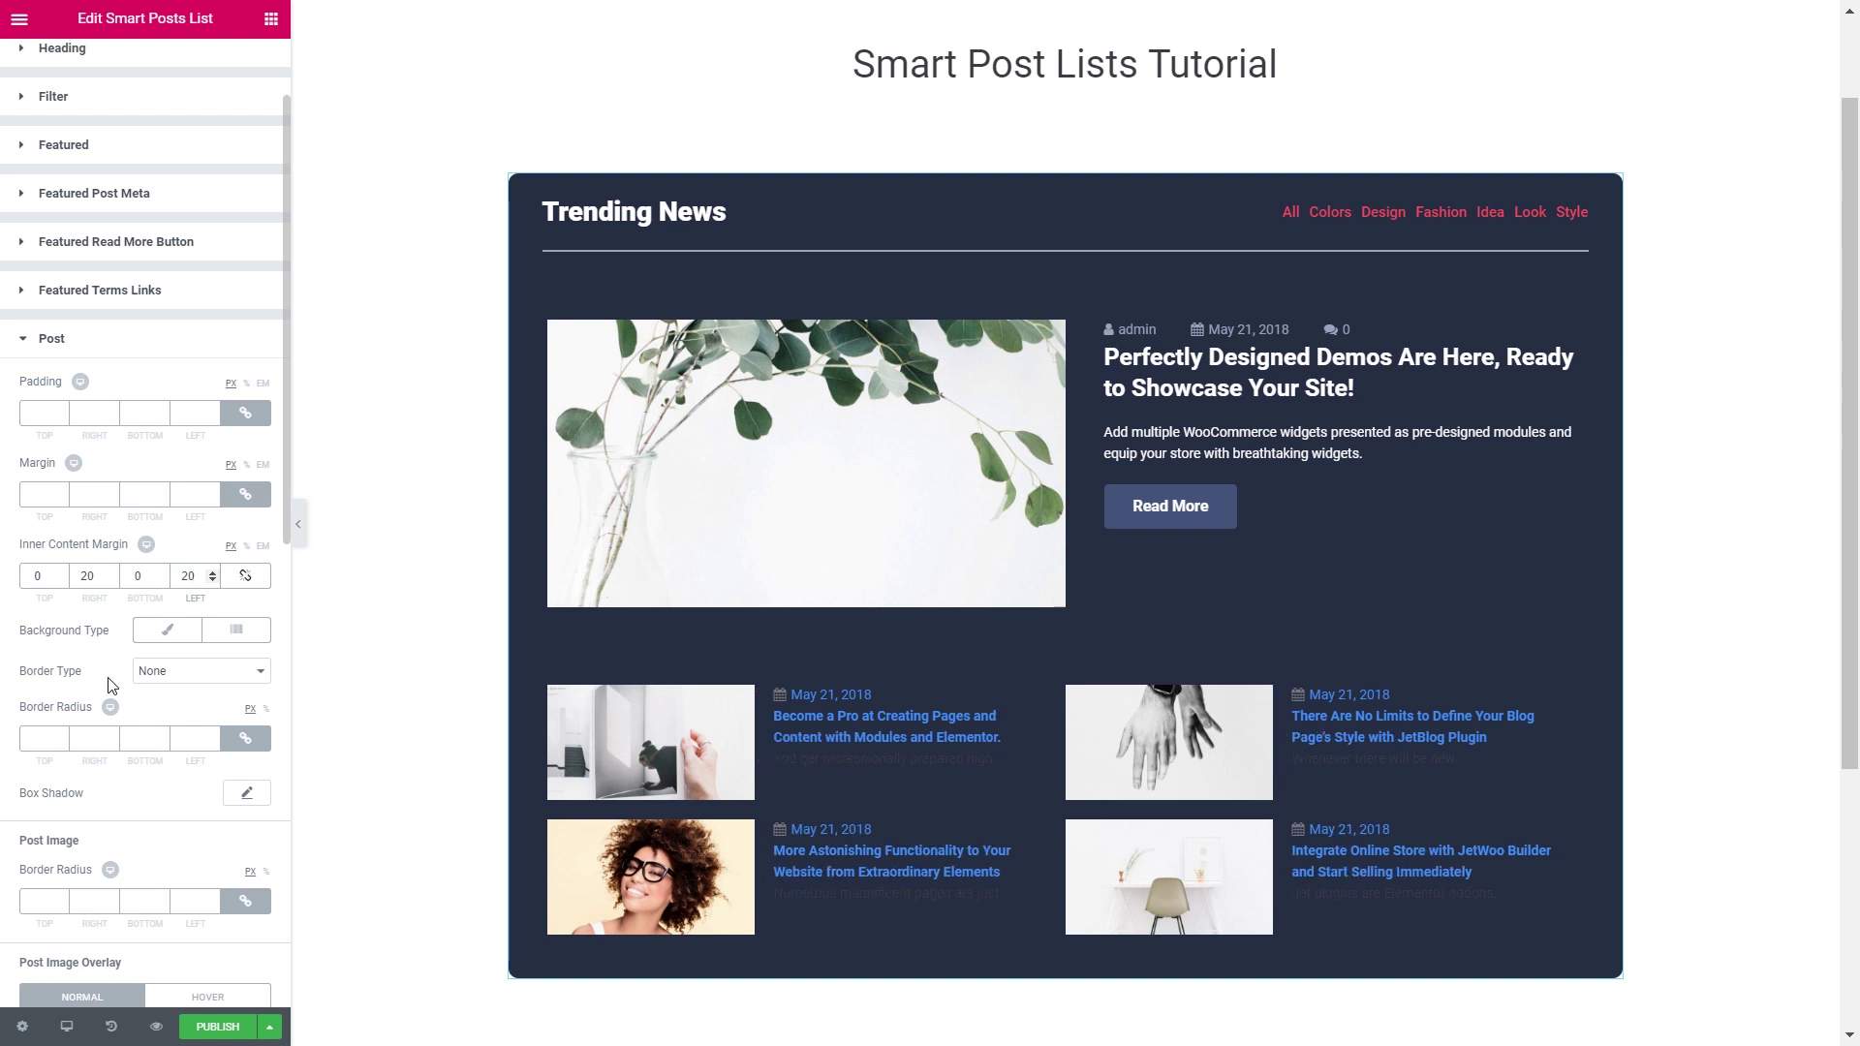
{"action": "scroll", "coordinate": [162, 712], "scroll_direction": "down", "scroll_amount": 5}
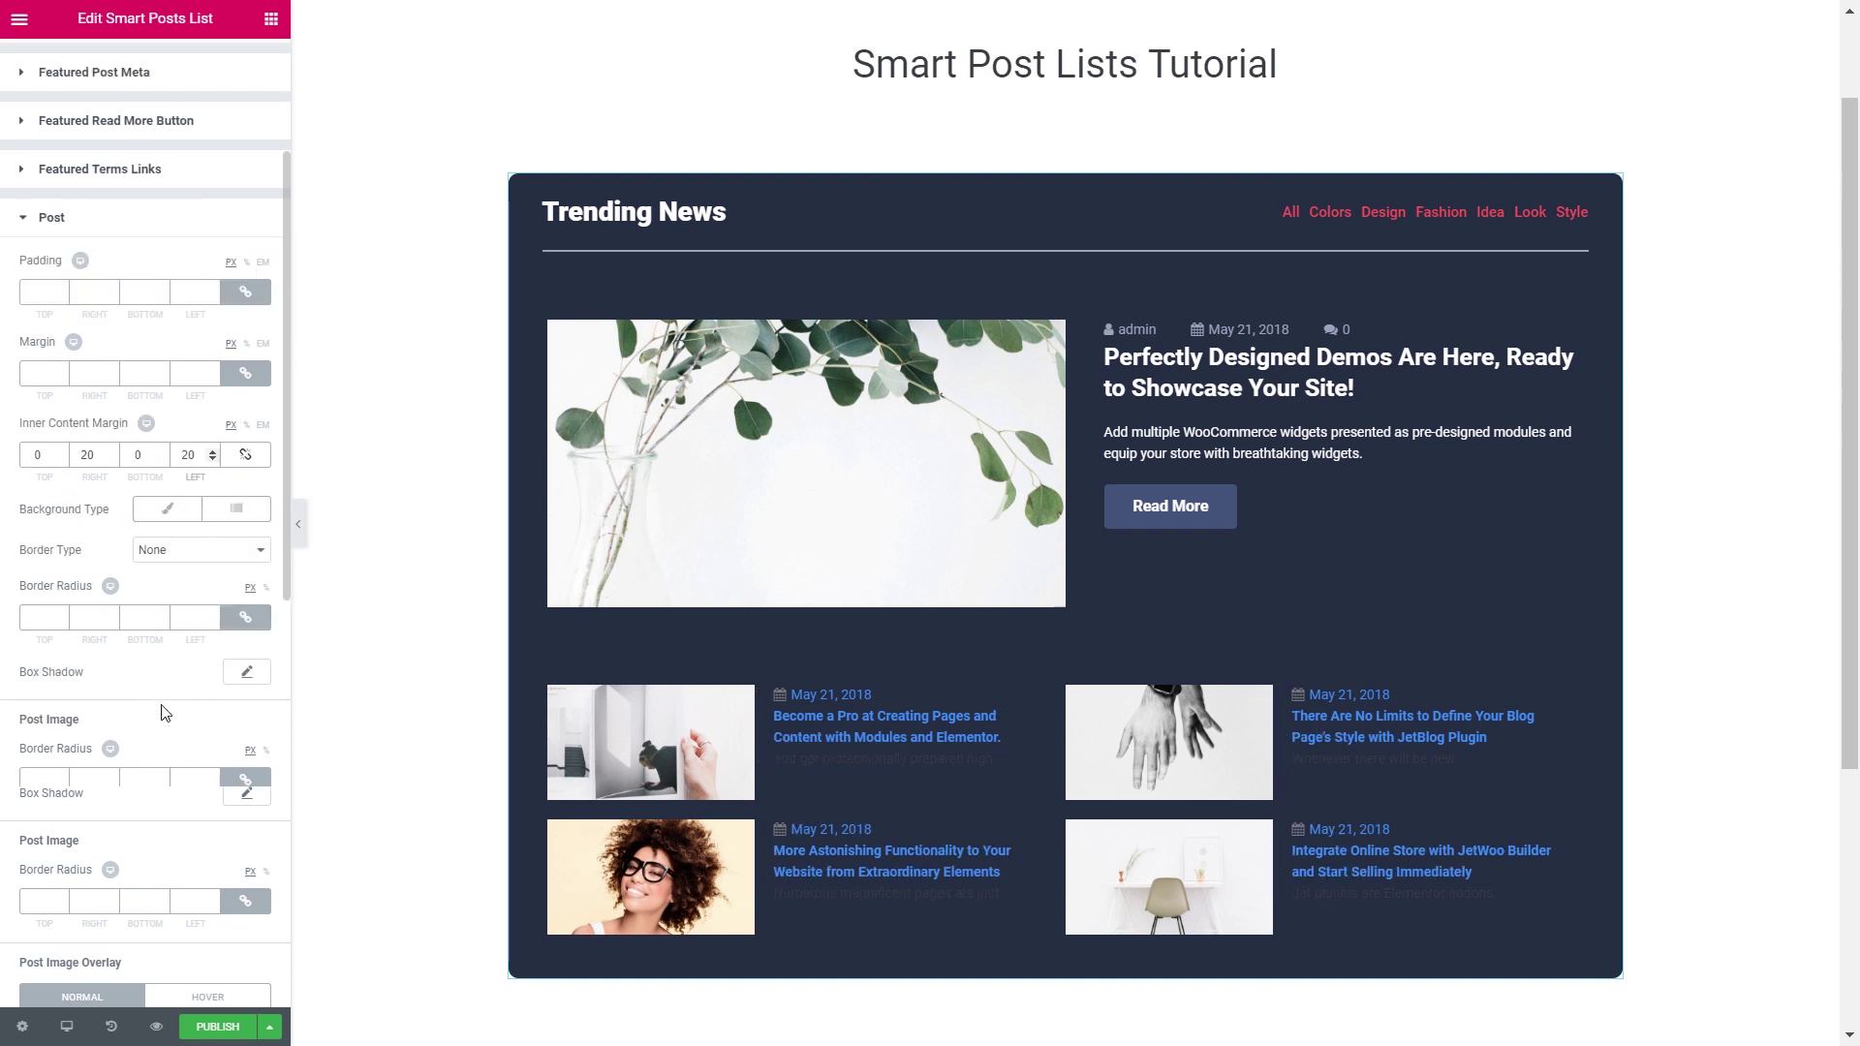
{"action": "scroll", "coordinate": [145, 717], "scroll_direction": "down", "scroll_amount": 2}
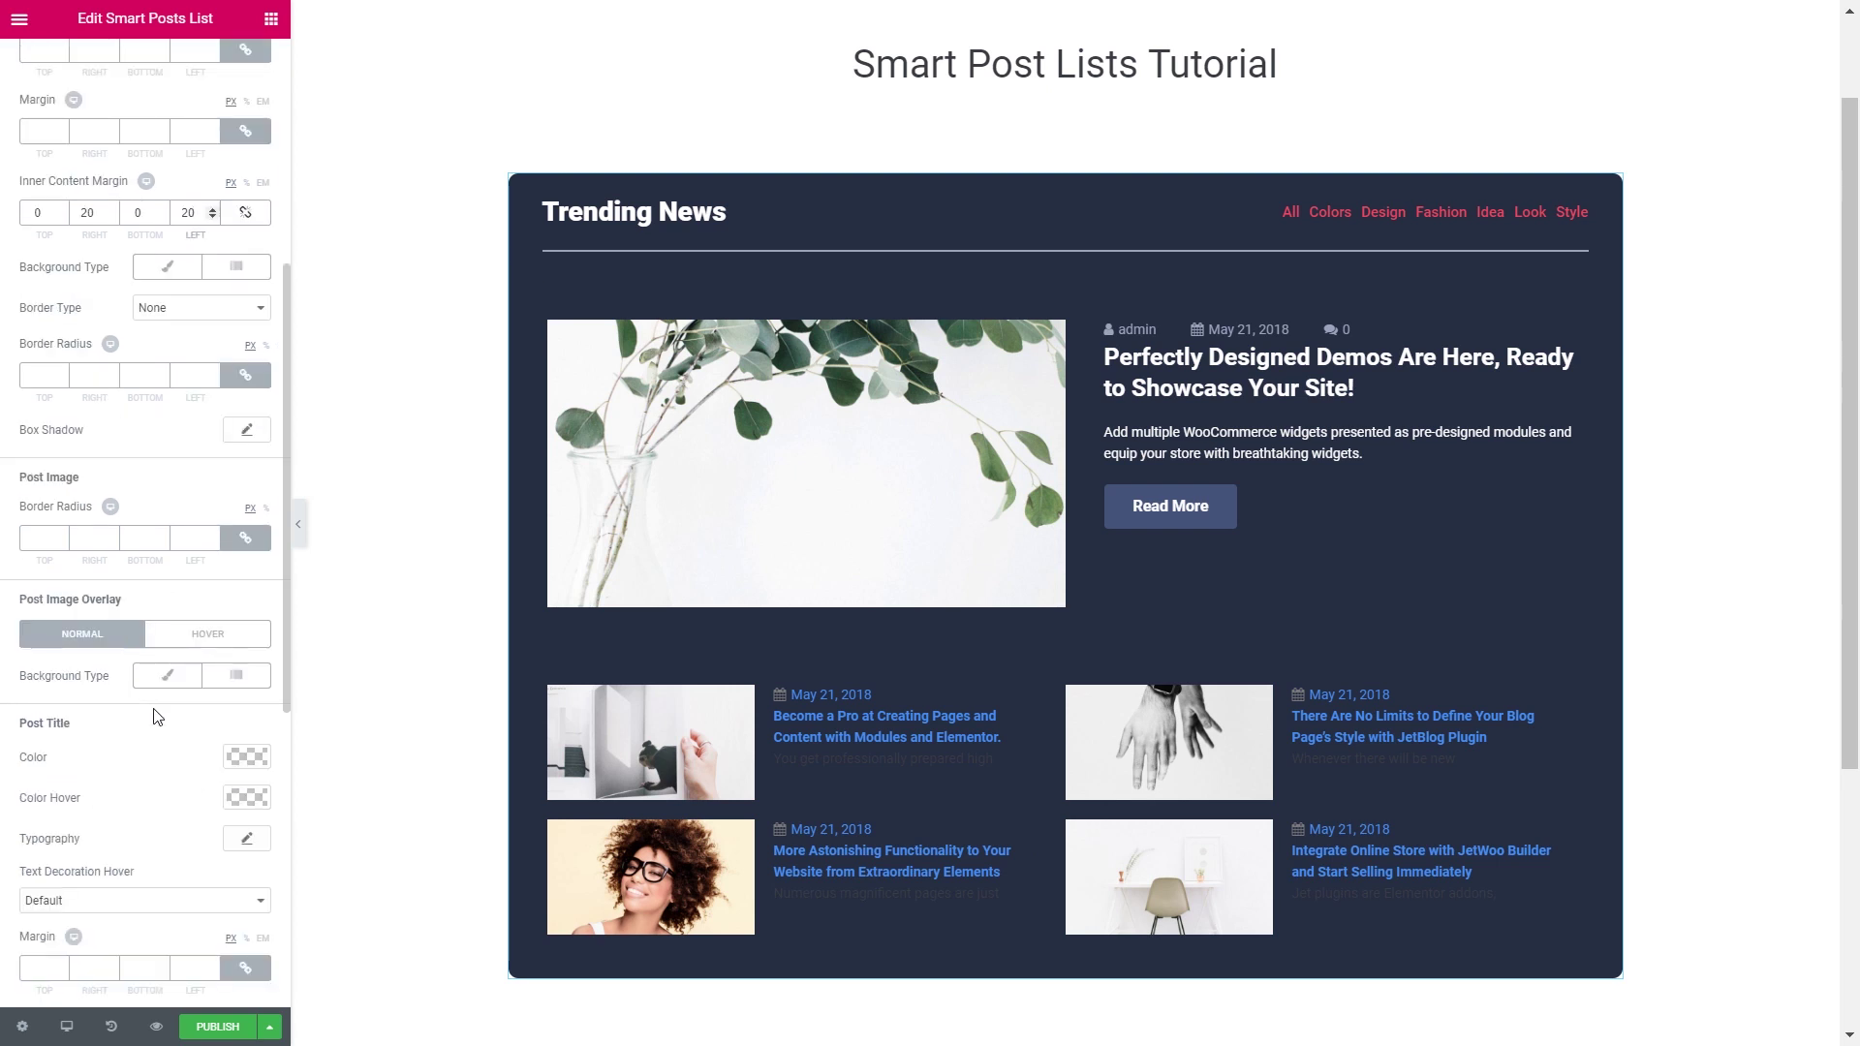
{"action": "scroll", "coordinate": [124, 706], "scroll_direction": "down", "scroll_amount": 2}
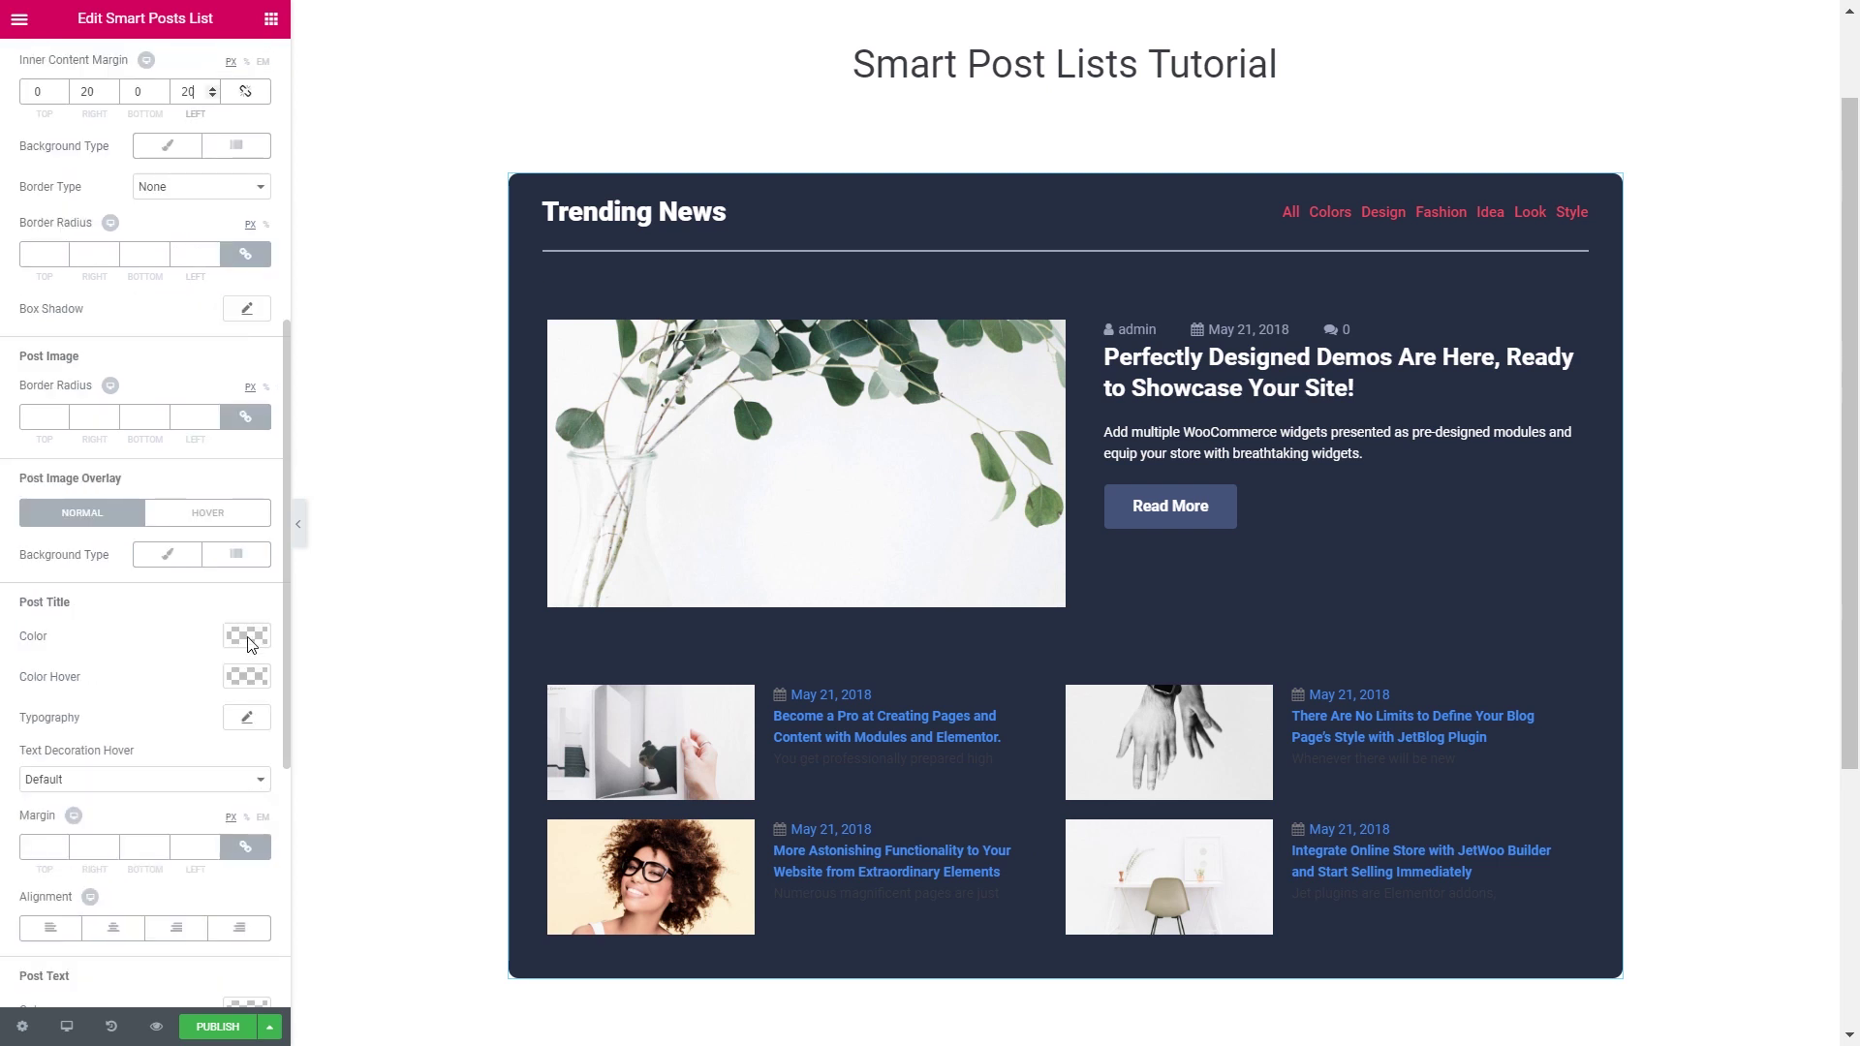
{"action": "left_click", "coordinate": [247, 636]}
Make the grid post titles white with a #f5435a hover colour
{"action": "left_click", "coordinate": [200, 863]}
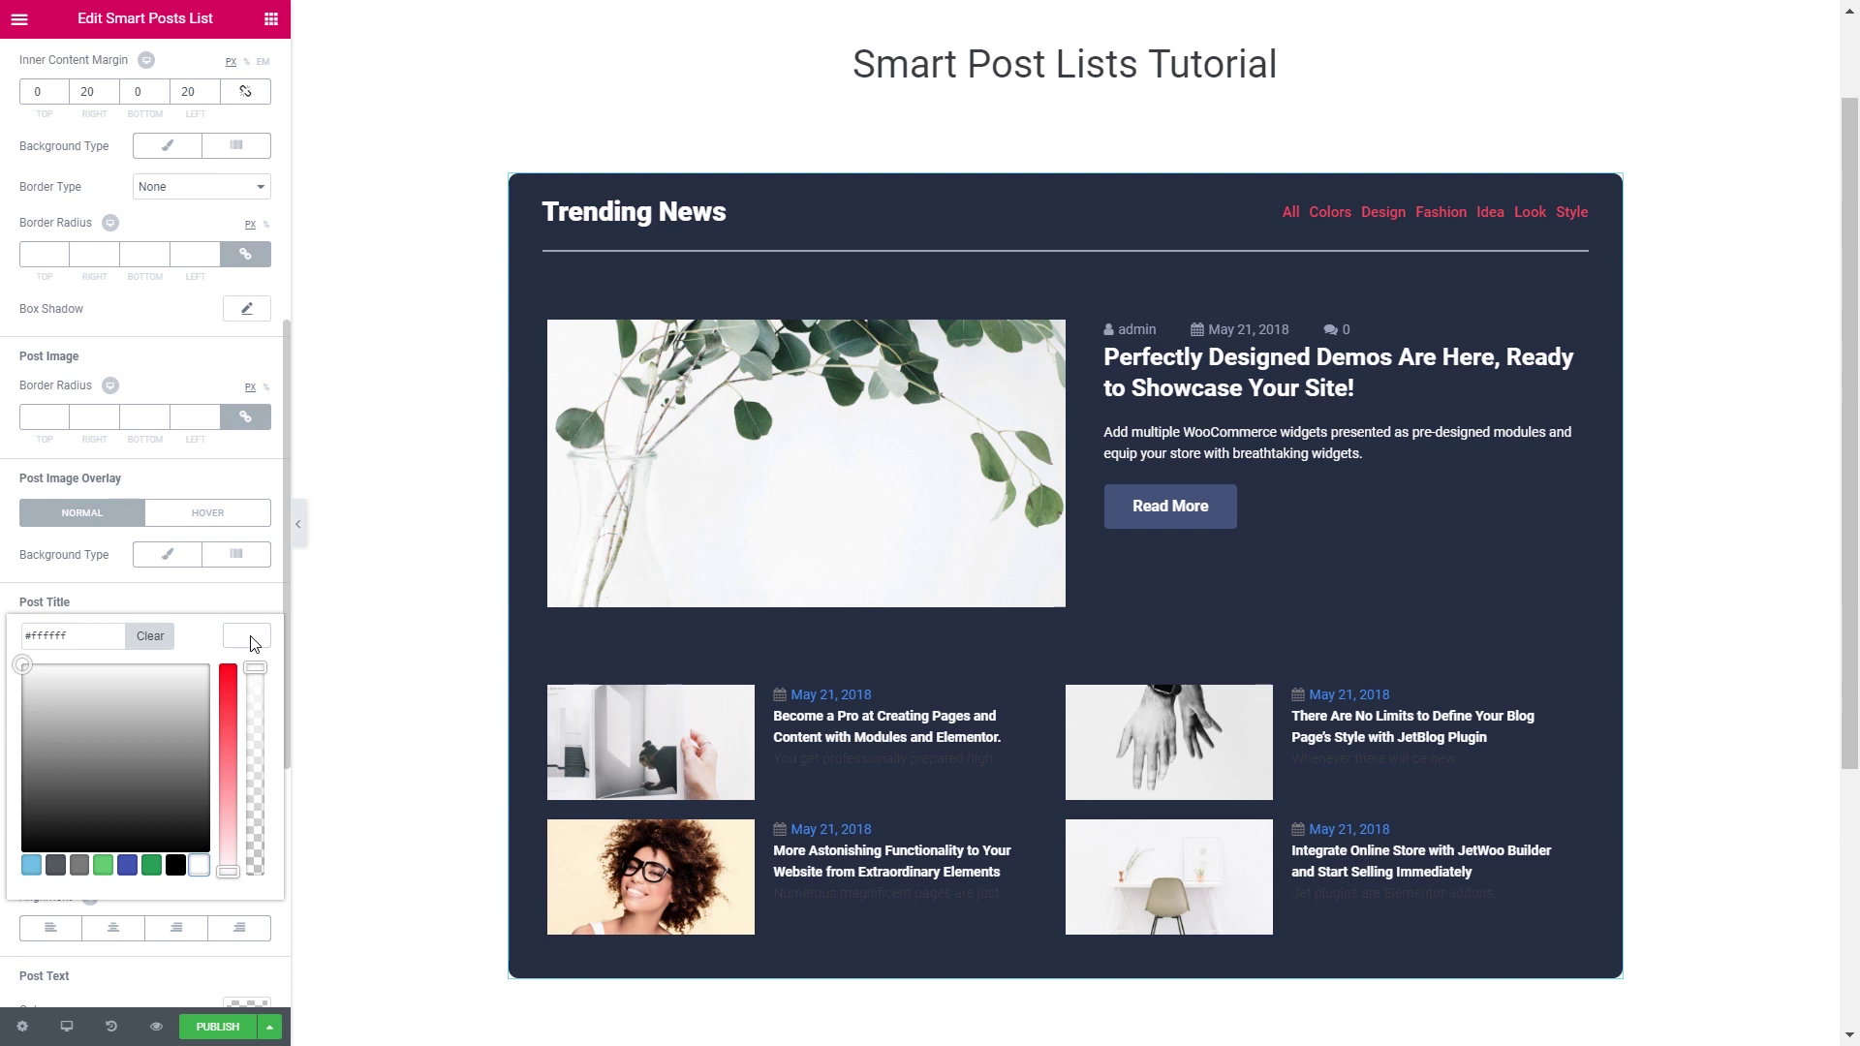
{"action": "left_click", "coordinate": [247, 636]}
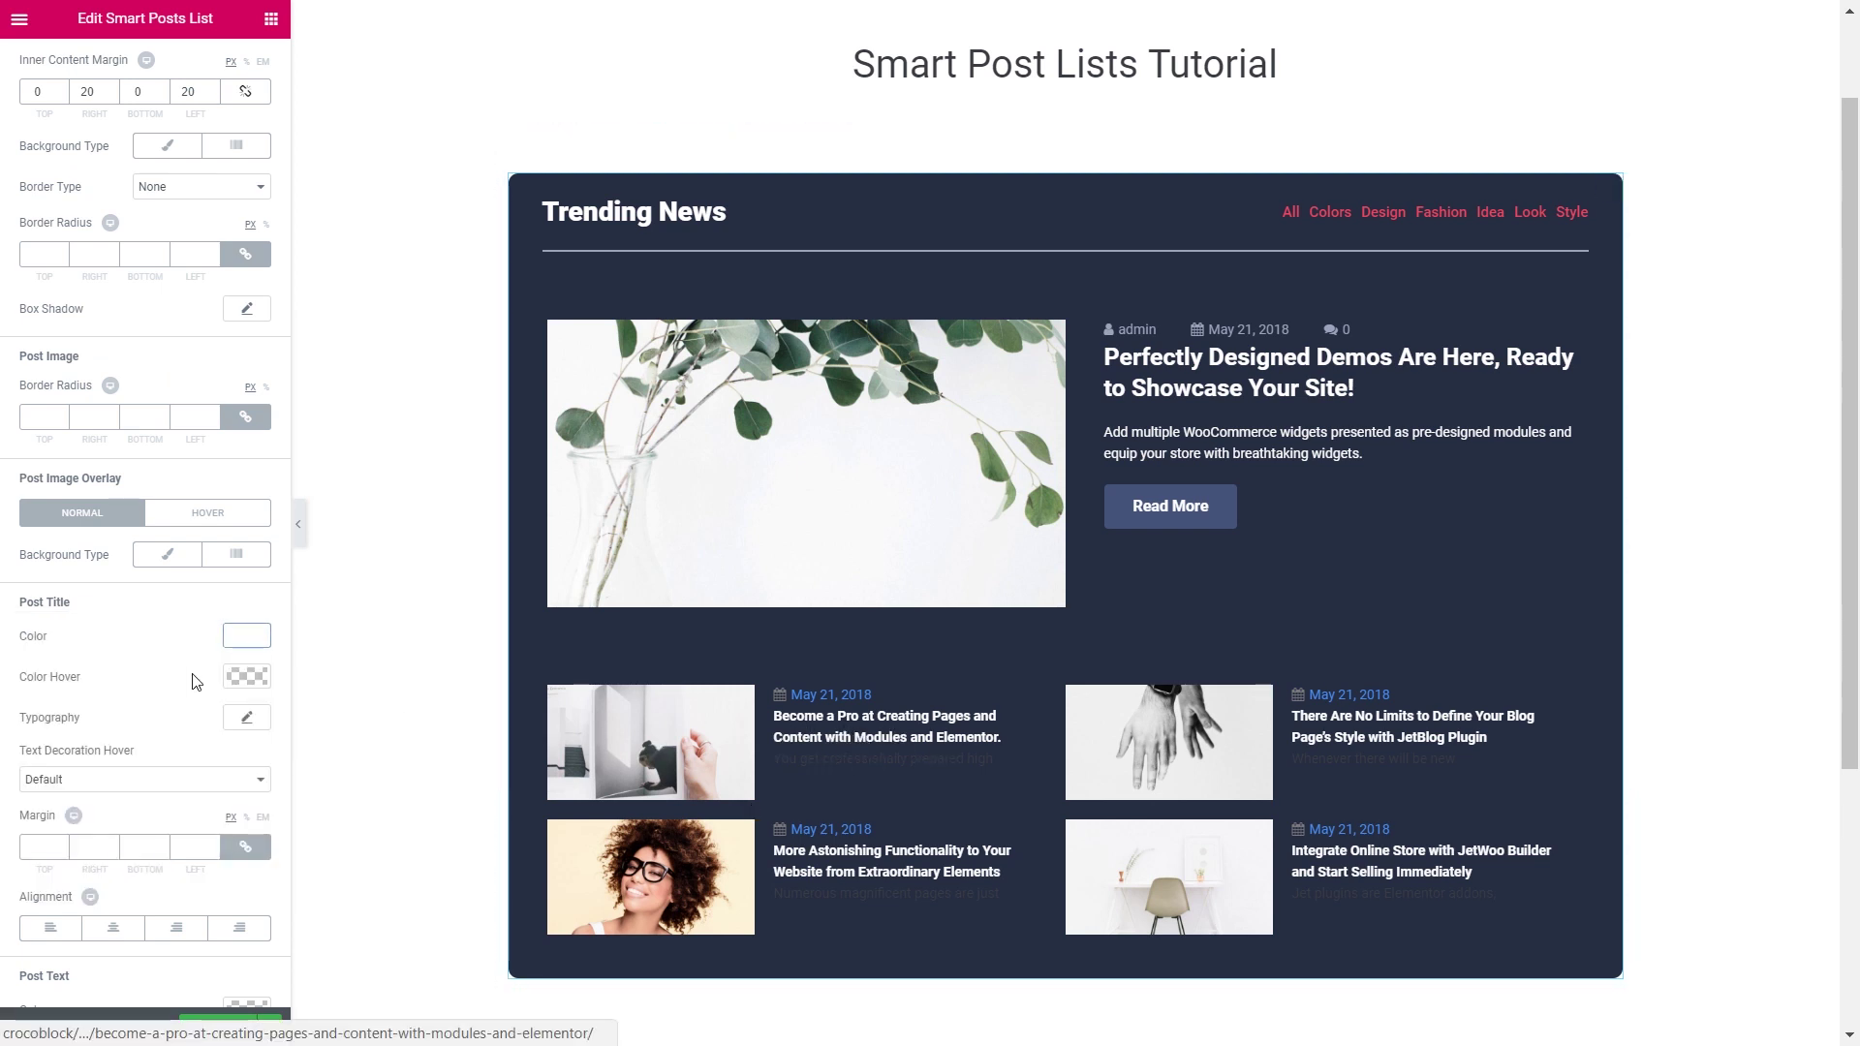
{"action": "scroll", "coordinate": [260, 573], "scroll_direction": "down", "scroll_amount": 2}
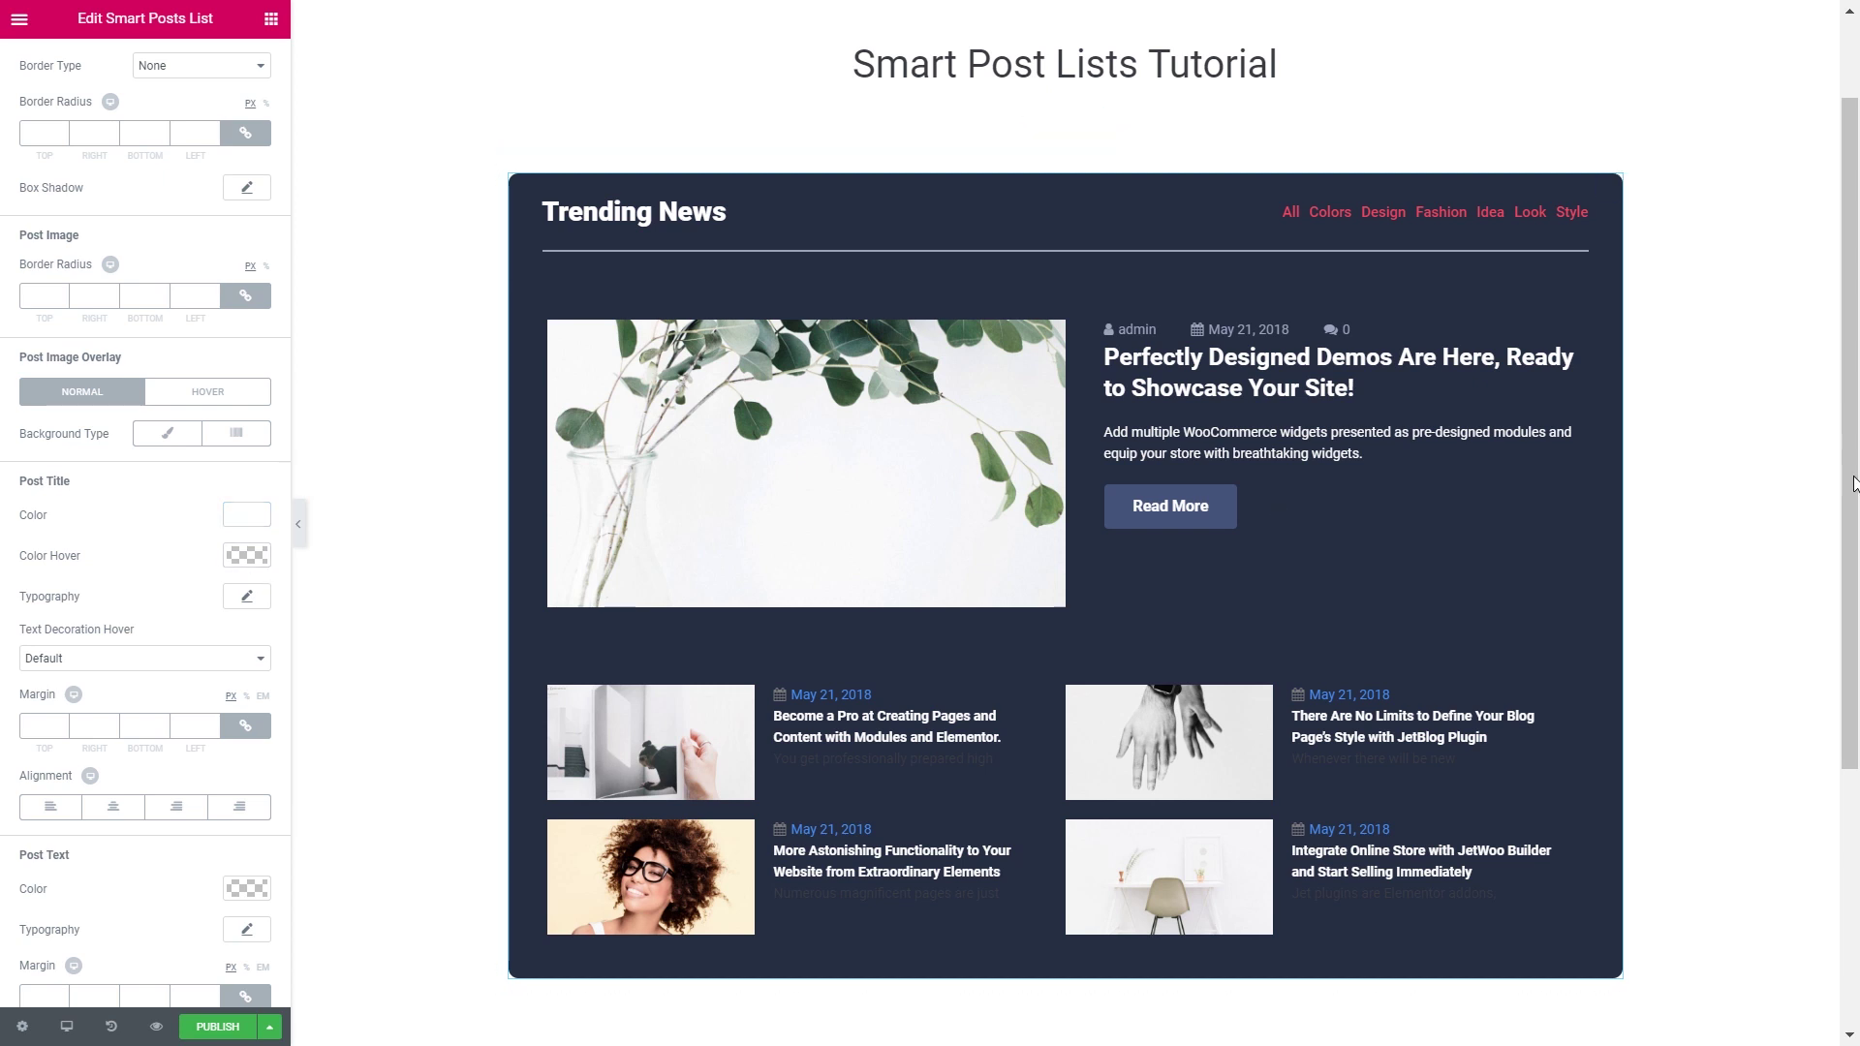
{"action": "left_click", "coordinate": [248, 556]}
{"action": "type", "text": "#f5435a"}
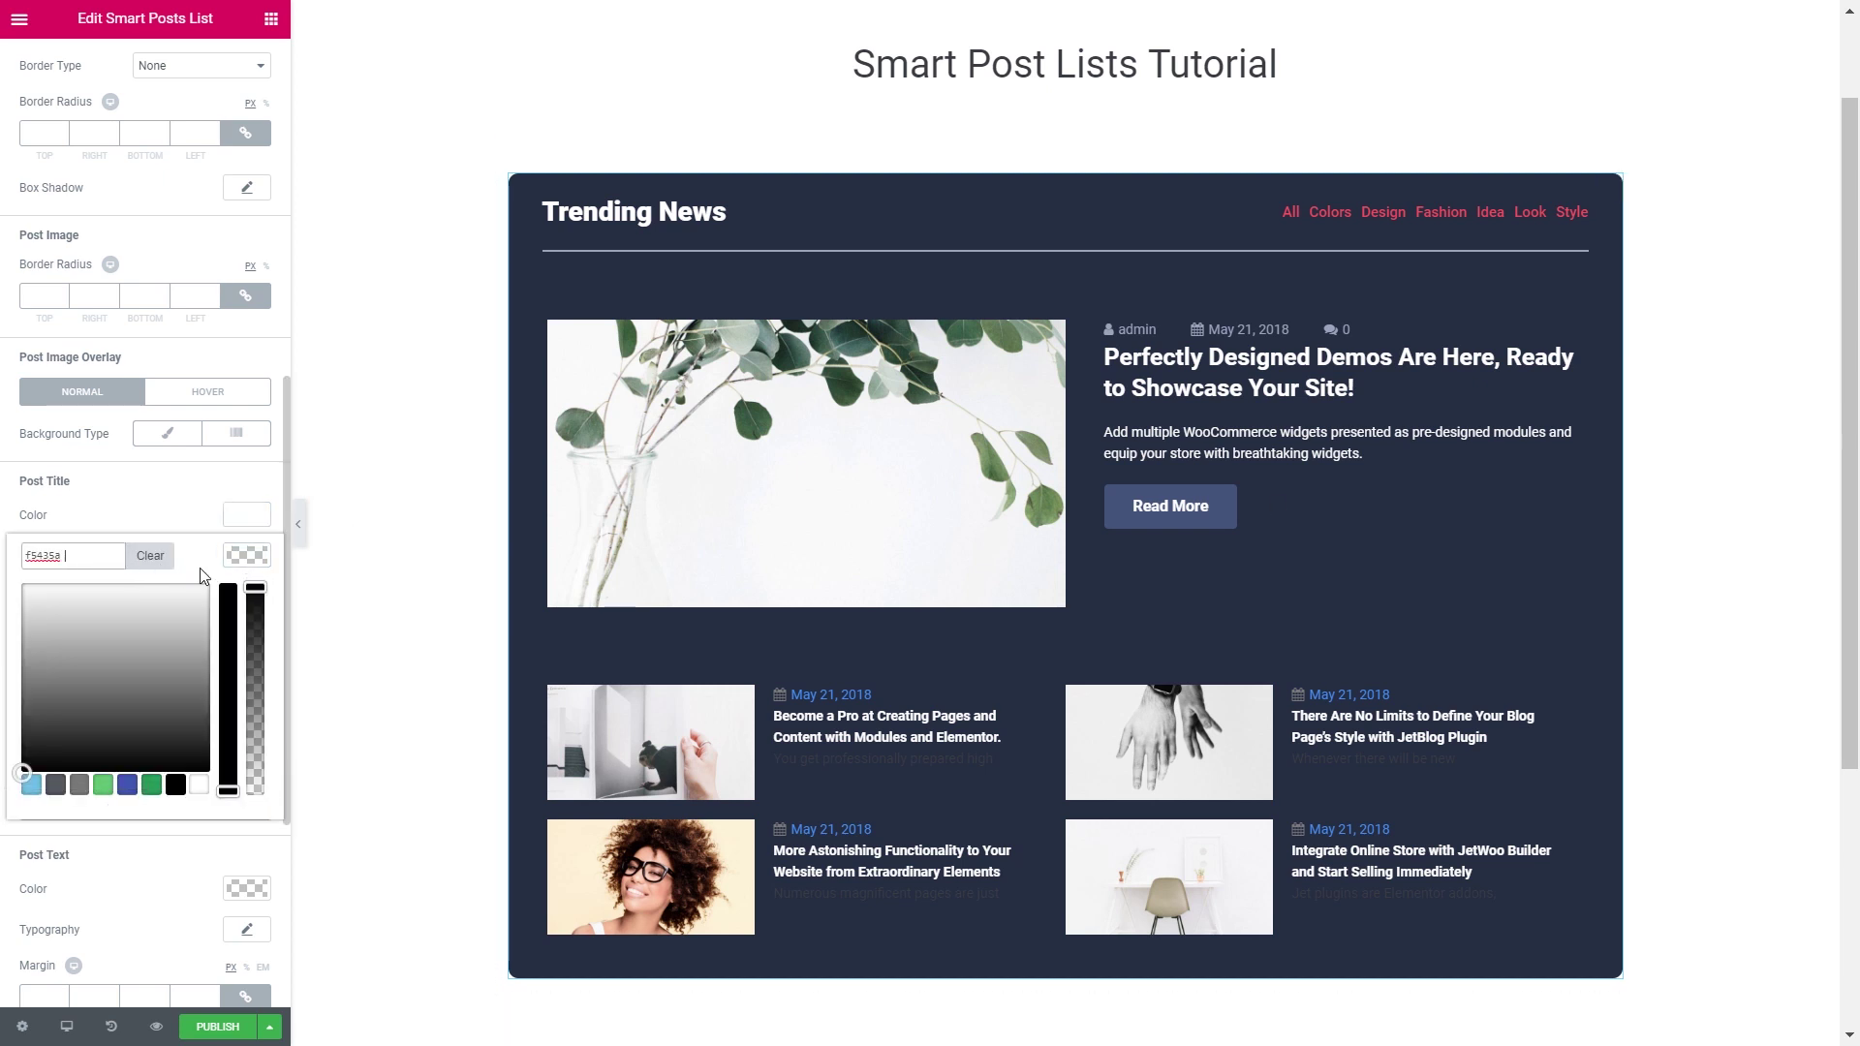
{"action": "left_click", "coordinate": [233, 560]}
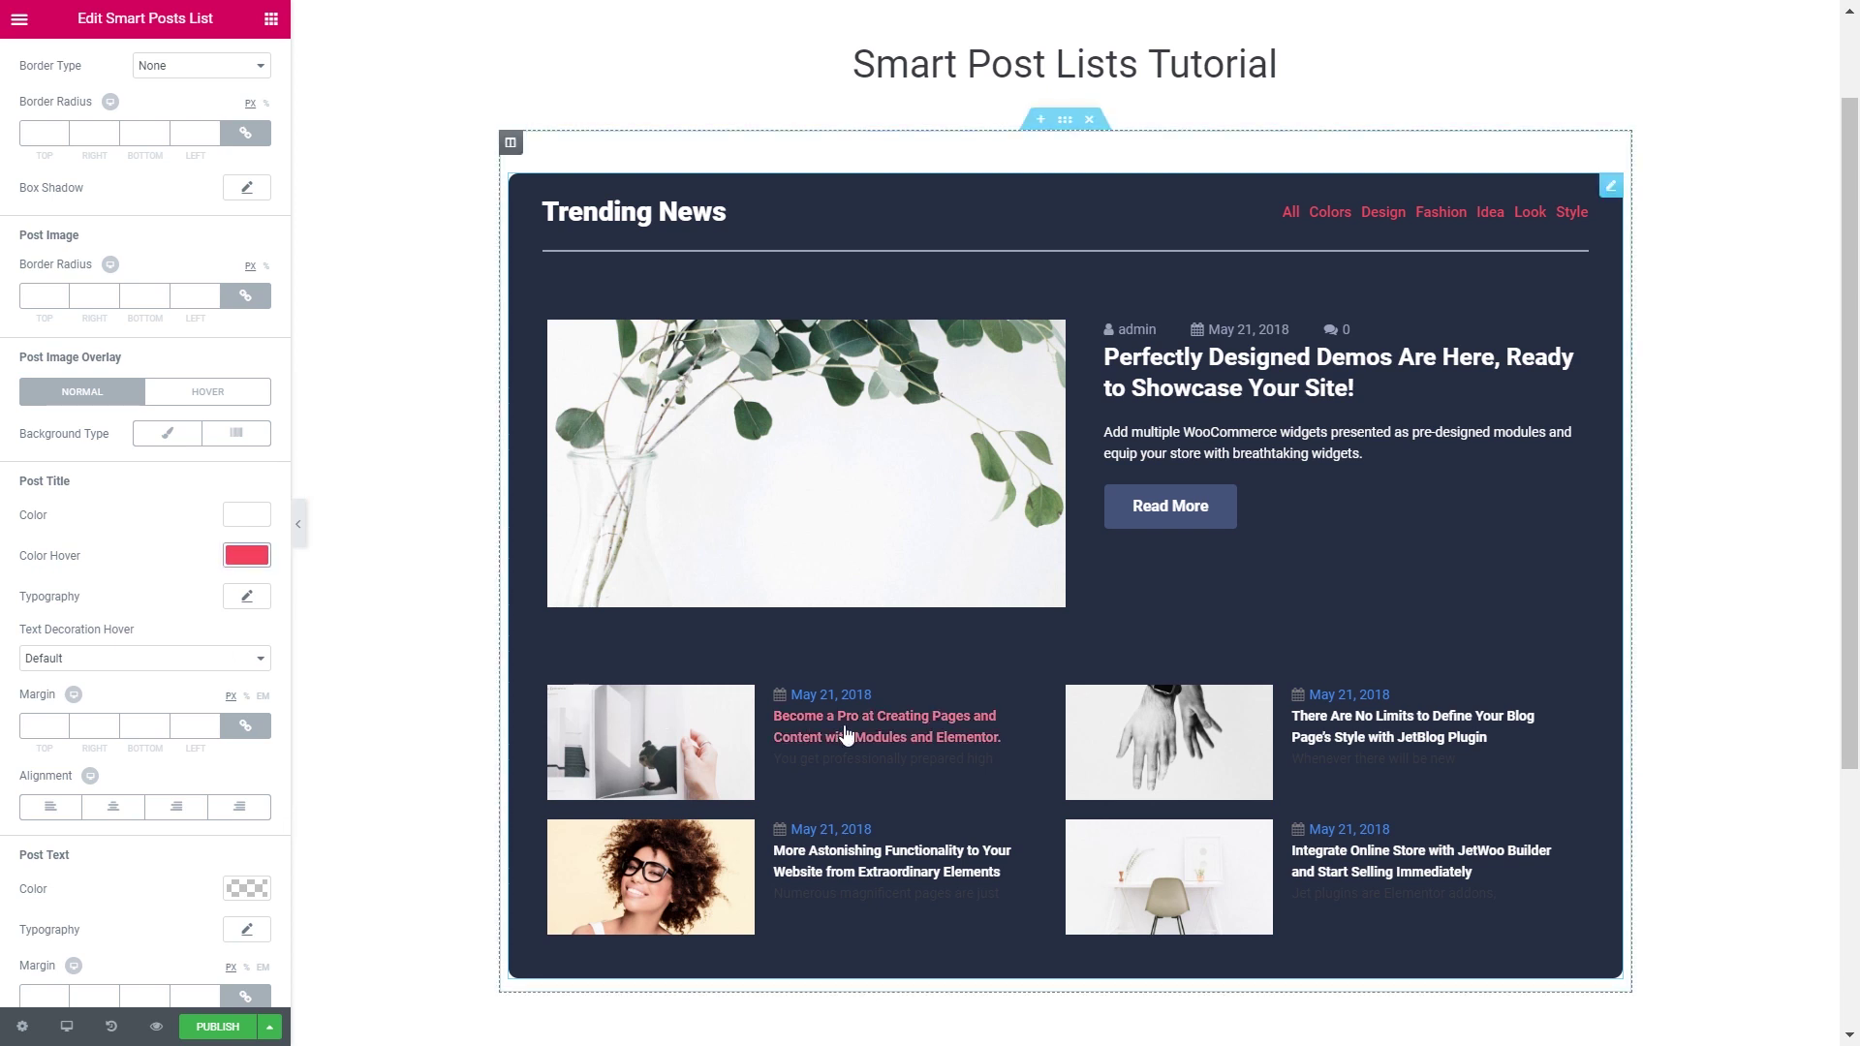
Set the grid posts' Post Text colour to the white preset #ffffff
{"action": "scroll", "coordinate": [137, 654], "scroll_direction": "down", "scroll_amount": 1}
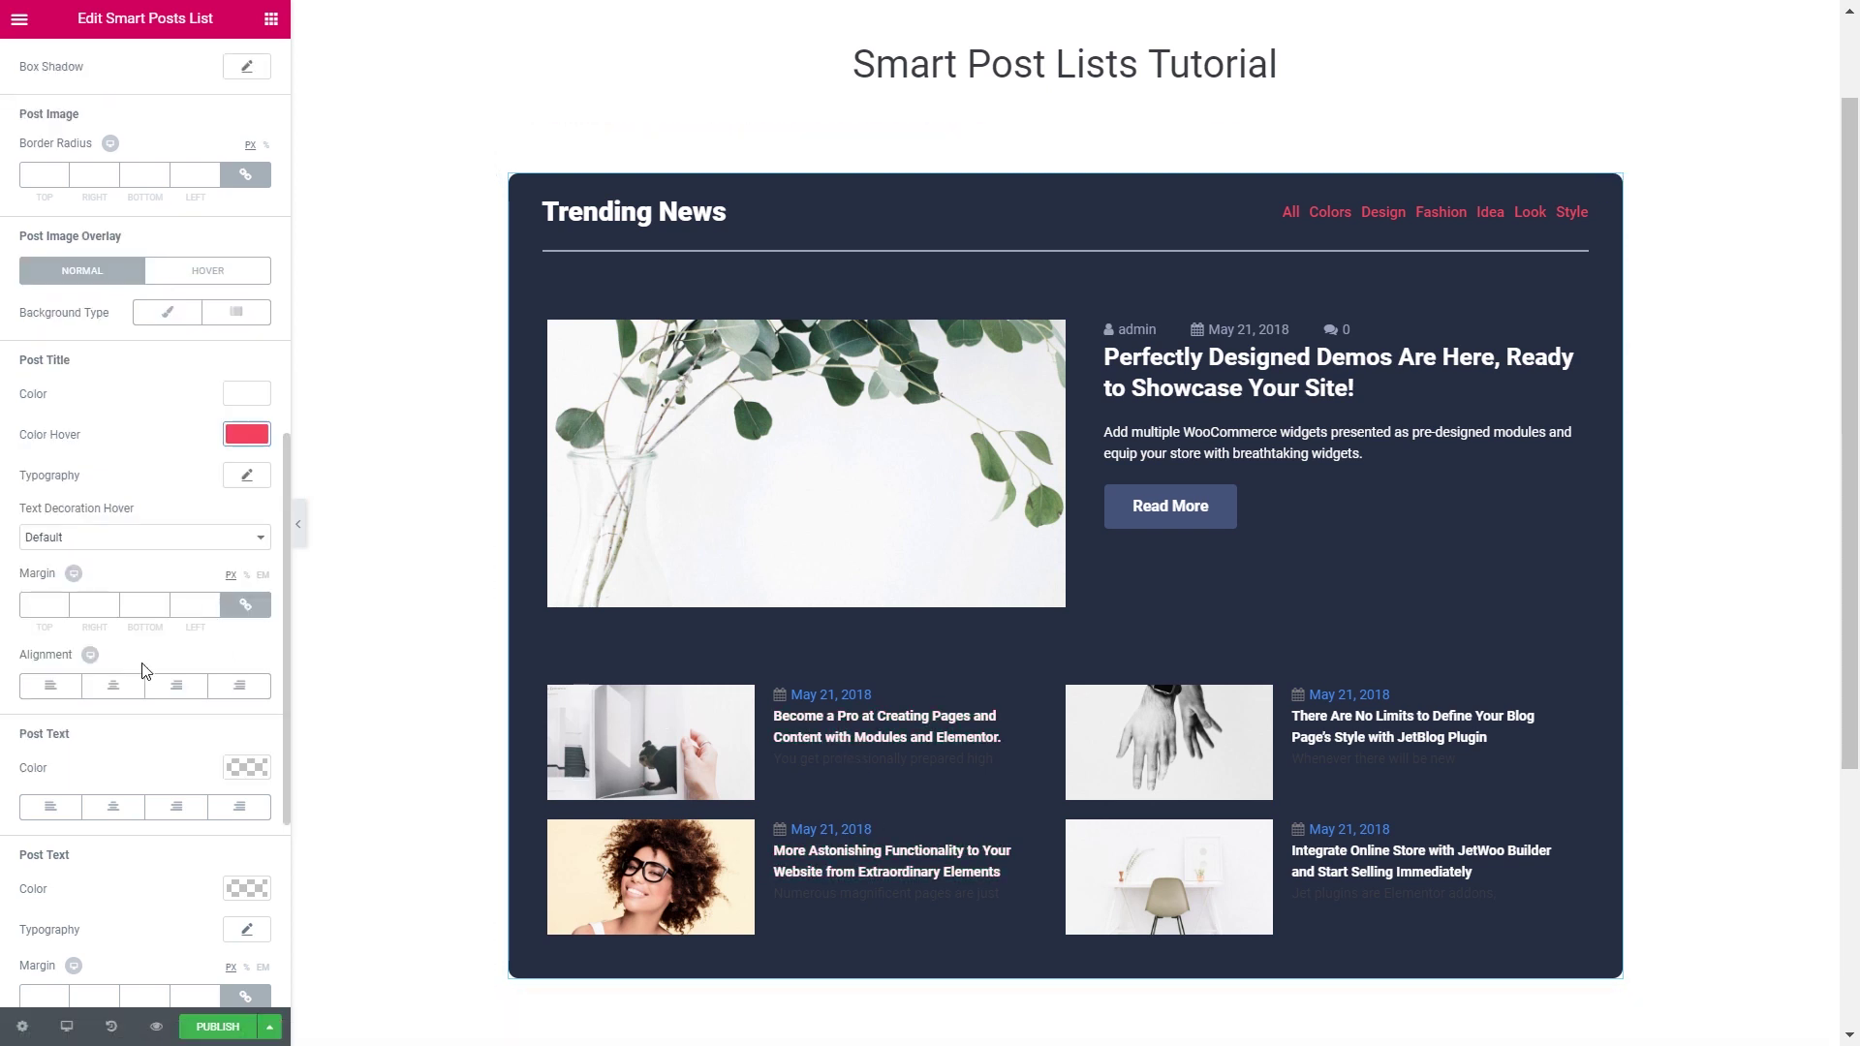
{"action": "scroll", "coordinate": [115, 766], "scroll_direction": "down", "scroll_amount": 1}
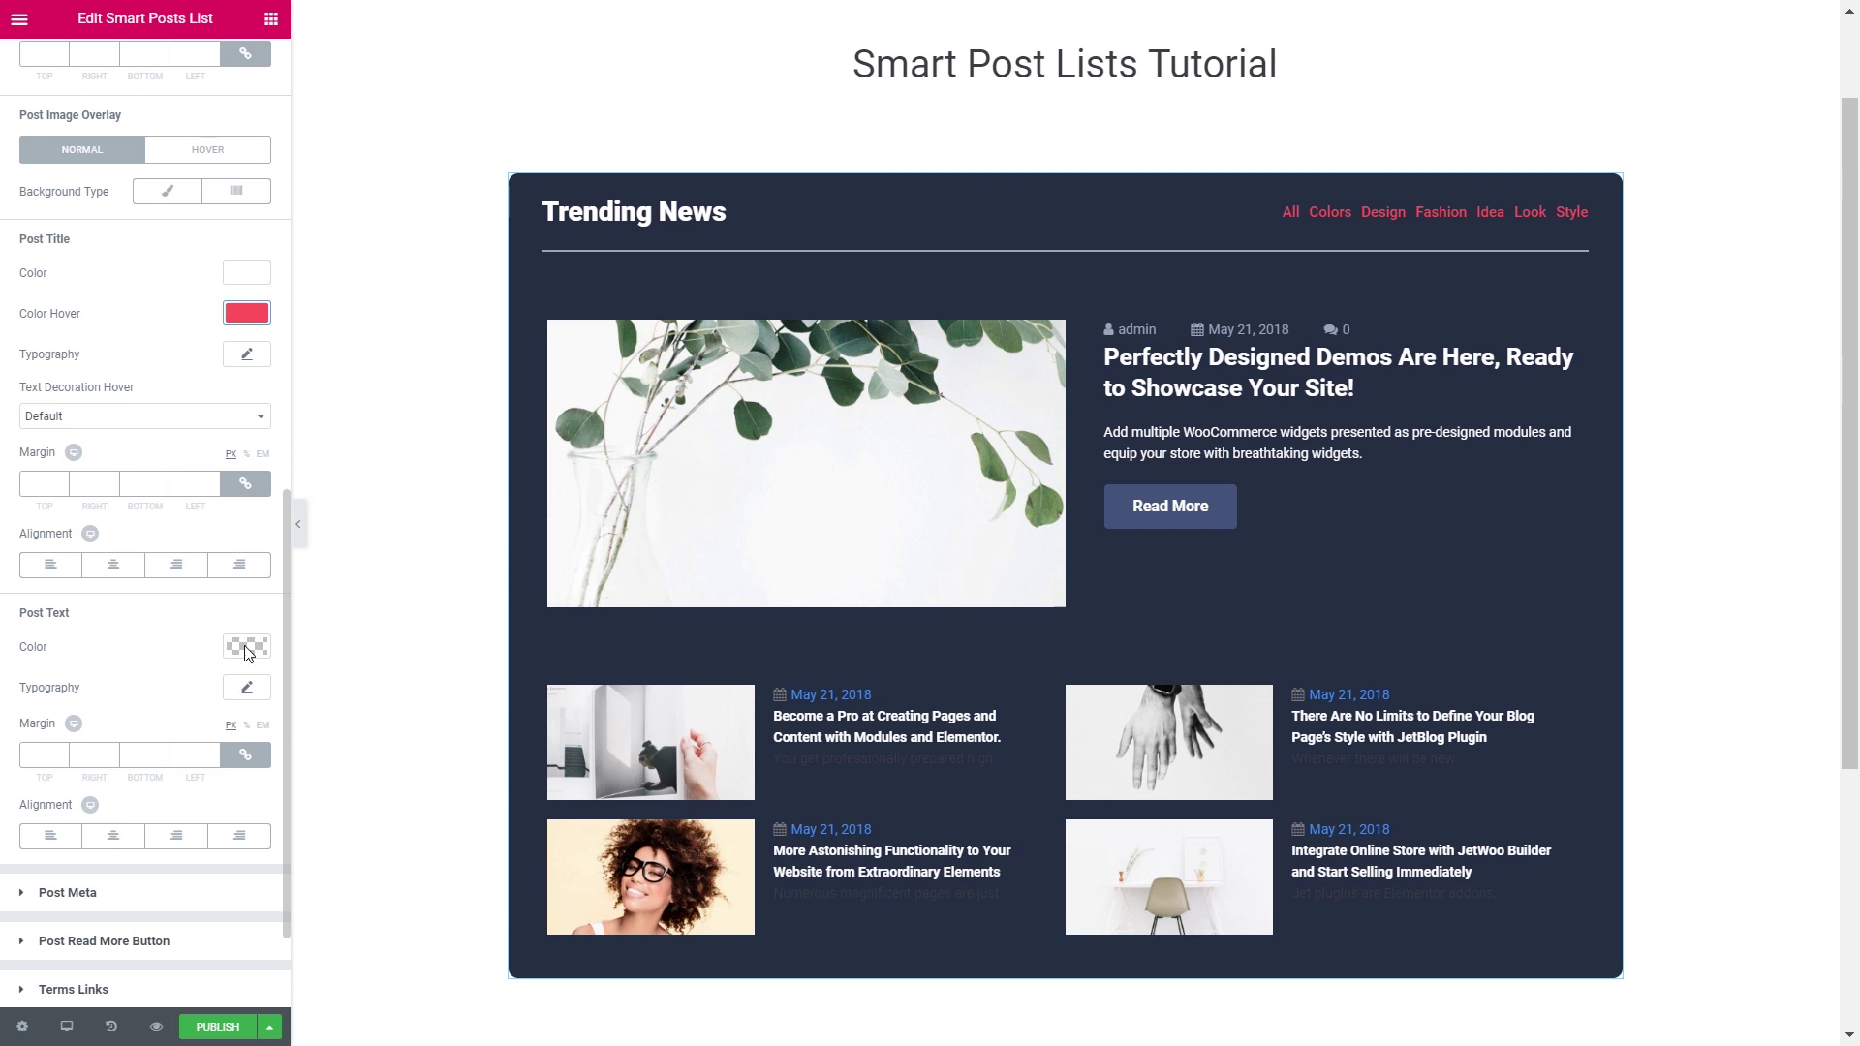
{"action": "left_click", "coordinate": [247, 647]}
{"action": "left_click", "coordinate": [199, 875]}
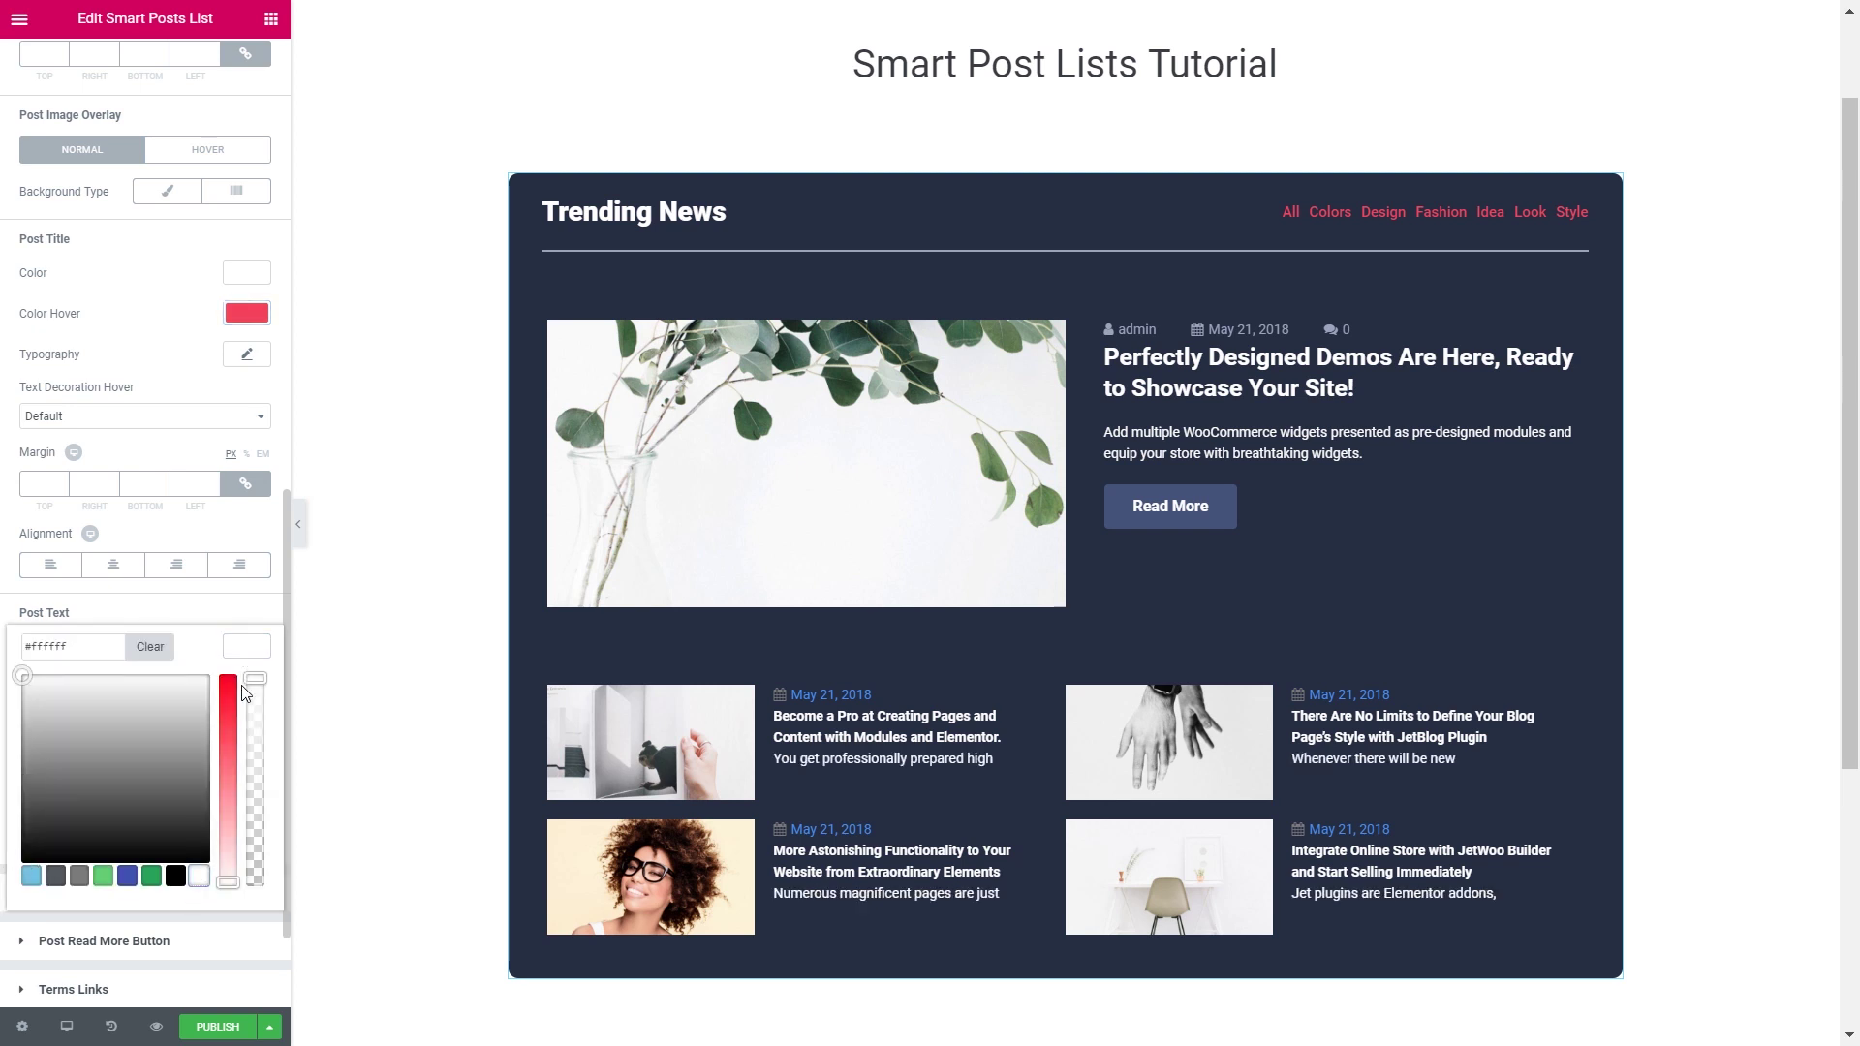
{"action": "left_click", "coordinate": [250, 656]}
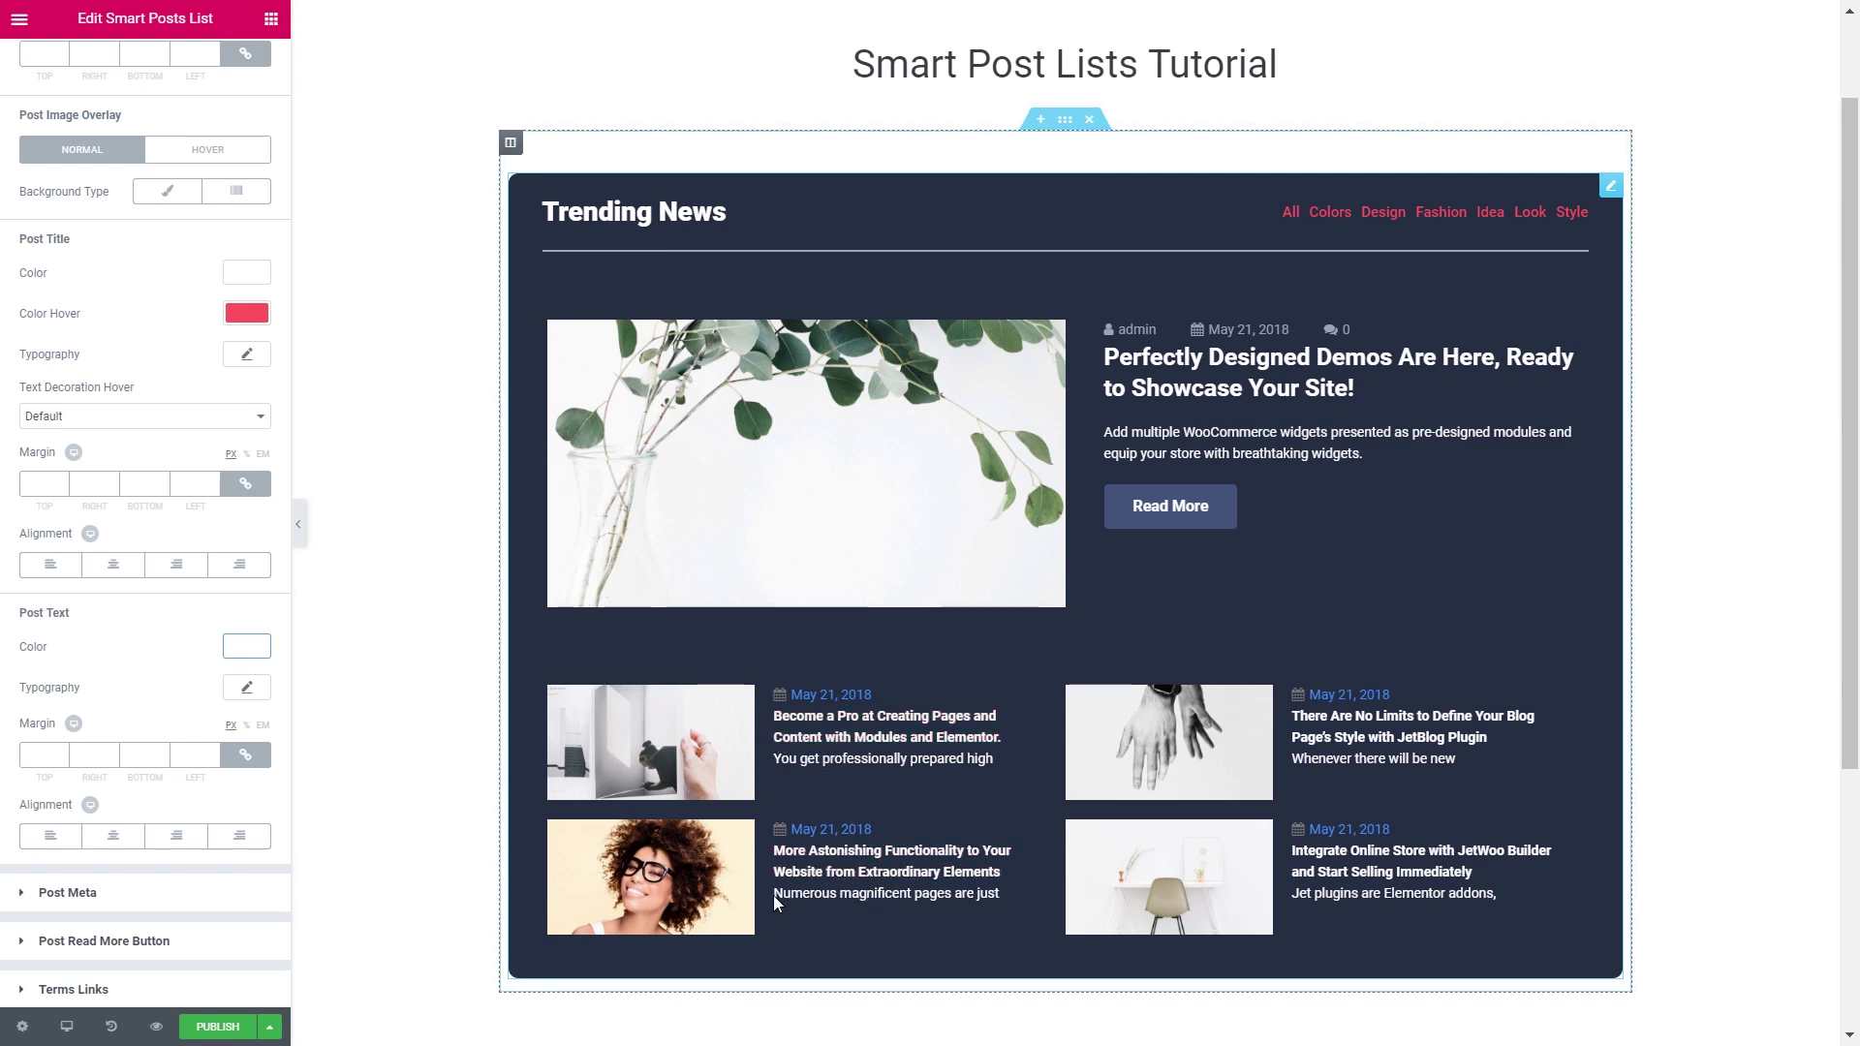
{"action": "scroll", "coordinate": [786, 842], "scroll_direction": "down", "scroll_amount": 3}
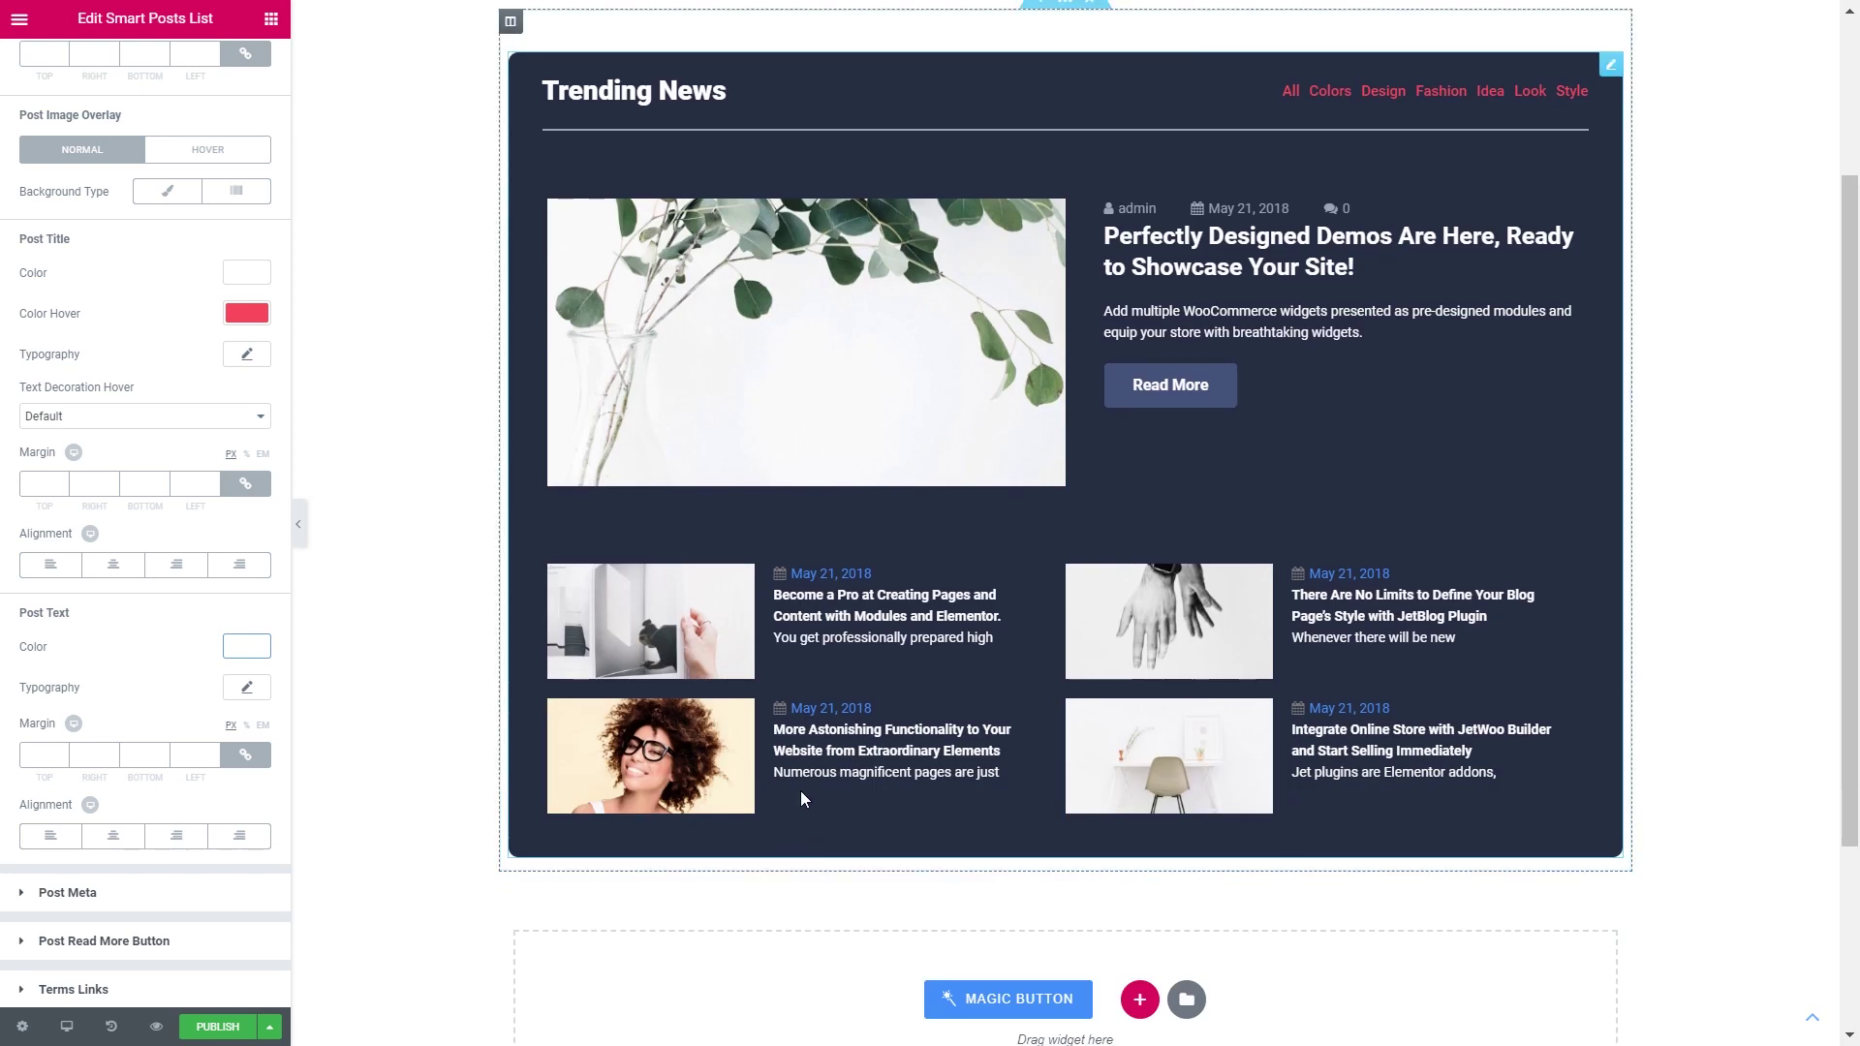
{"action": "scroll", "coordinate": [787, 785], "scroll_direction": "up", "scroll_amount": 3}
{"action": "scroll", "coordinate": [173, 378], "scroll_direction": "up", "scroll_amount": 4}
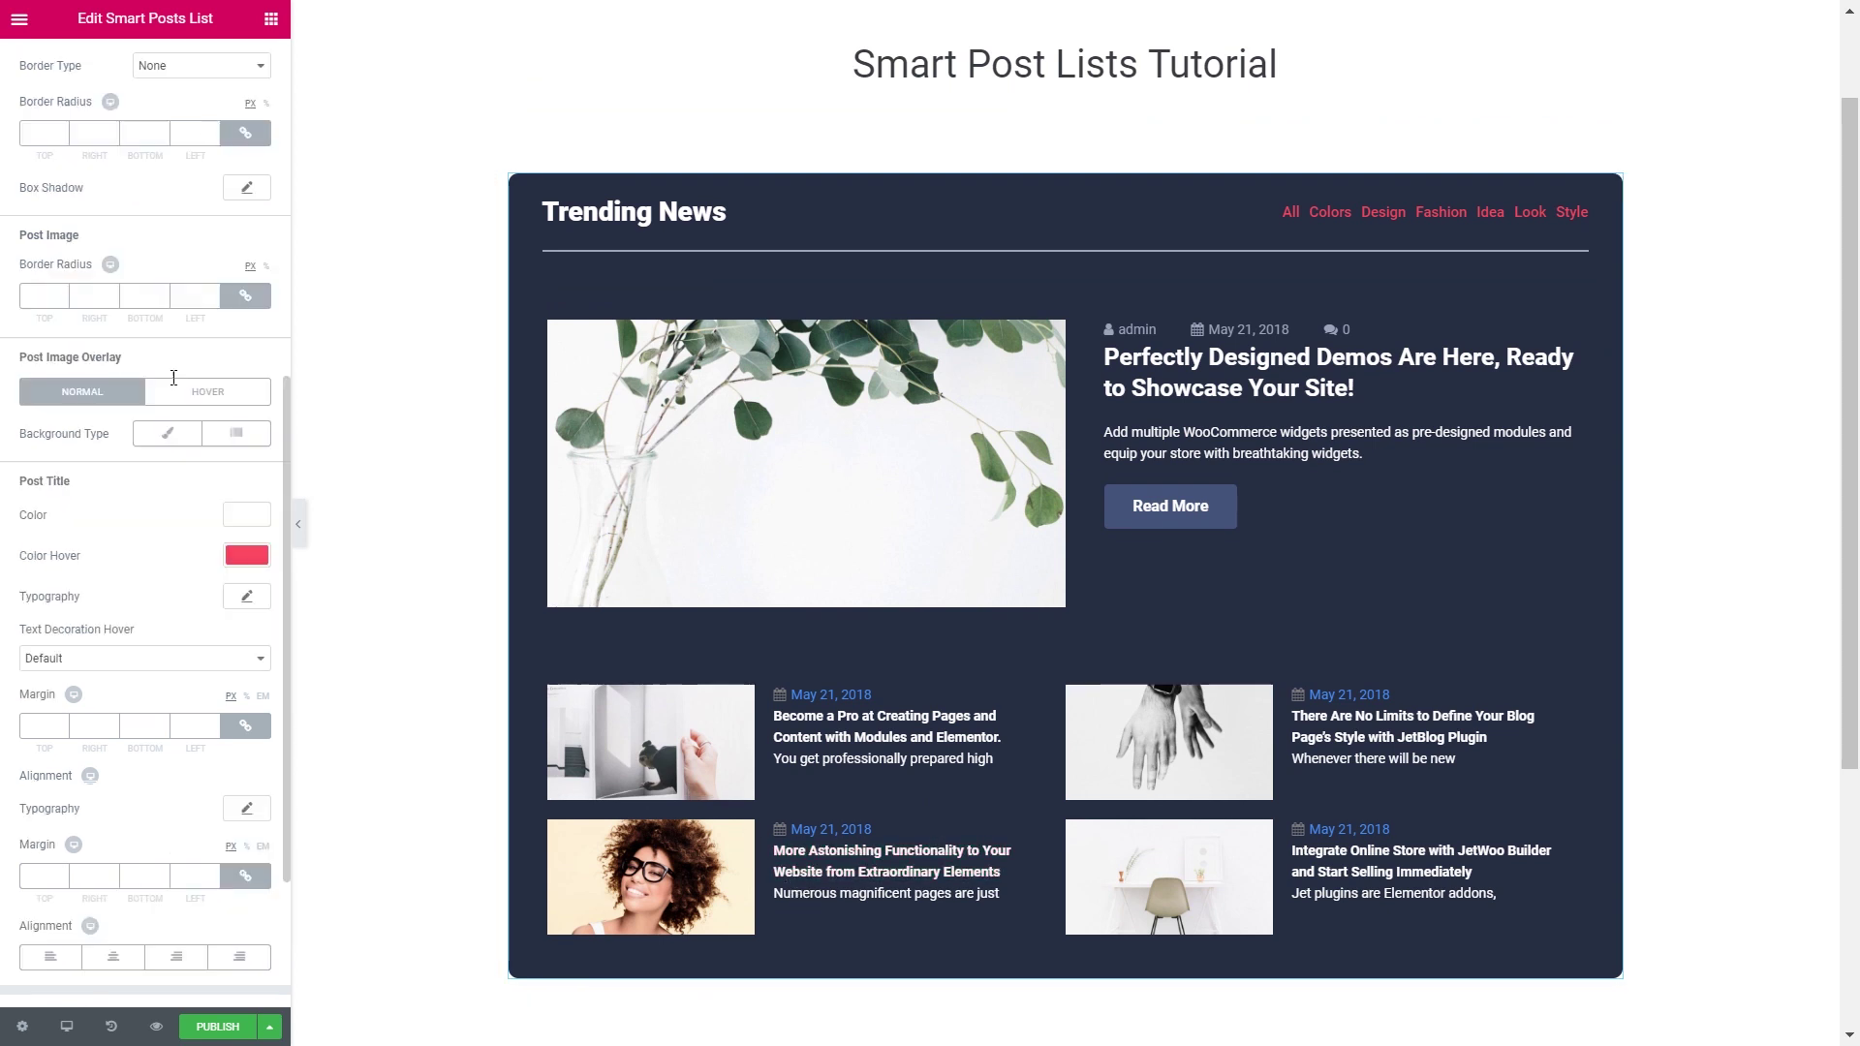
{"action": "scroll", "coordinate": [174, 378], "scroll_direction": "up", "scroll_amount": 6}
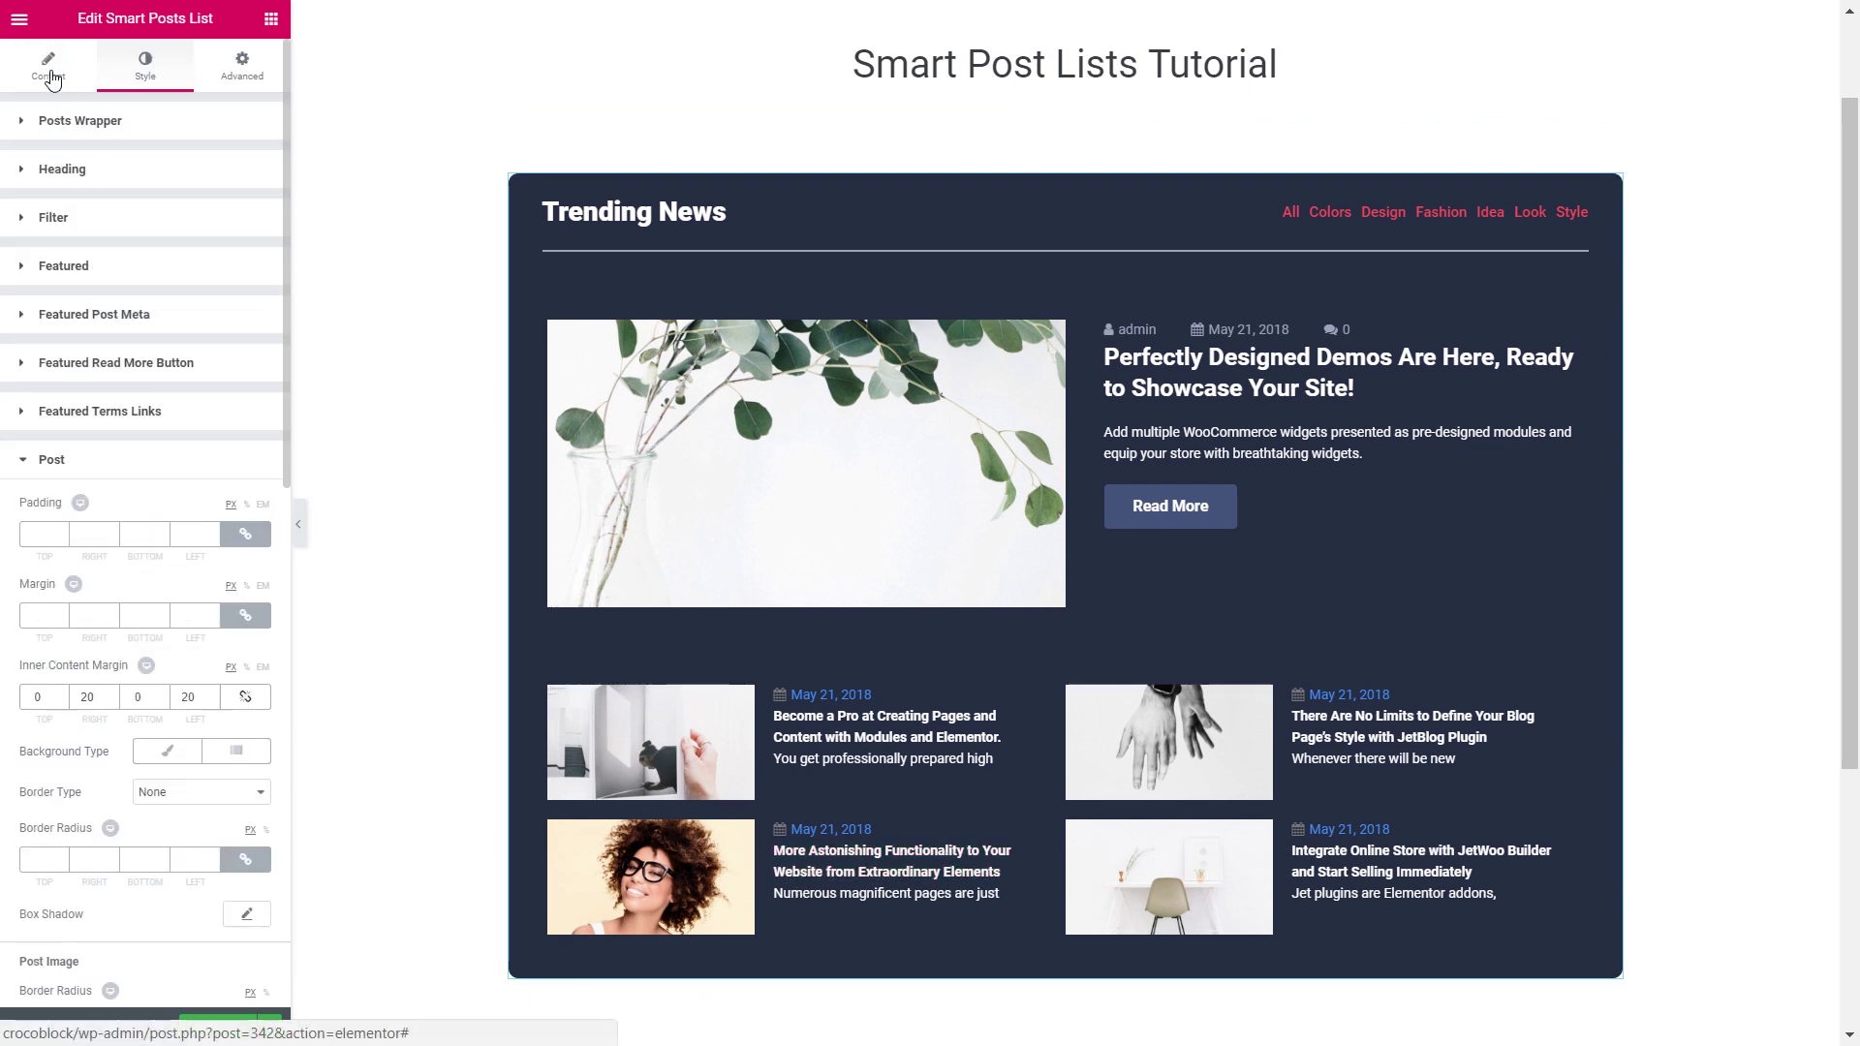
In the Content tab, set the Excerpt Length to 0
{"action": "left_click", "coordinate": [52, 80]}
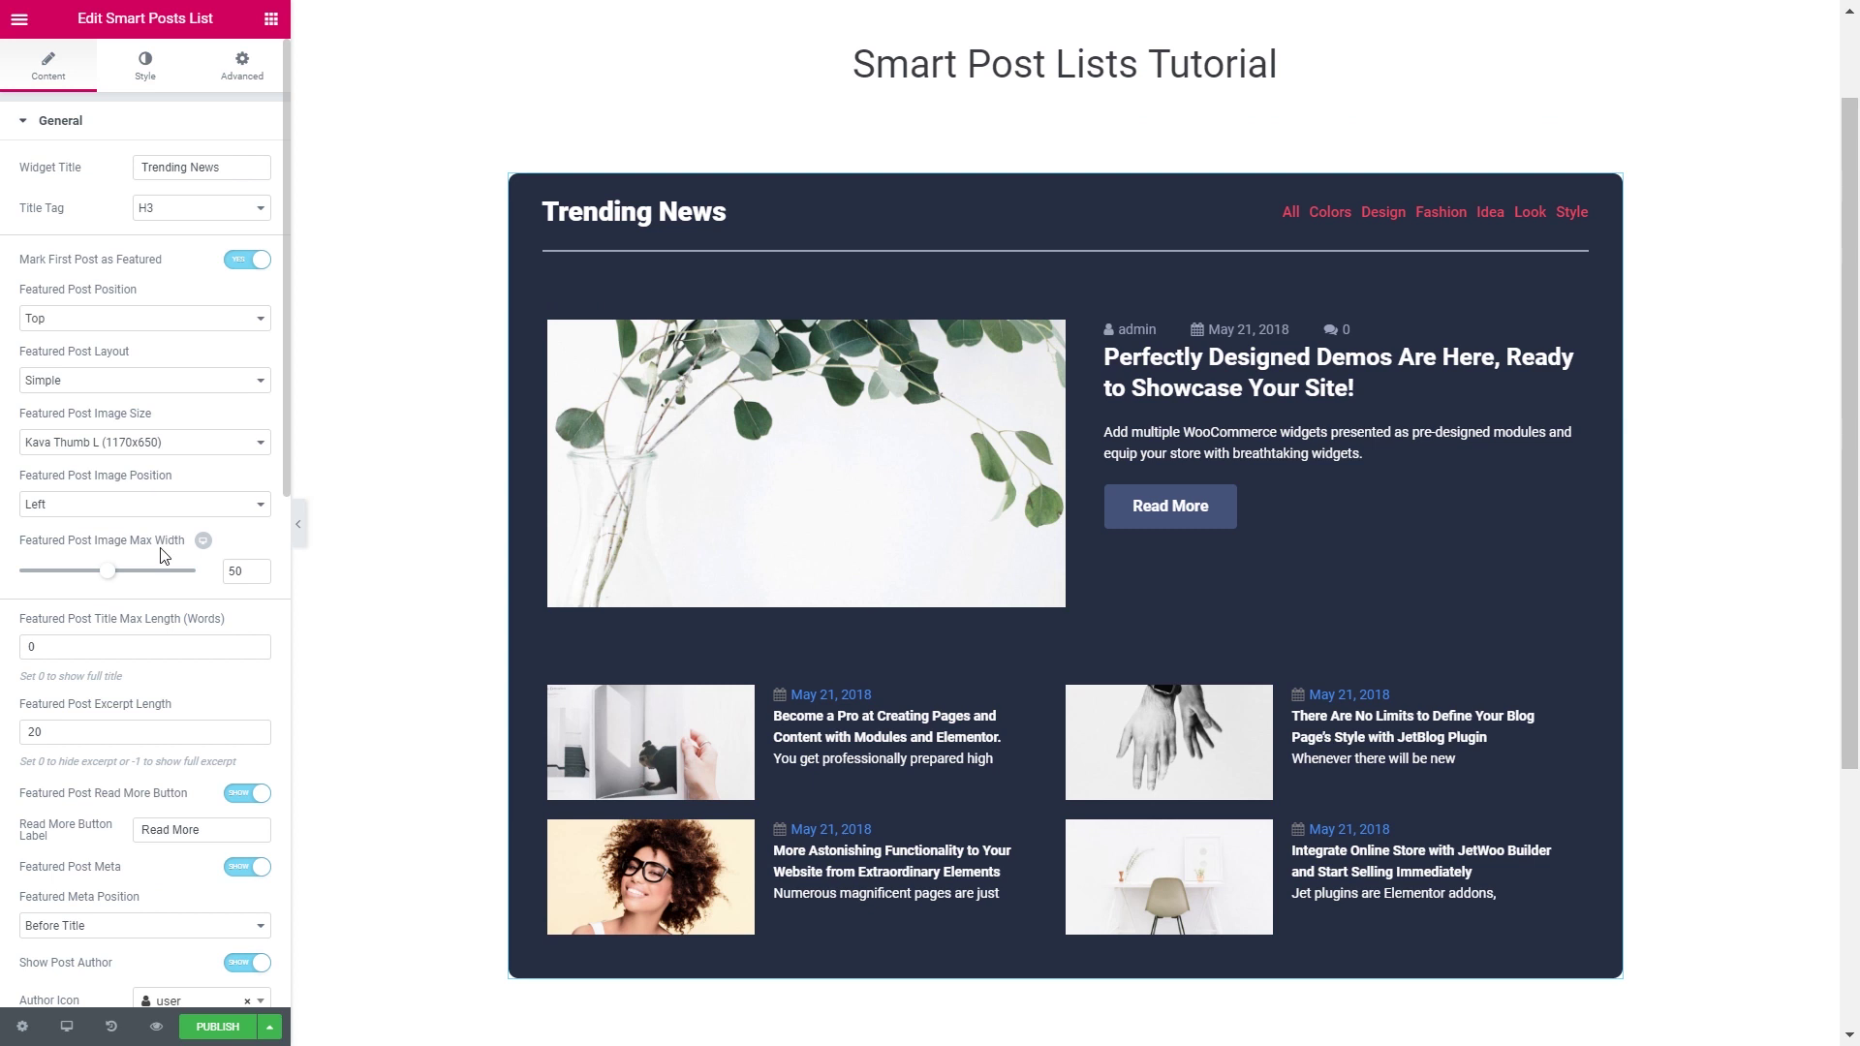
{"action": "scroll", "coordinate": [164, 555], "scroll_direction": "down", "scroll_amount": 8}
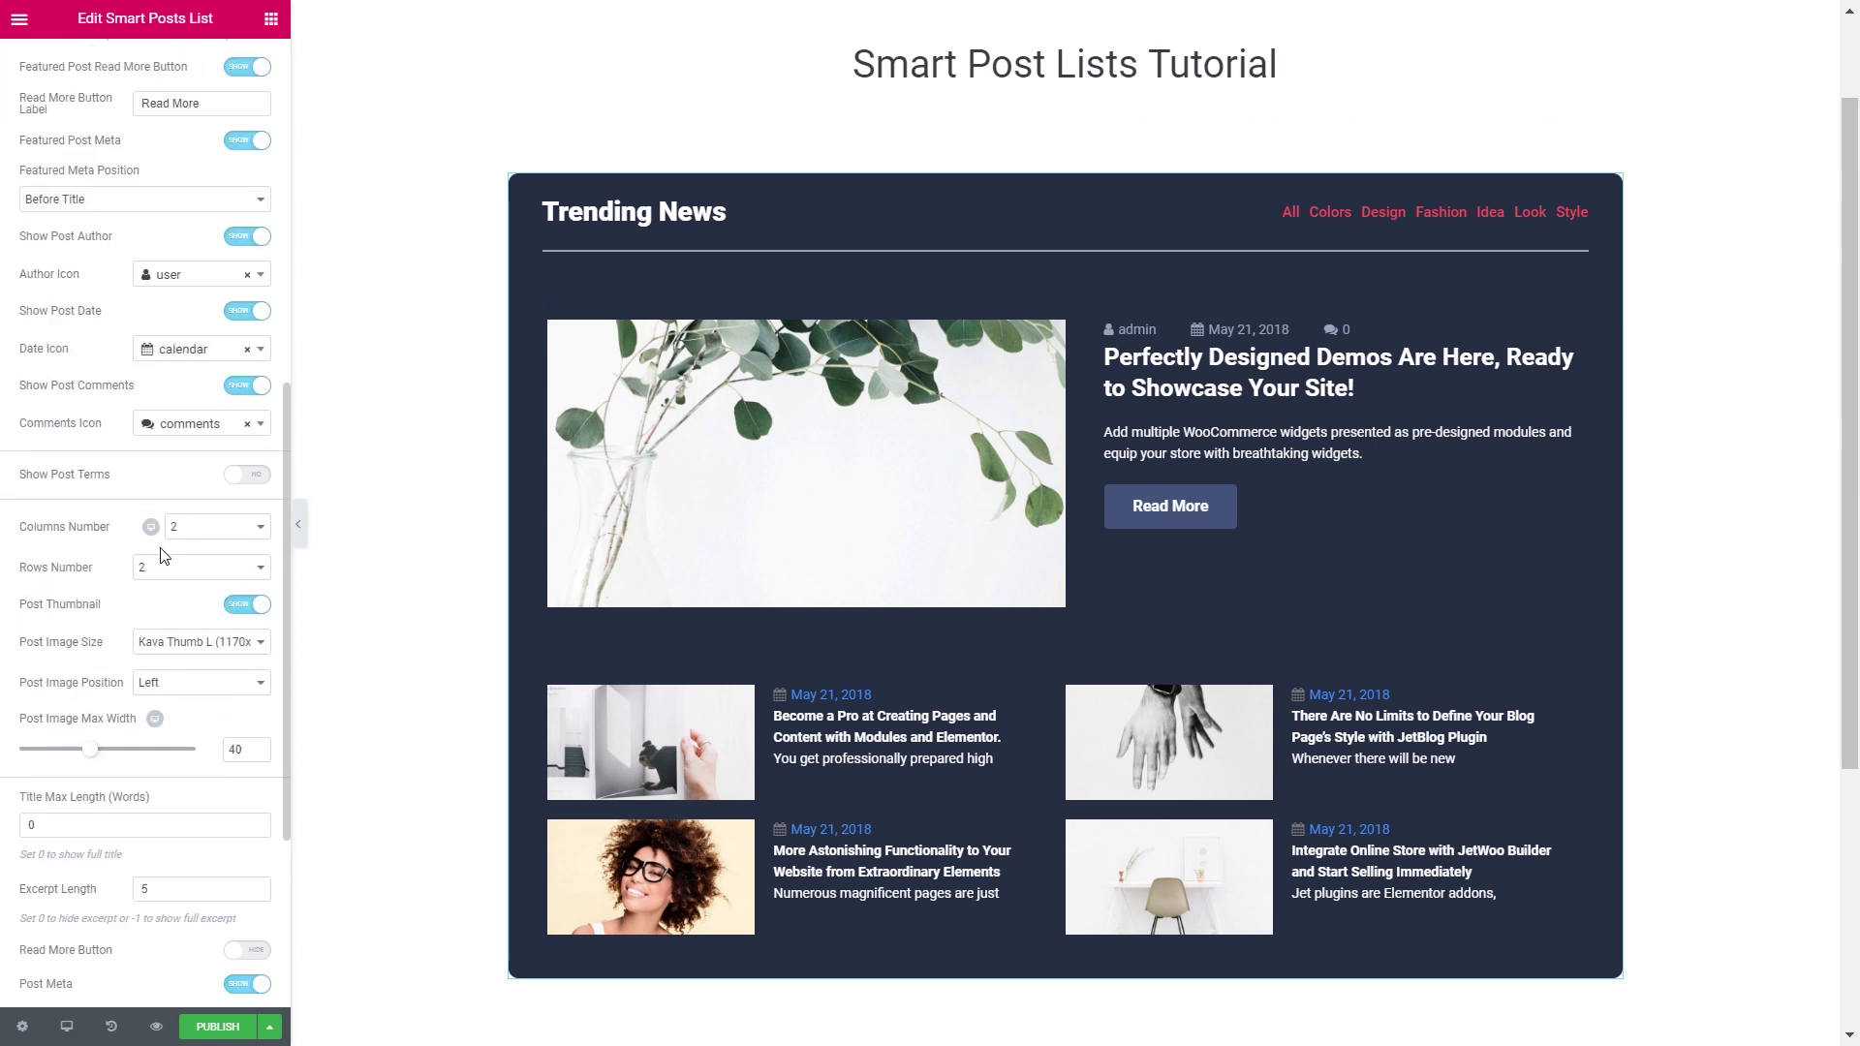
{"action": "left_click", "coordinate": [158, 888]}
{"action": "type", "text": "0"}
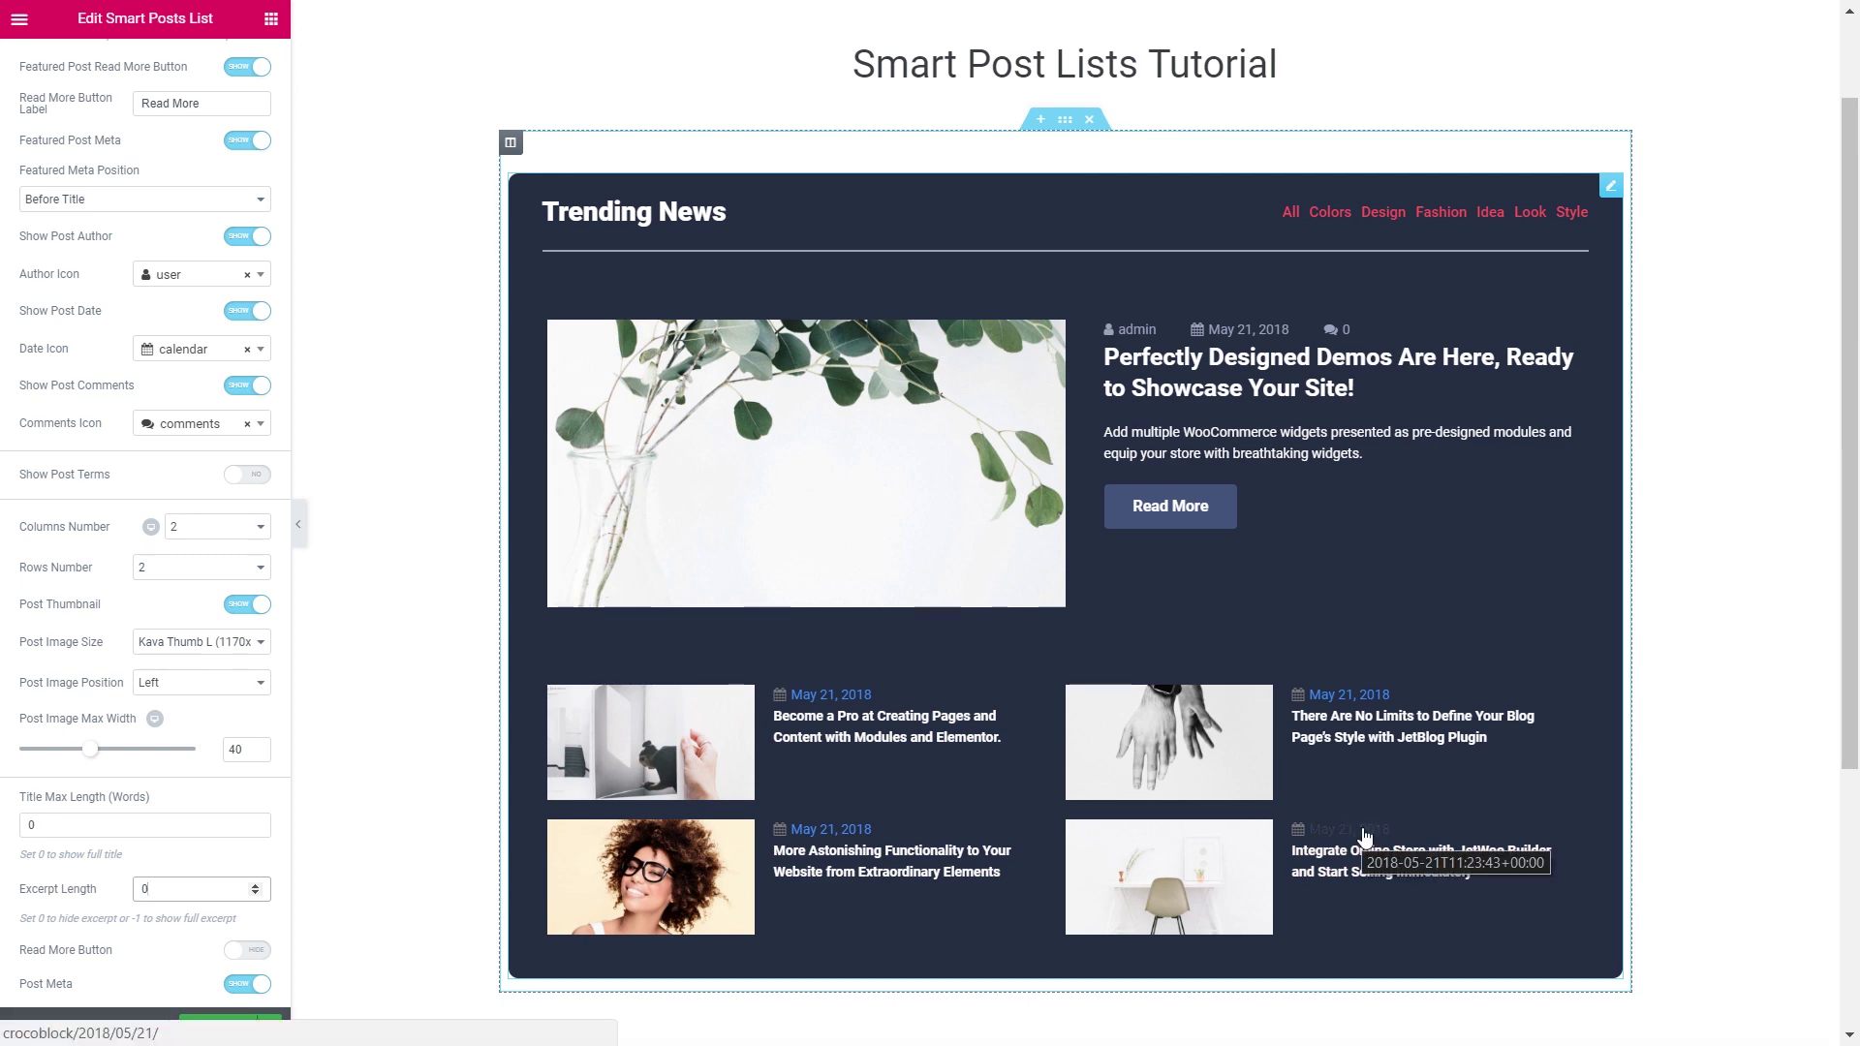
{"action": "scroll", "coordinate": [163, 125], "scroll_direction": "up", "scroll_amount": 8}
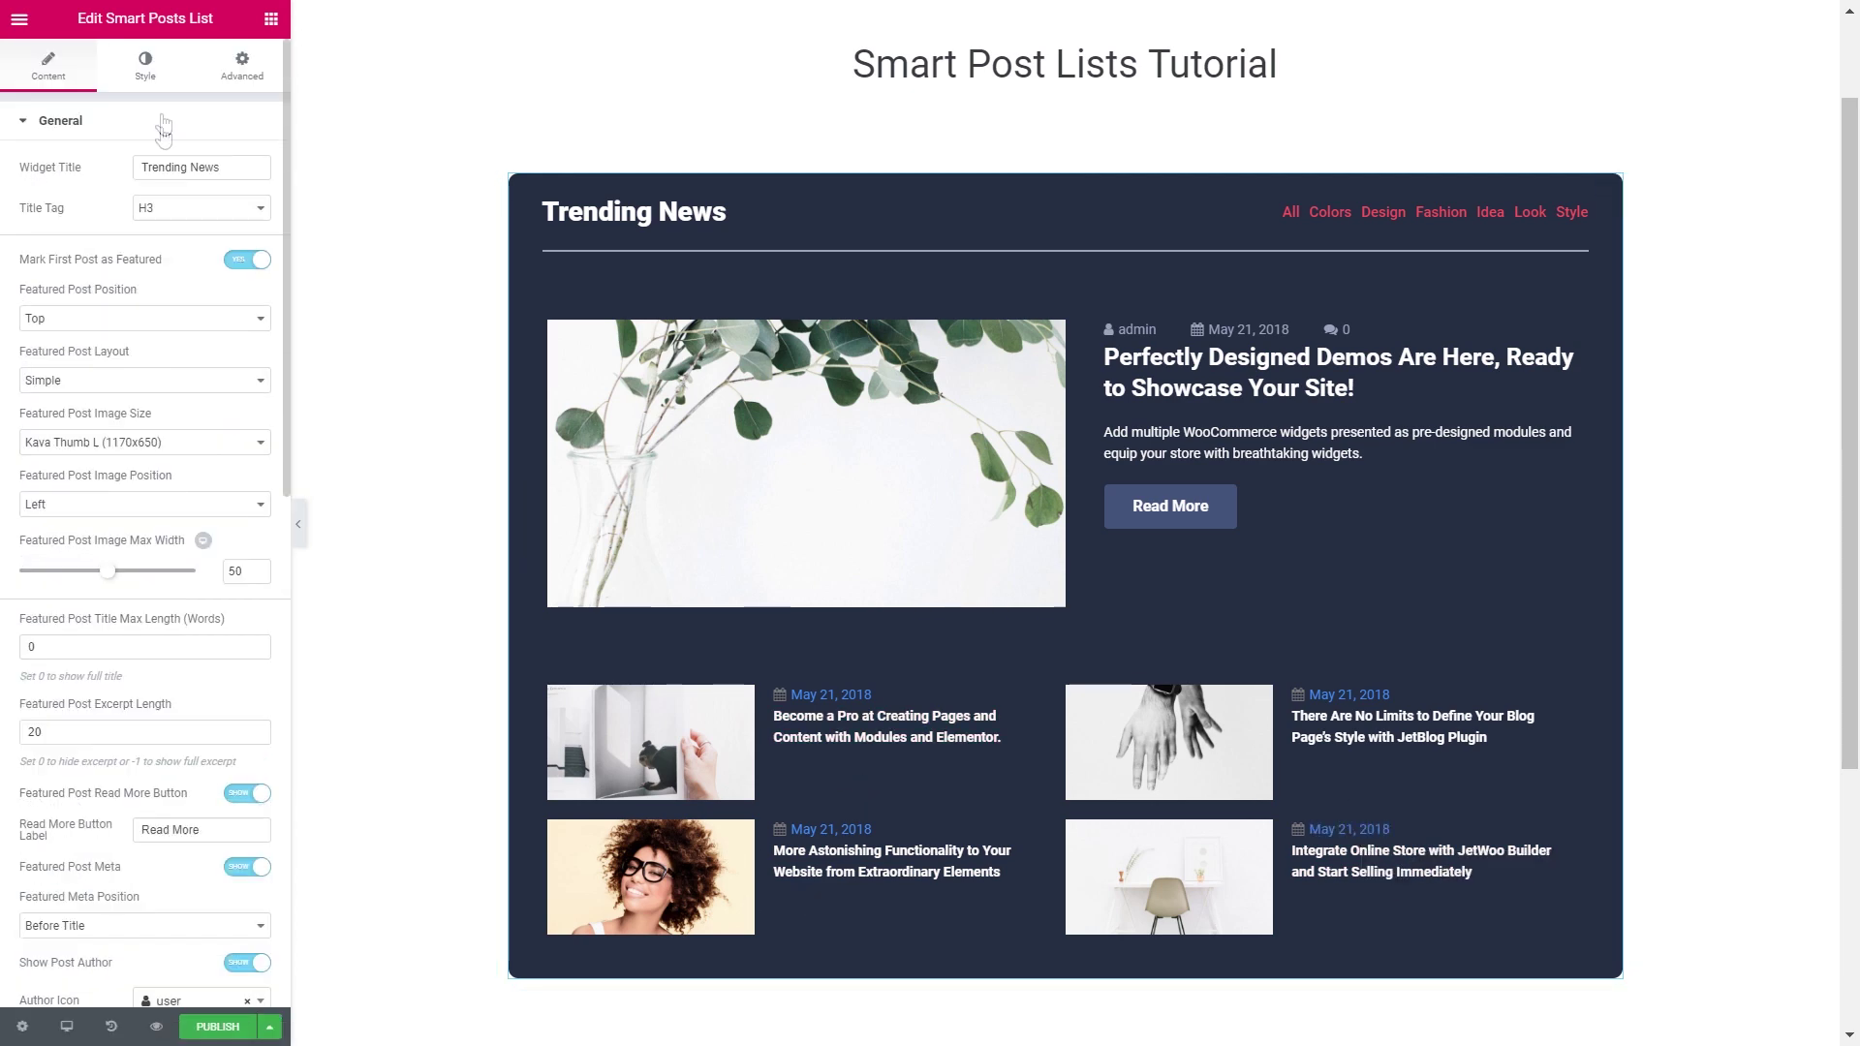
Back in the Style tab, expand the Post section and its Post Meta settings
{"action": "left_click", "coordinate": [145, 64]}
{"action": "left_click", "coordinate": [79, 121]}
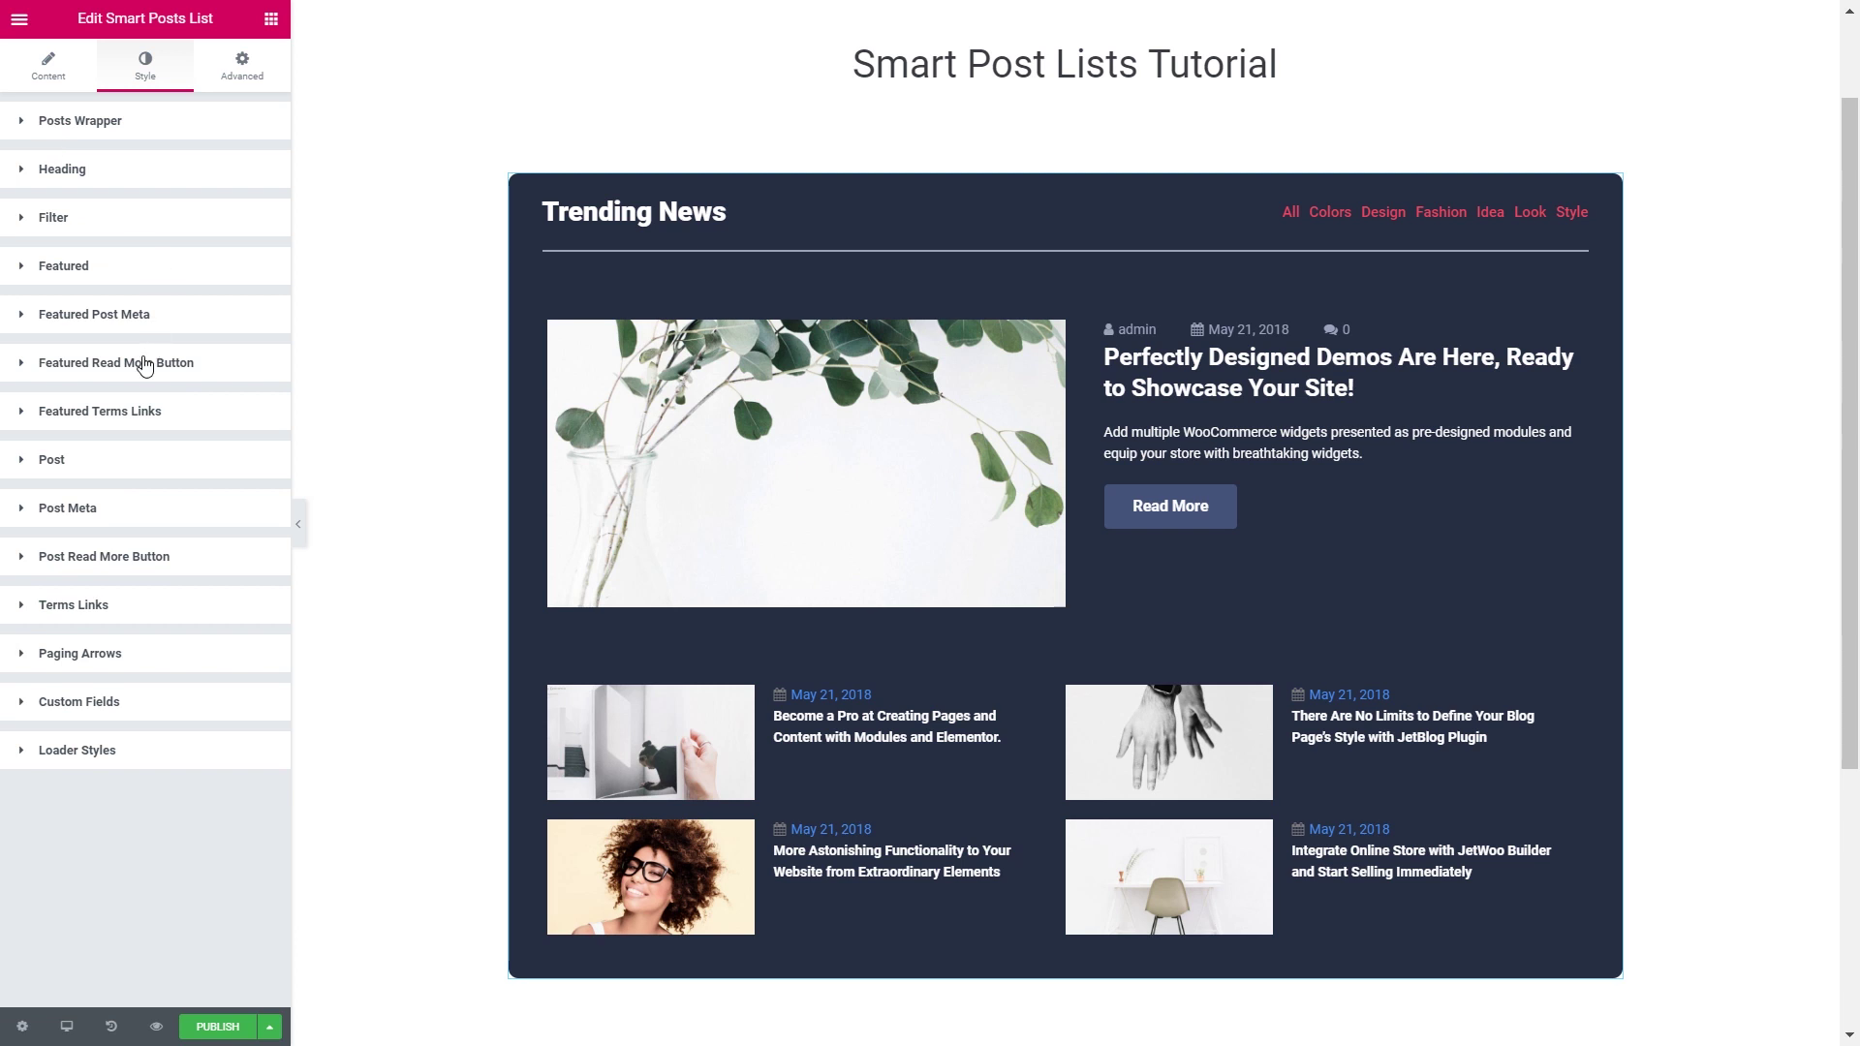
{"action": "left_click", "coordinate": [58, 465]}
{"action": "scroll", "coordinate": [126, 552], "scroll_direction": "down", "scroll_amount": 10}
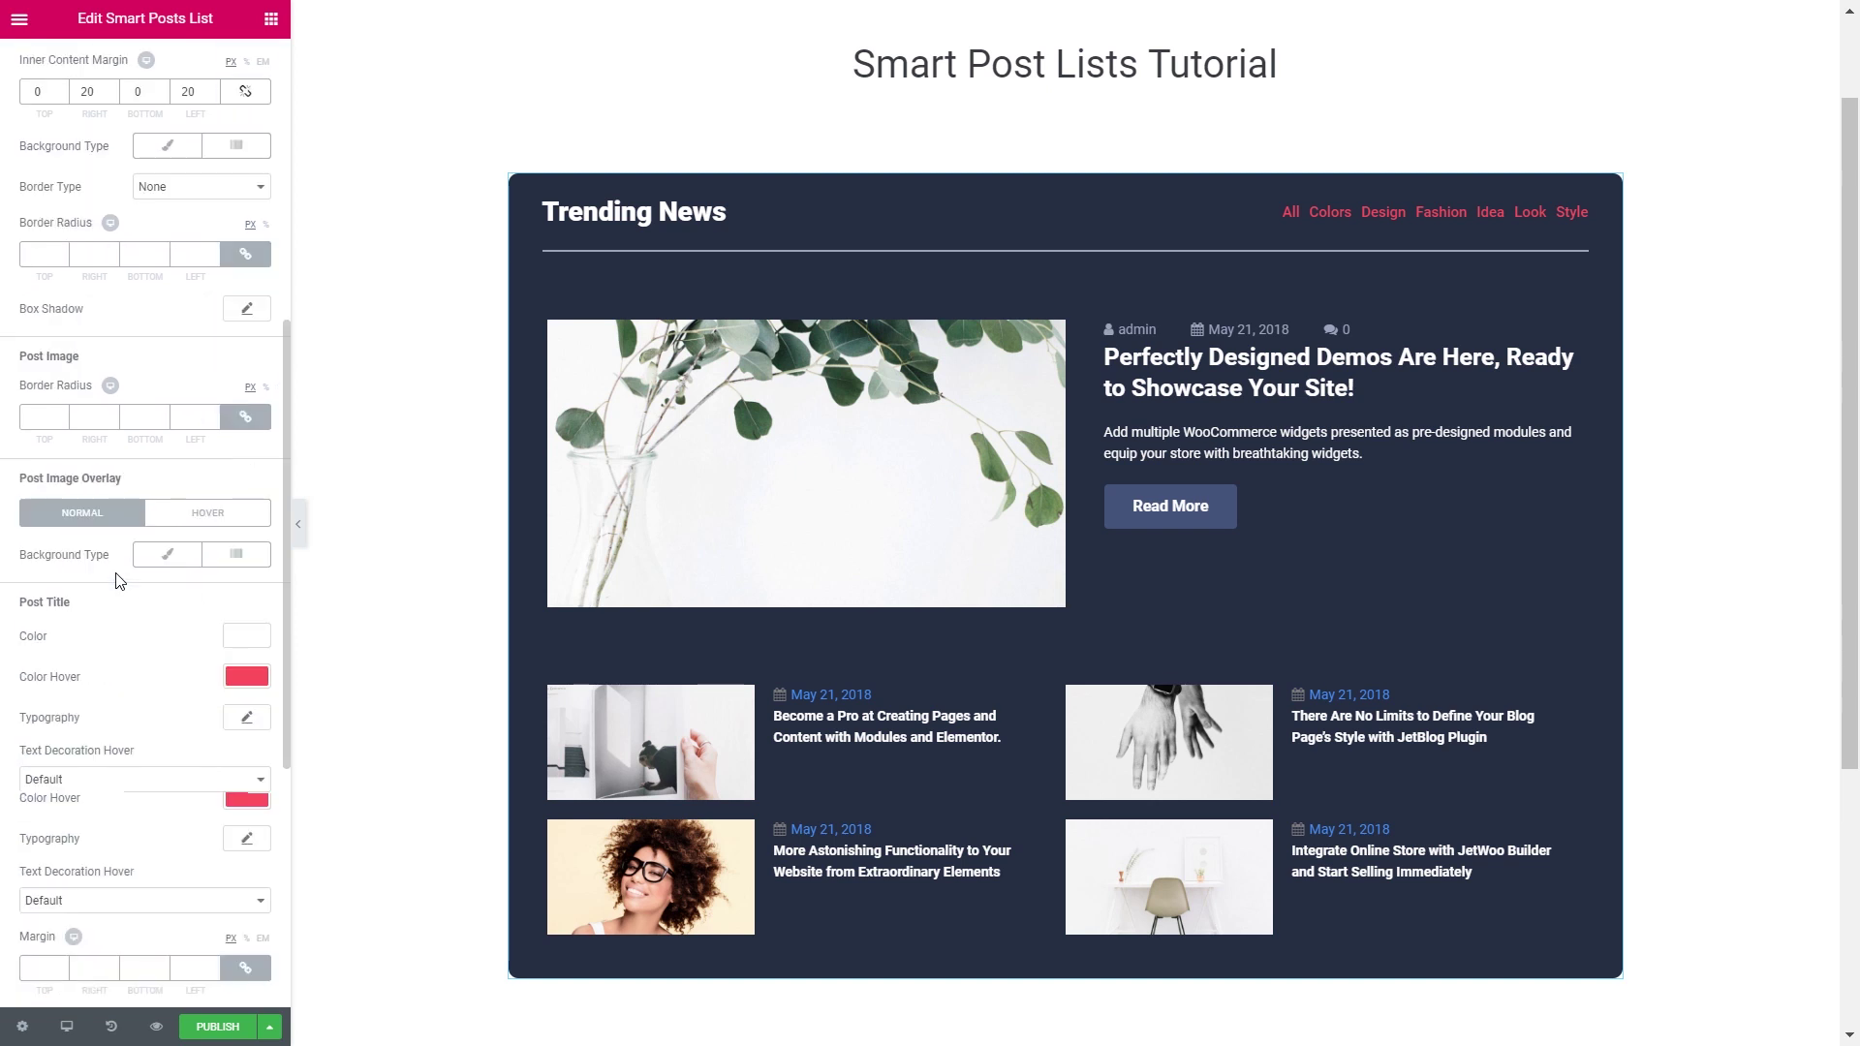
{"action": "scroll", "coordinate": [119, 579], "scroll_direction": "down", "scroll_amount": 2}
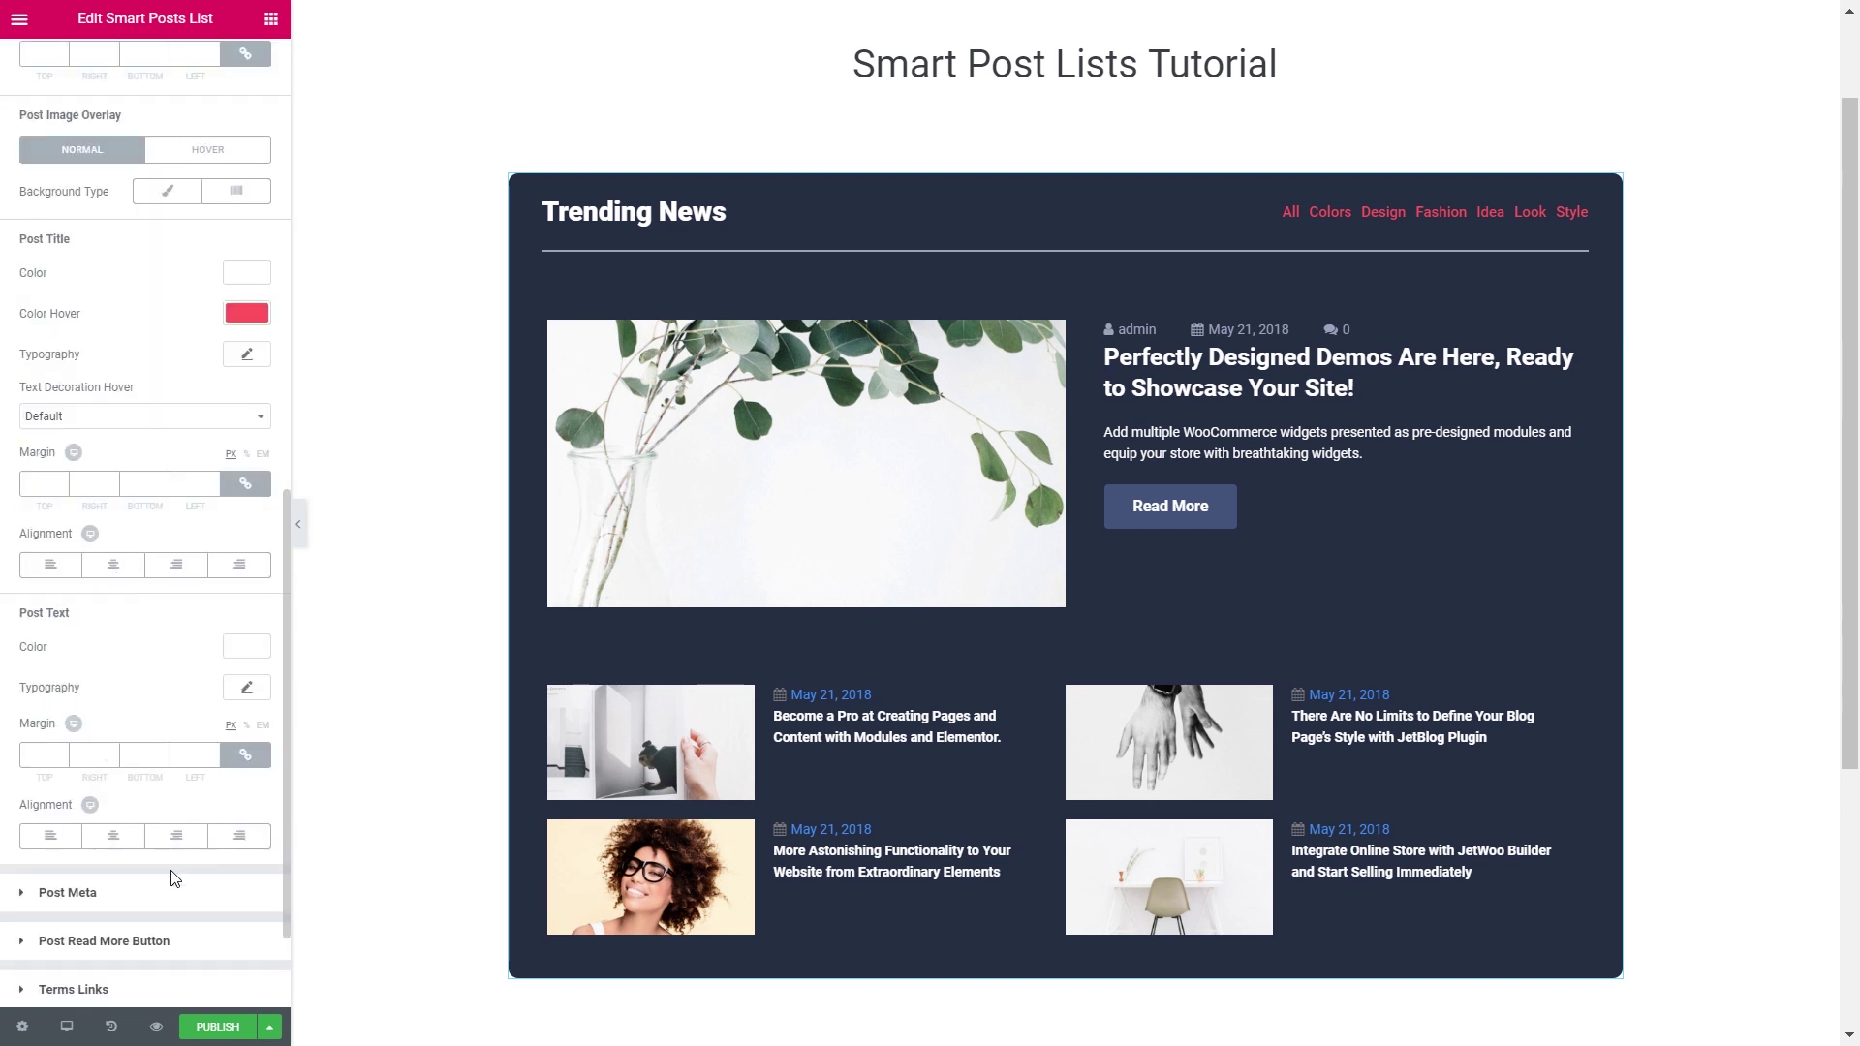
{"action": "scroll", "coordinate": [155, 686], "scroll_direction": "up", "scroll_amount": 2}
{"action": "scroll", "coordinate": [155, 686], "scroll_direction": "down", "scroll_amount": 4}
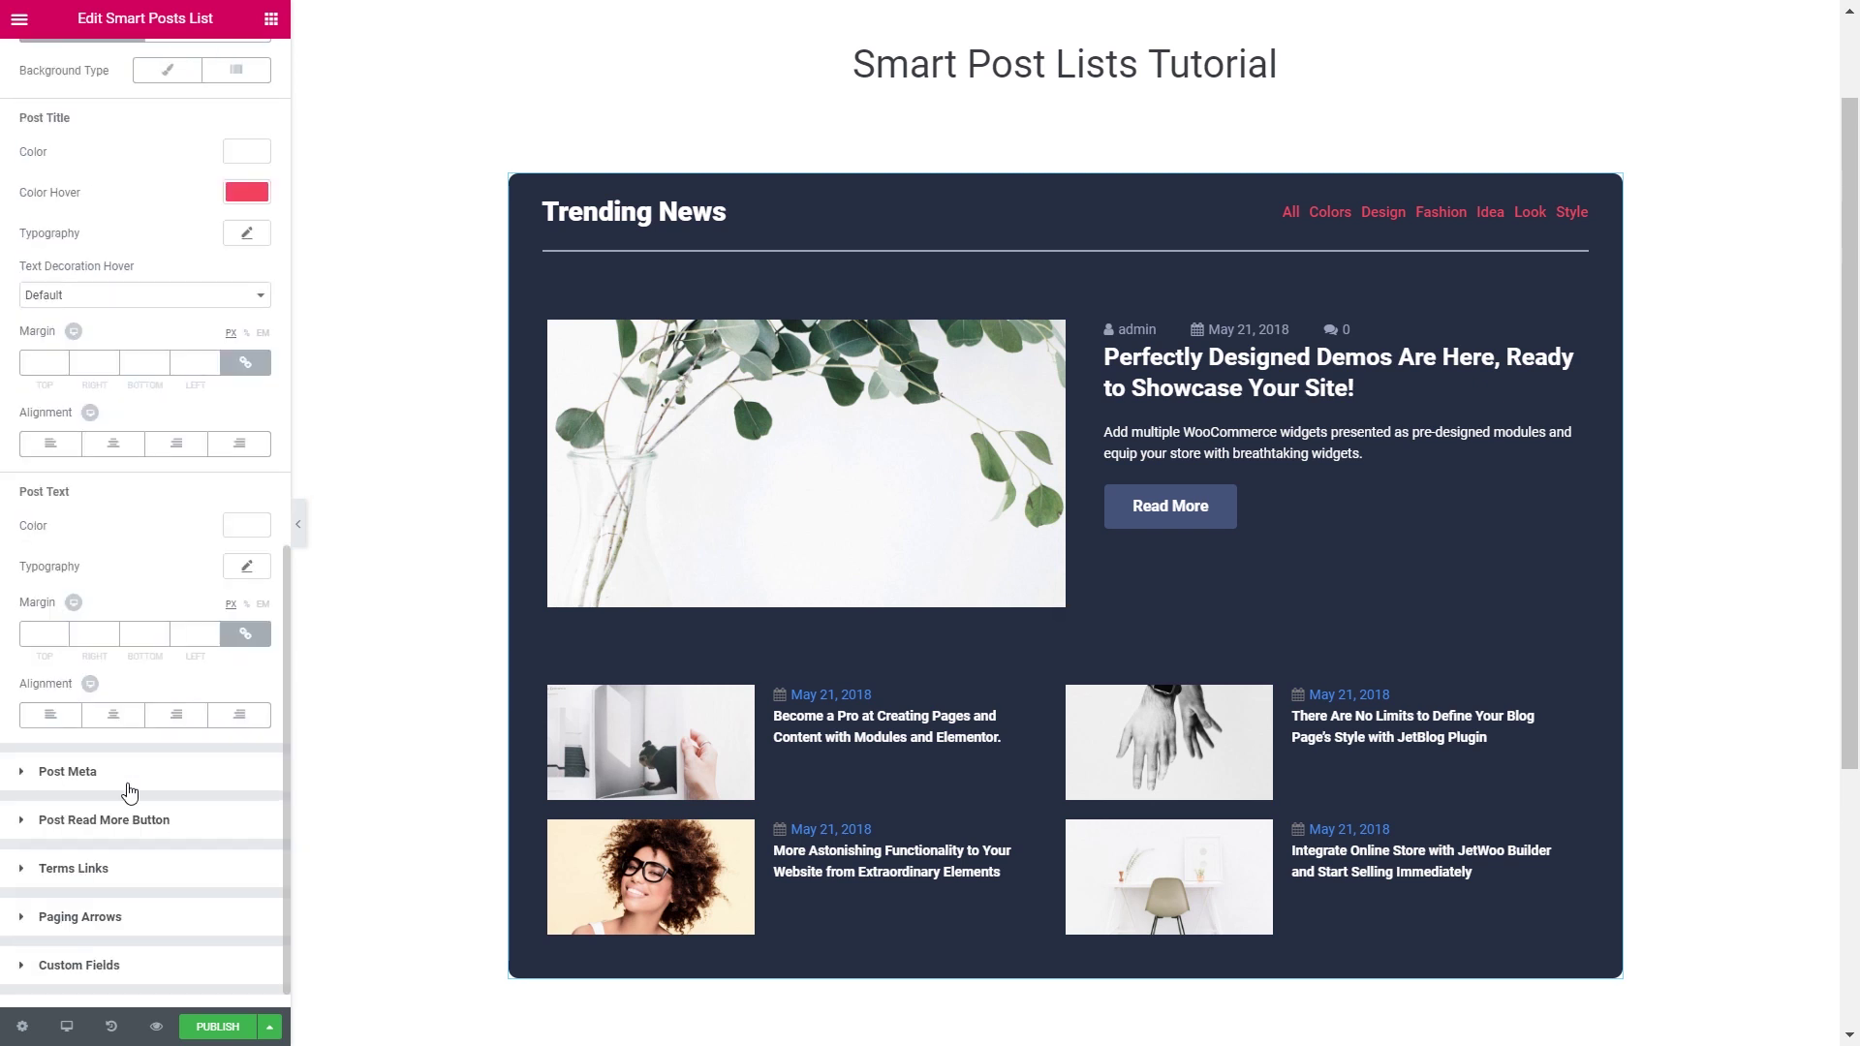
{"action": "left_click", "coordinate": [102, 784]}
Colour the Post Meta text and links blue-grey
{"action": "scroll", "coordinate": [153, 704], "scroll_direction": "down", "scroll_amount": 1}
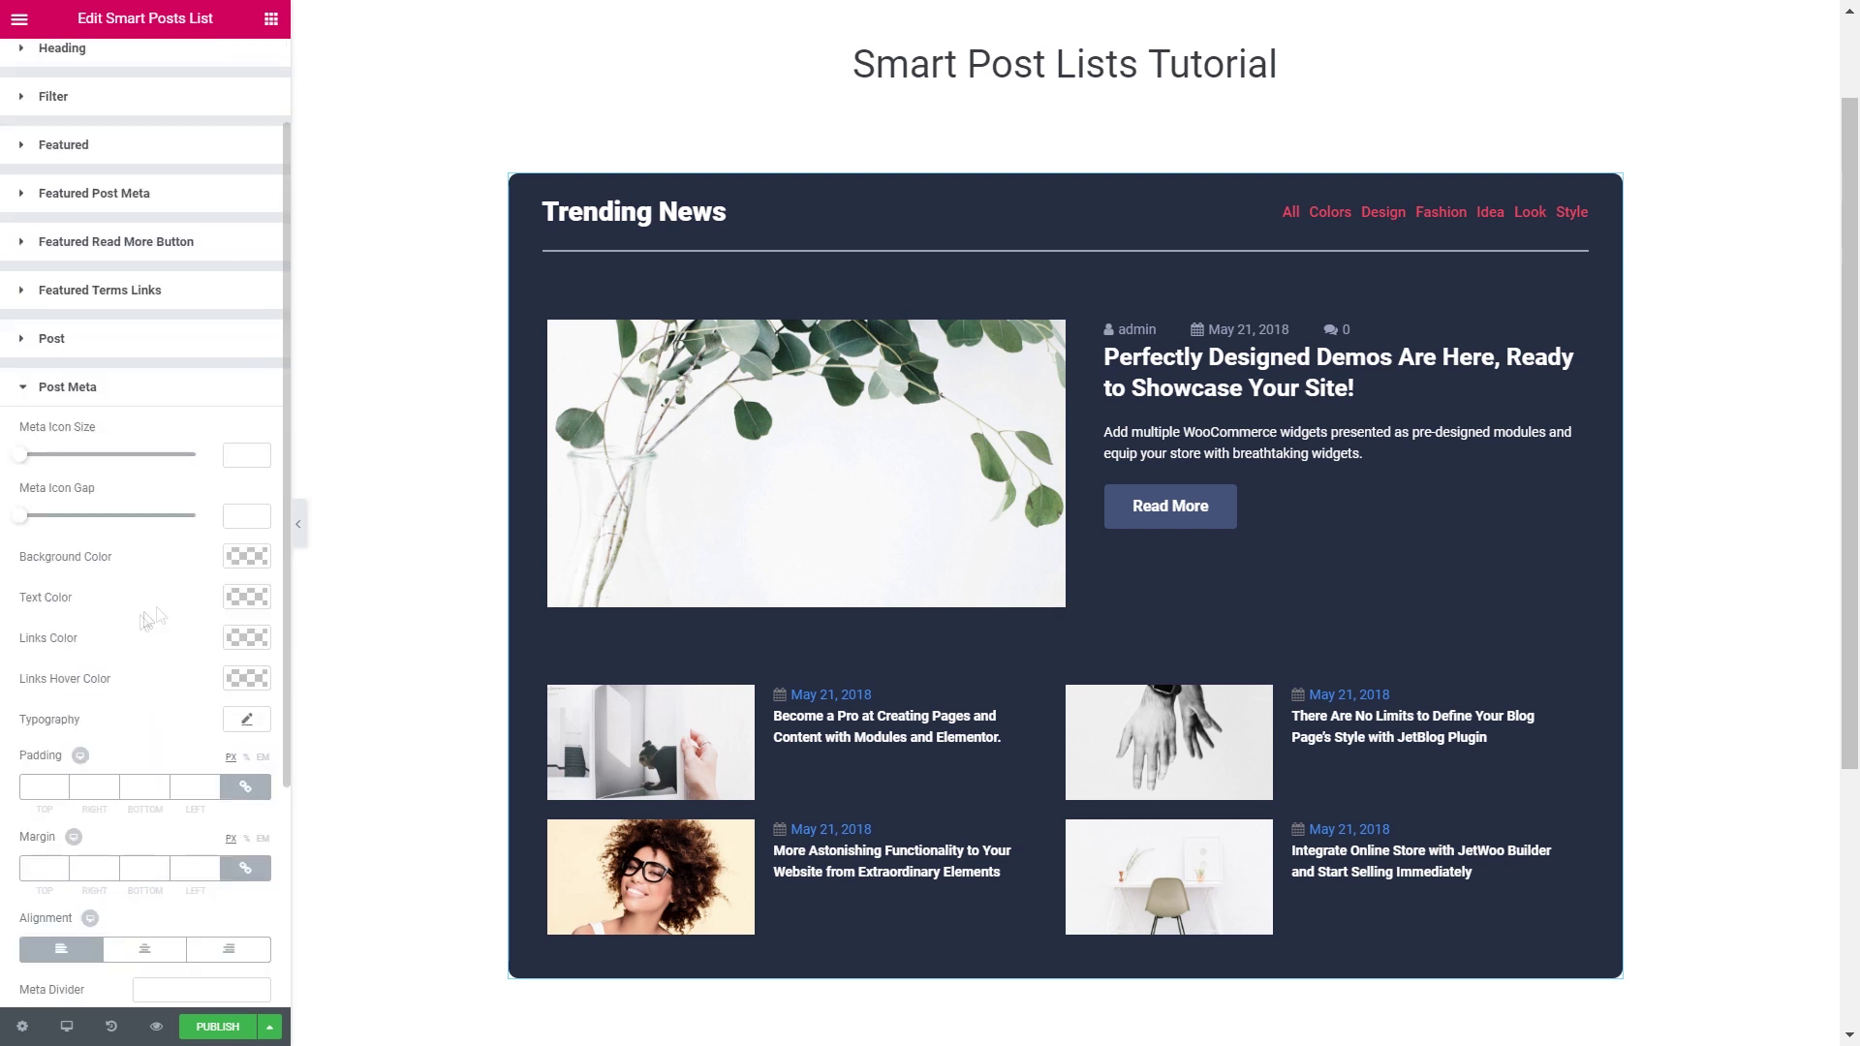
{"action": "left_click", "coordinate": [246, 597]}
{"action": "left_click", "coordinate": [132, 673]}
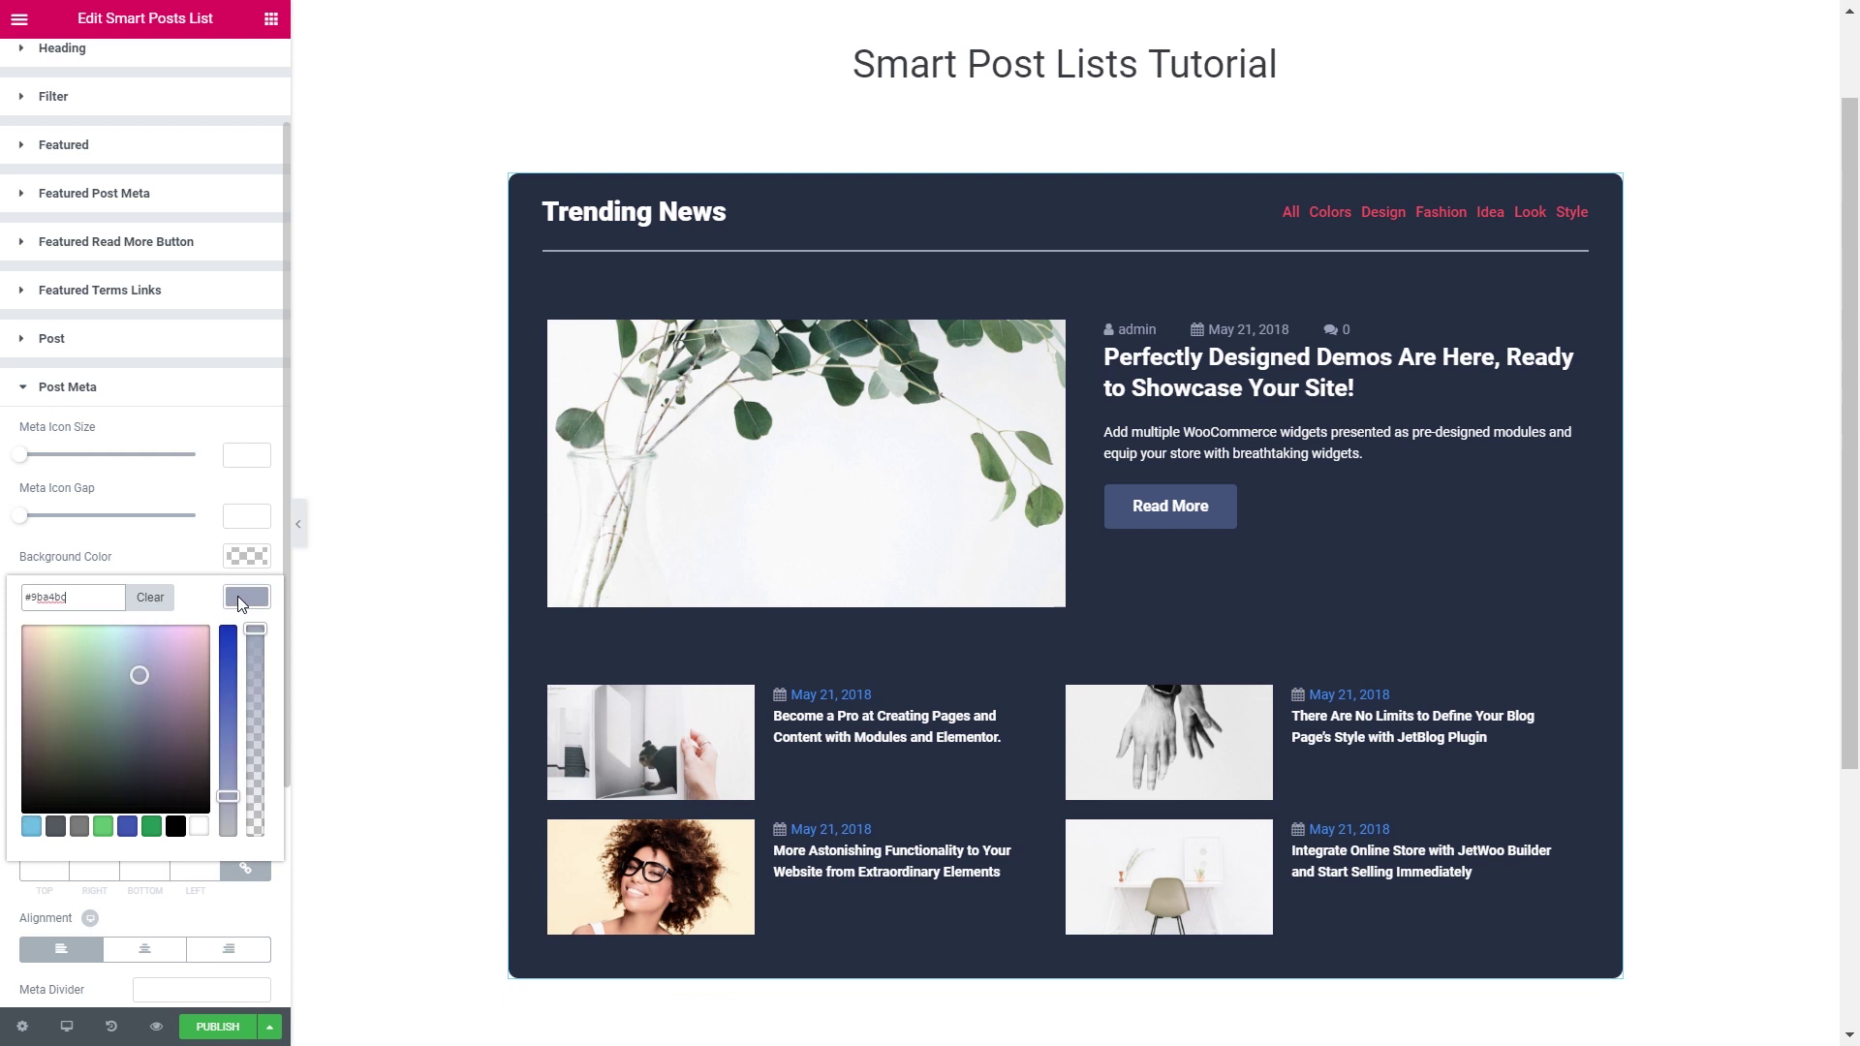
{"action": "left_click", "coordinate": [246, 637]}
{"action": "left_click", "coordinate": [133, 713]}
{"action": "left_click", "coordinate": [246, 637]}
Look through the Post Read More Button style settings
{"action": "scroll", "coordinate": [155, 741], "scroll_direction": "down", "scroll_amount": 1}
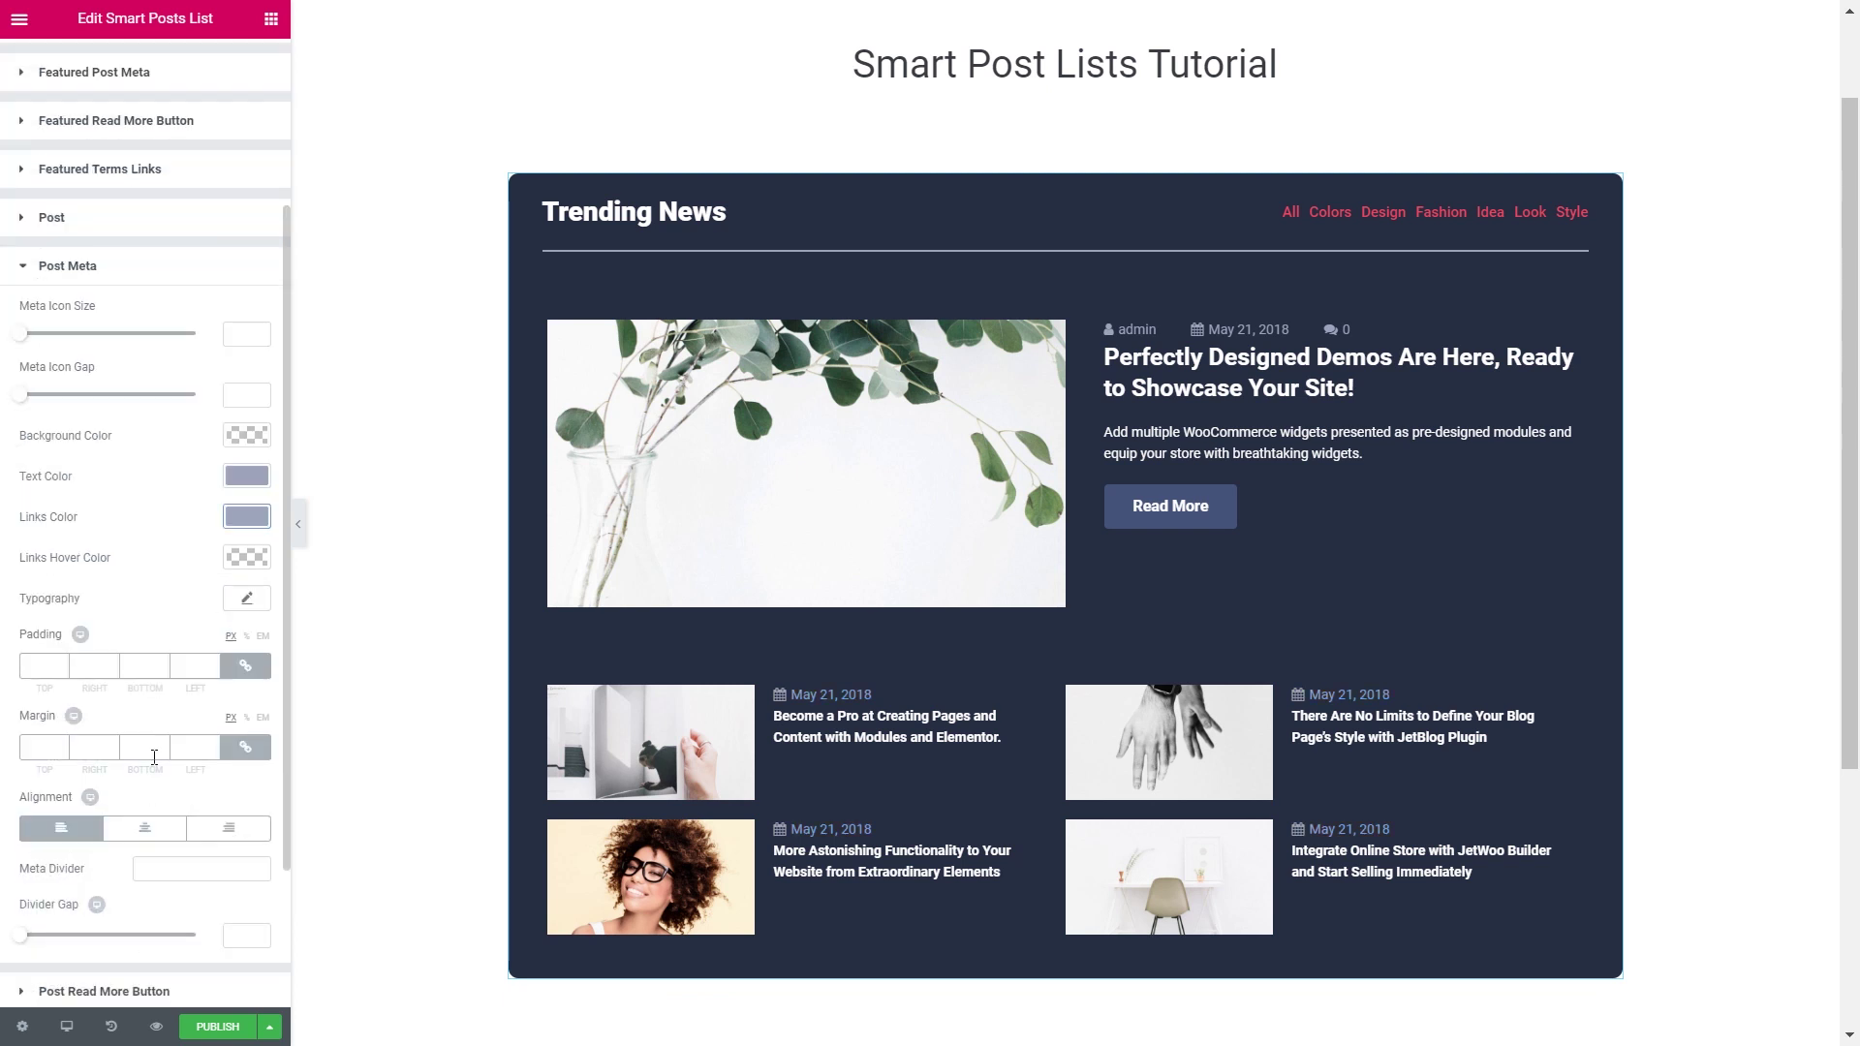
{"action": "scroll", "coordinate": [147, 819], "scroll_direction": "down", "scroll_amount": 1}
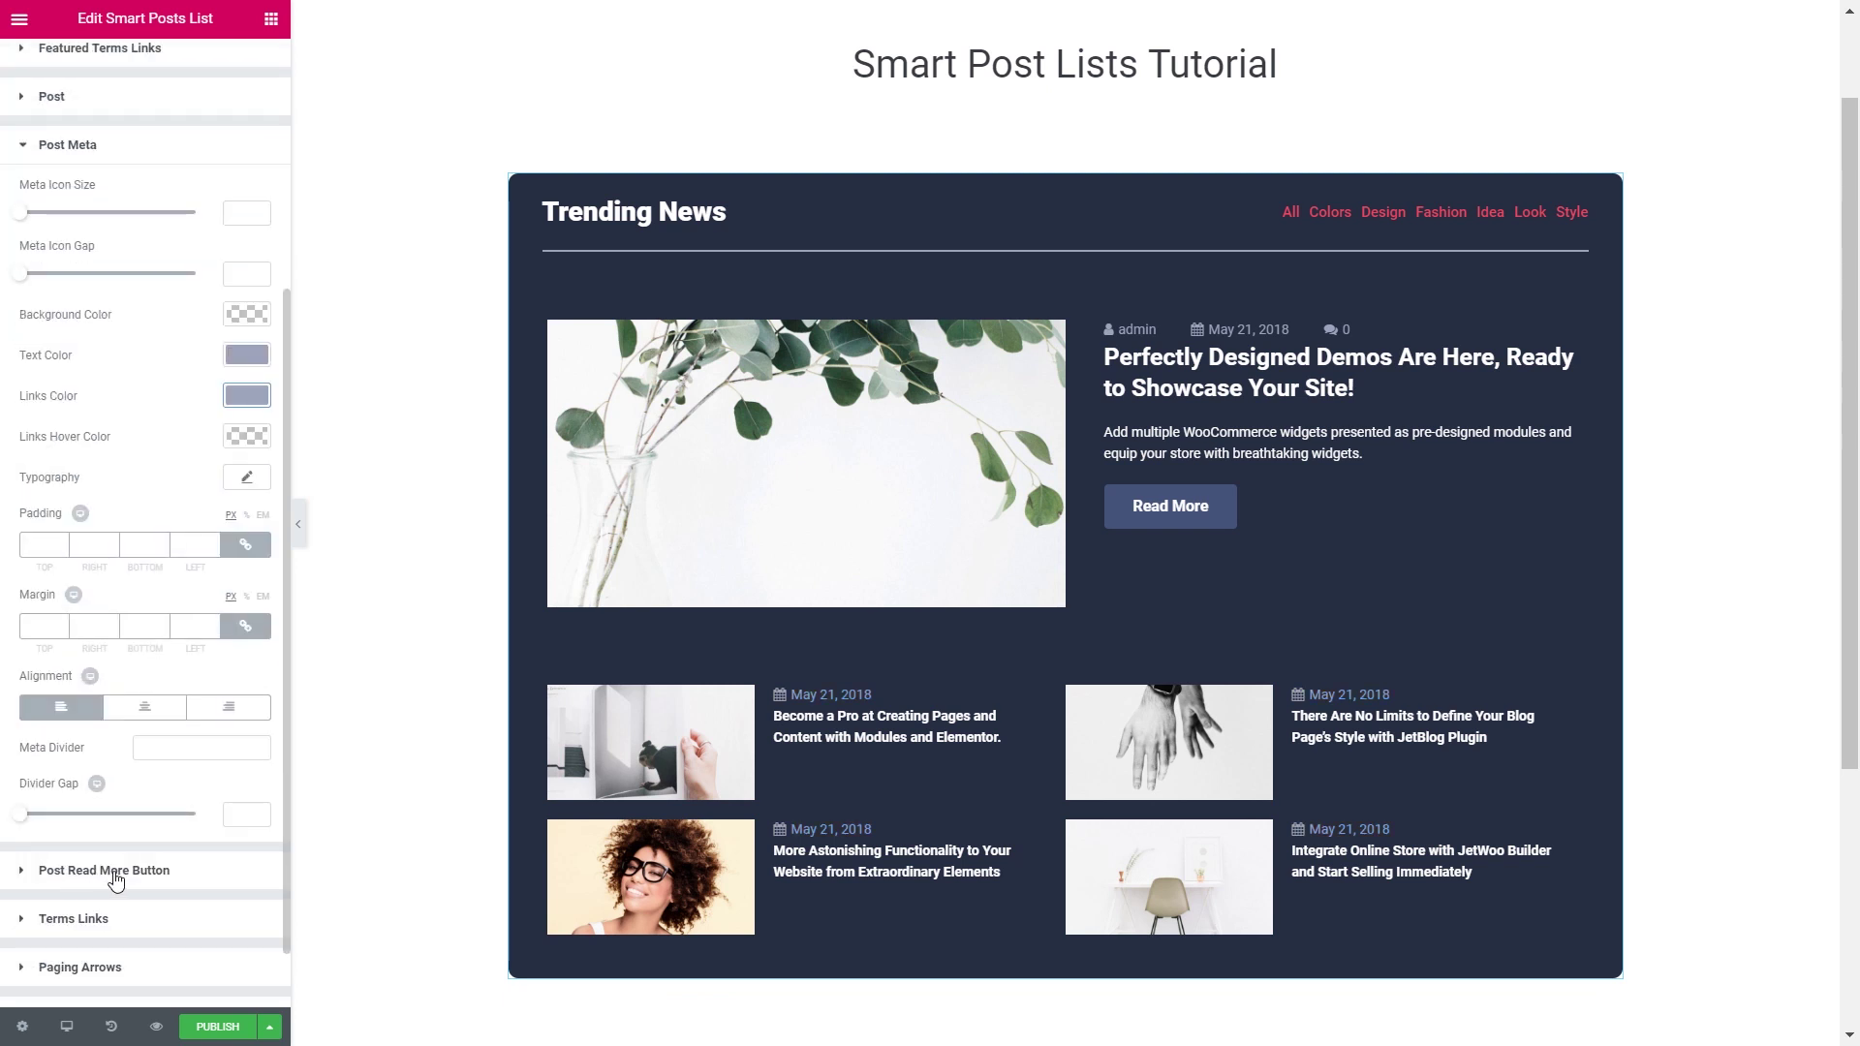
{"action": "left_click", "coordinate": [117, 873]}
{"action": "scroll", "coordinate": [131, 668], "scroll_direction": "down", "scroll_amount": 2}
{"action": "scroll", "coordinate": [136, 780], "scroll_direction": "down", "scroll_amount": 1}
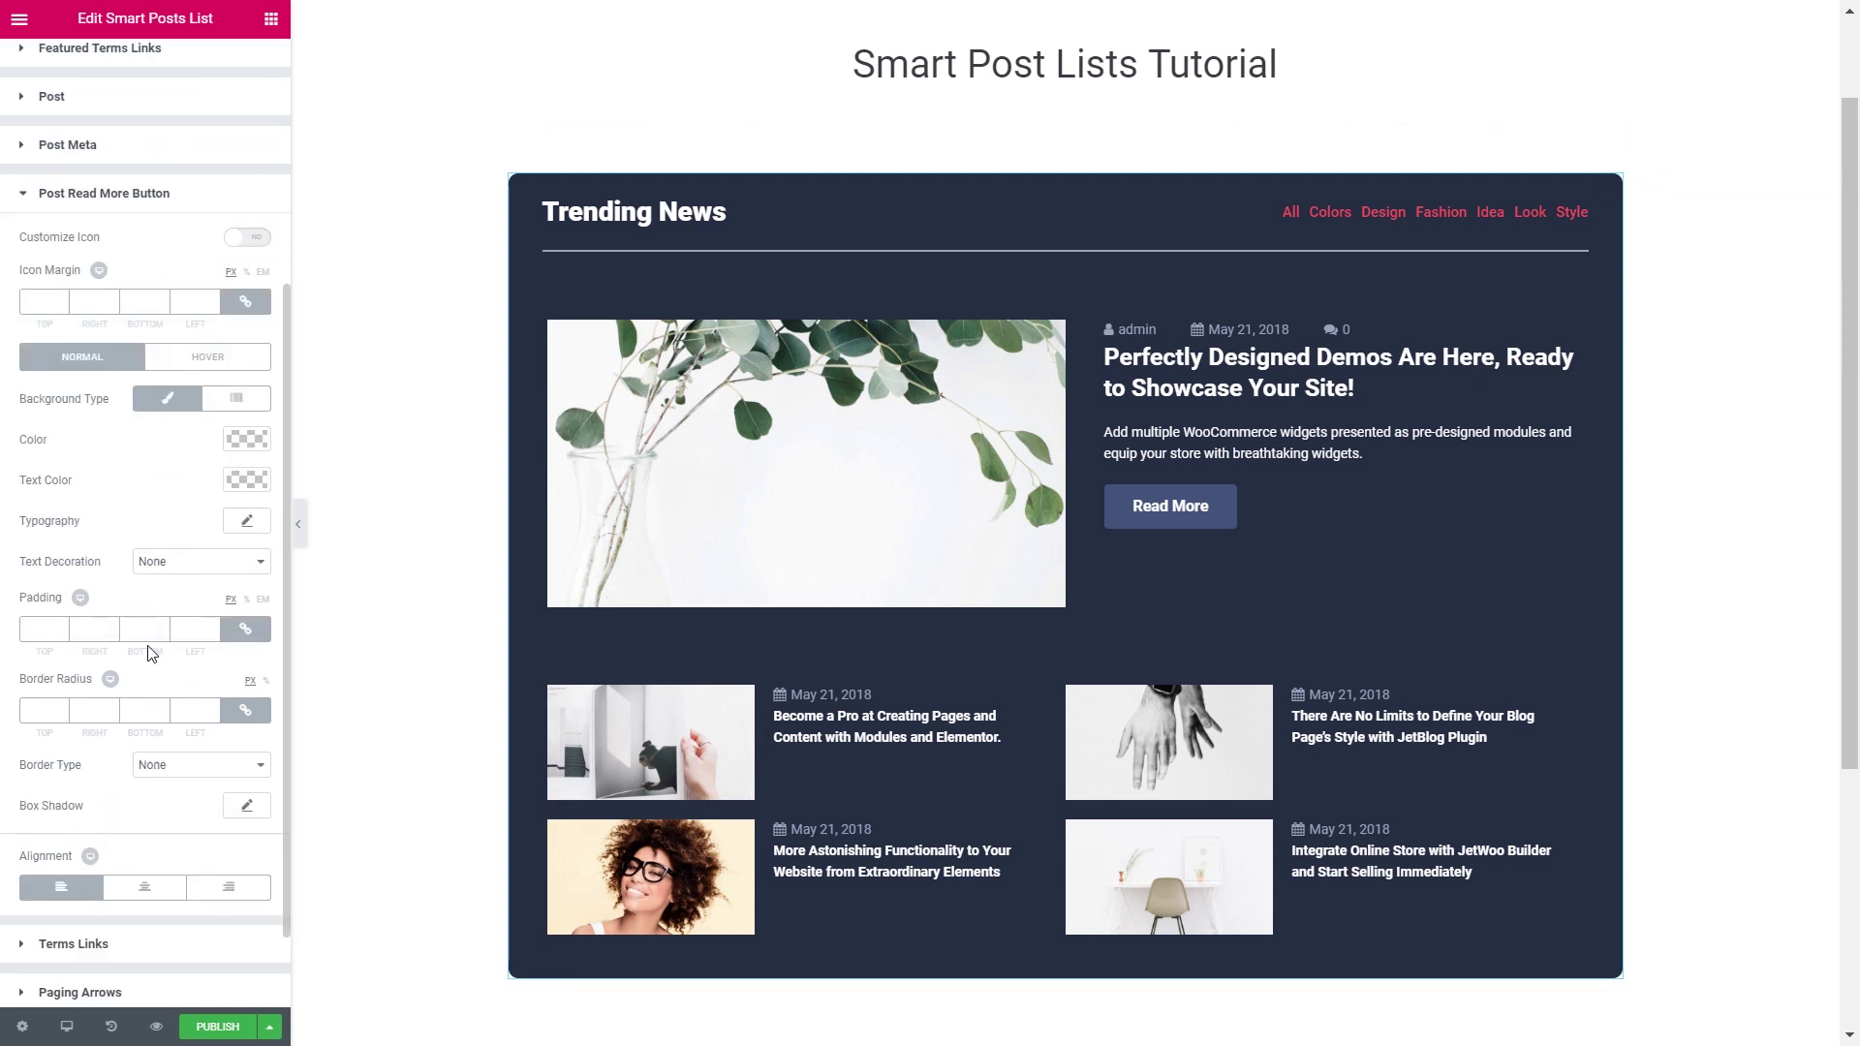
{"action": "scroll", "coordinate": [121, 779], "scroll_direction": "down", "scroll_amount": 1}
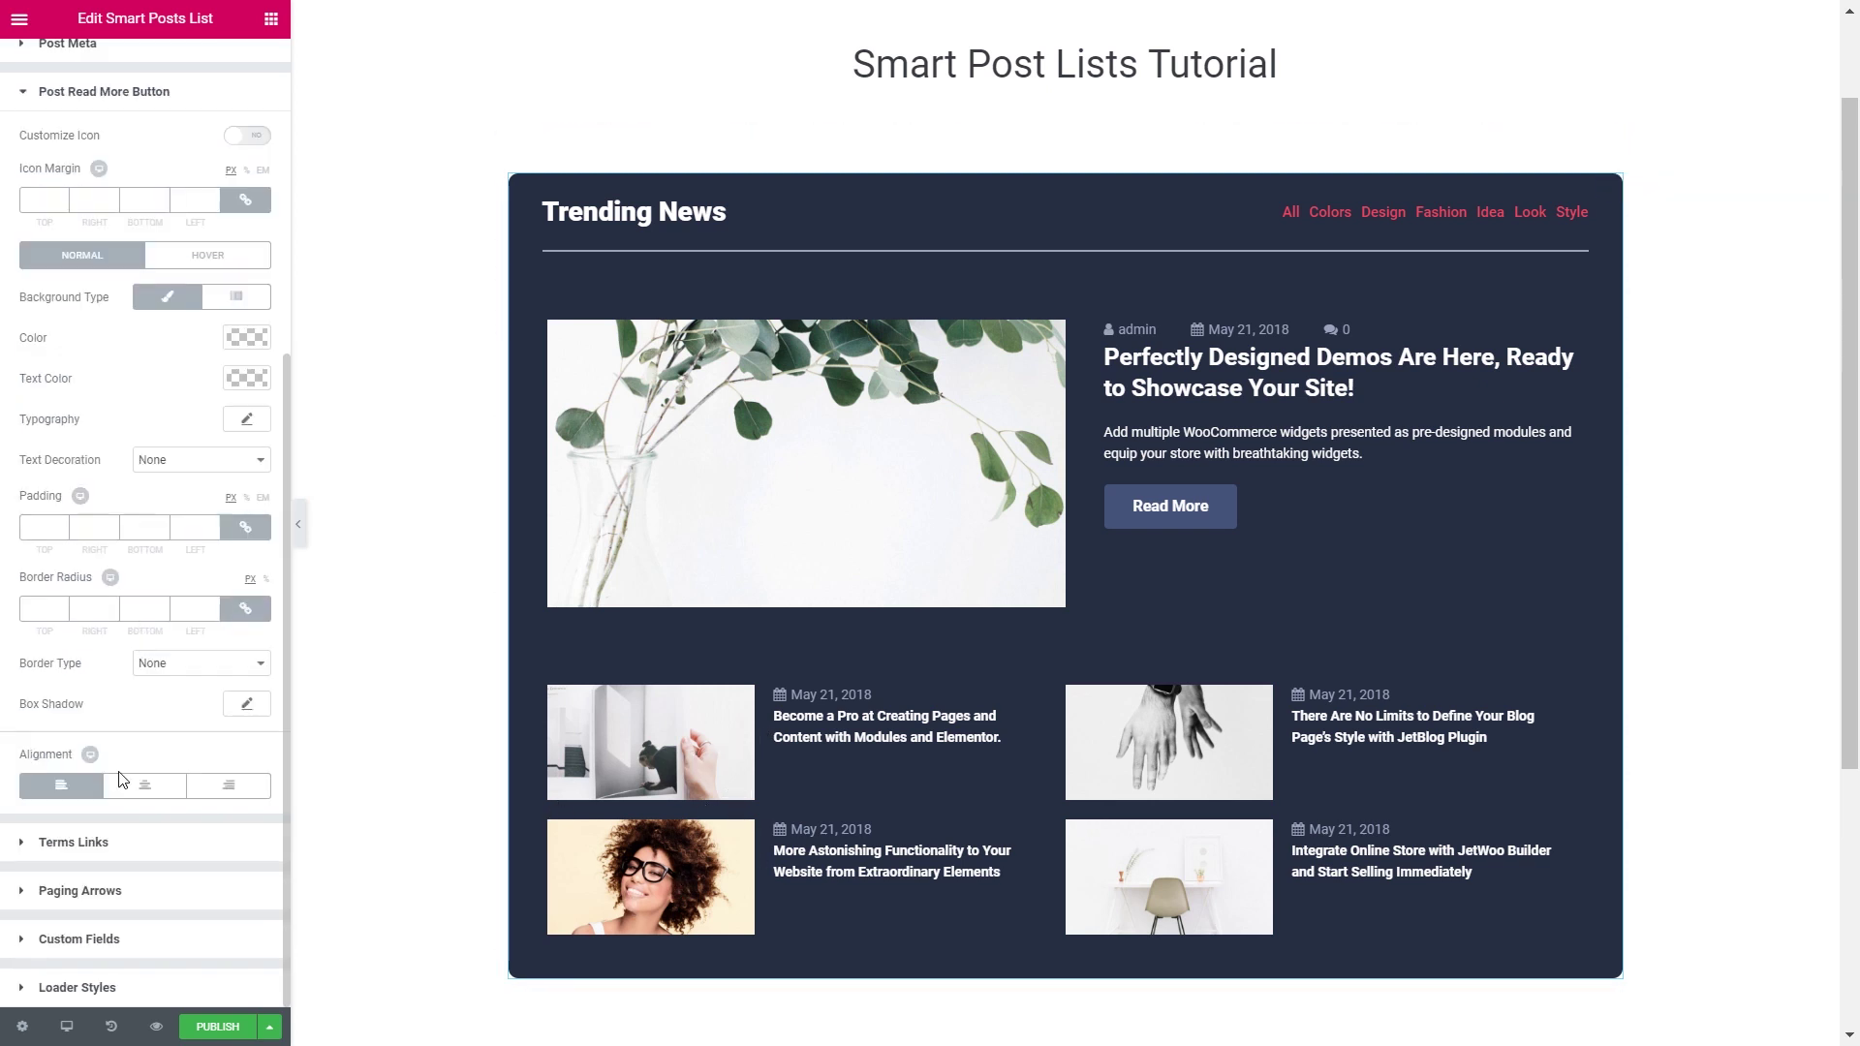
Browse the Paging Arrows, Custom Fields and Loader Styles sections
{"action": "left_click", "coordinate": [80, 892]}
{"action": "scroll", "coordinate": [168, 631], "scroll_direction": "down", "scroll_amount": 4}
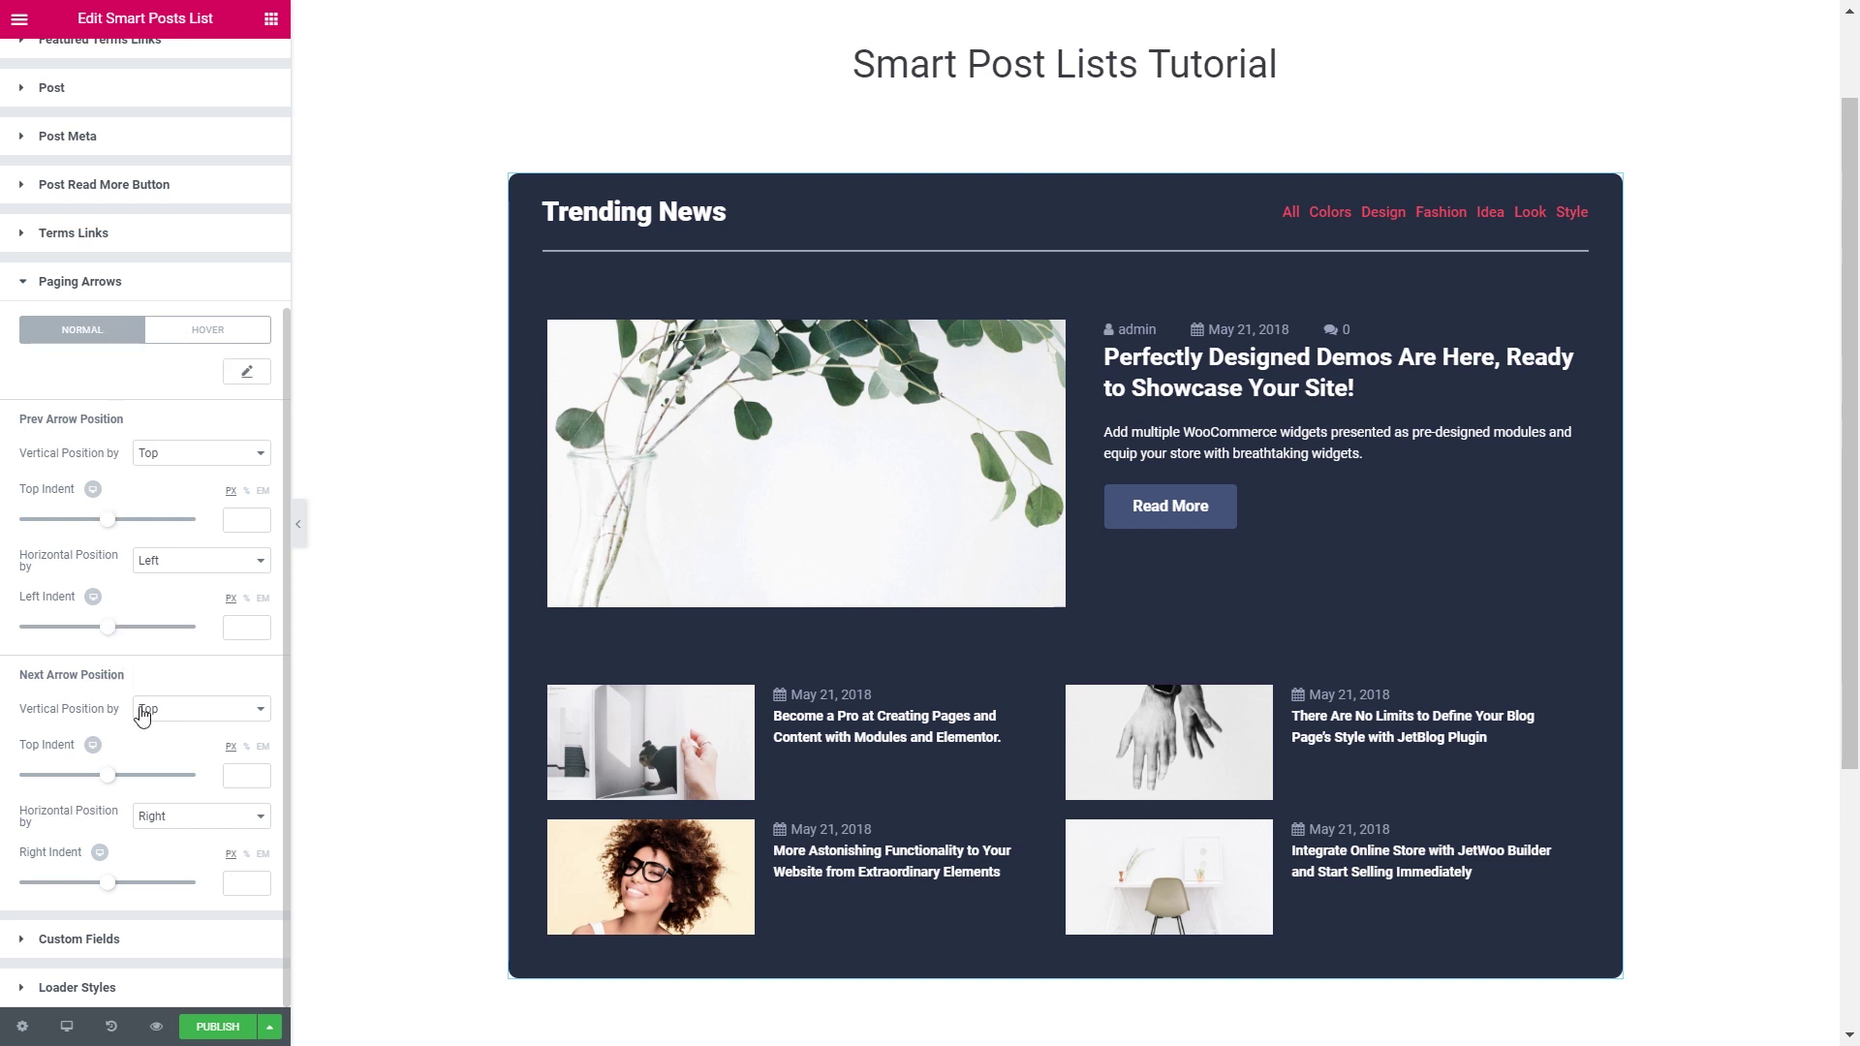
{"action": "left_click", "coordinate": [95, 942]}
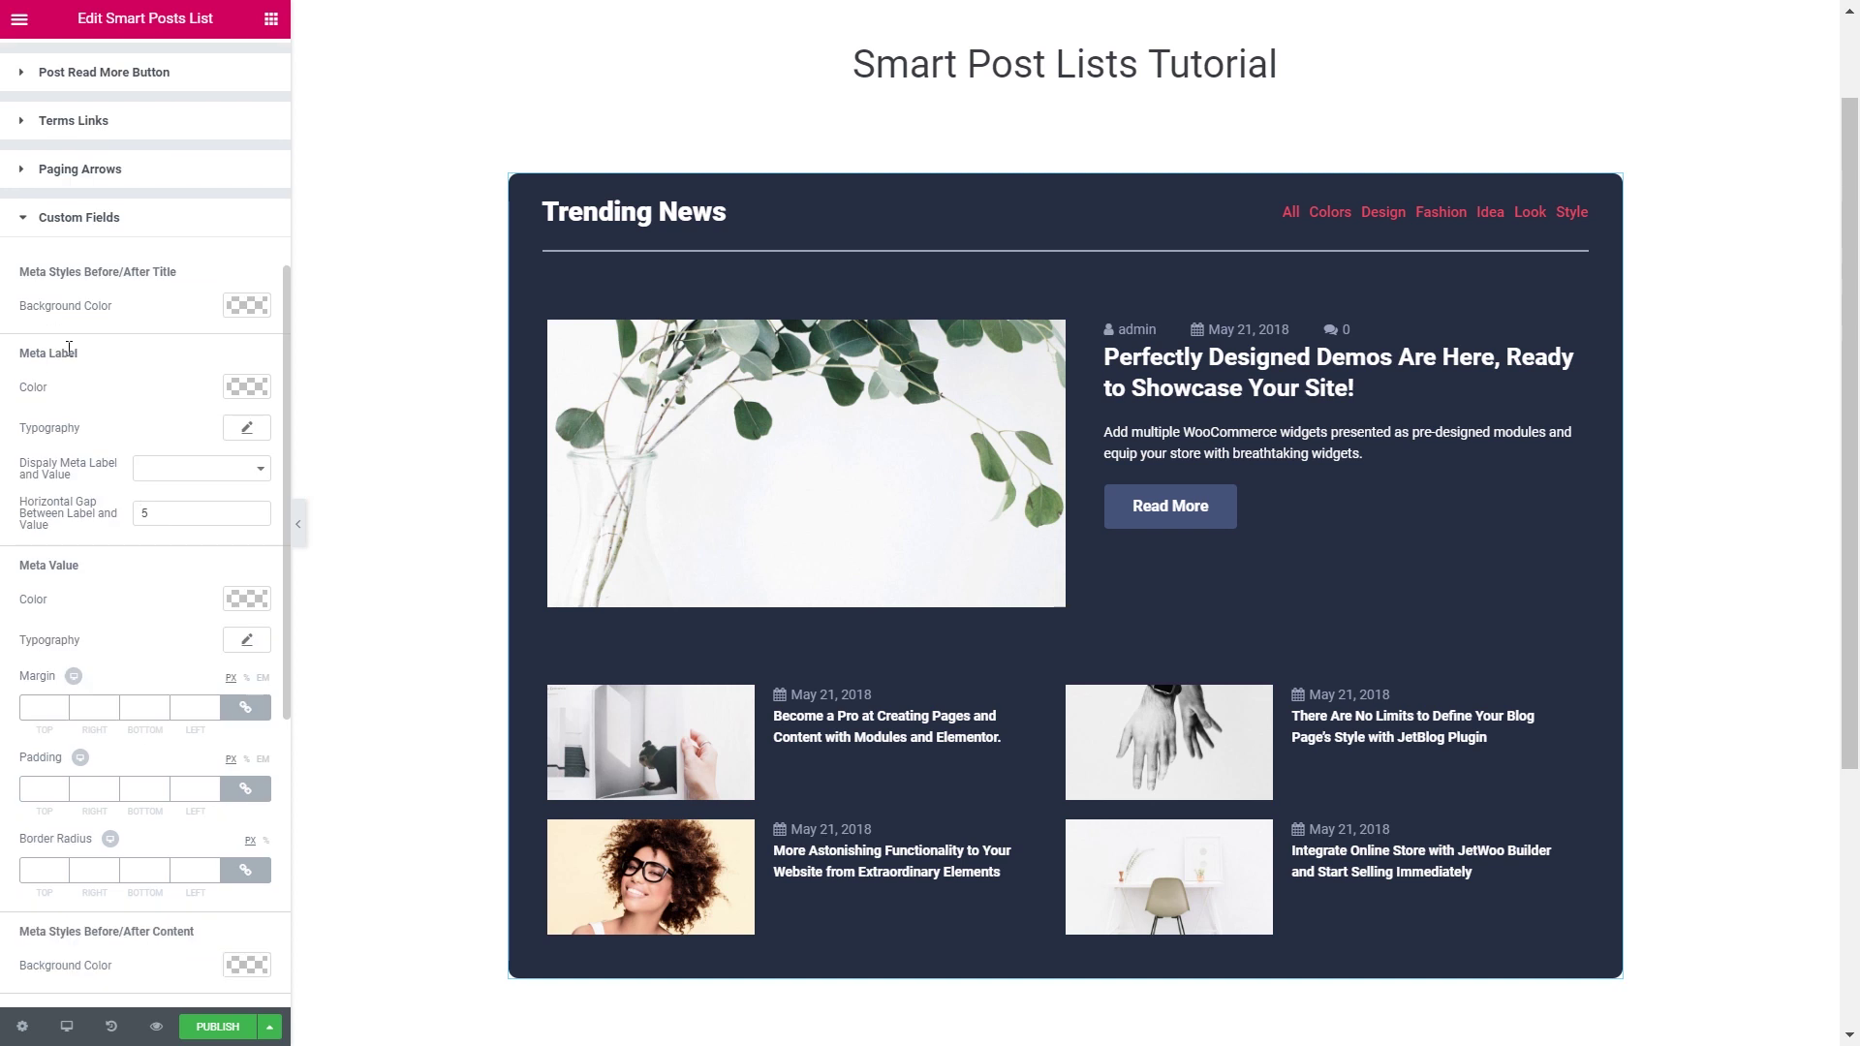
{"action": "scroll", "coordinate": [87, 432], "scroll_direction": "down", "scroll_amount": 1}
{"action": "scroll", "coordinate": [87, 432], "scroll_direction": "down", "scroll_amount": 5}
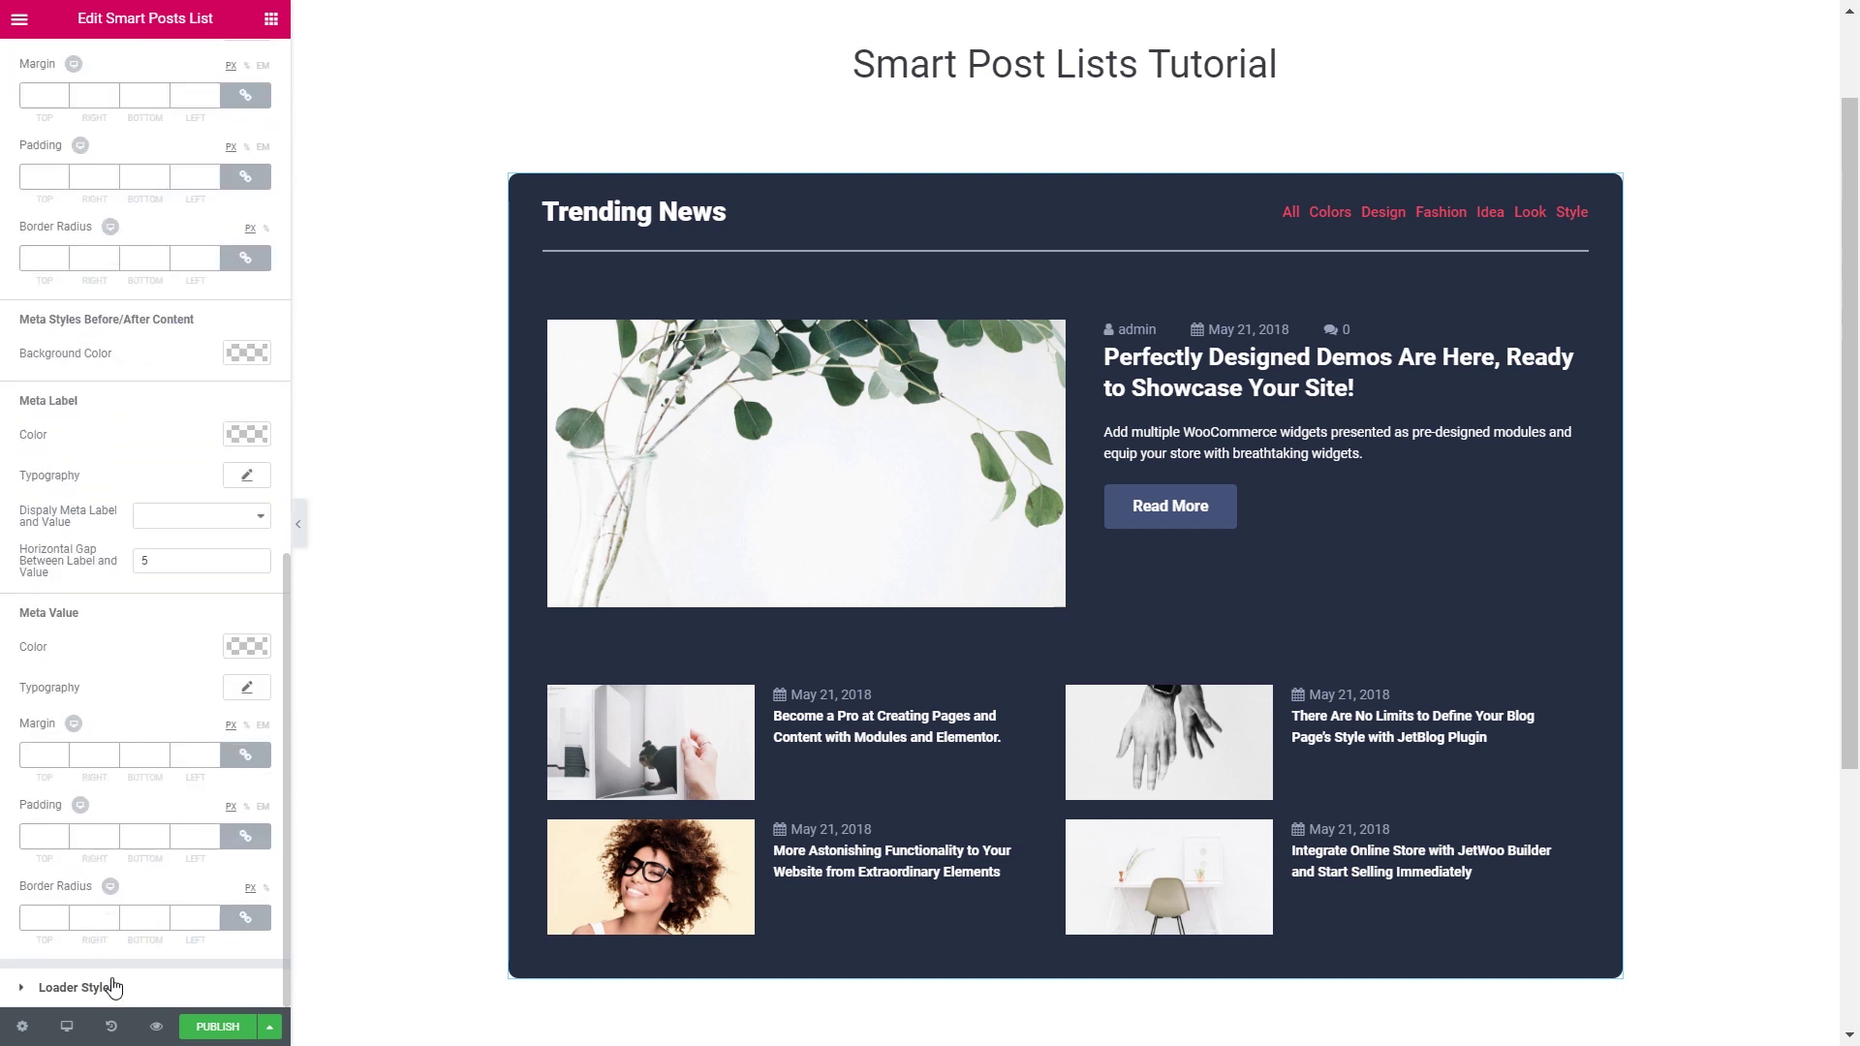
{"action": "left_click", "coordinate": [111, 986]}
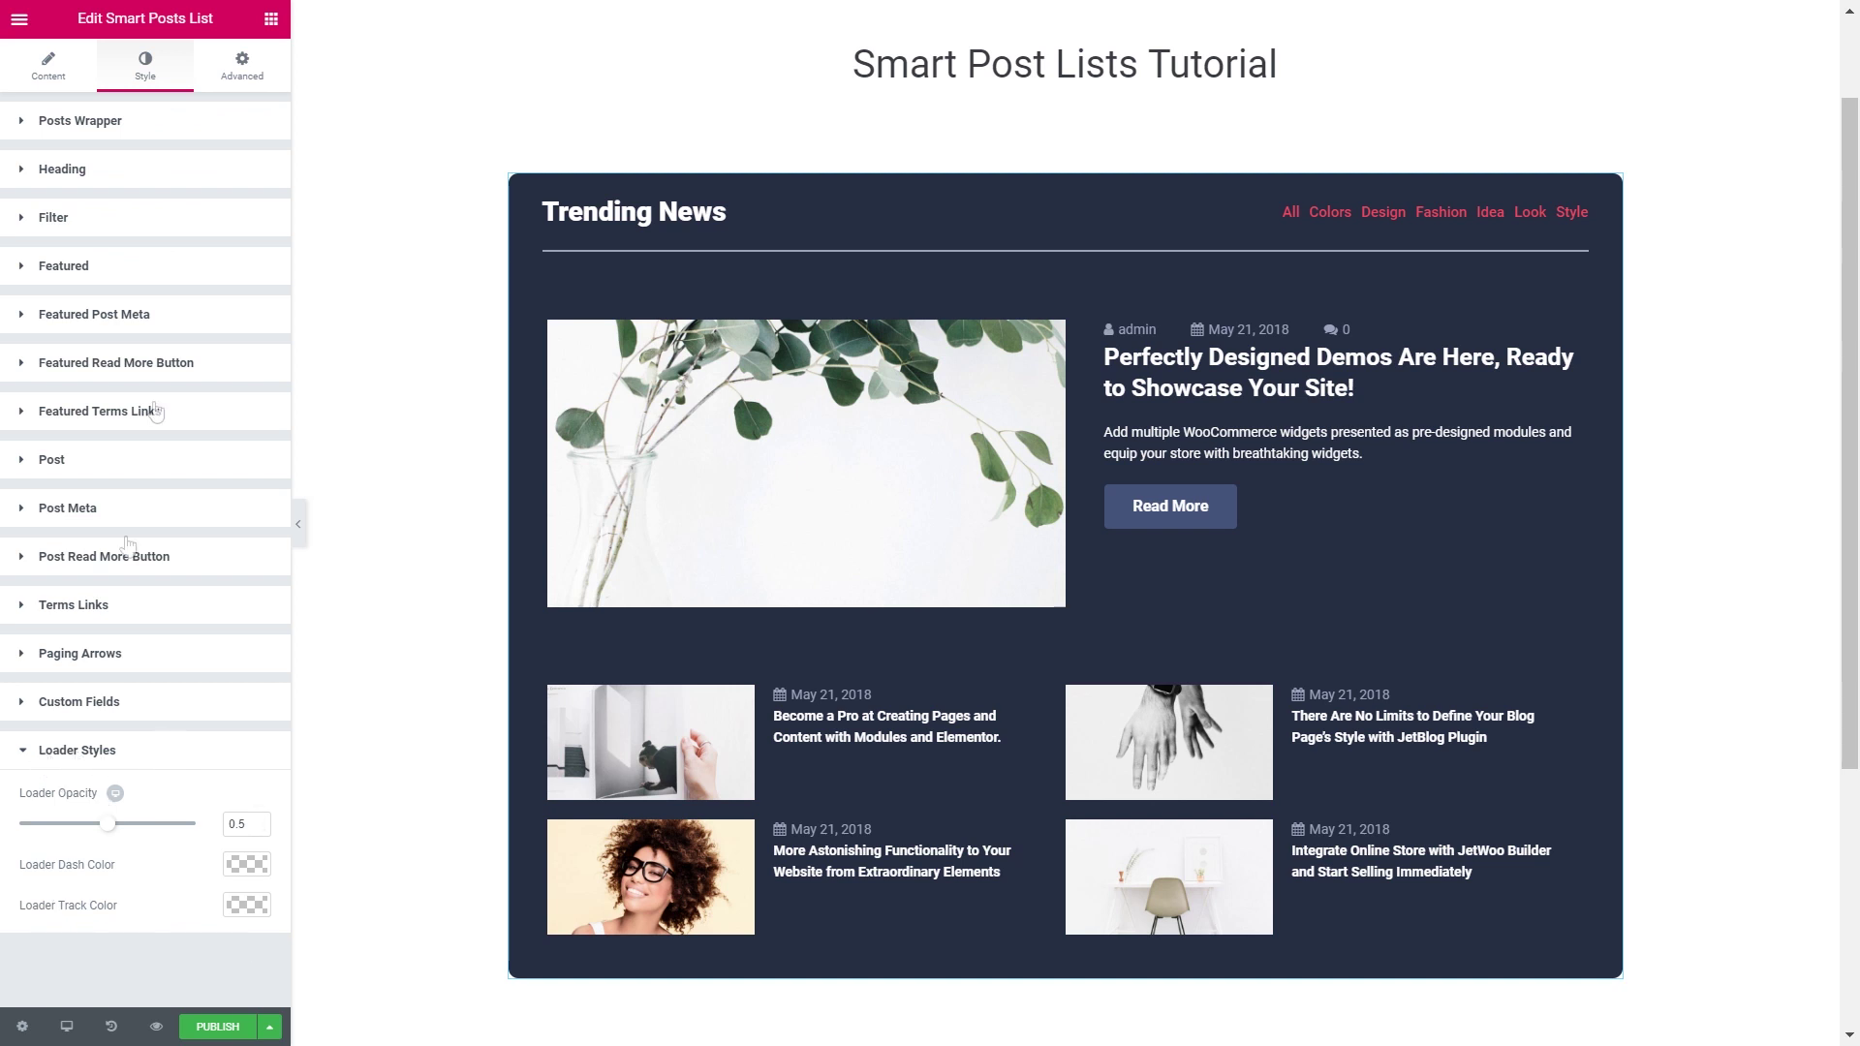
{"action": "left_click", "coordinate": [243, 66]}
Pad the widget 20 px right, bottom and left, 0 on top, and publish
{"action": "left_click", "coordinate": [36, 277]}
{"action": "type", "text": "20"}
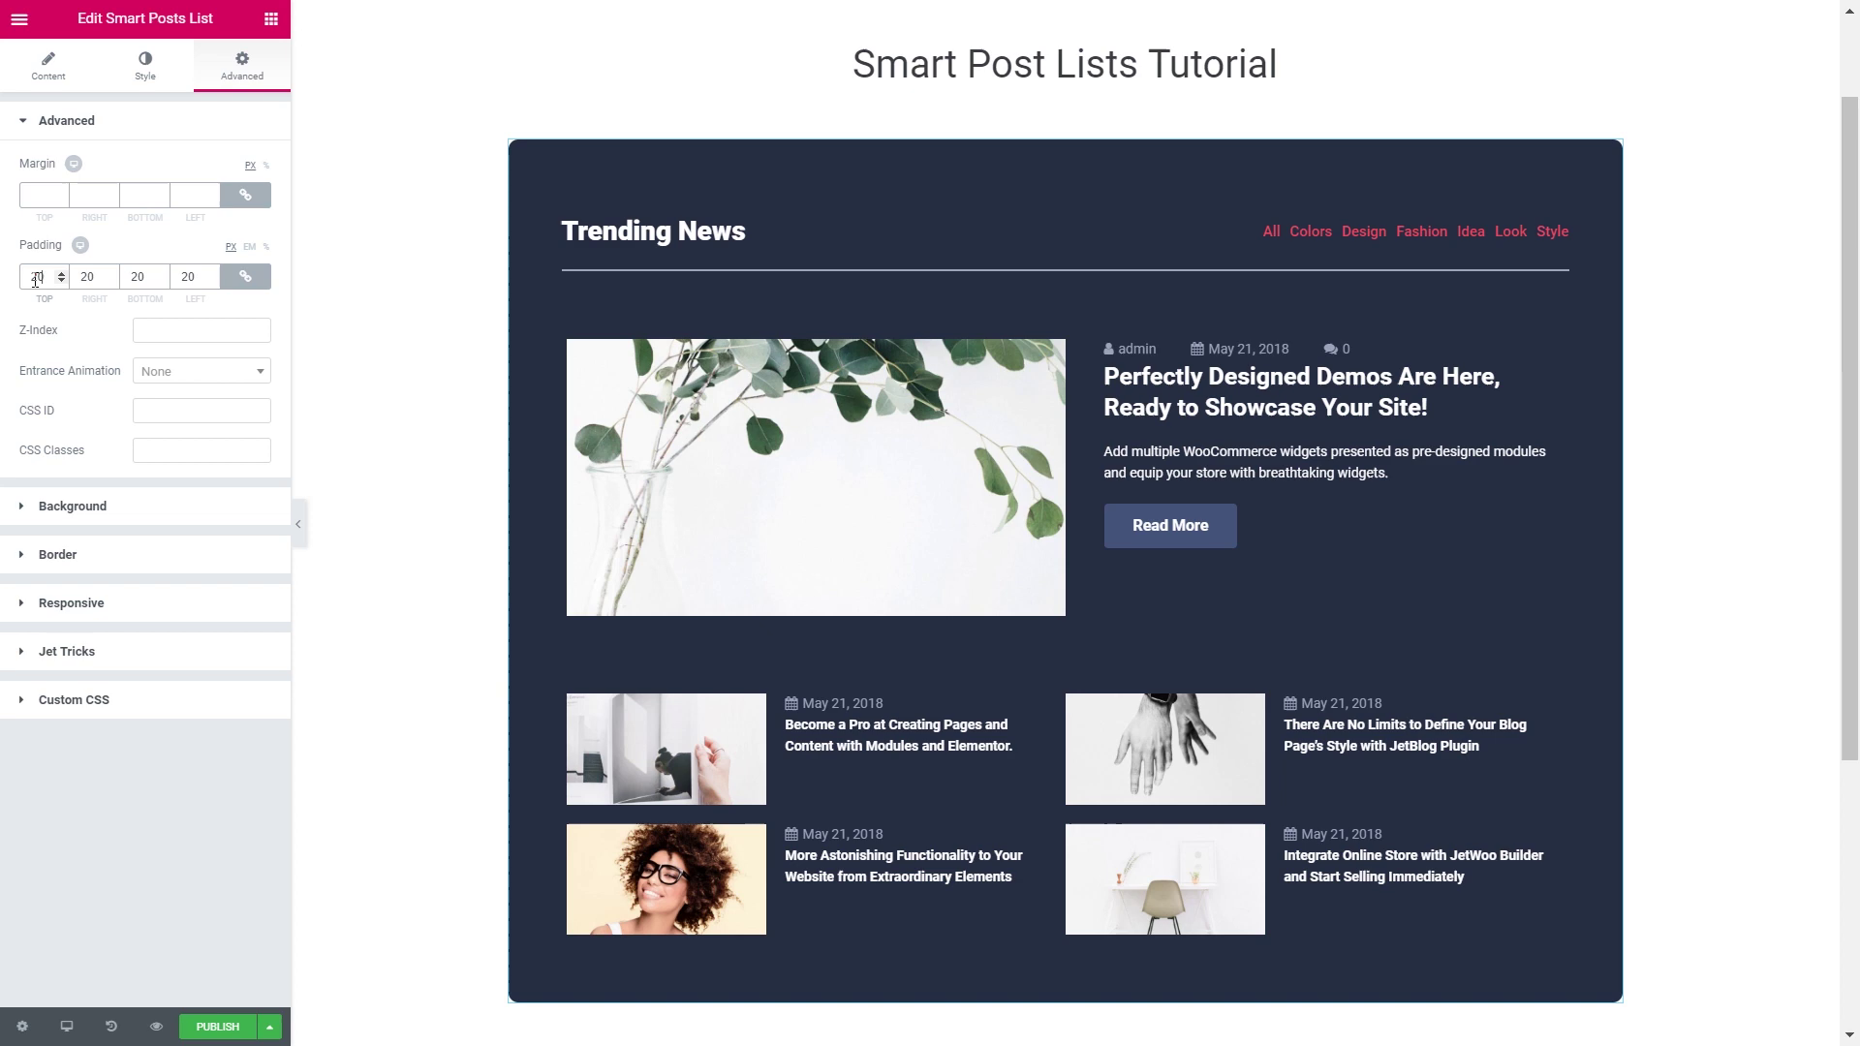
{"action": "left_click", "coordinate": [245, 276]}
{"action": "left_click_drag", "start_coordinate": [46, 277], "coordinate": [5, 291]}
{"action": "type", "text": "010"}
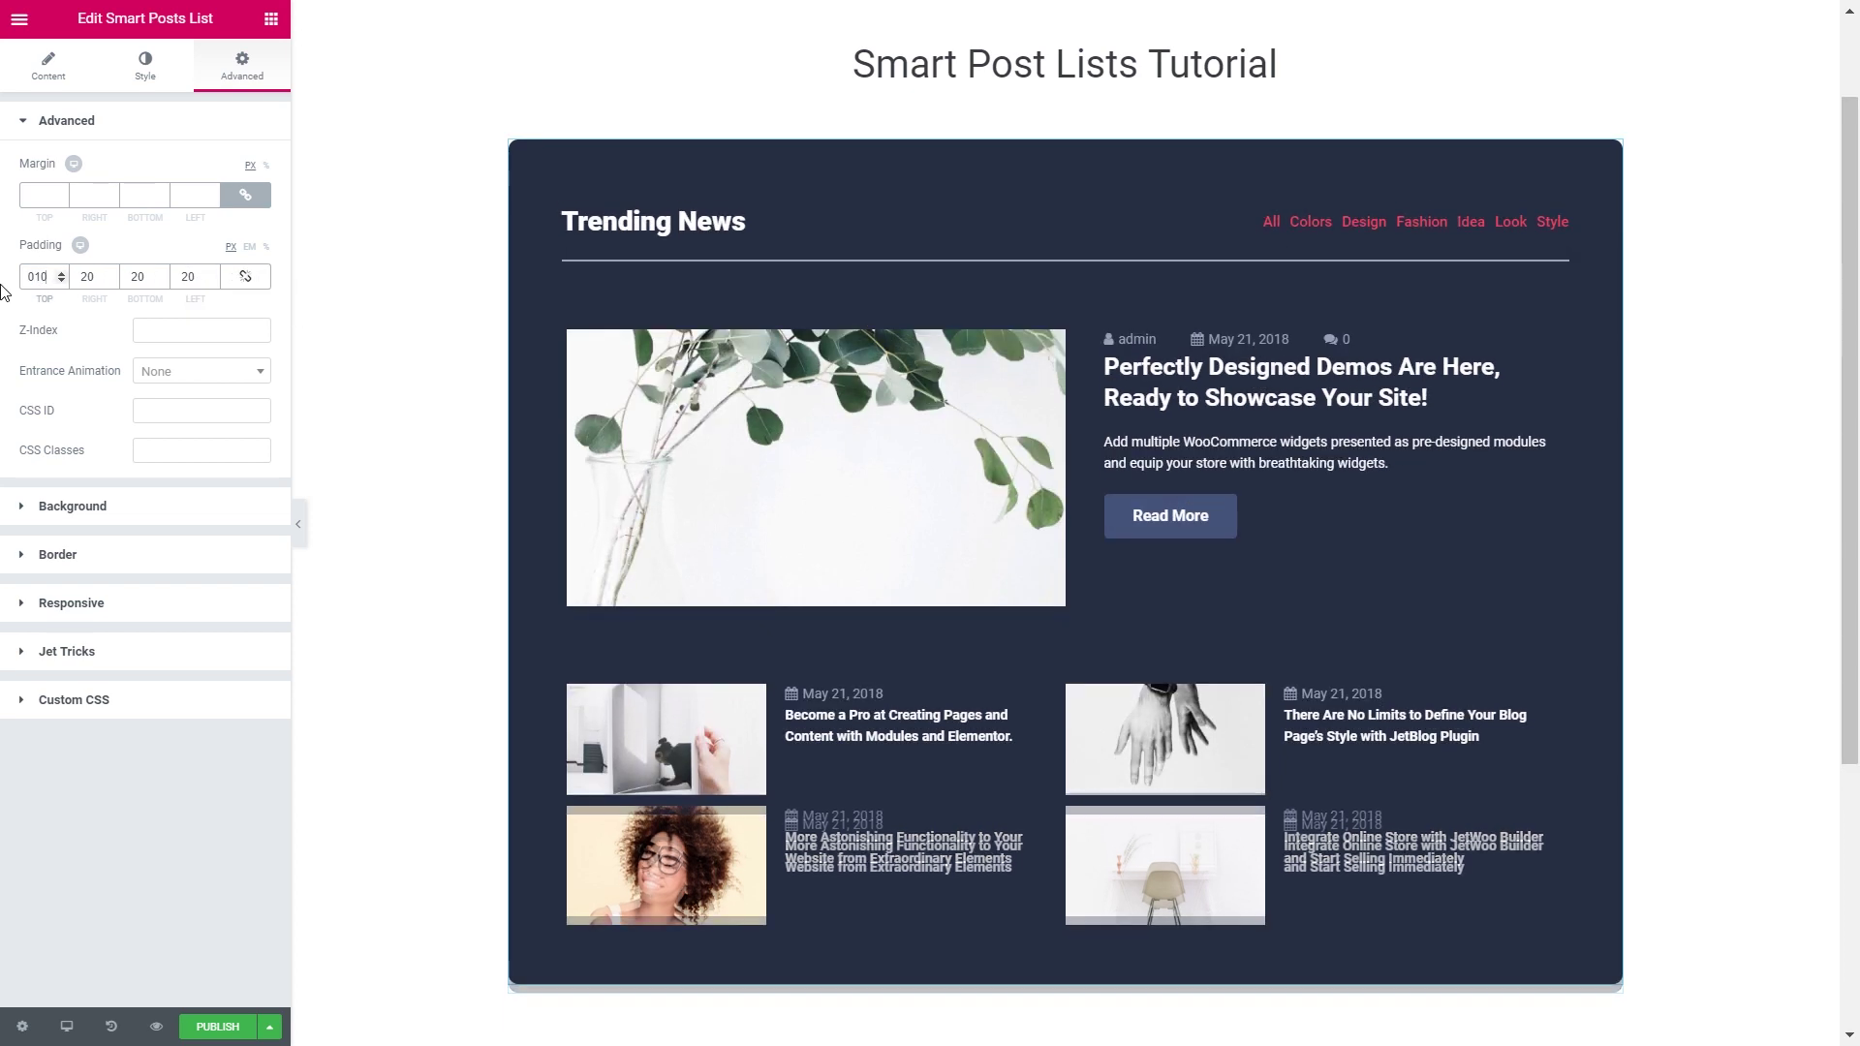
{"action": "key", "text": "BackSpace"}
{"action": "key", "text": "BackSpace"}
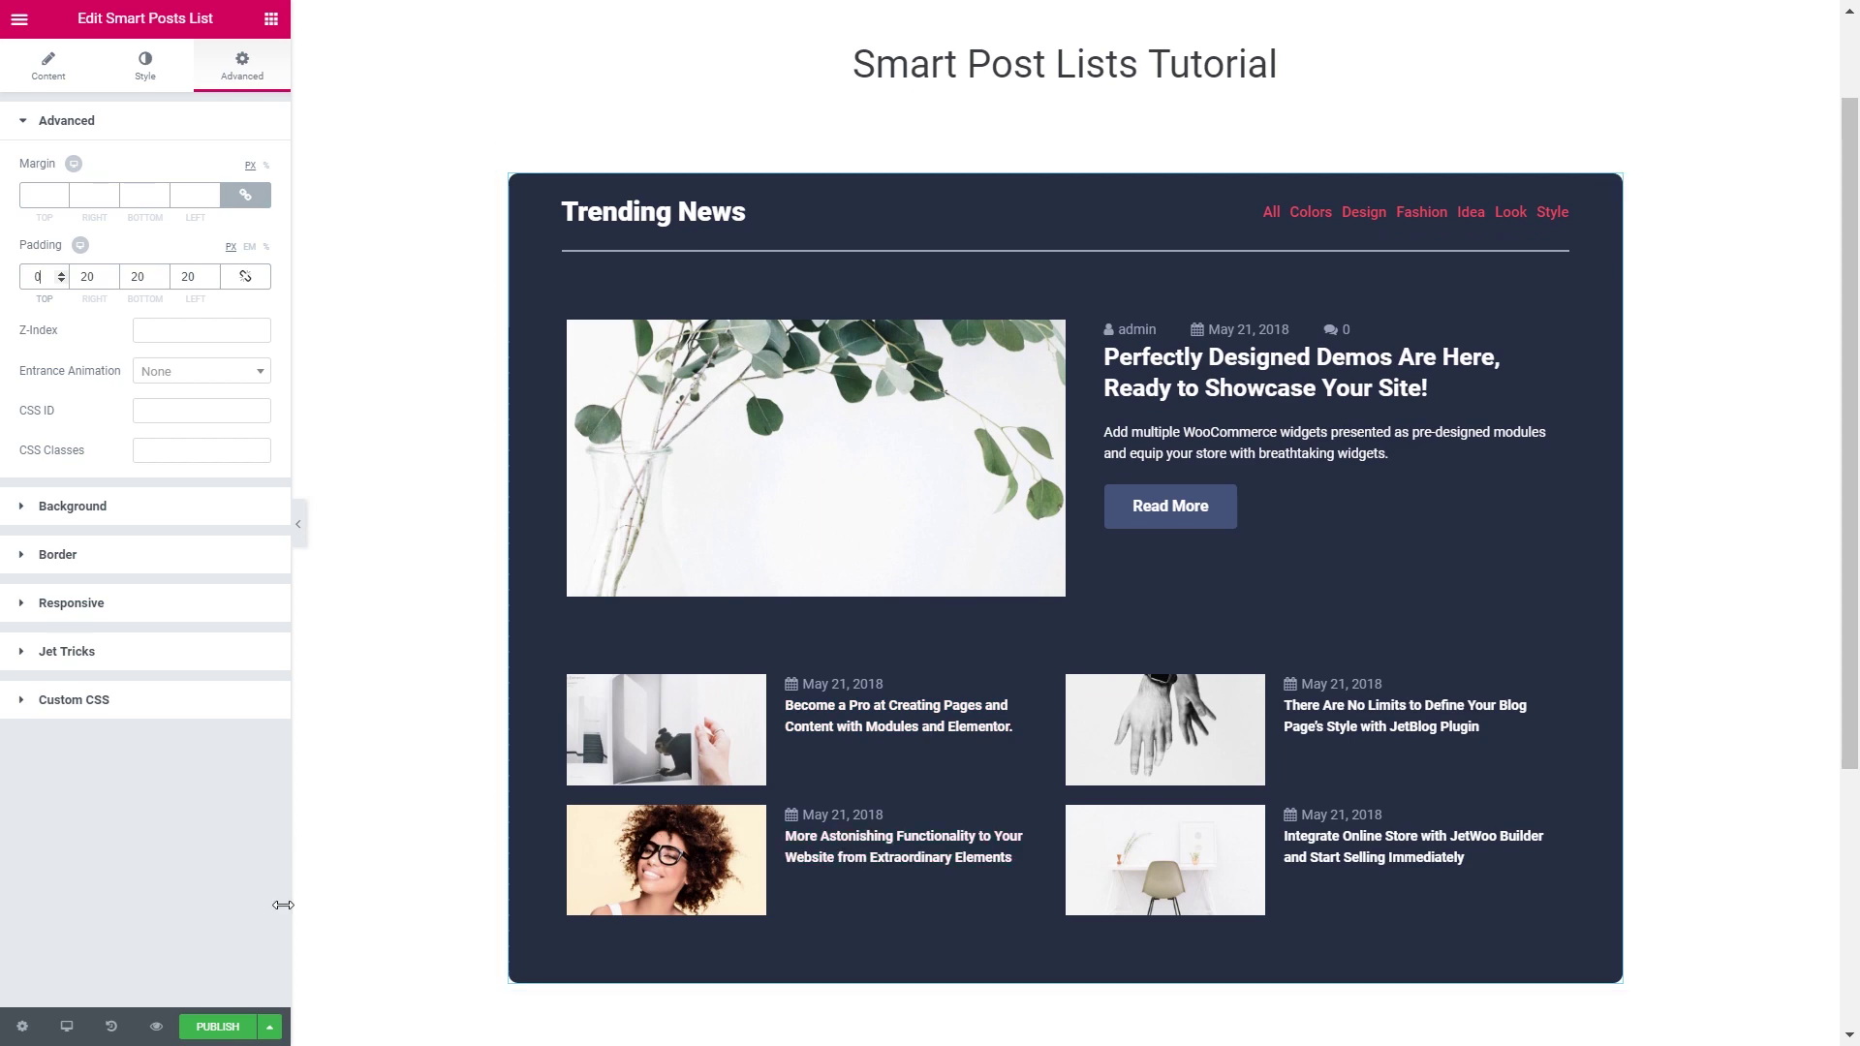
{"action": "left_click", "coordinate": [199, 1025]}
Open the live page and scroll to check the navy Trending News list
{"action": "left_click", "coordinate": [156, 1027]}
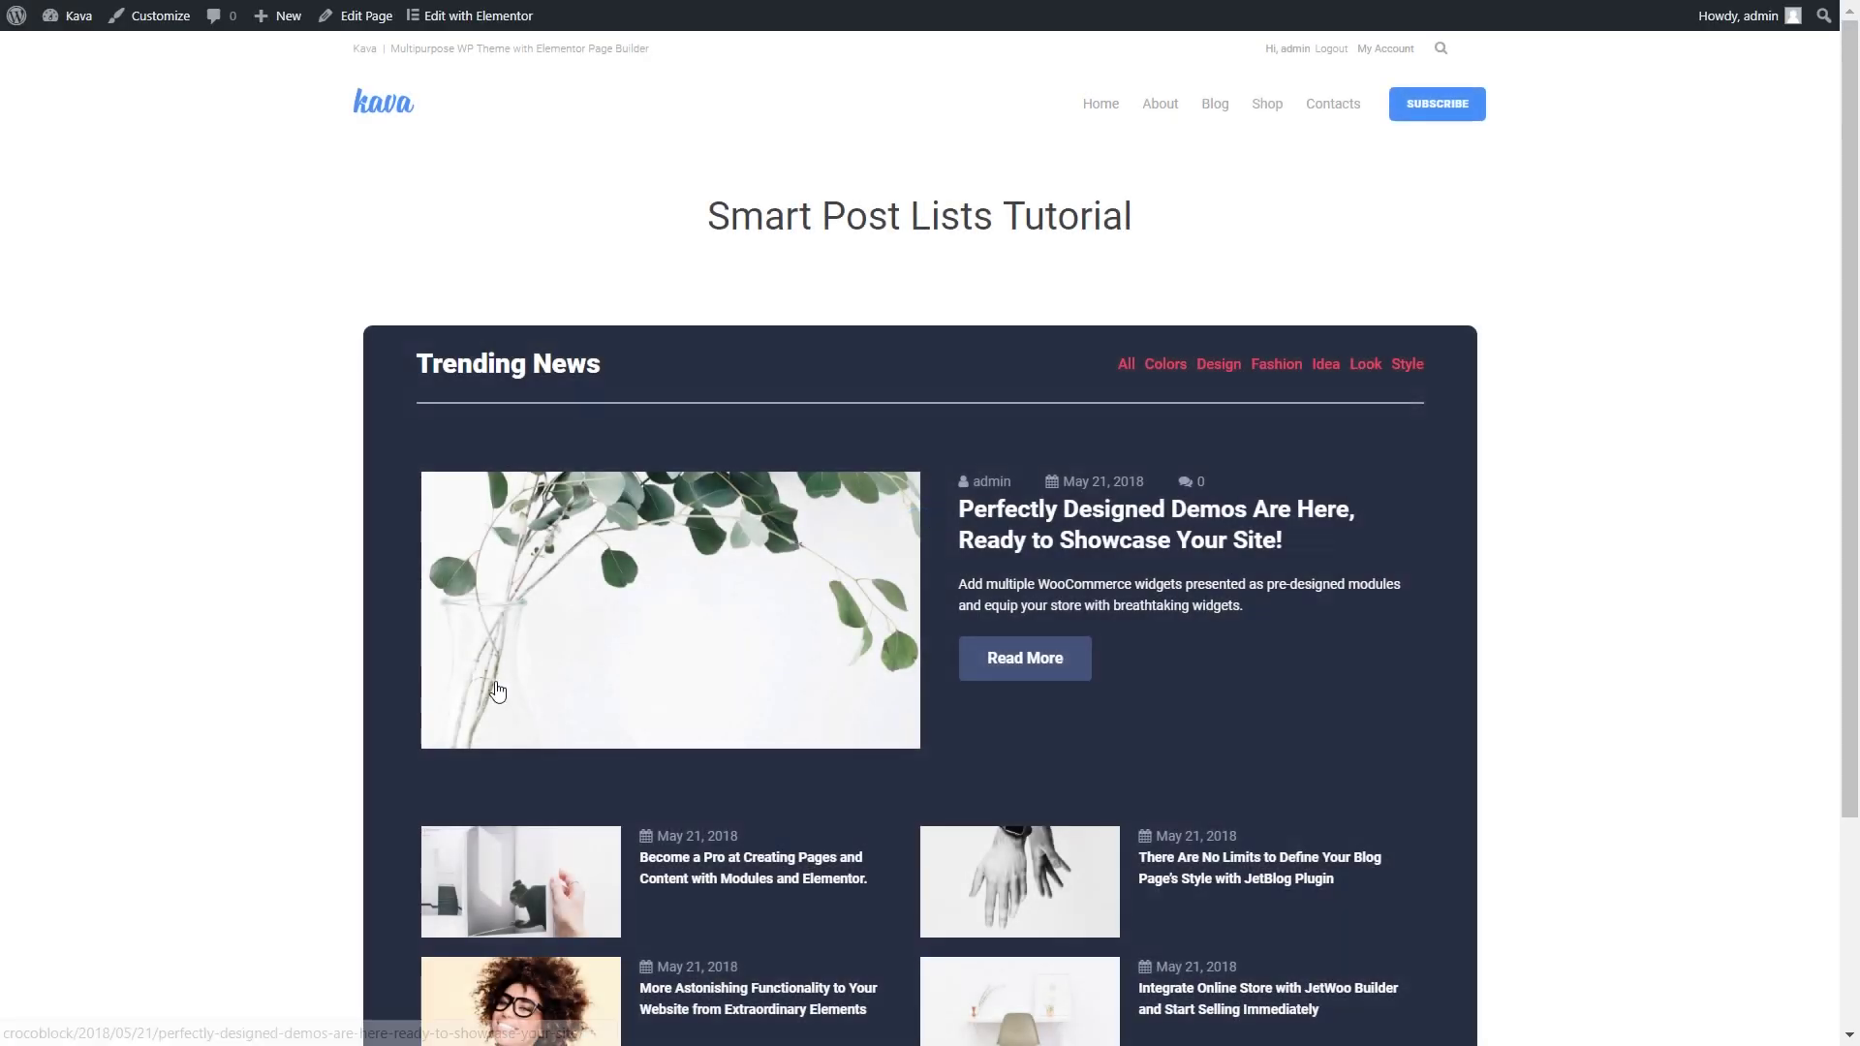
{"action": "scroll", "coordinate": [407, 614], "scroll_direction": "down", "scroll_amount": 1}
{"action": "scroll", "coordinate": [407, 620], "scroll_direction": "down", "scroll_amount": 2}
{"action": "scroll", "coordinate": [408, 620], "scroll_direction": "up", "scroll_amount": 1}
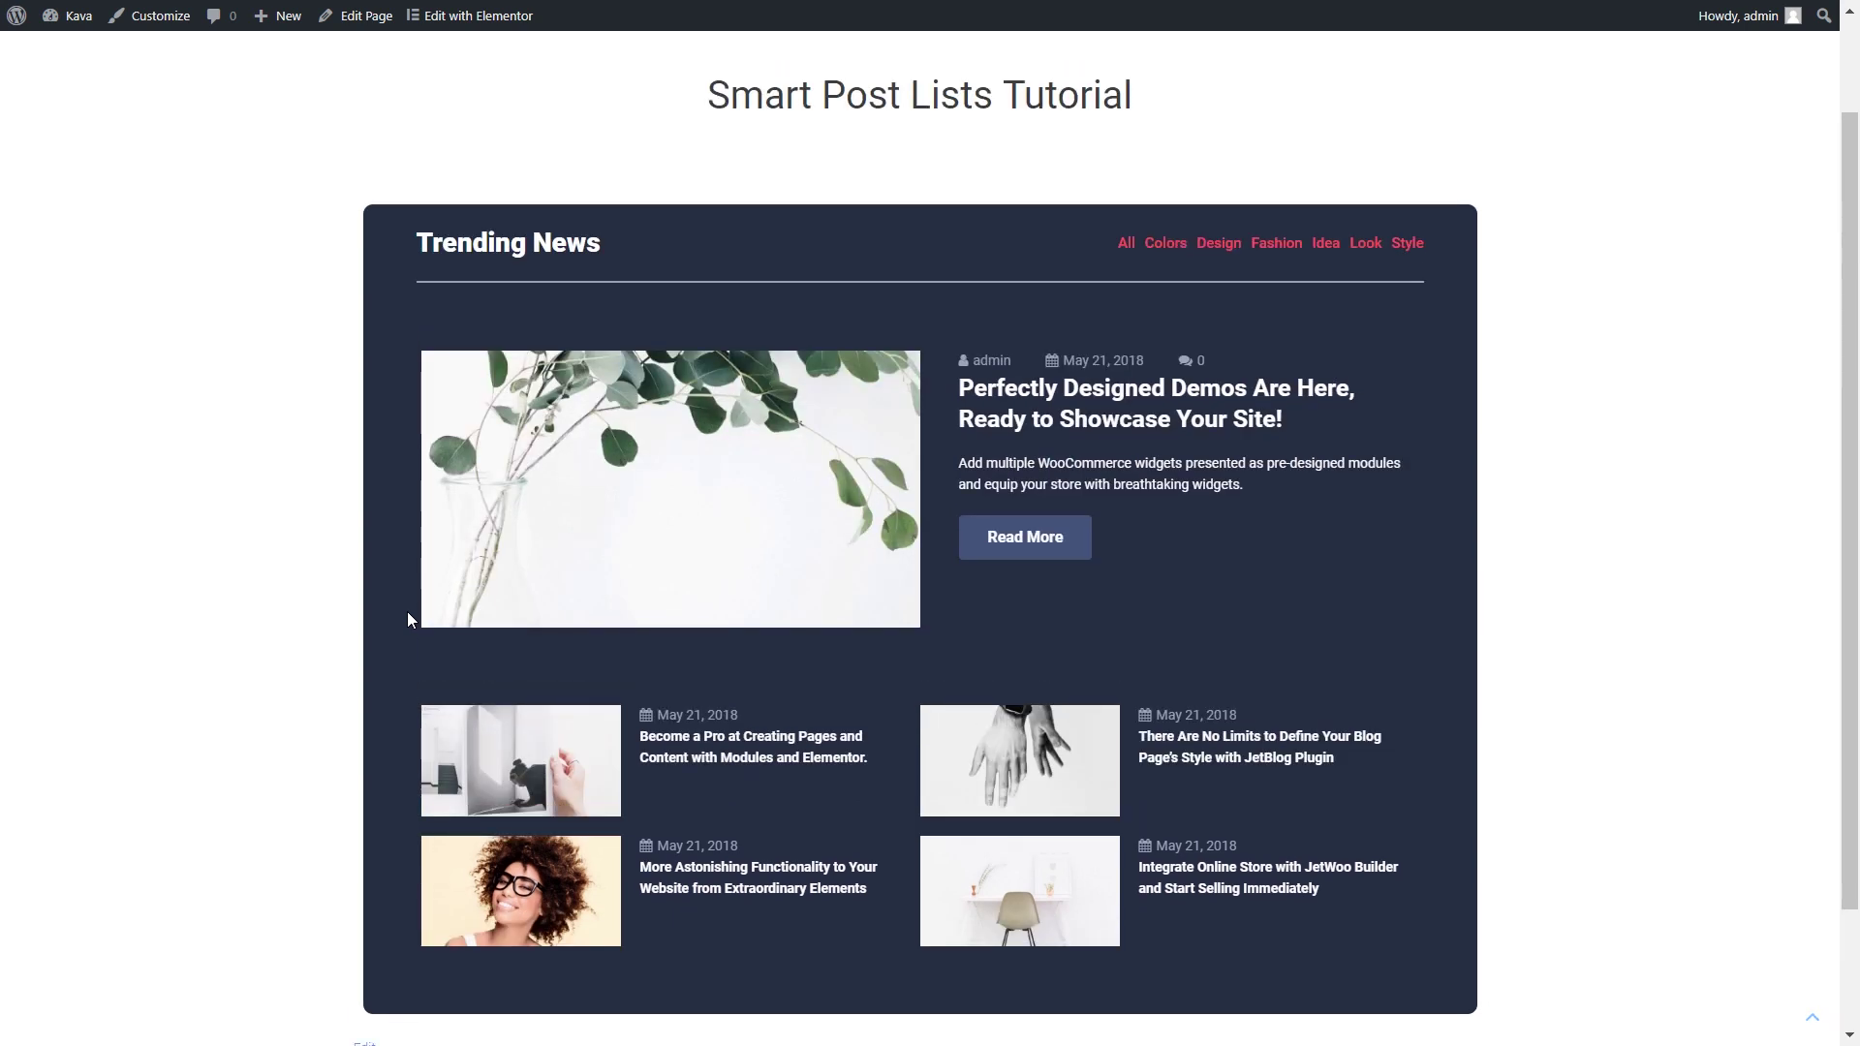